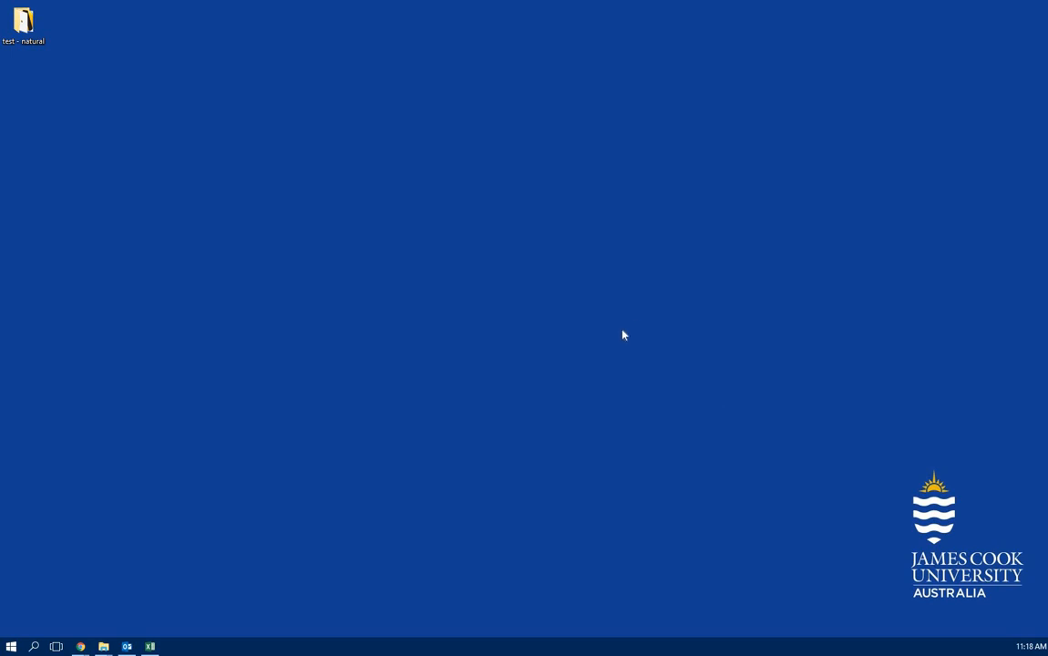
Launch Workbench 18.2, maximize its window and close the project schematic properties pane
left_click(35, 646)
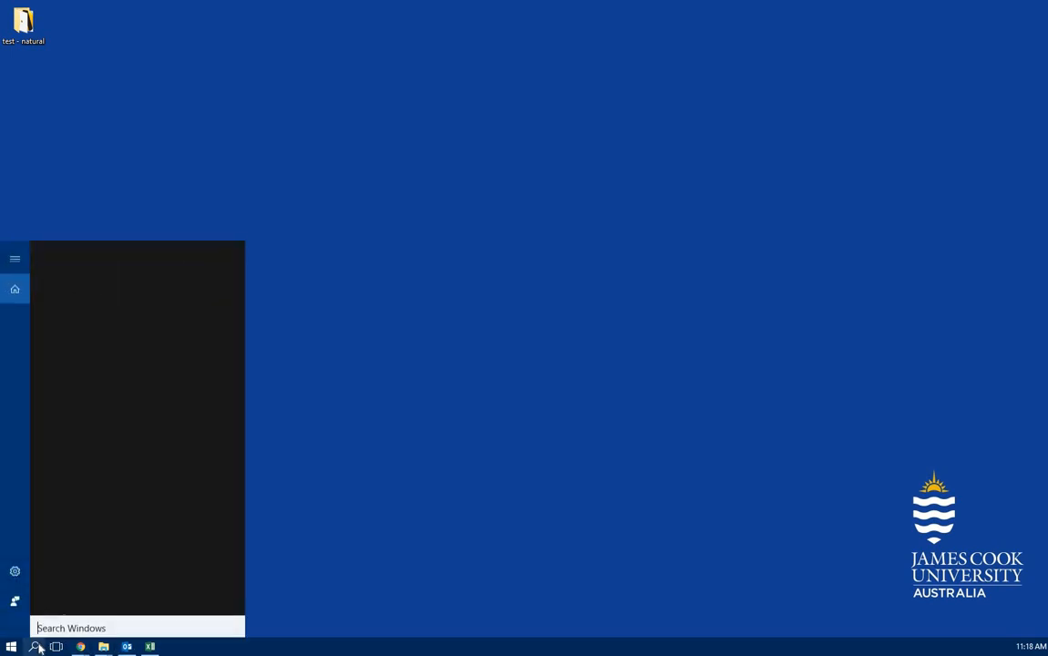
type("wor")
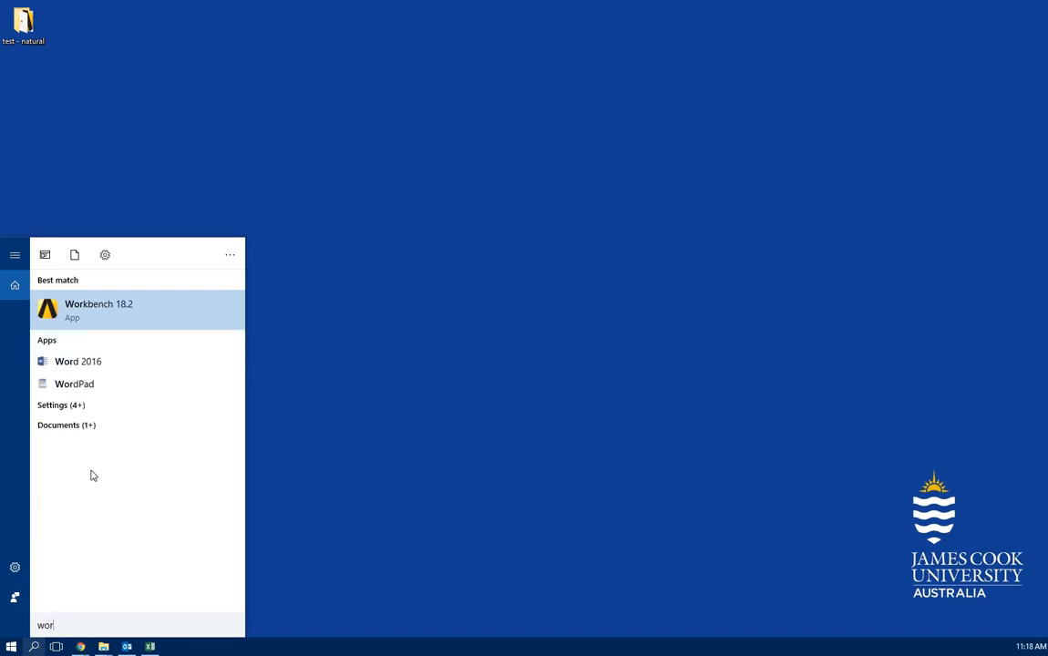
left_click(124, 324)
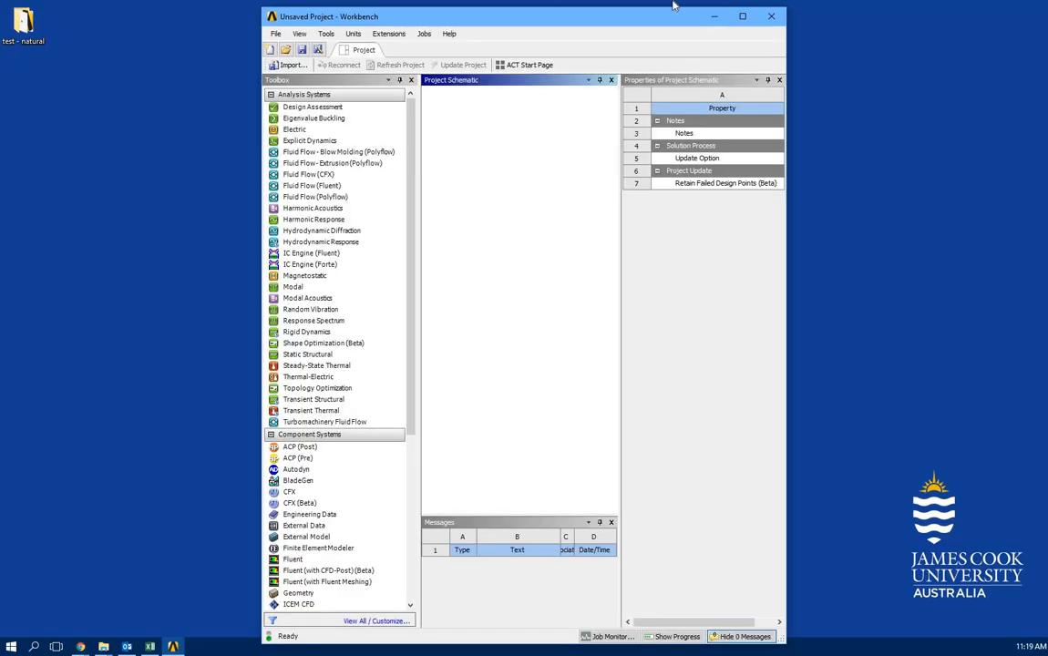
left_click(743, 17)
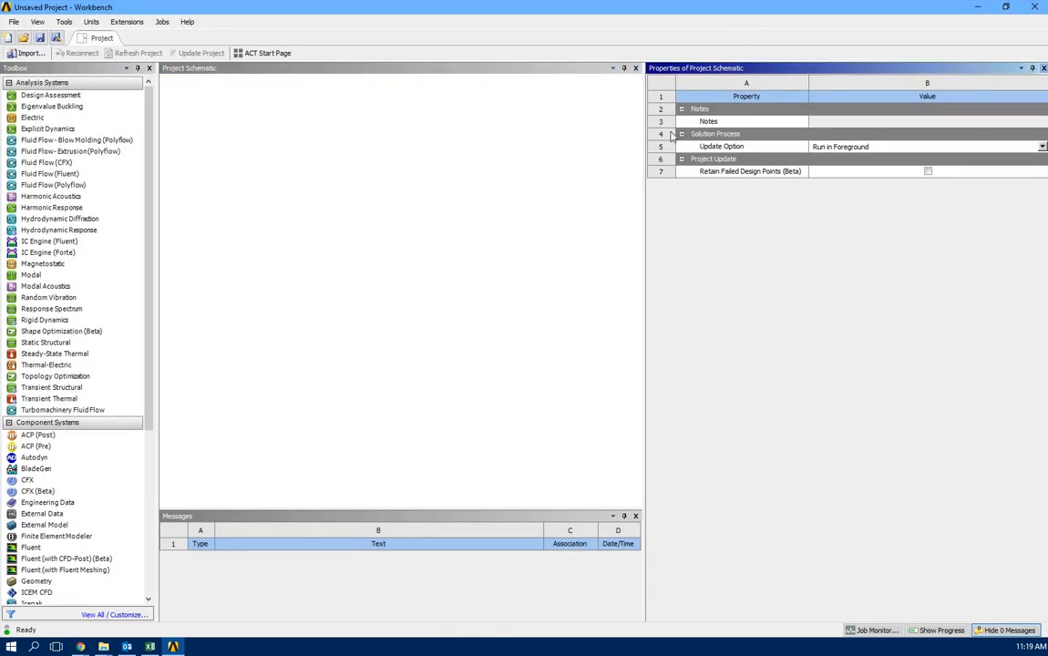
left_click(1044, 69)
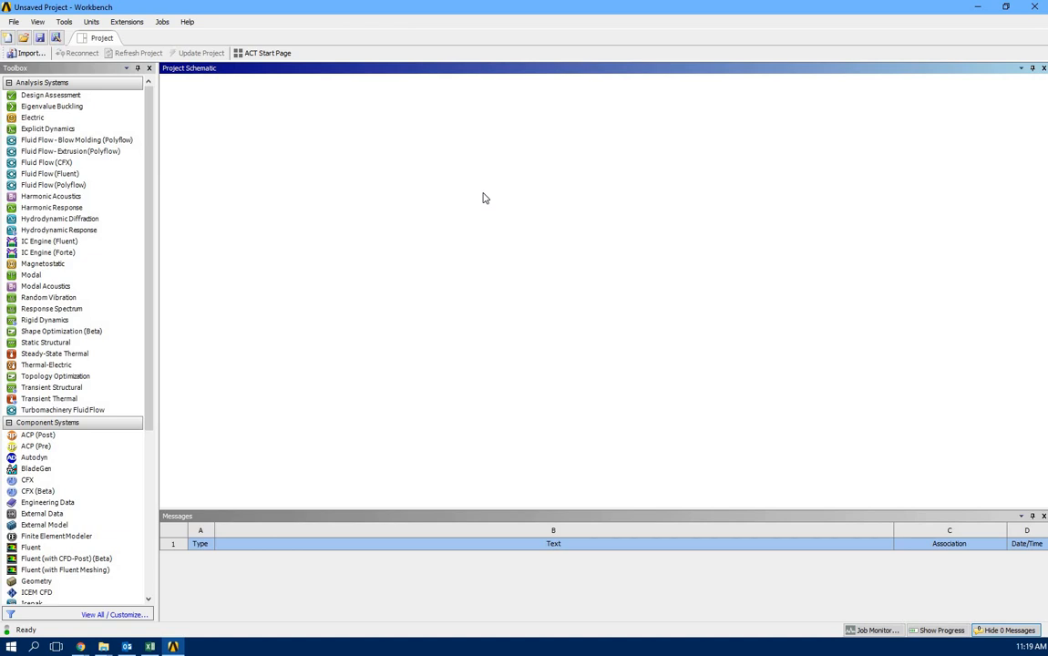
Add a Fluid Flow (Fluent) analysis system and set its geometry's analysis type to 2D
double_click(82, 177)
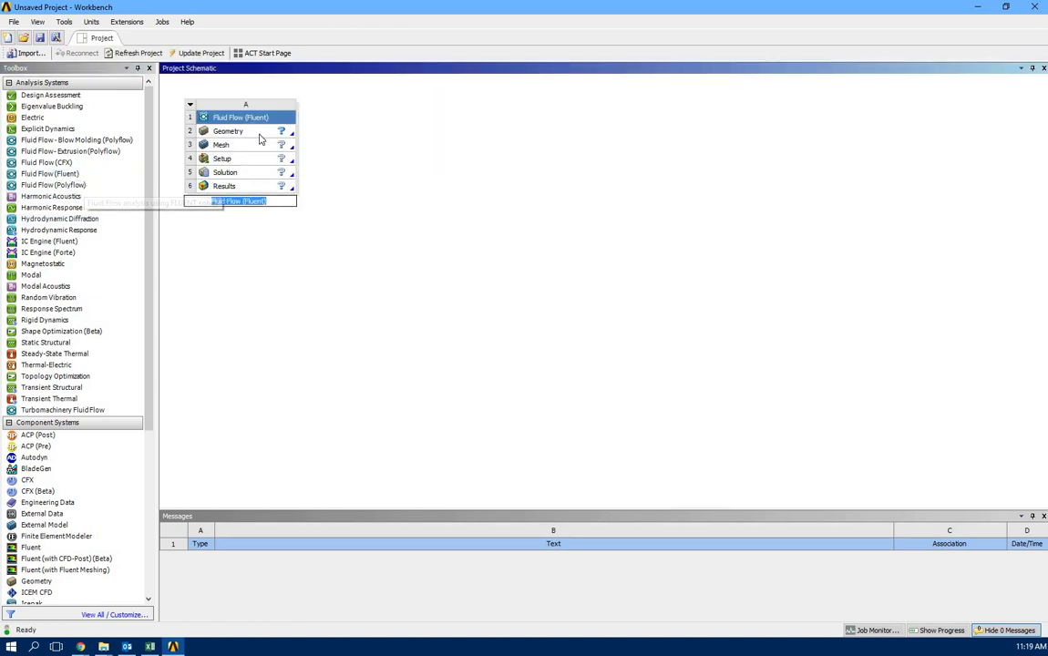
left_click(261, 135)
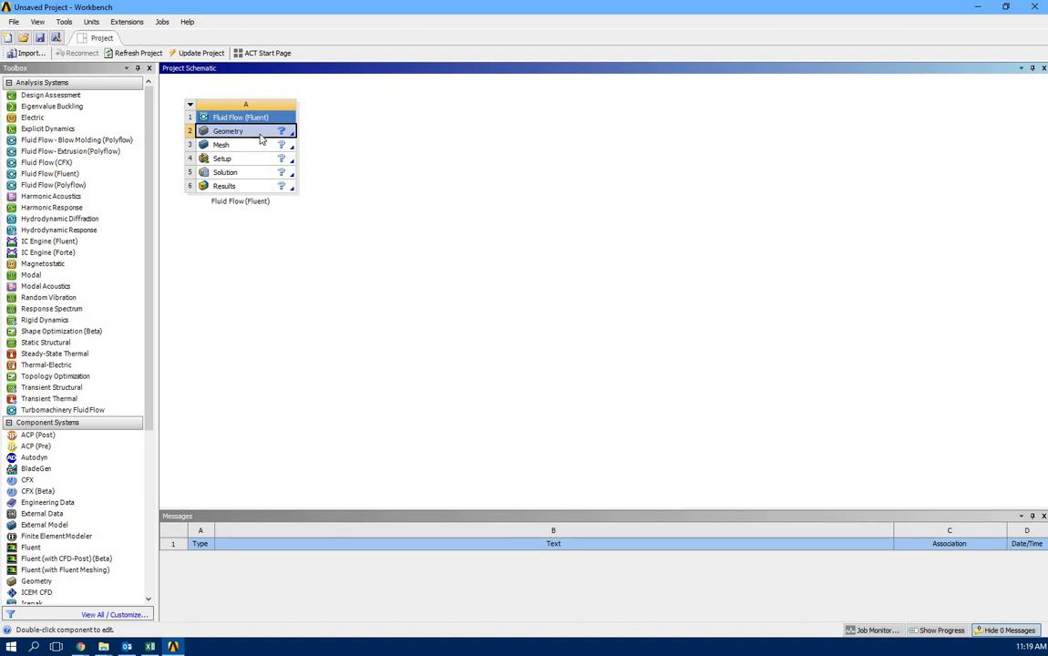
right_click(261, 137)
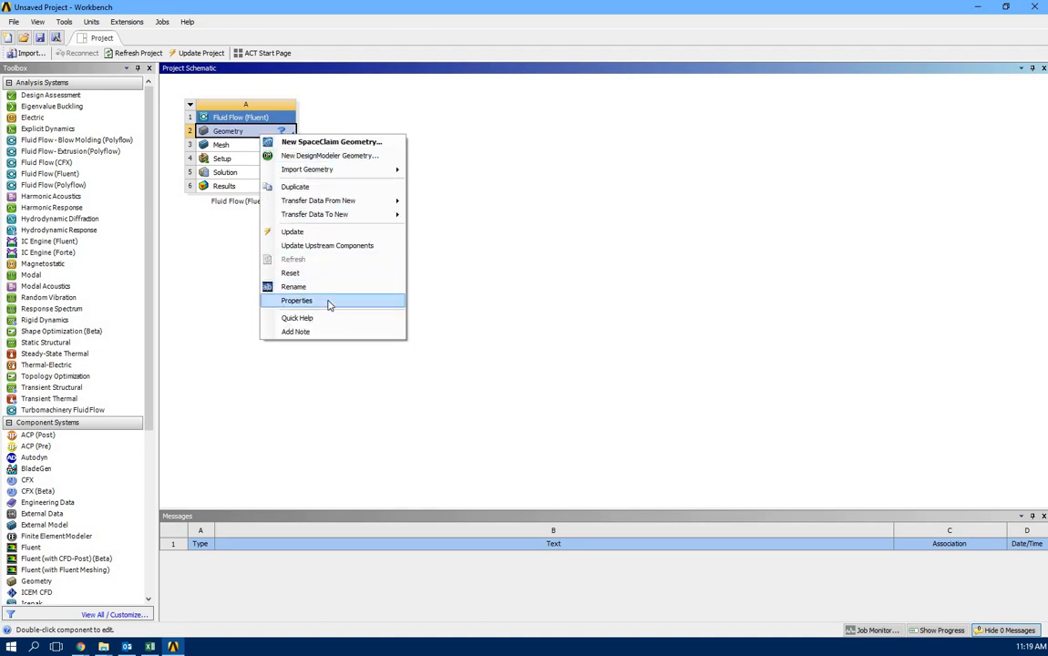
left_click(330, 302)
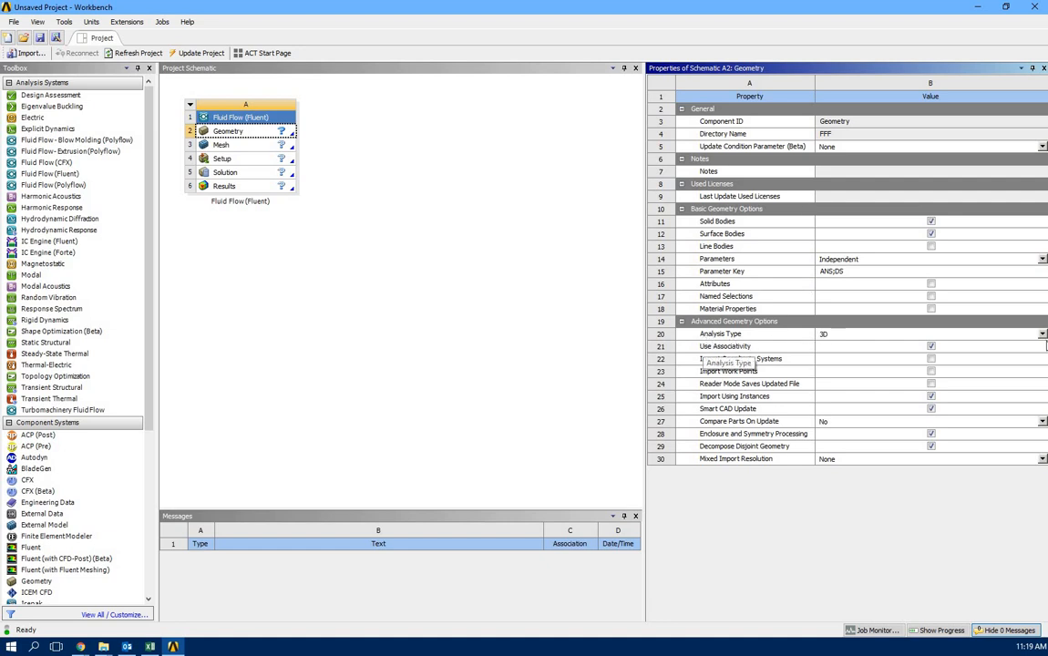
left_click(1042, 335)
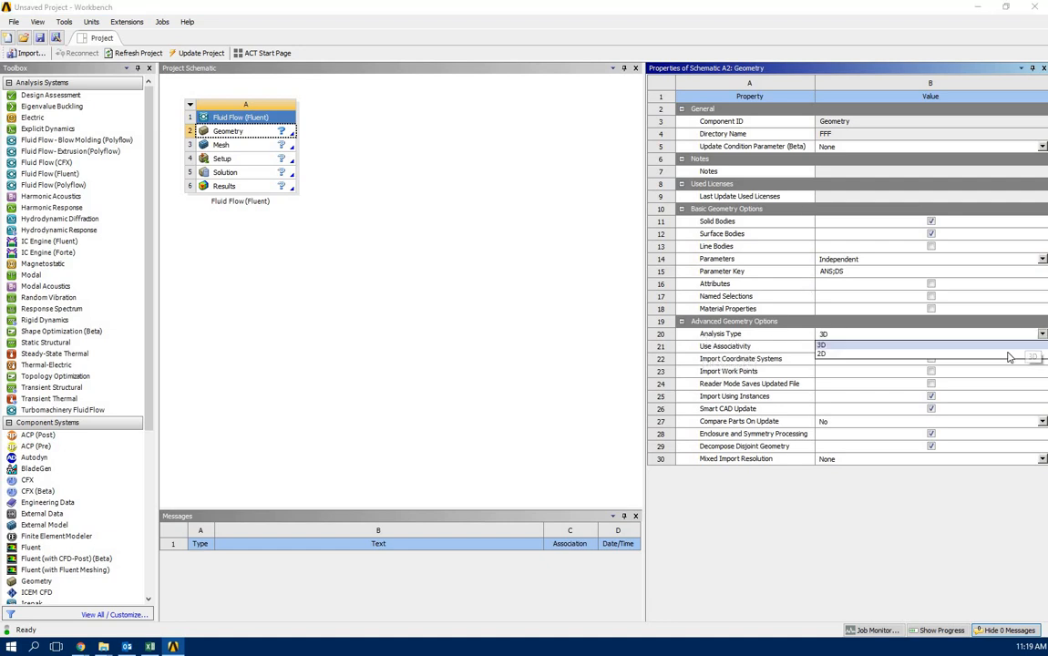
left_click(1009, 357)
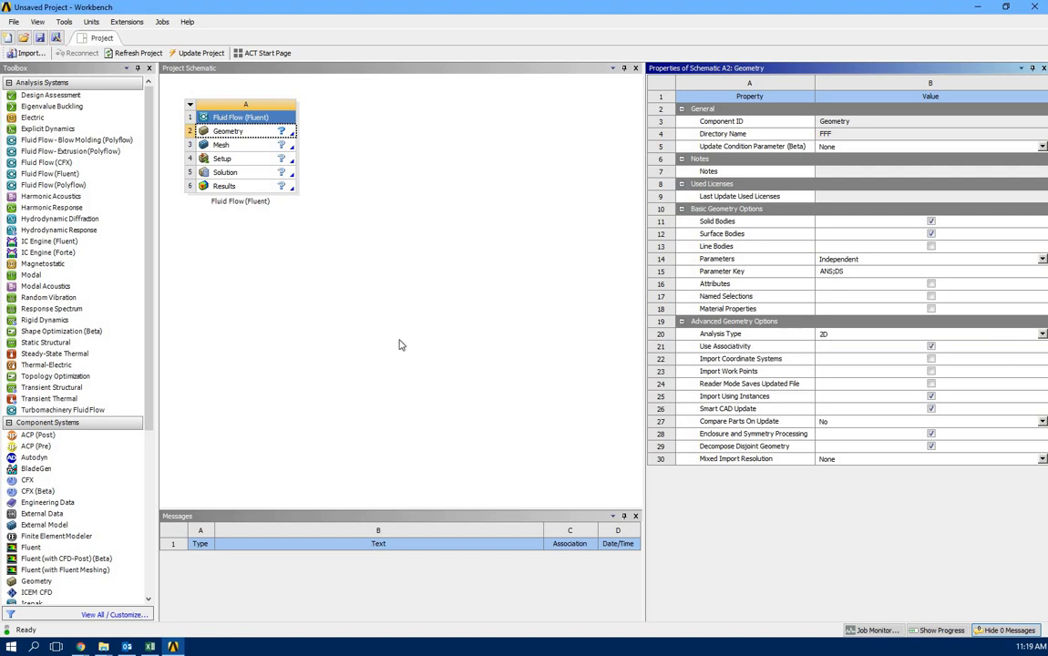
left_click(348, 289)
Open the geometry in SpaceClaim, maximize it and place the sketch grid on the XY plane in plan view
double_click(251, 134)
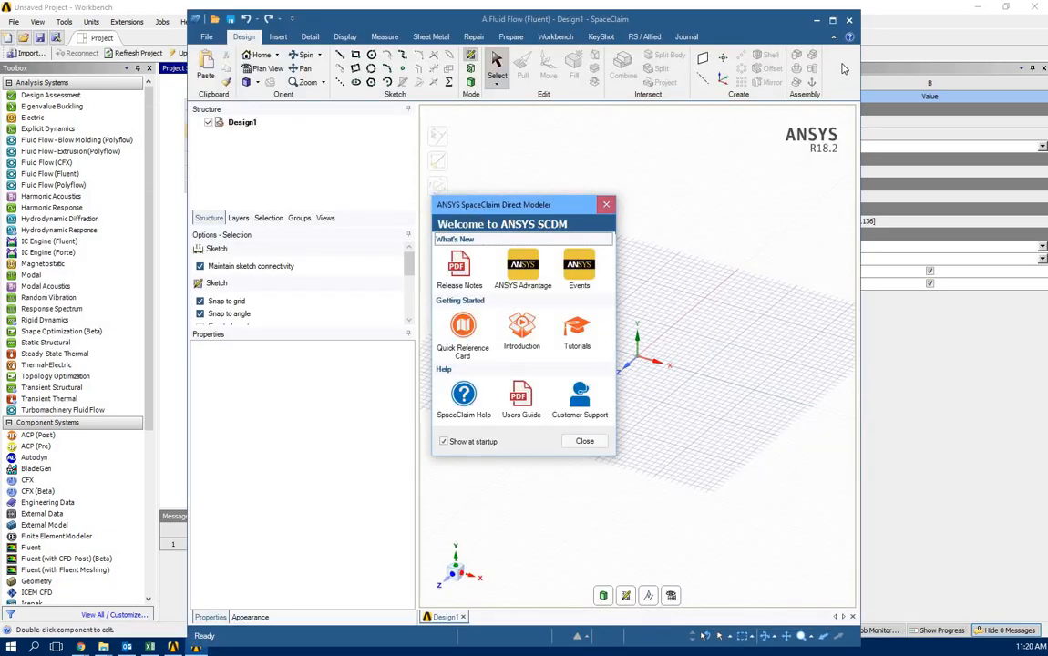
left_click(831, 19)
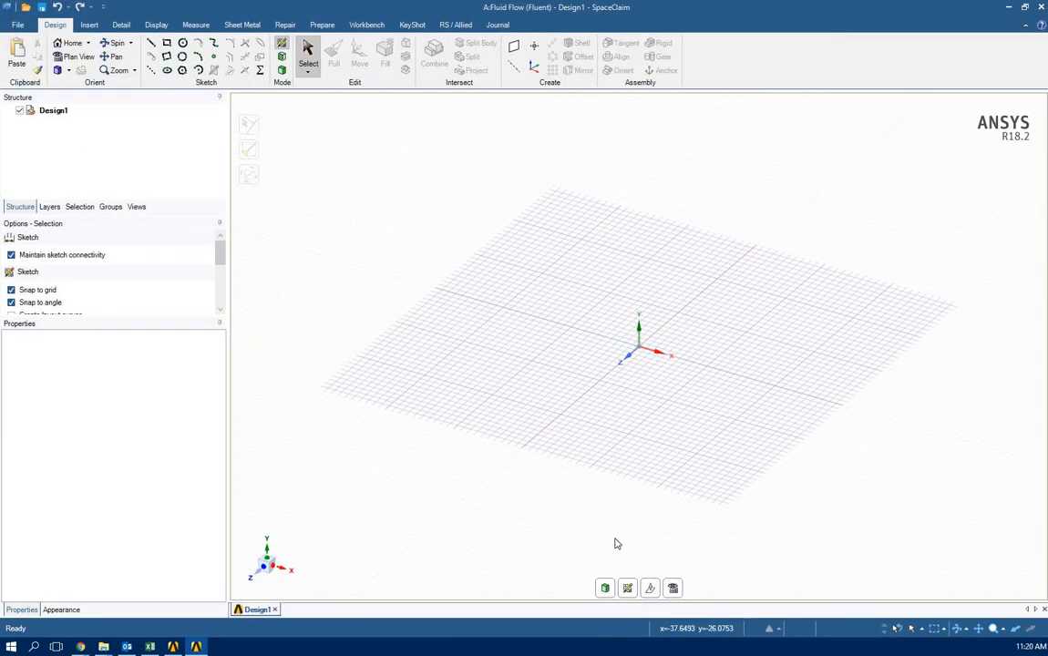
left_click(628, 588)
left_click(698, 330)
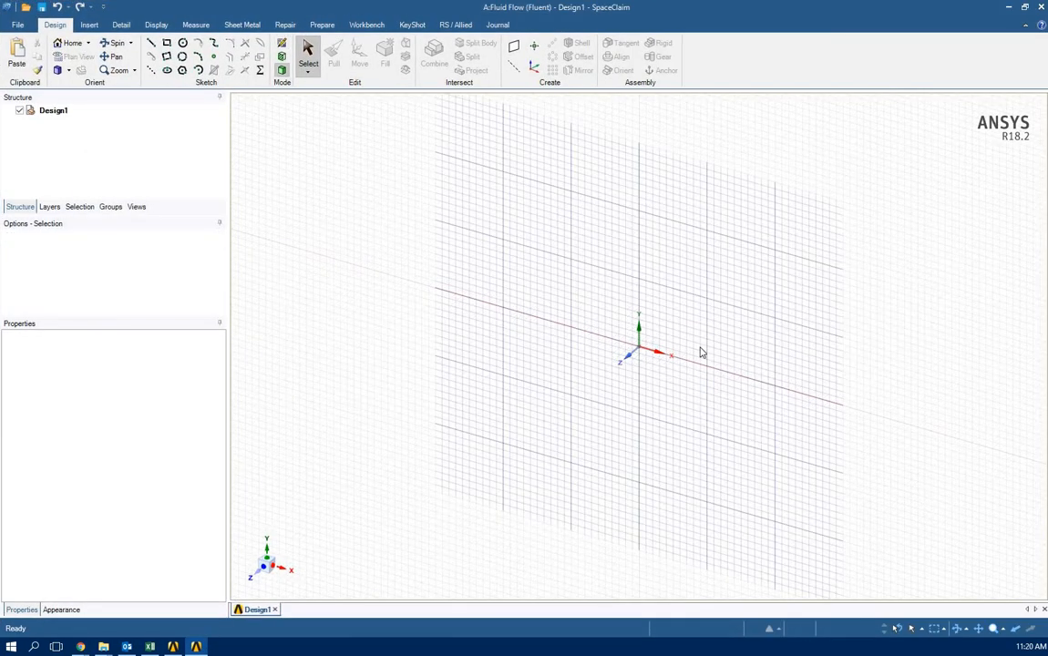
left_click(676, 588)
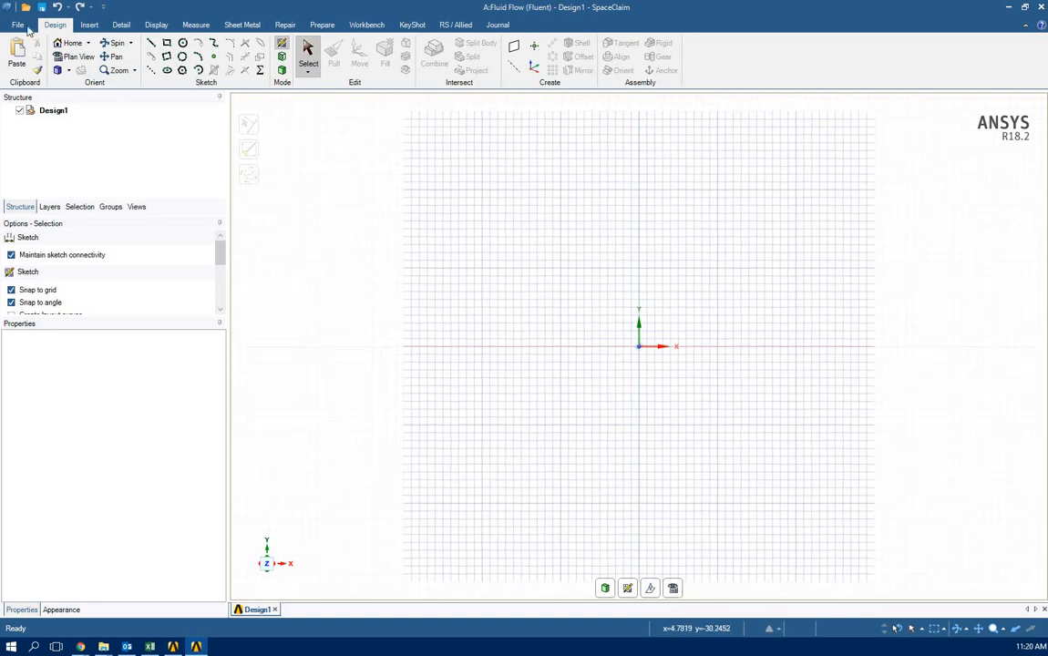
Set the sketch grid's minor spacing to 0.1 m in the SpaceClaim unit options
left_click(170, 274)
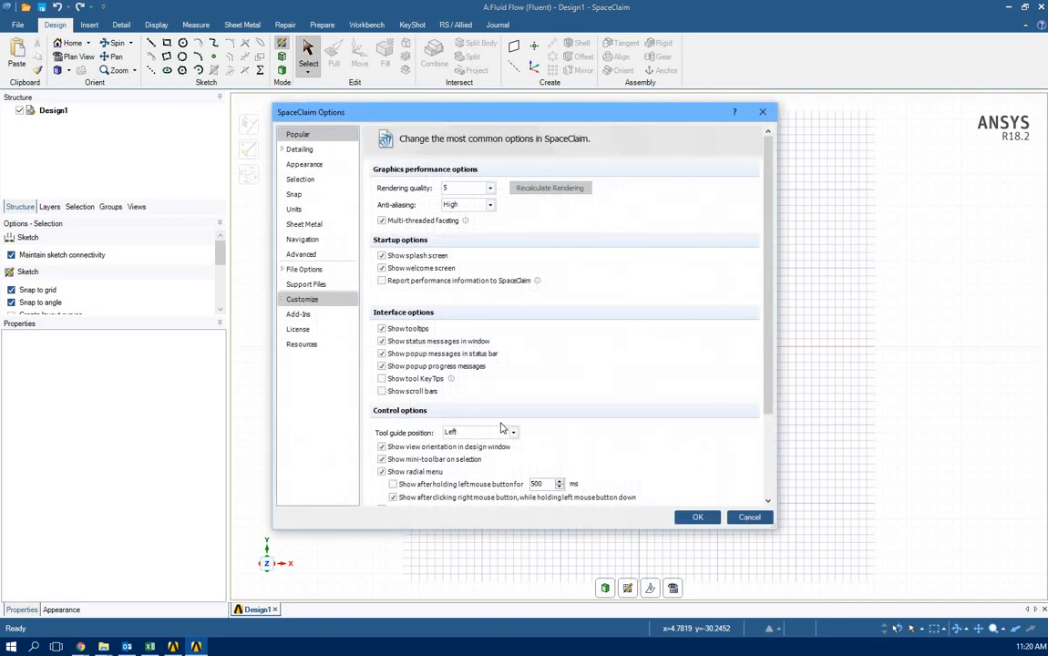
scroll(452, 383, "down", 3)
left_click(295, 210)
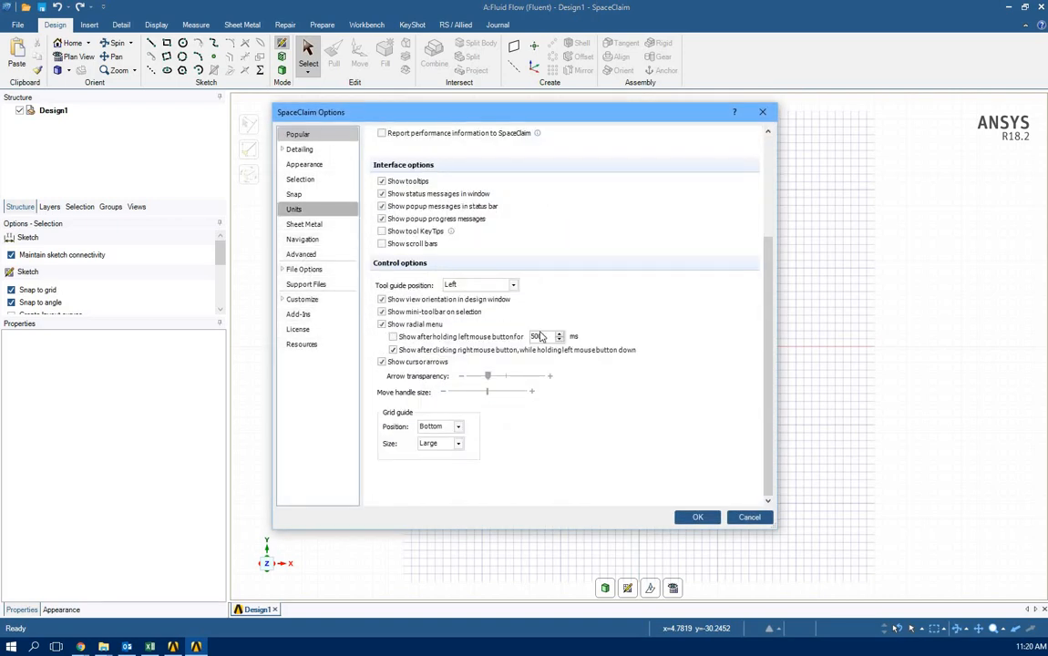
scroll(620, 367, "down", 5)
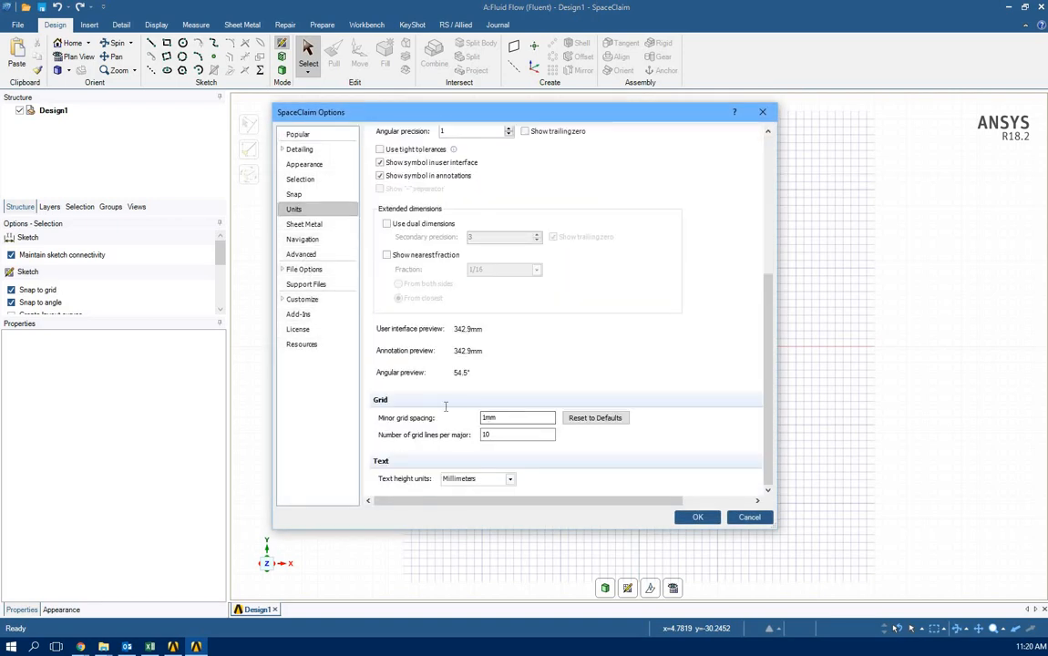
double_click(490, 418)
type("0.1")
left_click(693, 517)
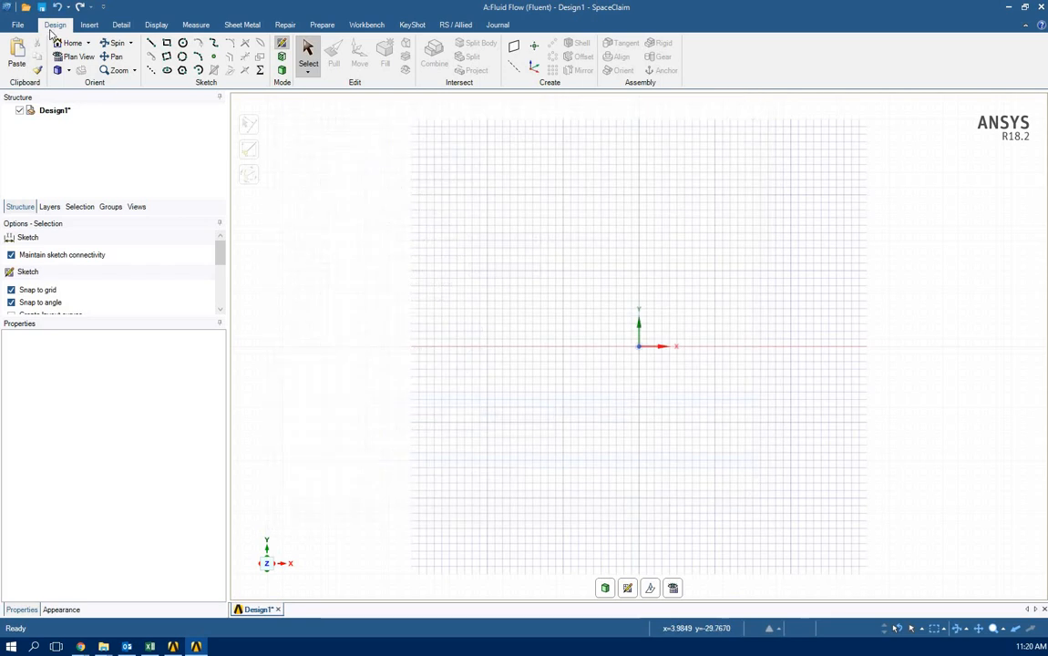
Sketch a vertical line 6 m long upward from the origin
left_click(151, 44)
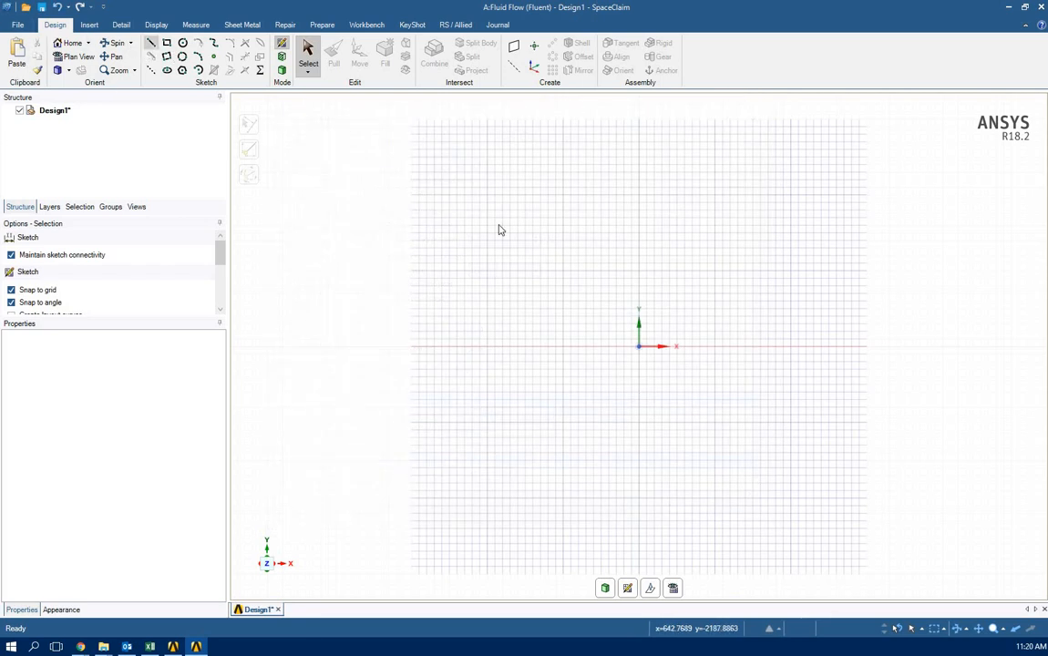
left_click(638, 347)
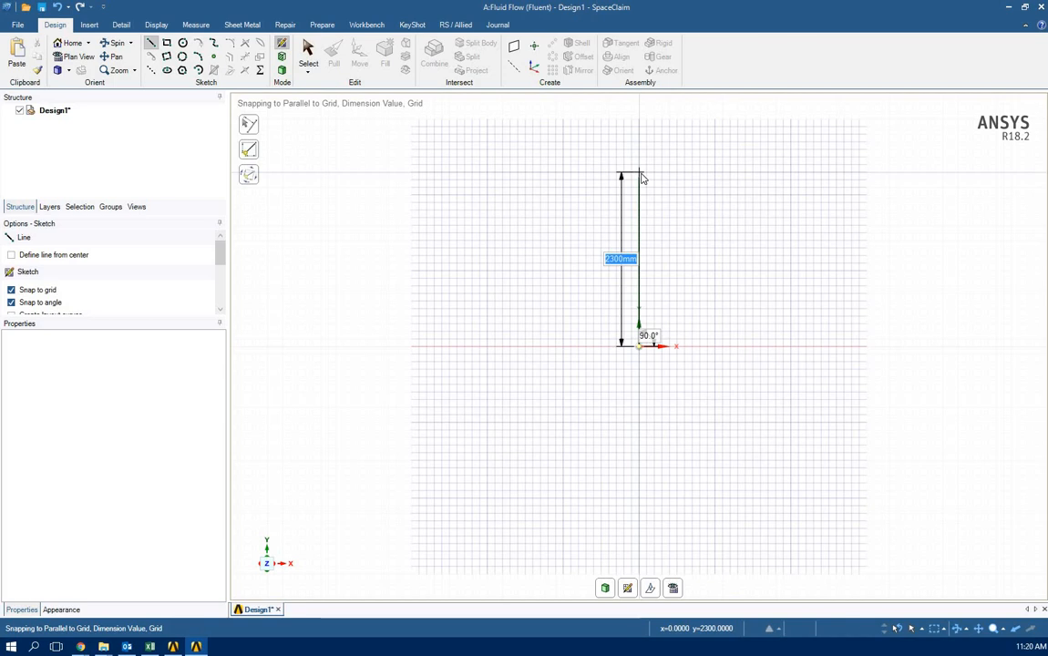
type("6")
type("000")
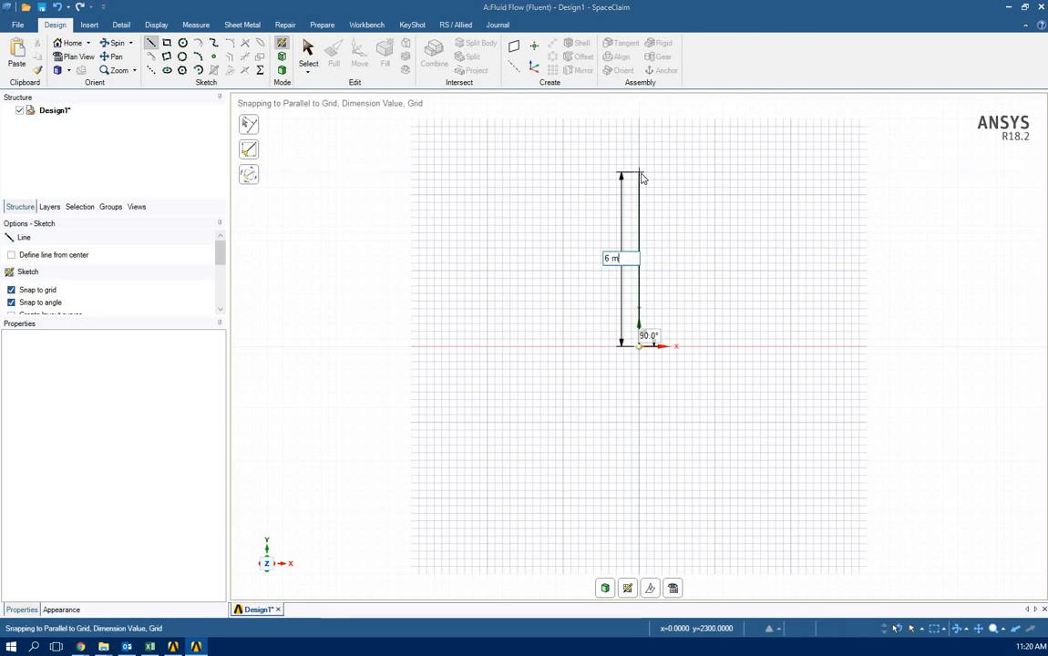
key("Return")
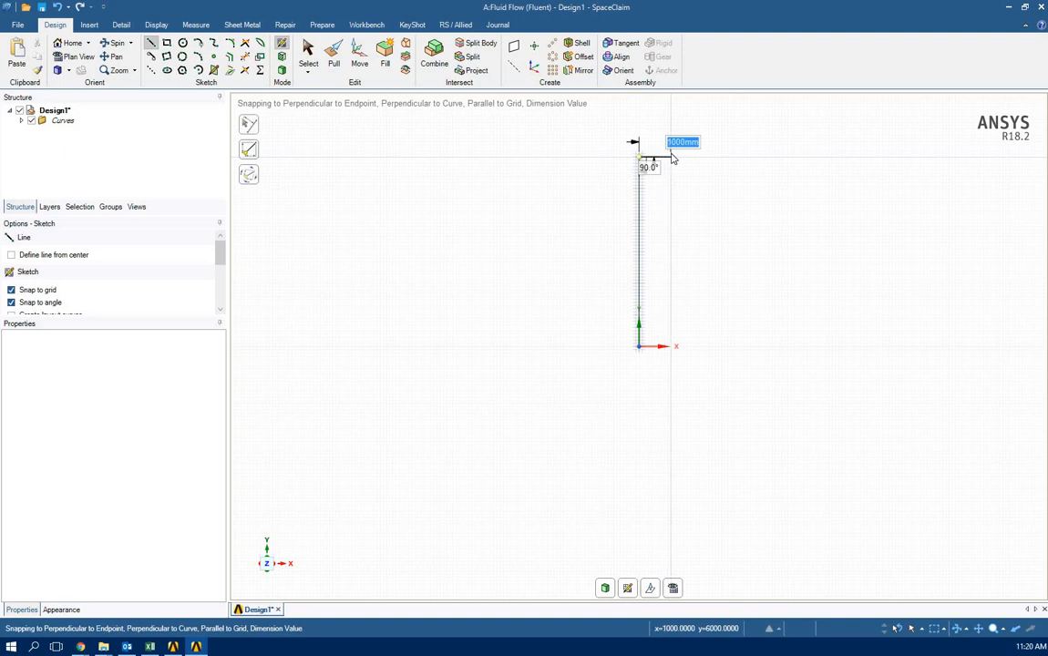
Close the L-shaped profile with lines 1000 mm right, 5000 mm down, 10000 mm right, 1000 mm down and 11000 mm back to the origin
left_click(672, 157)
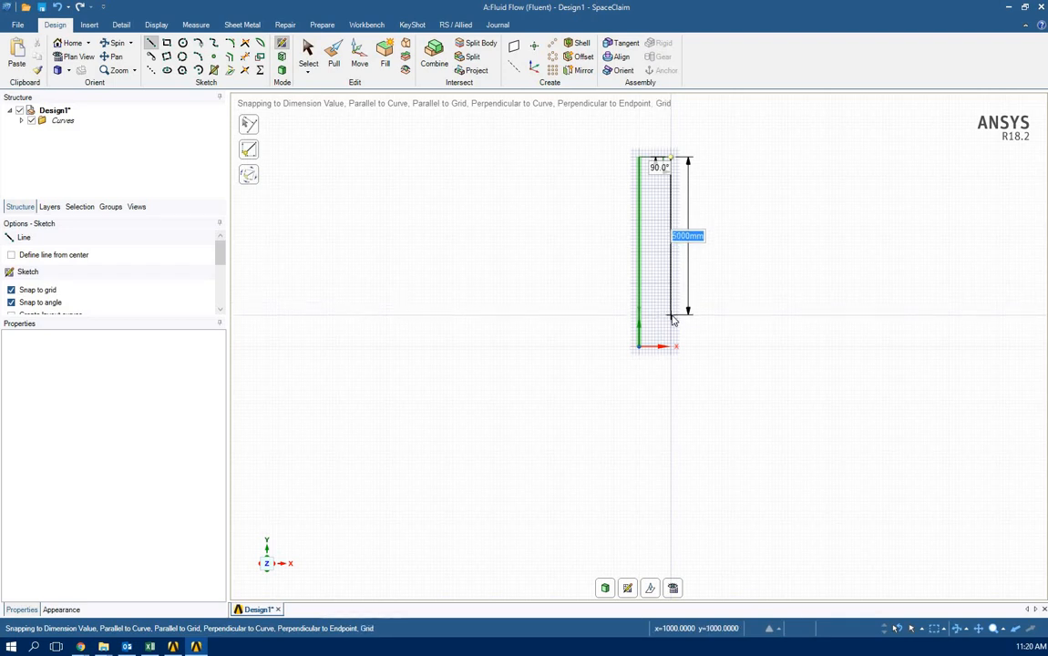
left_click(672, 315)
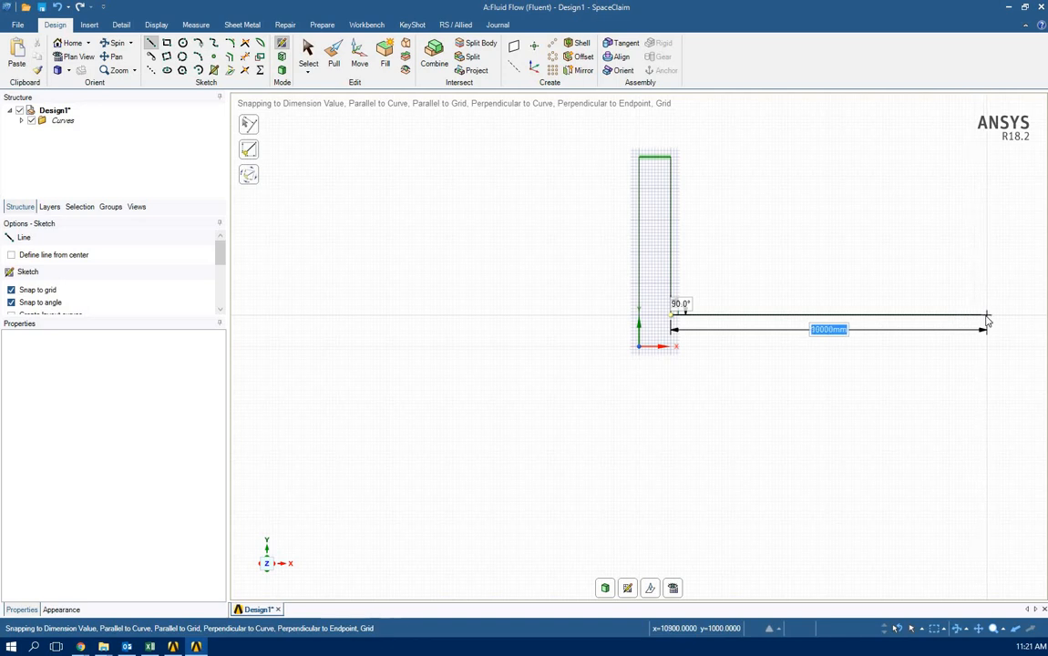
left_click(987, 331)
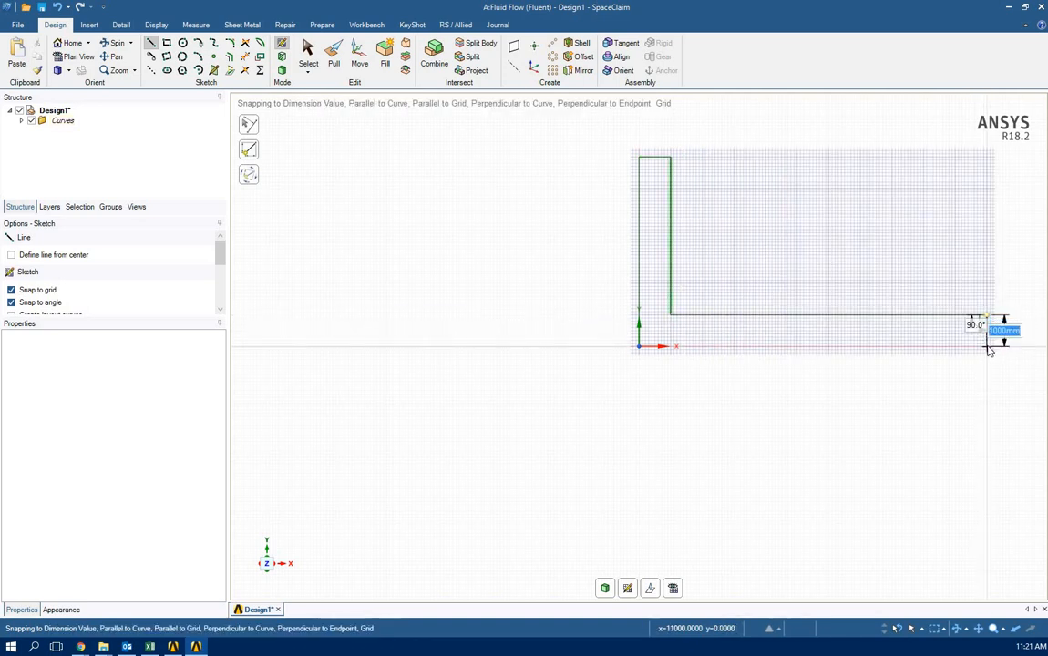
left_click(989, 348)
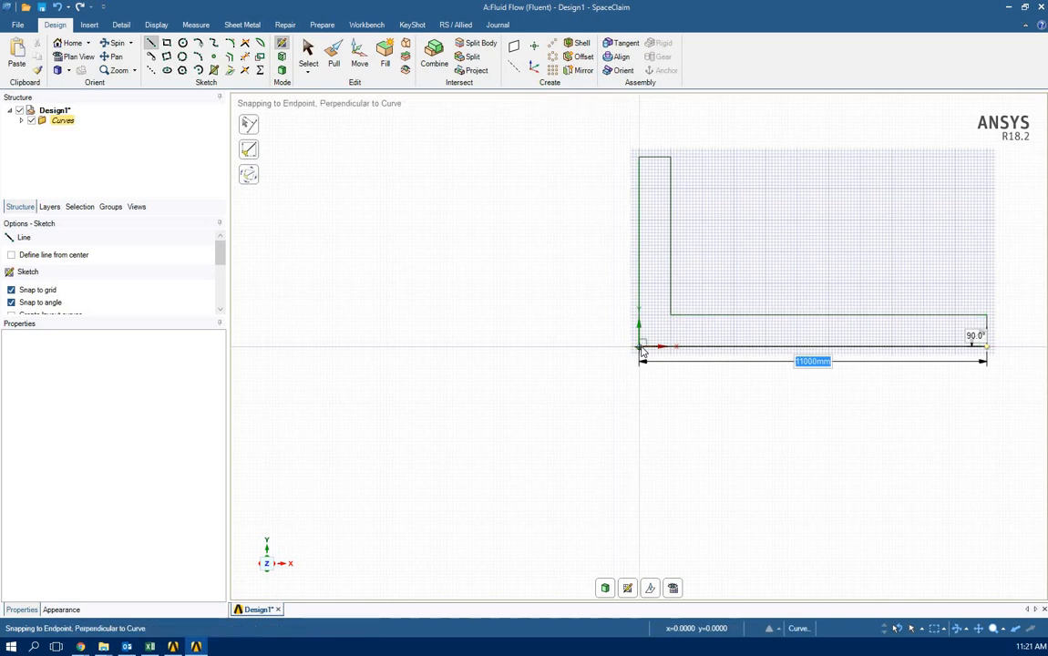
left_click(642, 349)
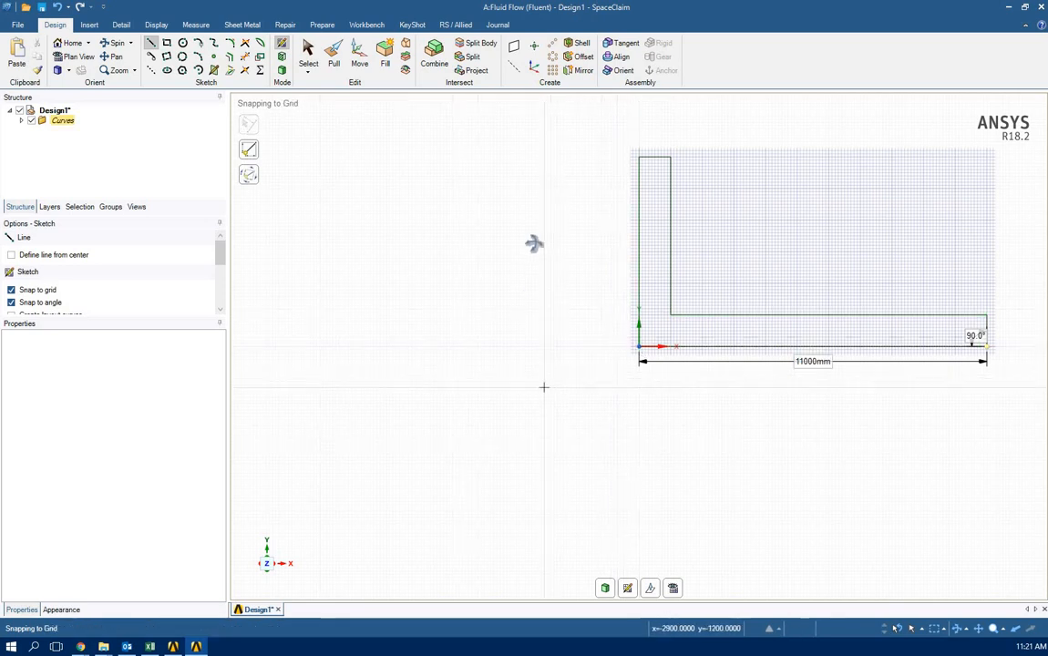
Select all six lines of the L-shaped sketch and fill them to create a surface
mouse_move(533, 241)
middle_mouse_down()
mouse_move(533, 367)
mouse_move(412, 367)
mouse_move(440, 381)
mouse_move(462, 356)
mouse_move(466, 363)
middle_mouse_up()
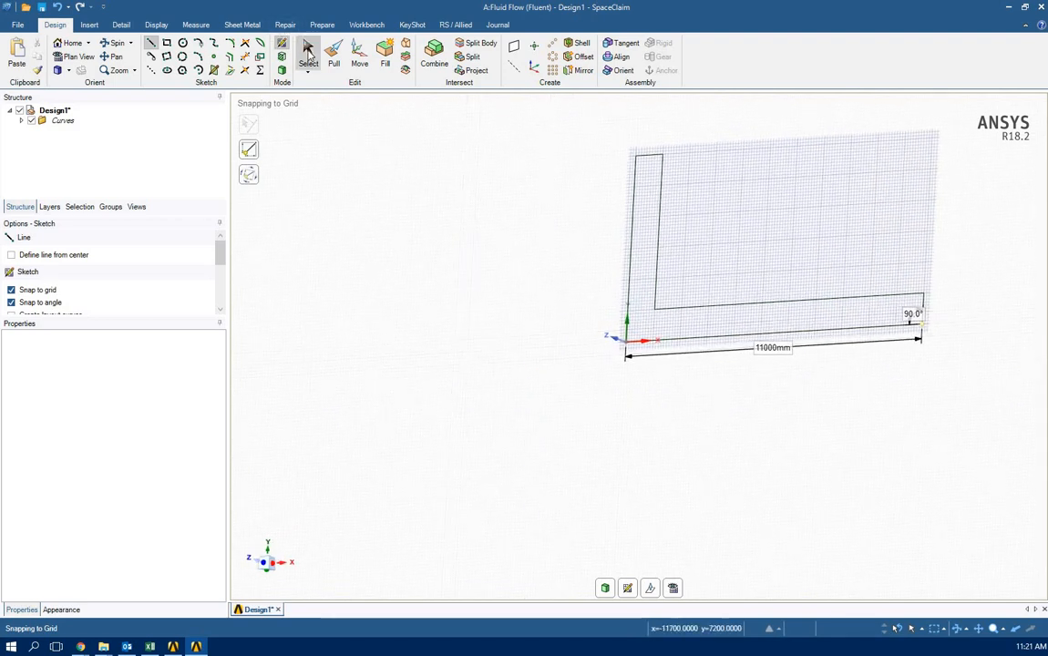
left_click(307, 52)
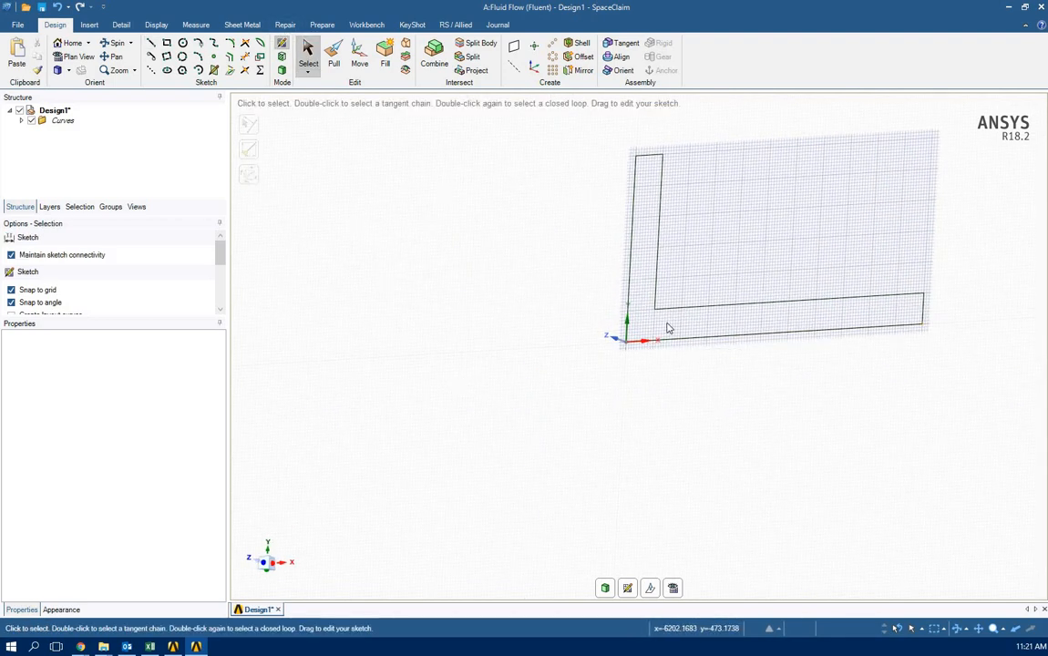
left_click(388, 57)
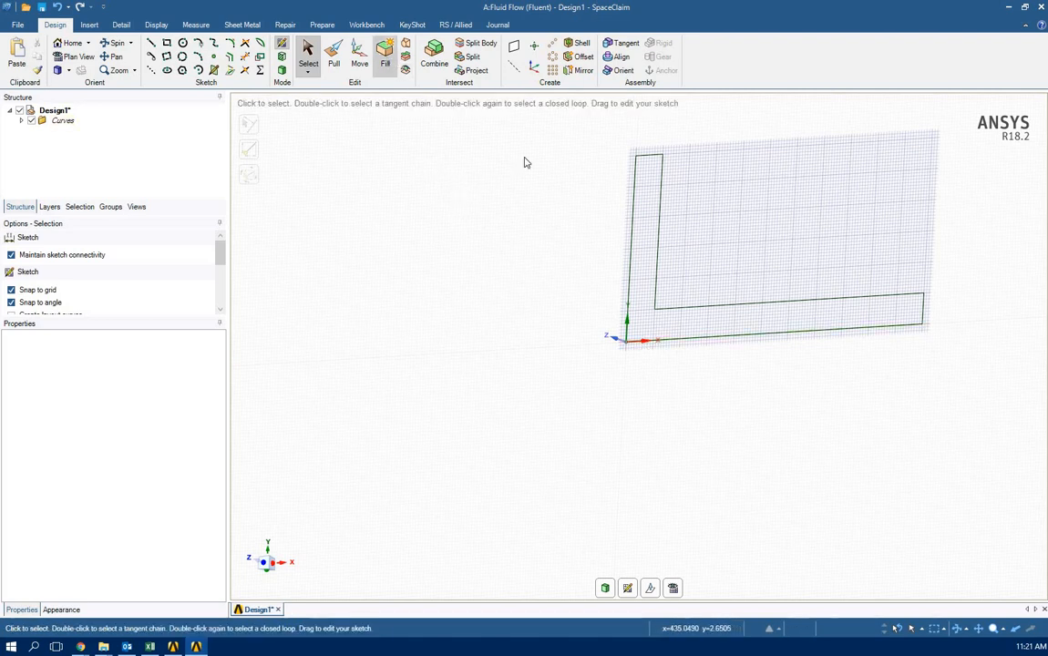
mouse_move(599, 136)
left_mouse_down()
mouse_move(840, 272)
mouse_move(961, 383)
left_mouse_up()
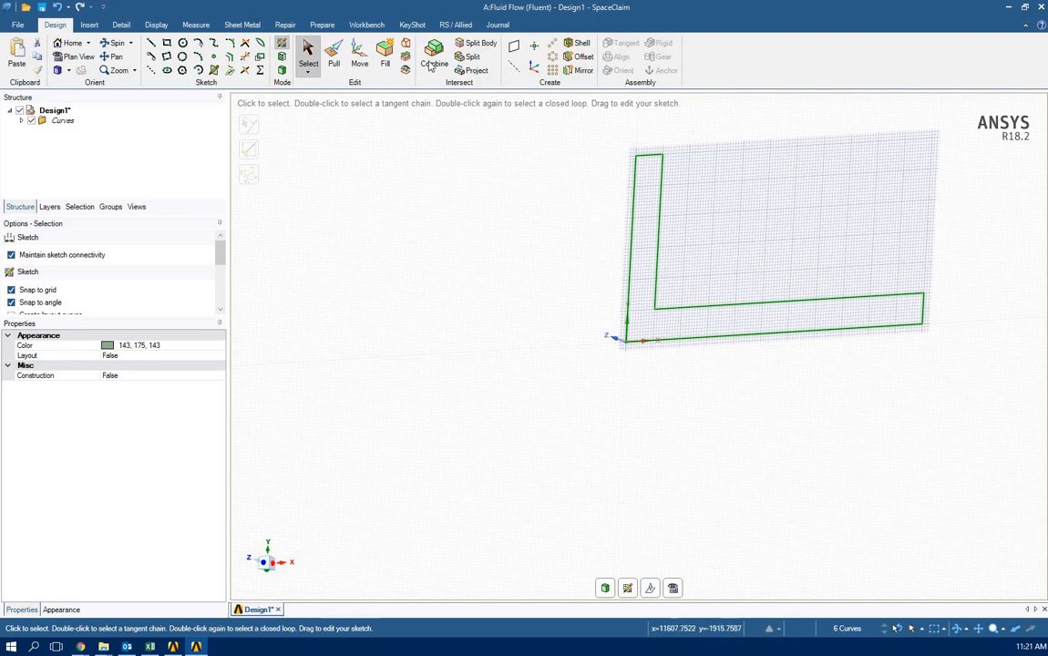
left_click(384, 57)
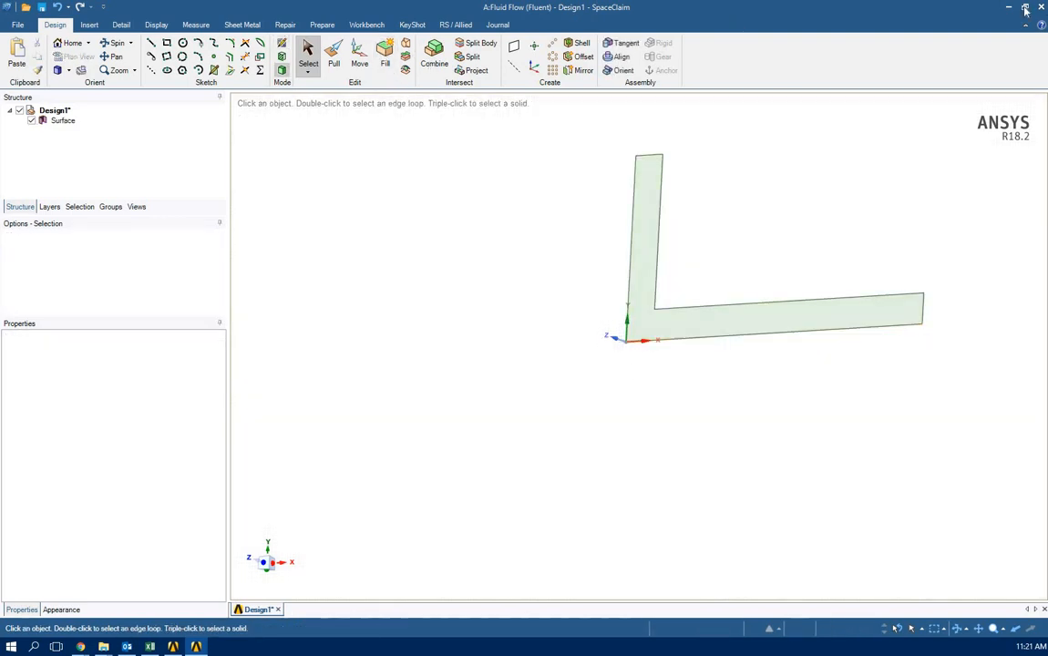
Return from SpaceClaim to the Workbench project and open the system's mesh component in Meshing
key("ctrl+s")
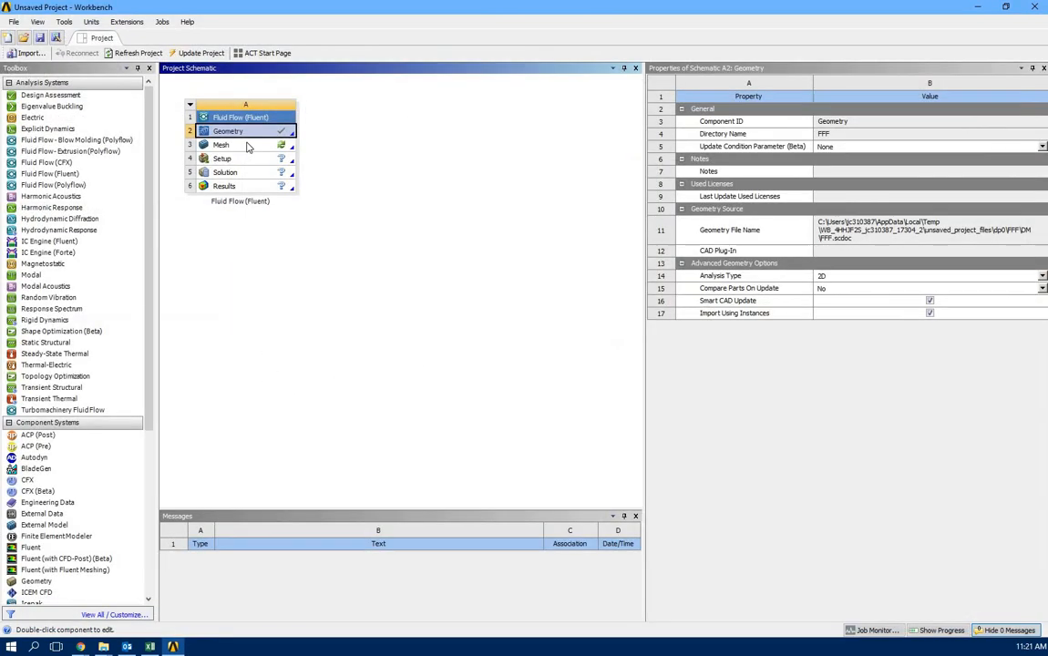
double_click(245, 151)
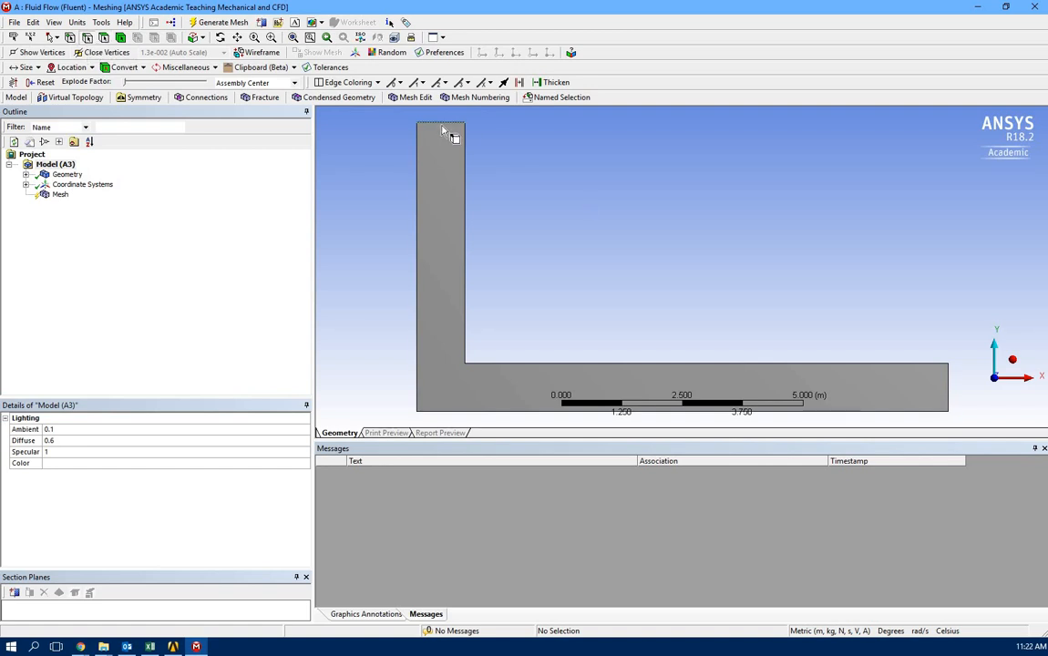
Create a named selection "inlet" from the short top edge of the L-shape's vertical leg
left_click(441, 124)
right_click(442, 124)
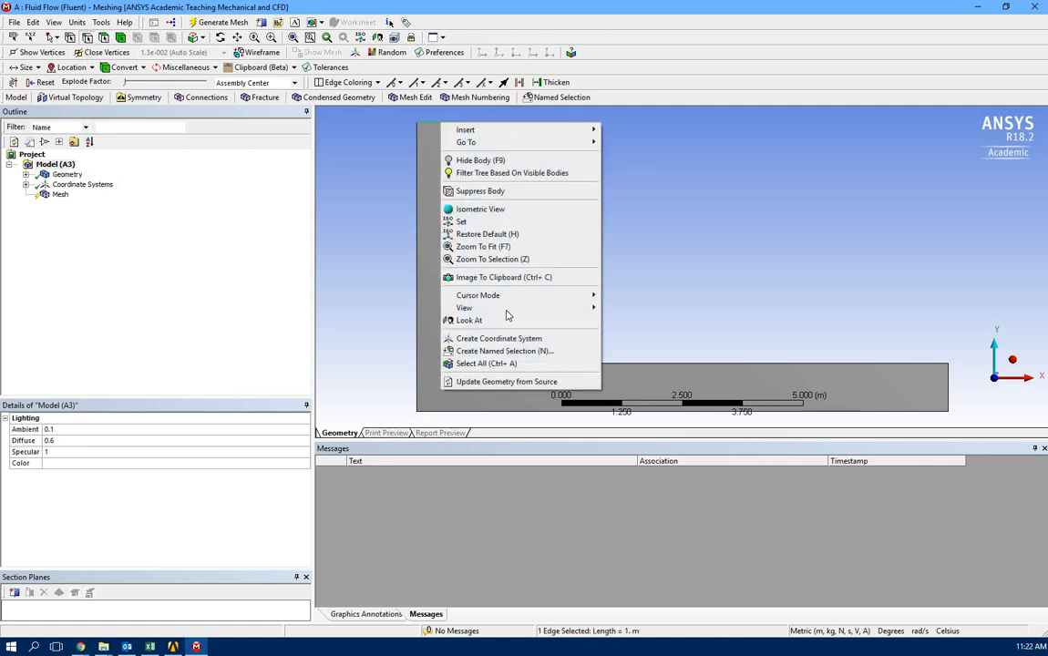
left_click(506, 352)
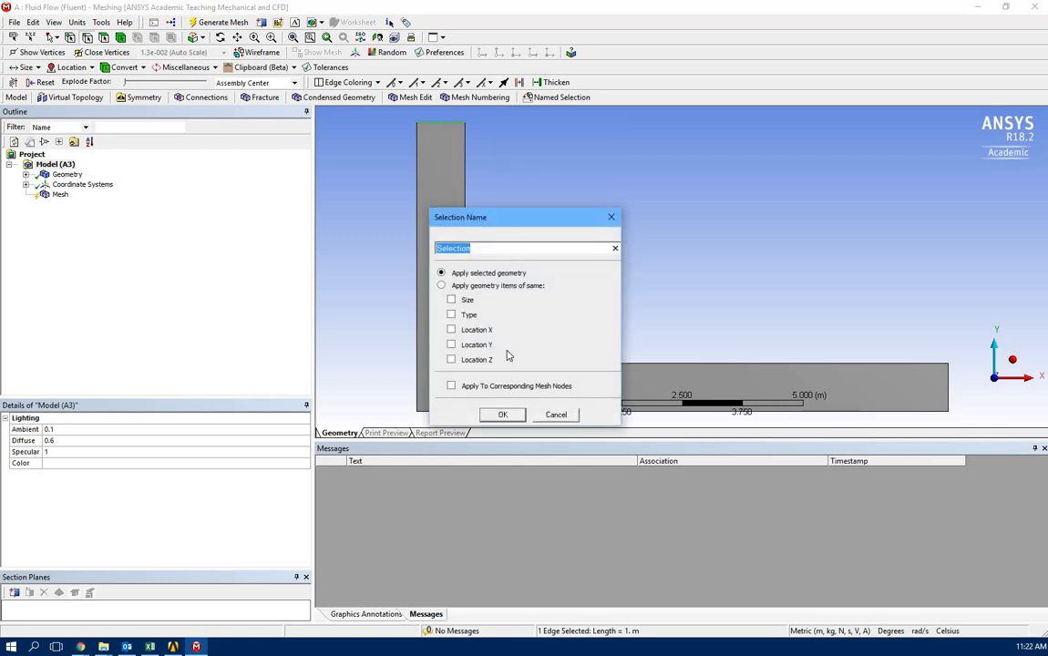
type("inlet")
key("Return")
Create a named selection "outlet" from the short end edge of the L-shape's horizontal leg
left_click(949, 394)
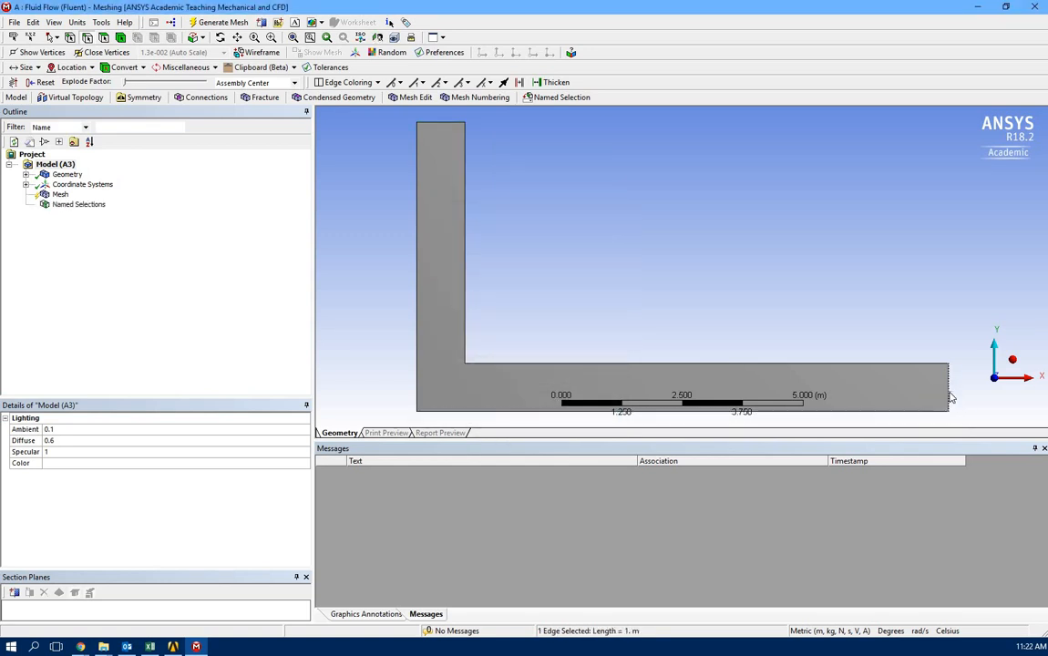
right_click(949, 392)
left_click(942, 353)
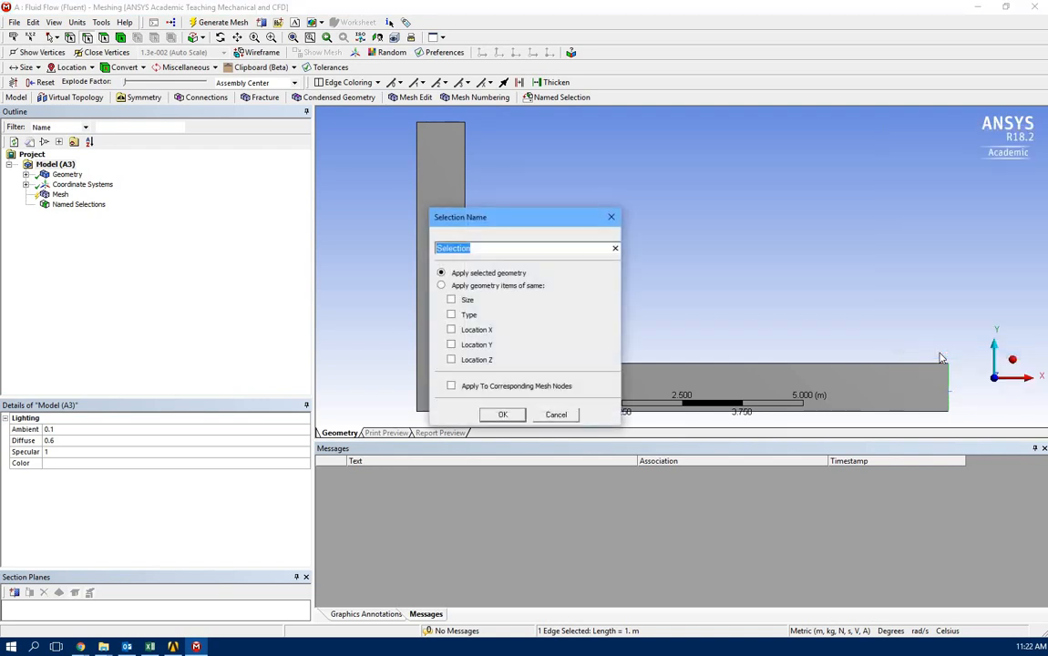
type("outlet")
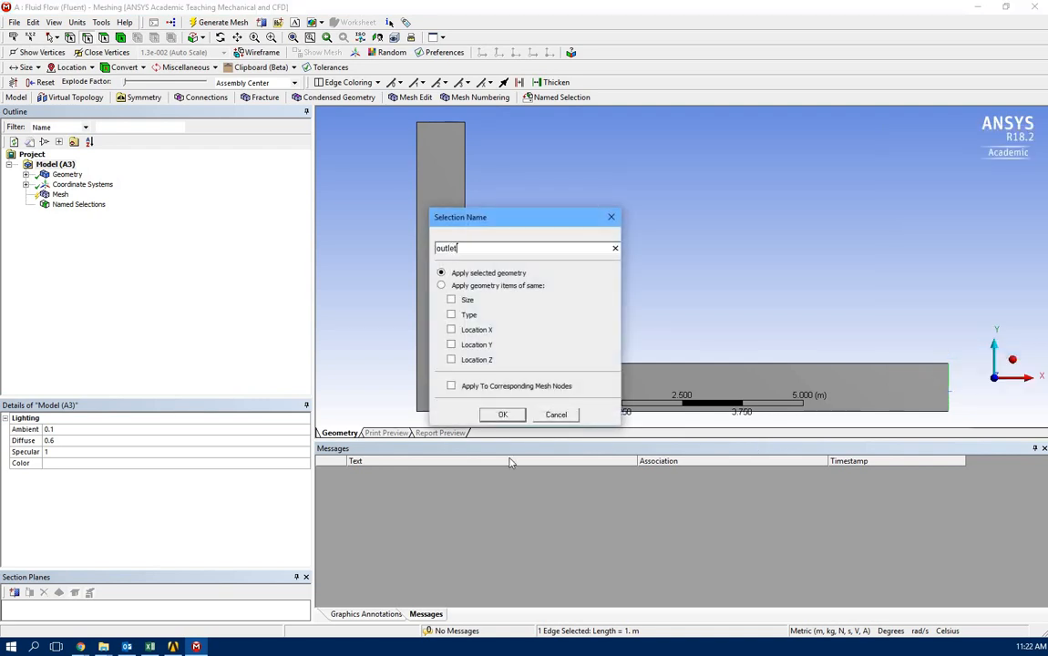
left_click(503, 417)
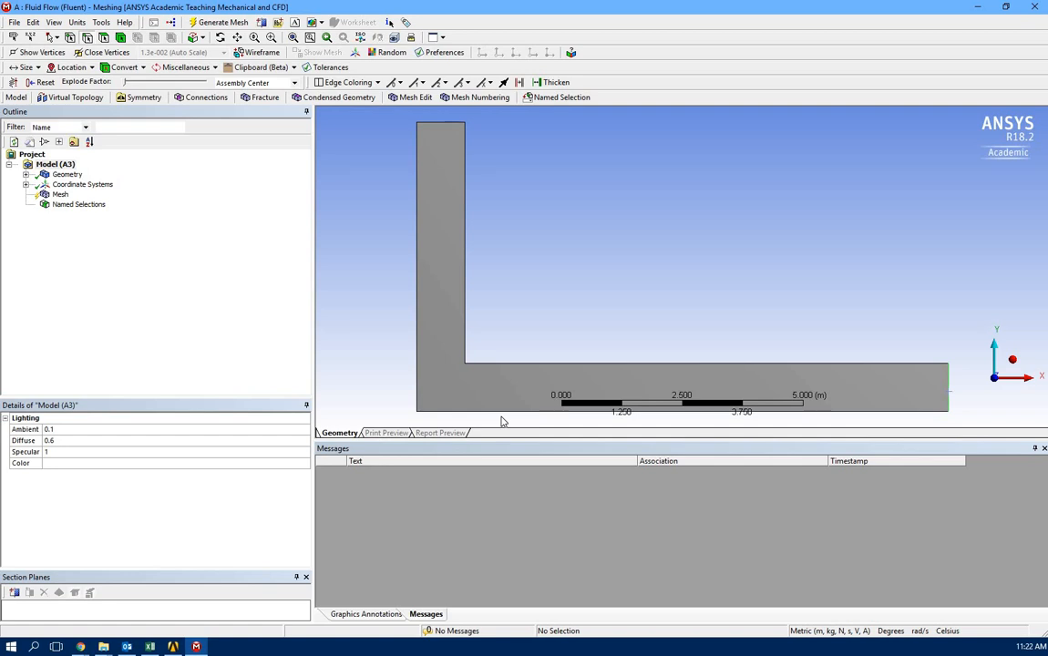
Create a named selection "walls" from the four remaining long edges of the L-shaped surface
left_click(501, 411)
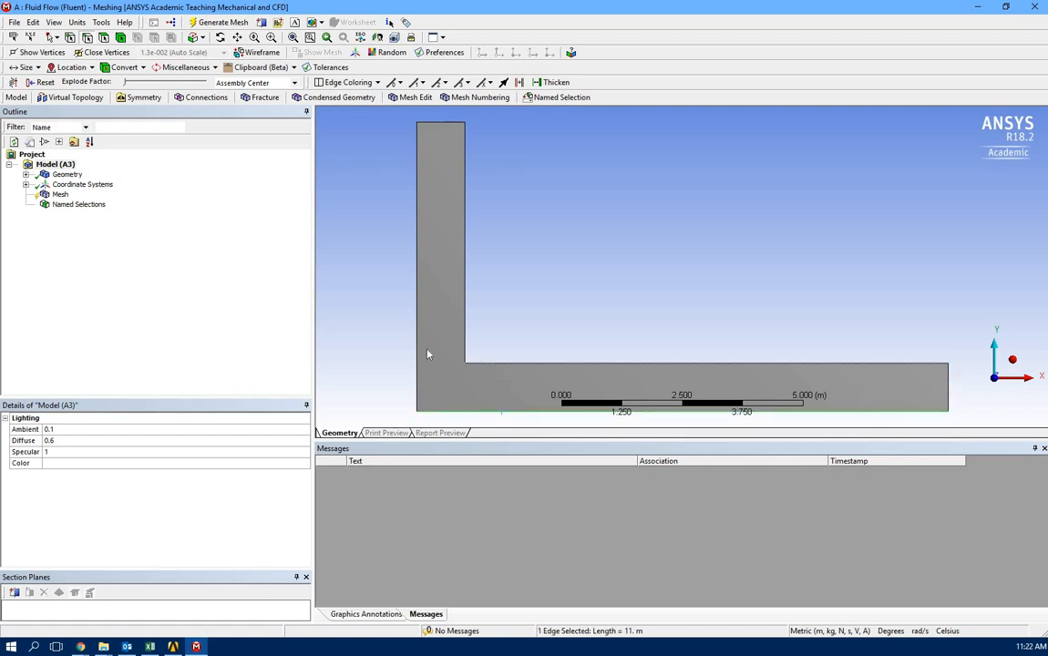
left_click(471, 364, "ctrl")
left_click(418, 338, "ctrl")
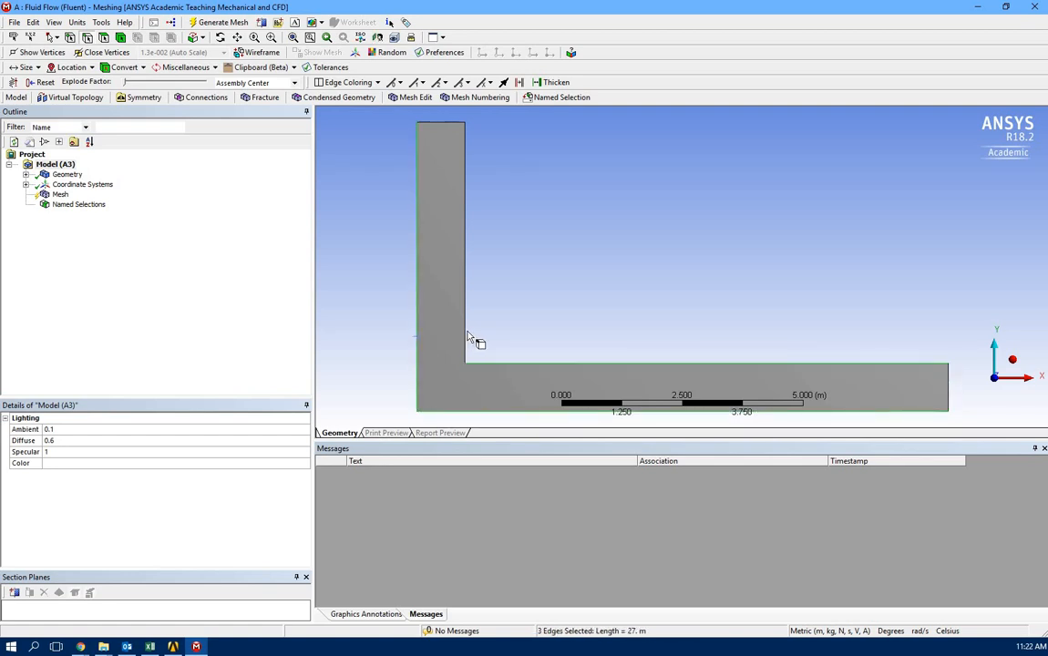
left_click(466, 333, "ctrl")
right_click(468, 338)
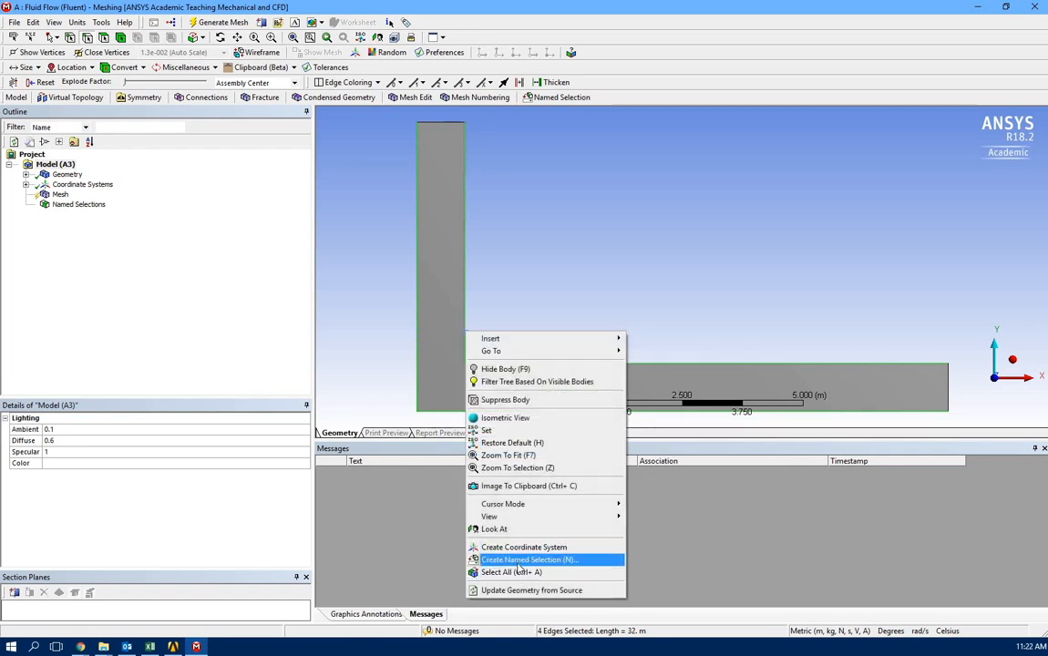
left_click(517, 564)
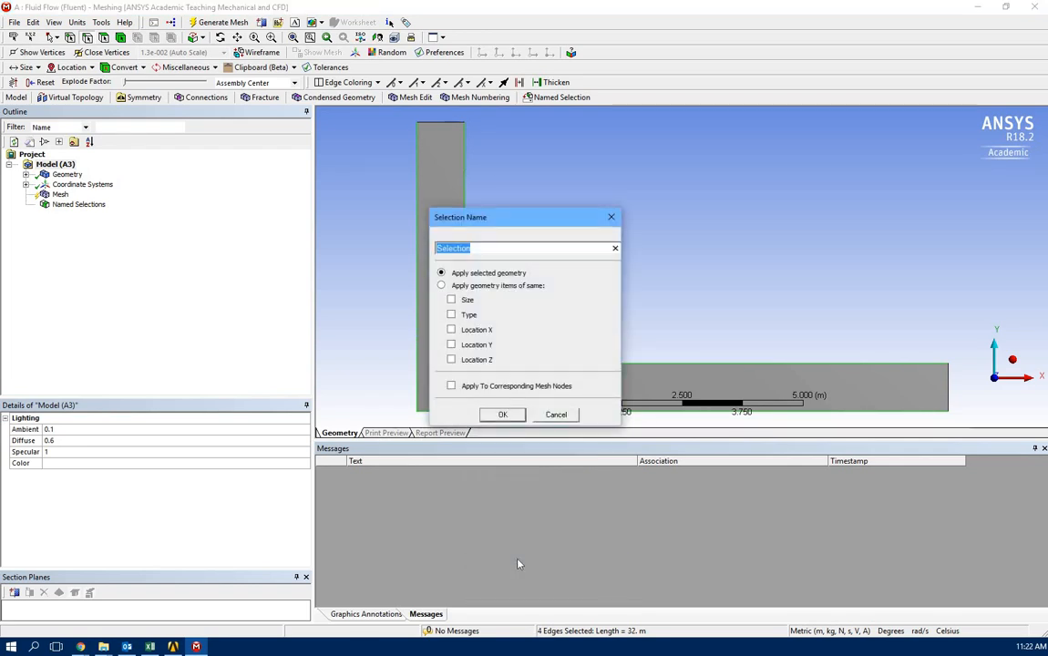
type("walls")
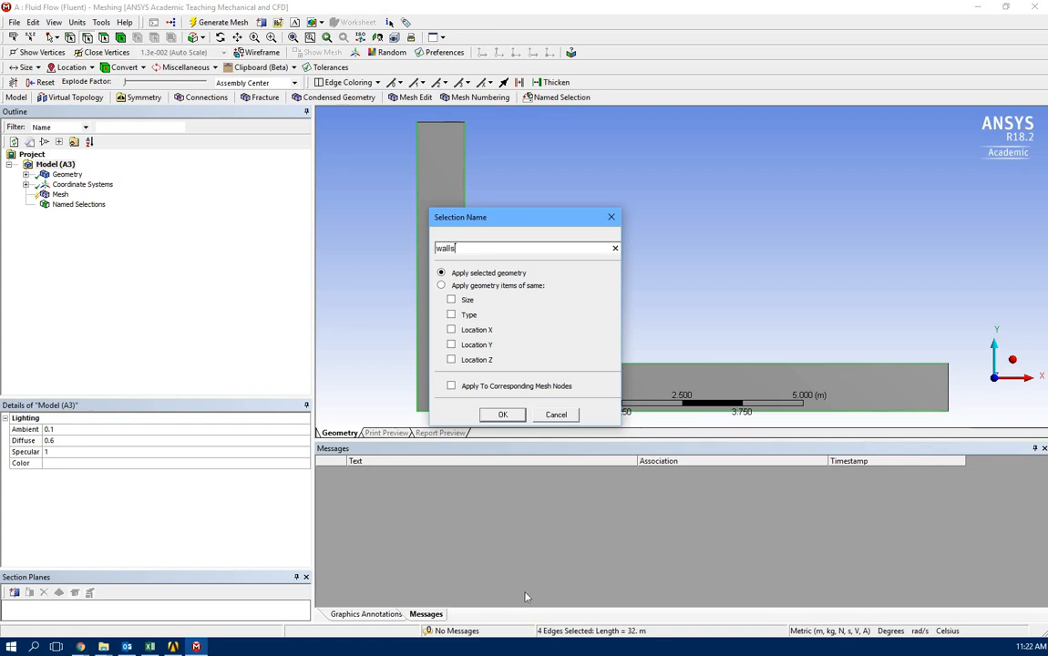
left_click(502, 415)
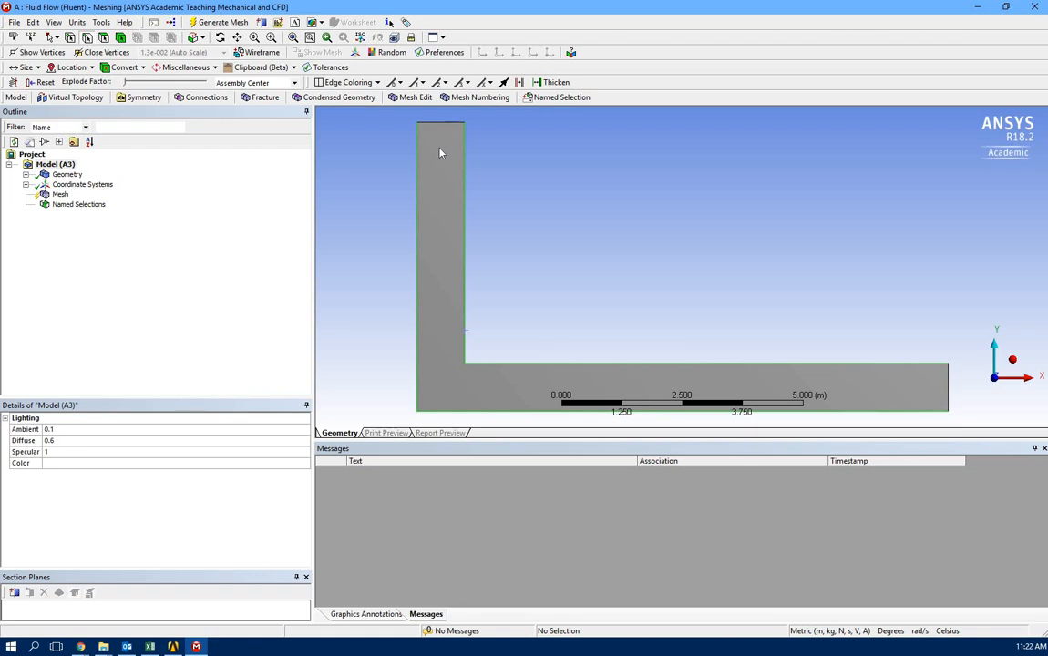
Set the mesh's maximum face size to 0.5 m and generate the mesh
right_click(60, 195)
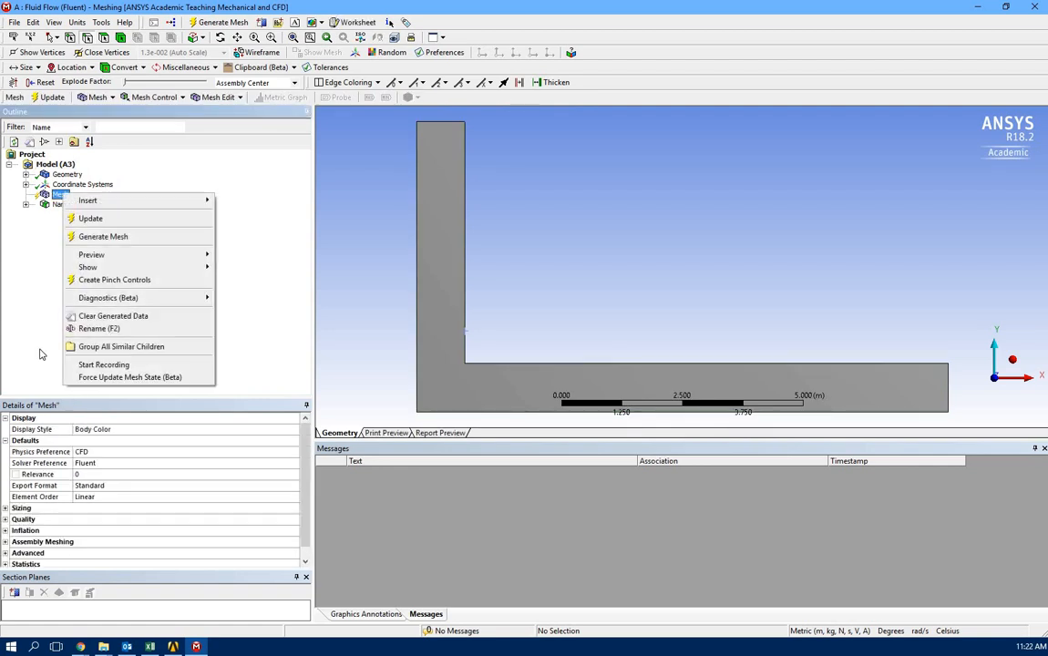
left_click(6, 508)
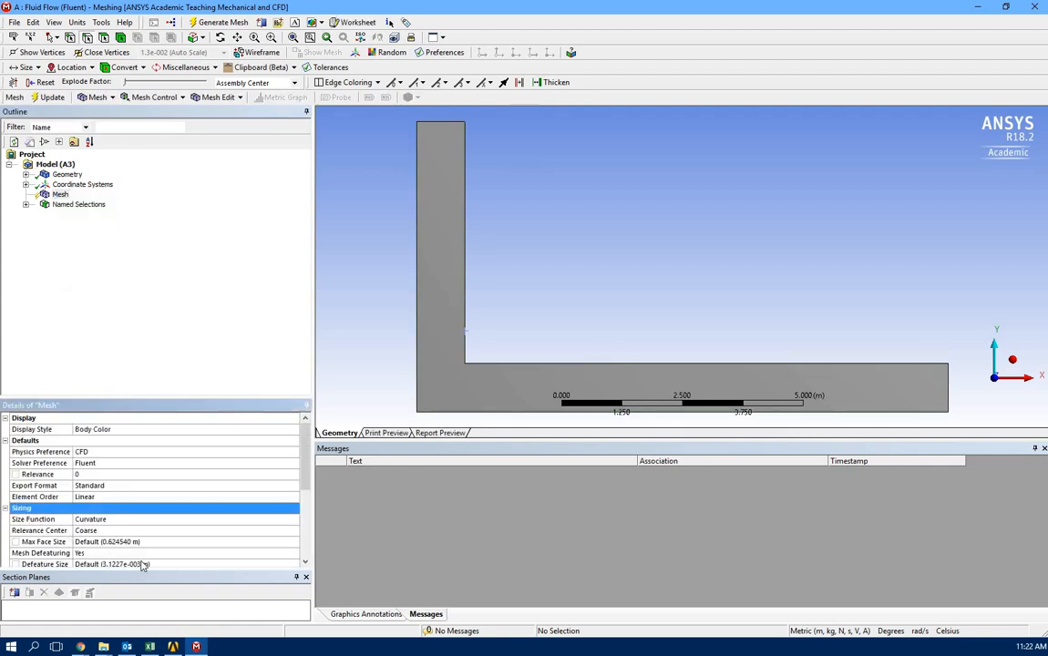
scroll(135, 502, "down", 1)
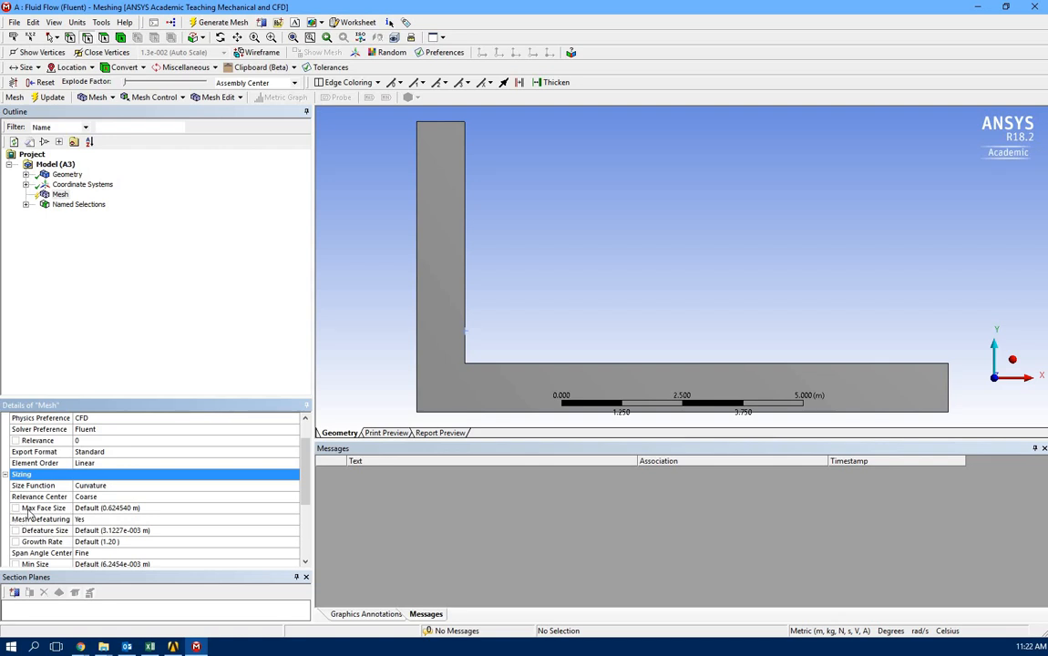
left_click(160, 508)
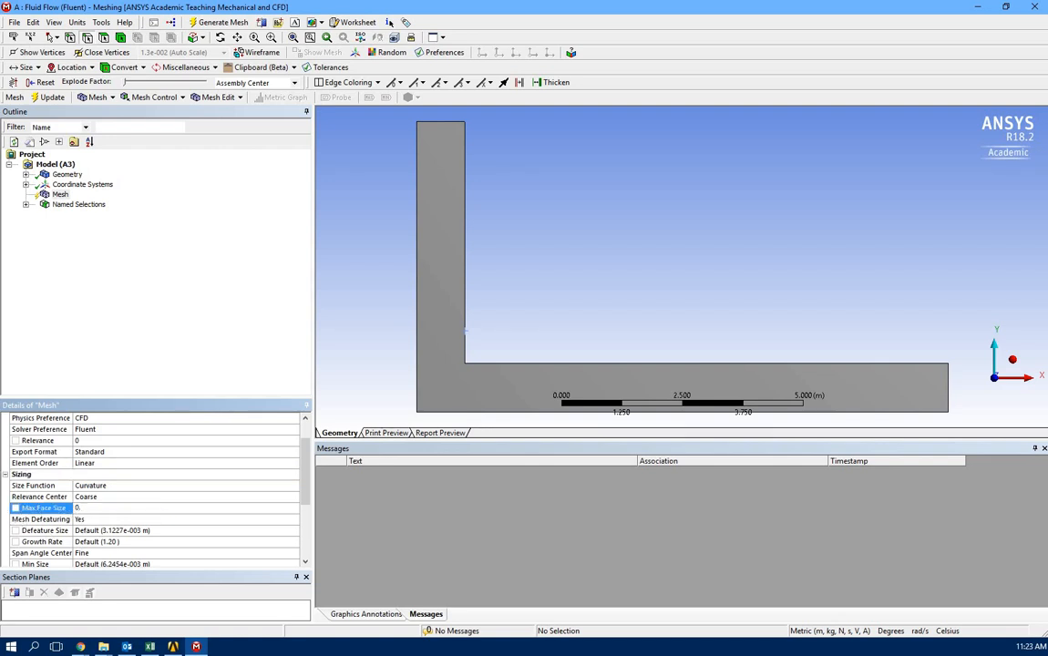
type("0.5")
left_click(133, 316)
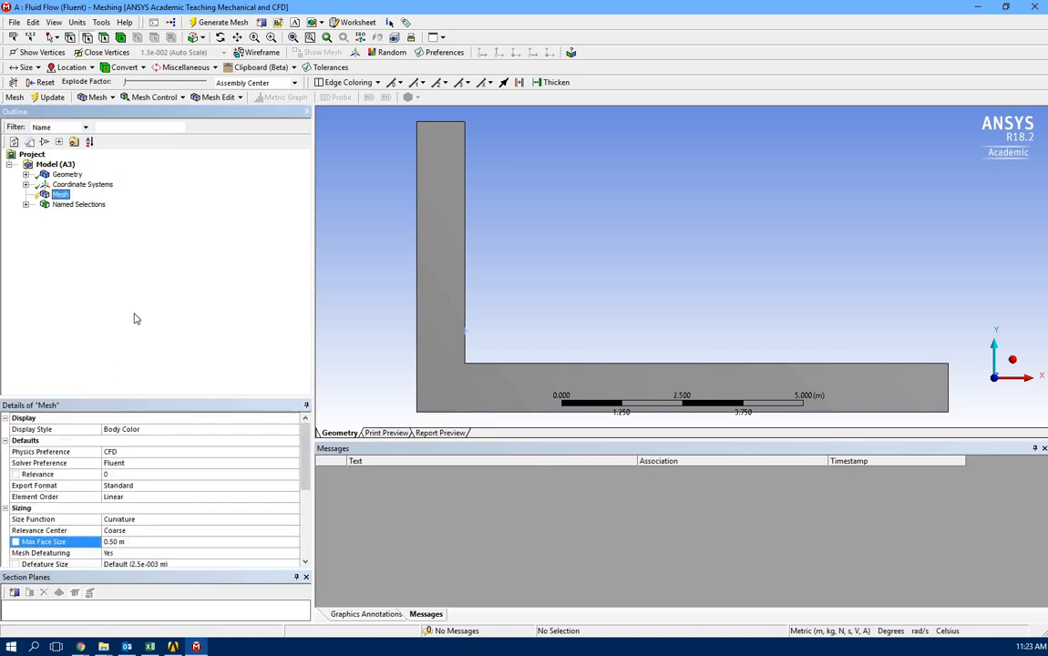
left_click(217, 22)
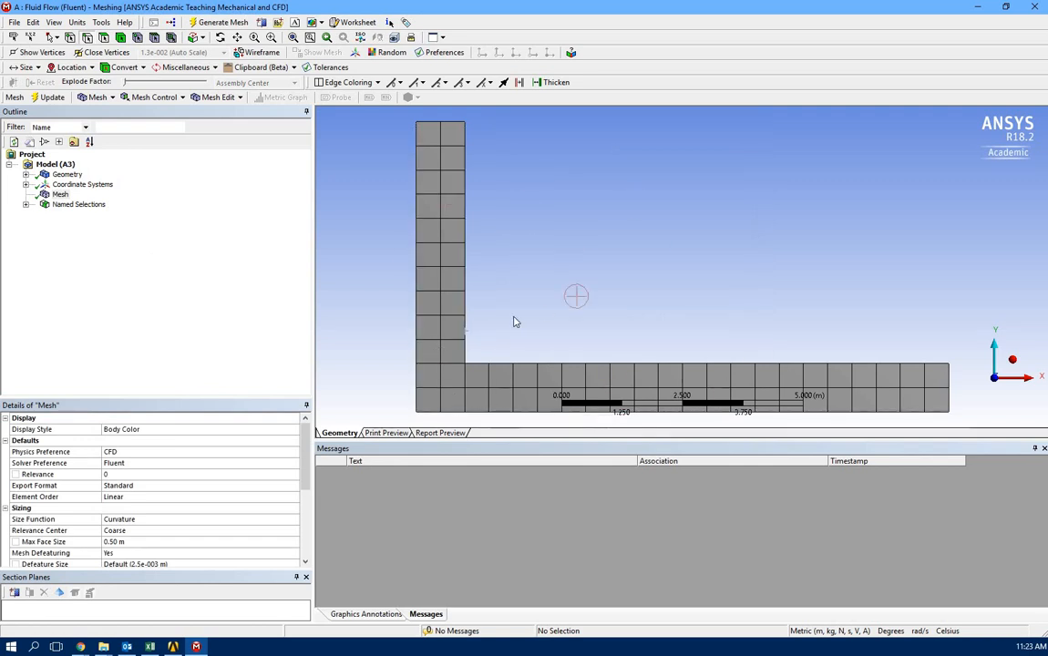
Review the edges assigned to the named selections and the mesh's node and element statistics
left_click(25, 204)
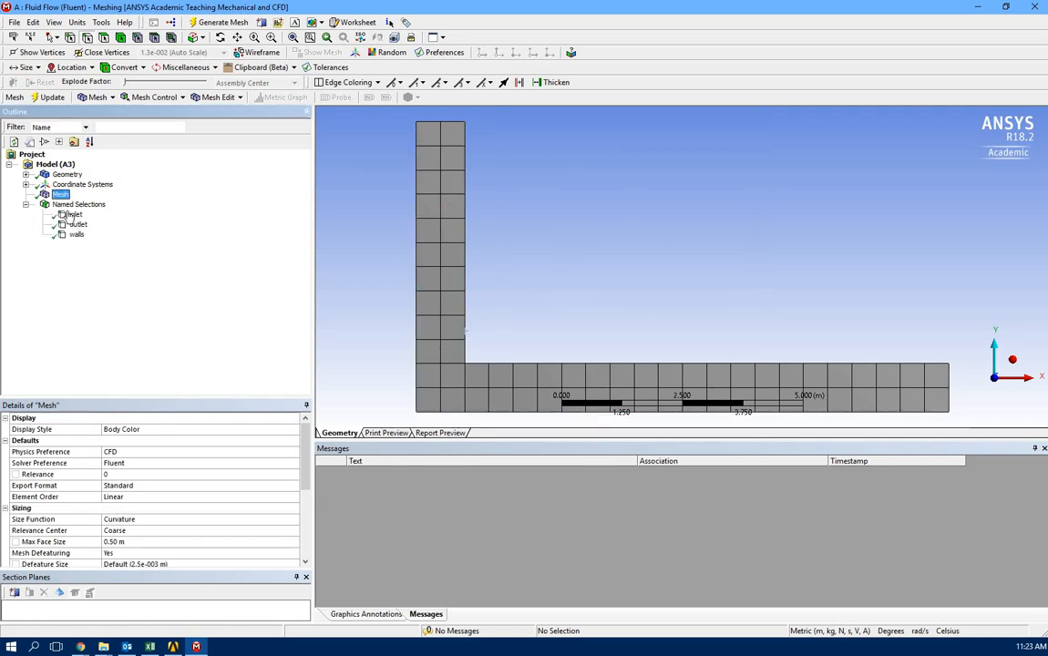
left_click(72, 224)
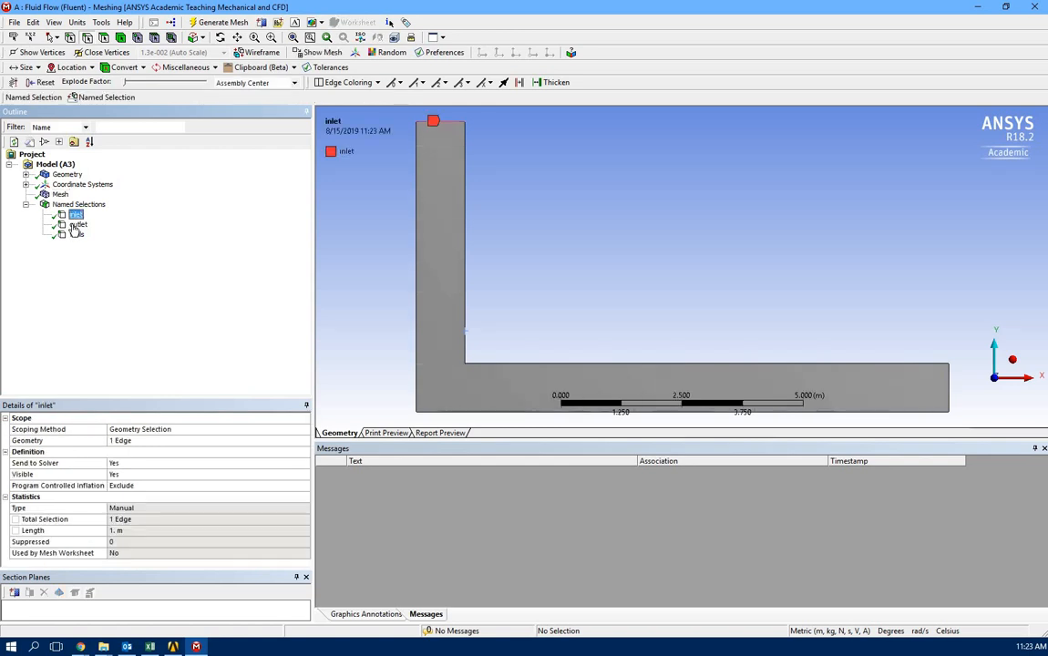
left_click(76, 235)
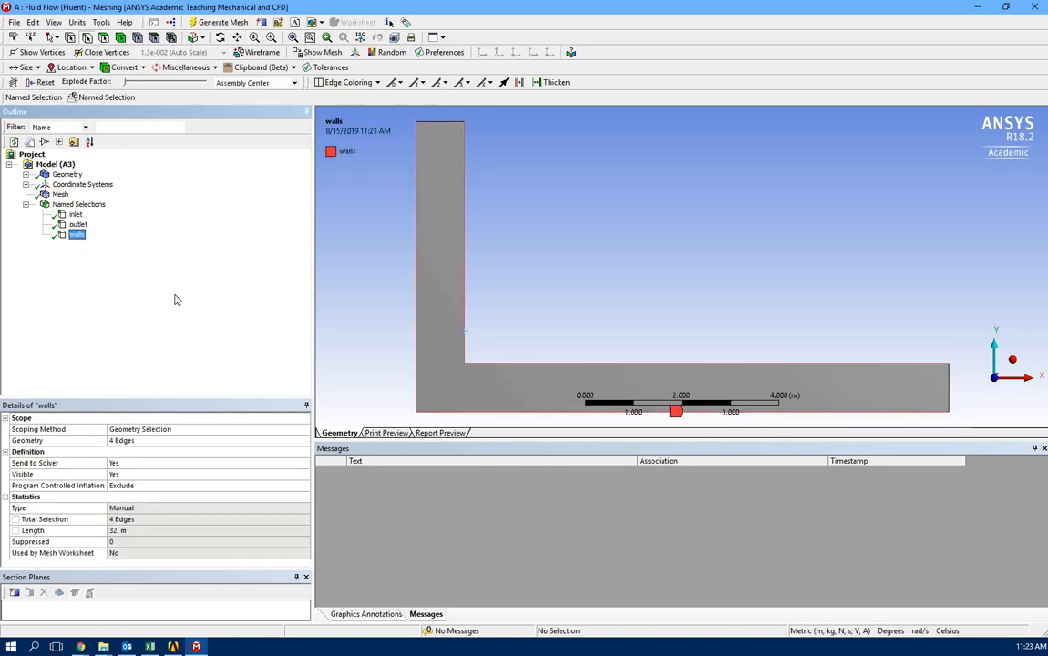
left_click(60, 195)
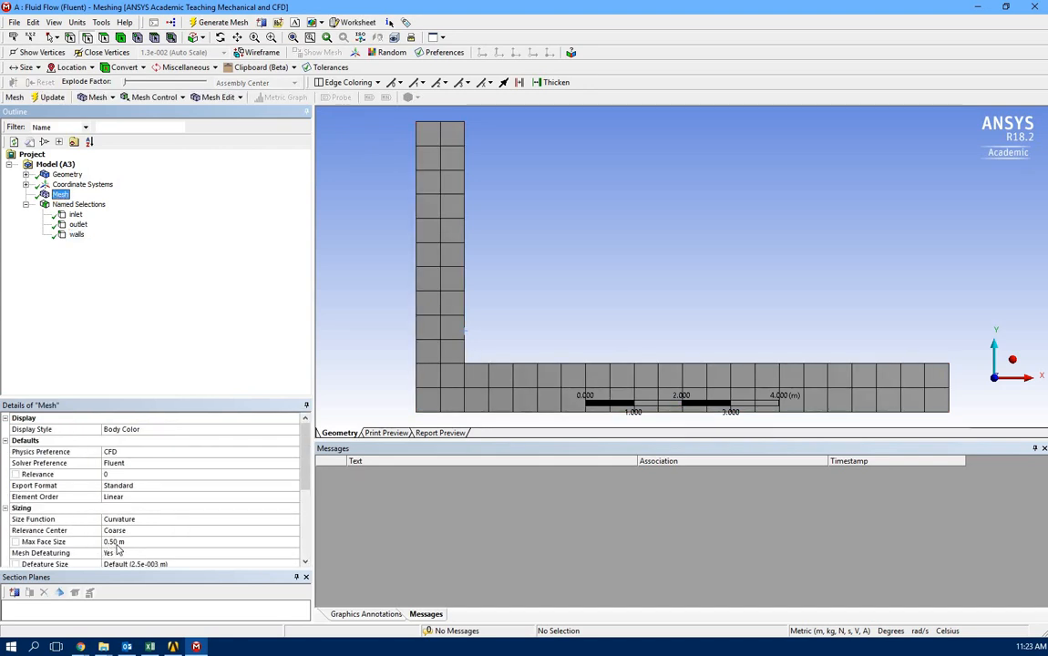
scroll(100, 538, "down", 5)
left_click(5, 553)
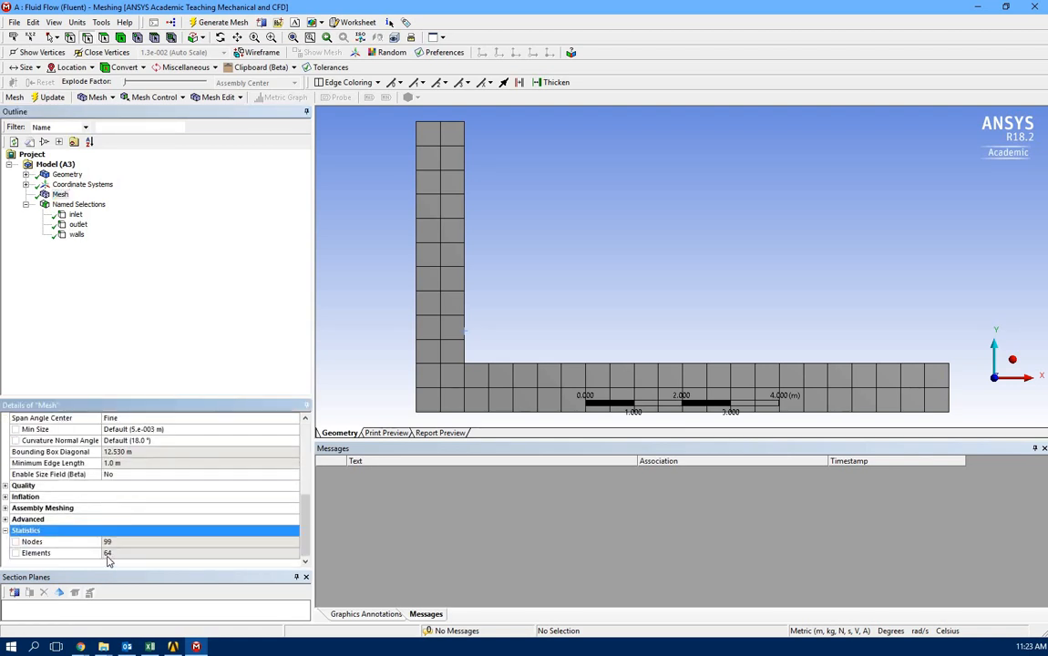
Switch to the Excel mesh independency table and enter 64 for Elements in D7 and 0.5 for Size in E7
left_click(150, 647)
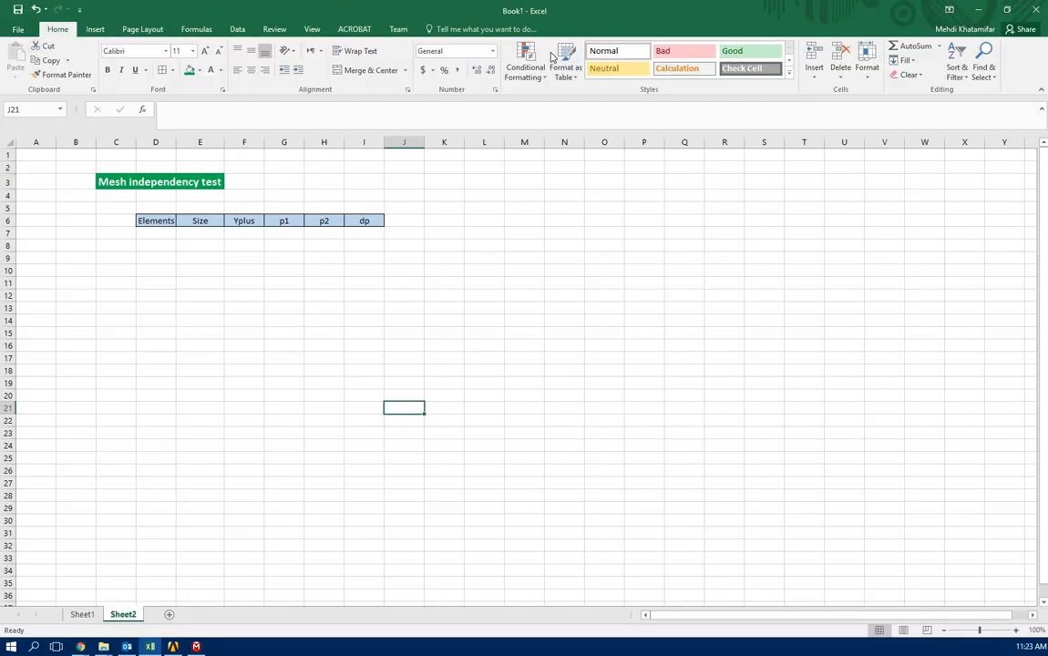
left_click(153, 234)
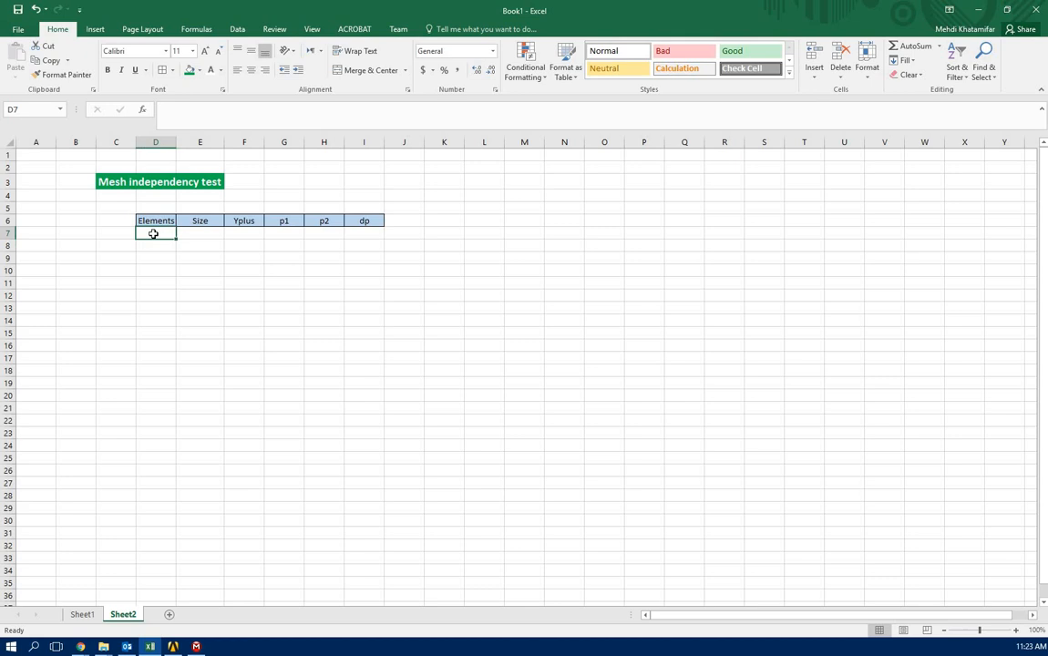
type("64")
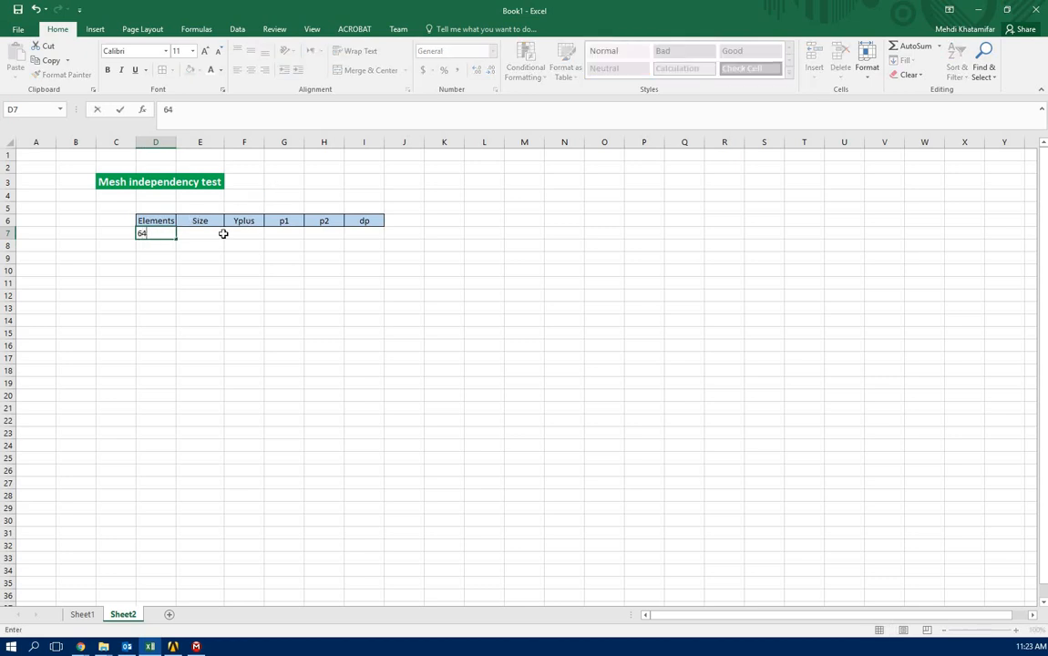
left_click(201, 231)
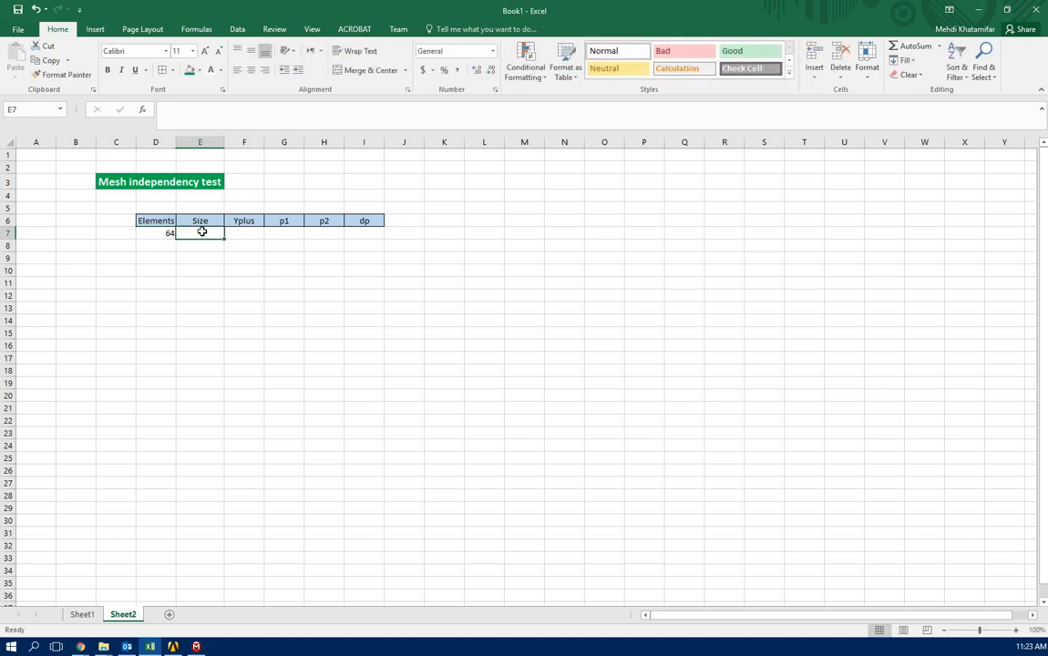
type("0.5")
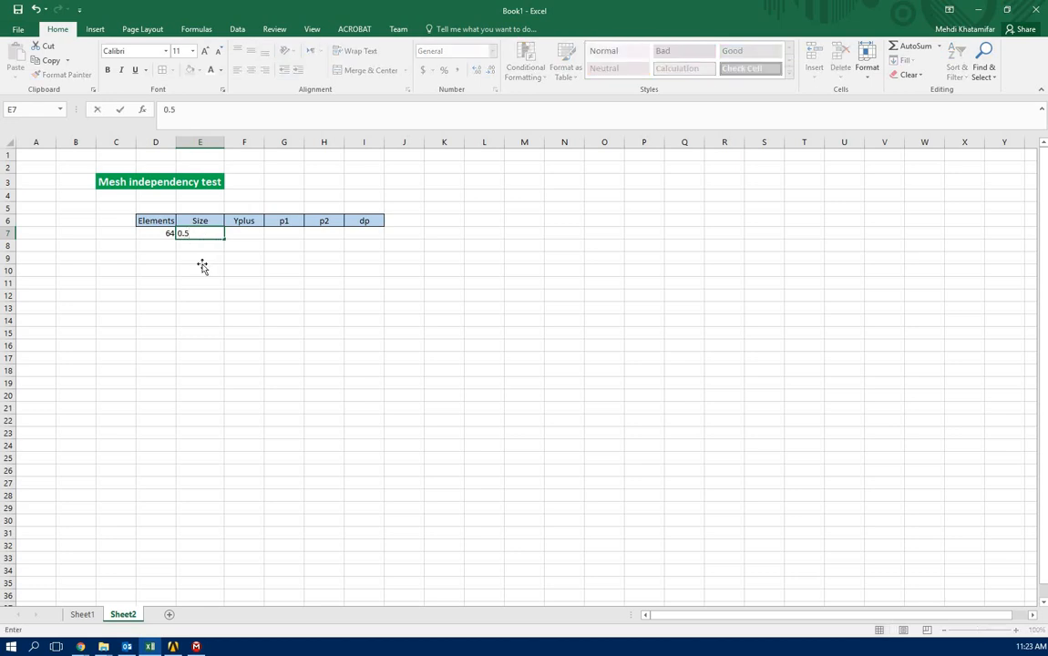
left_click(202, 262)
Center the contents of cells D7 to I20 below the mesh independency table's header
left_click_drag(156, 232, 362, 395)
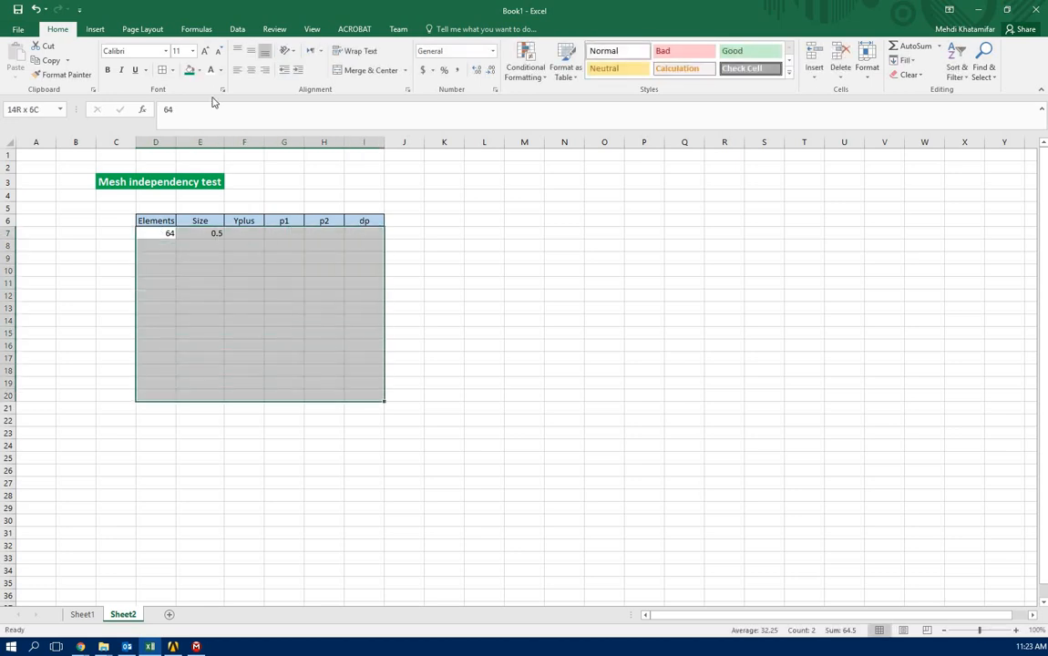
left_click(251, 70)
left_click(513, 367)
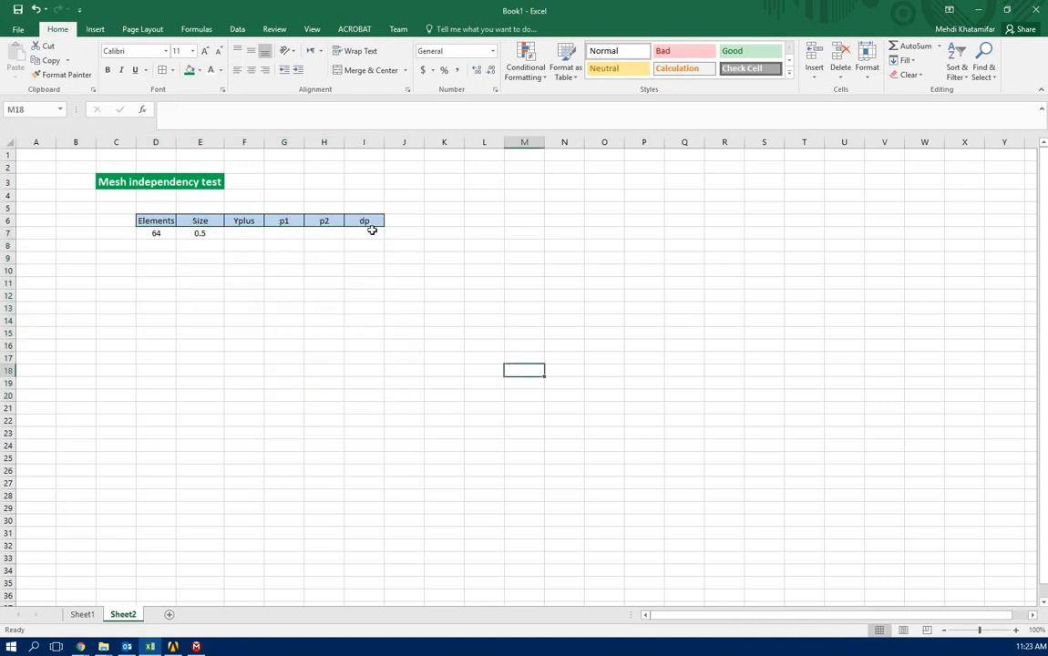
Return to the Workbench project, update the system's Mesh component and open its Setup
left_click(982, 10)
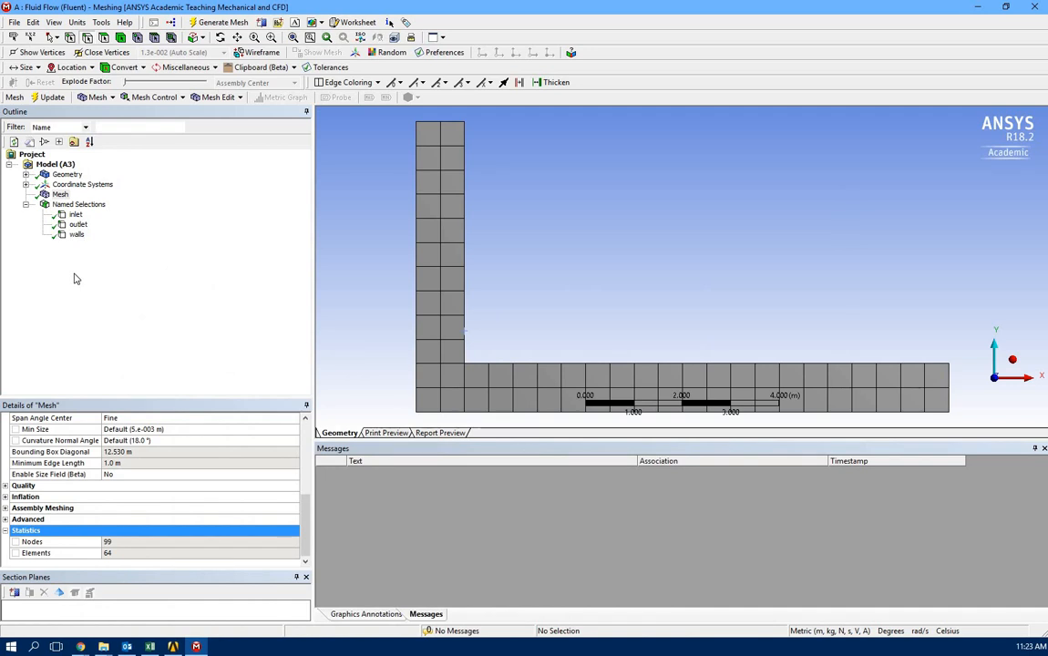
left_click(978, 8)
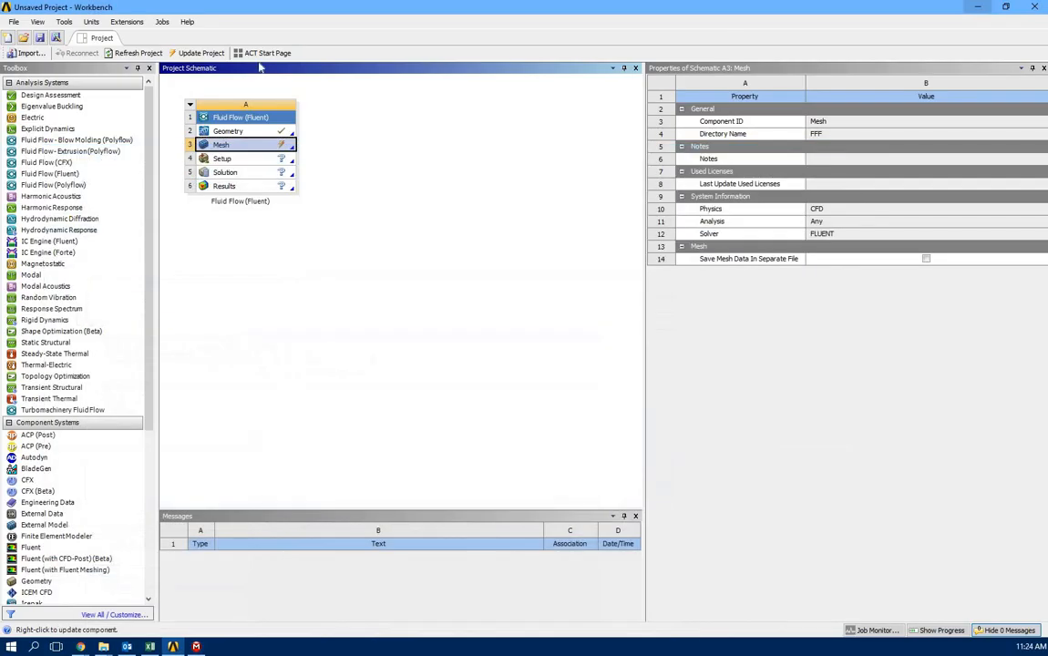
right_click(232, 147)
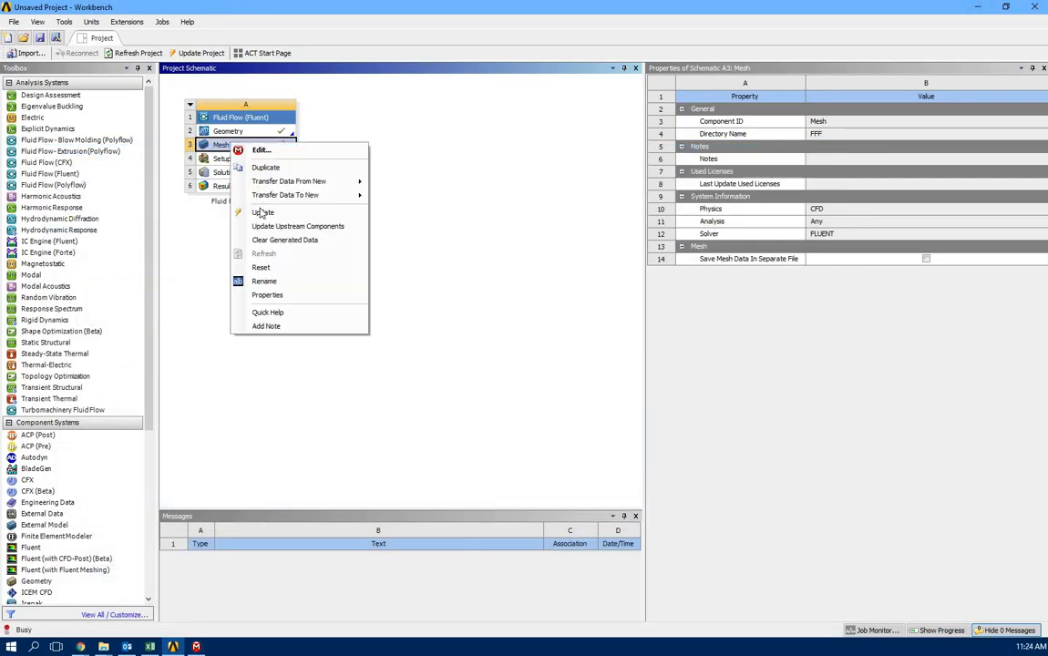
left_click(261, 214)
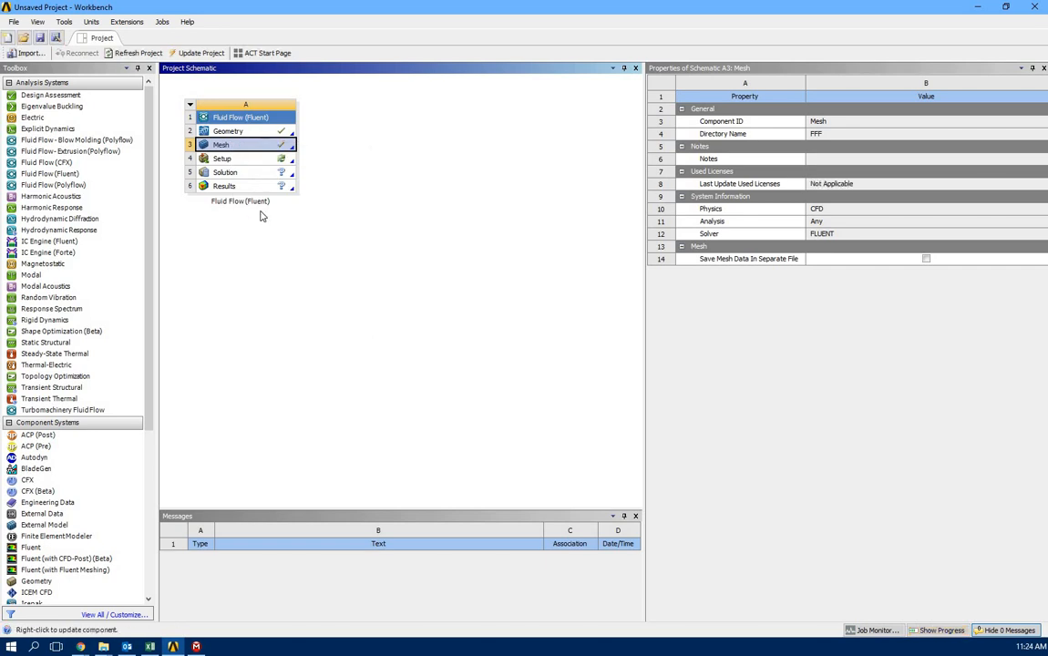
double_click(239, 162)
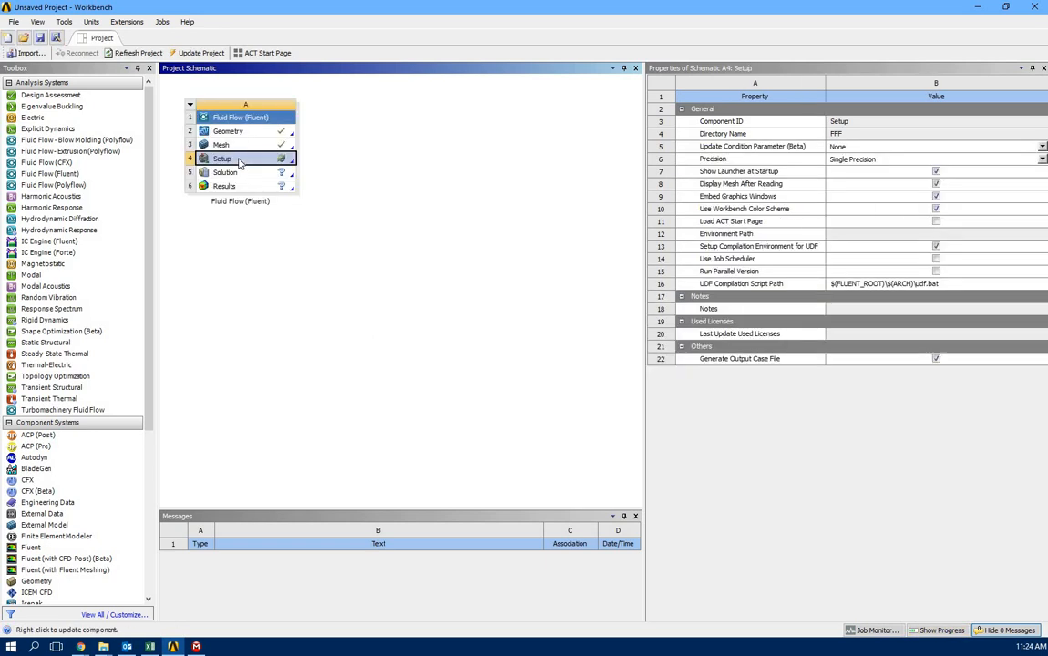
Launch Fluent with double precision and local parallel processing on 4 solver processes
left_click(532, 276)
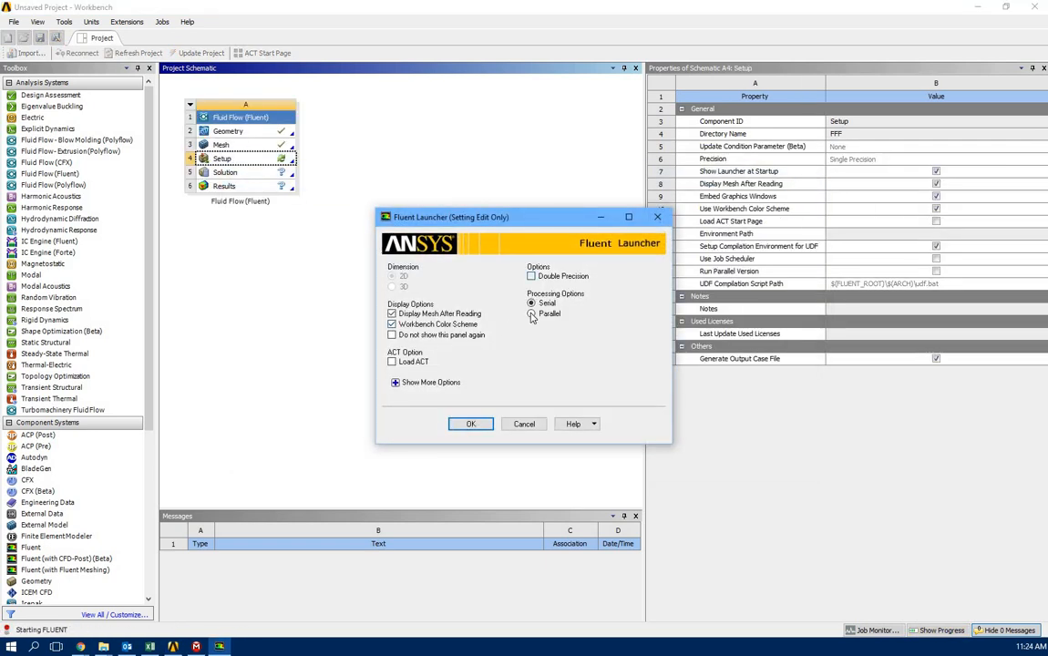
left_click(531, 313)
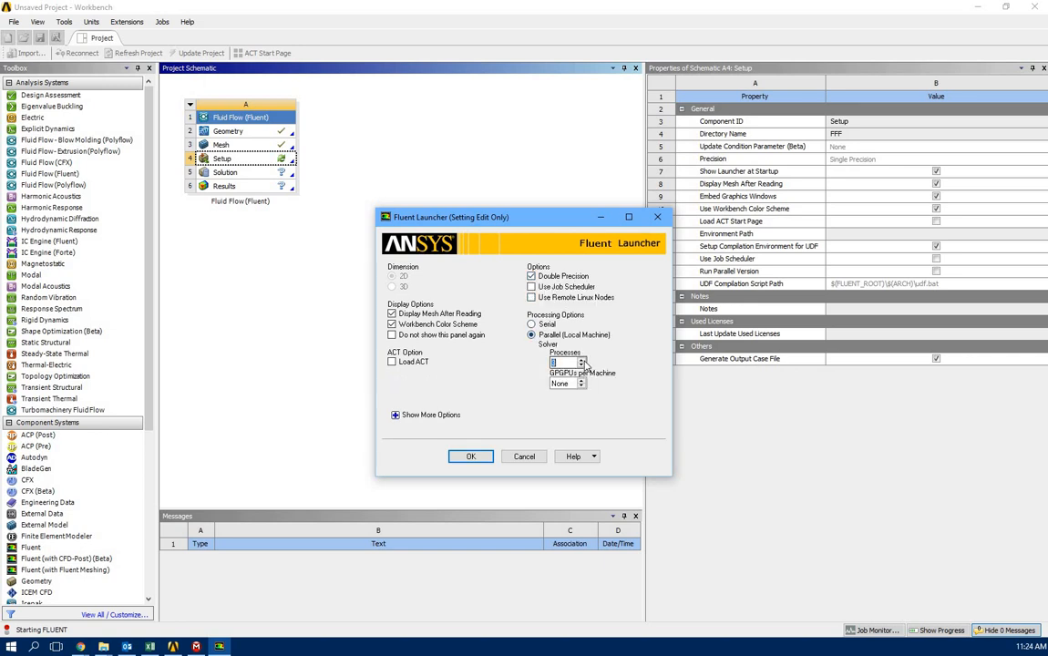
type("4")
left_click(467, 457)
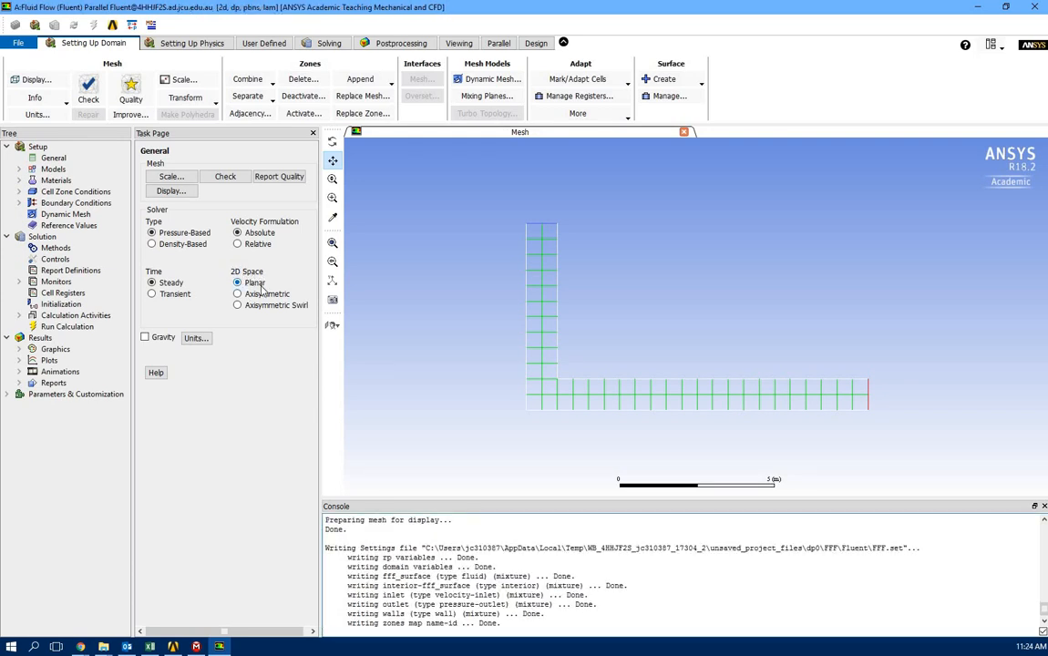
Set the viscous model to standard k-epsilon (2 eqn) with standard wall functions
double_click(55, 171)
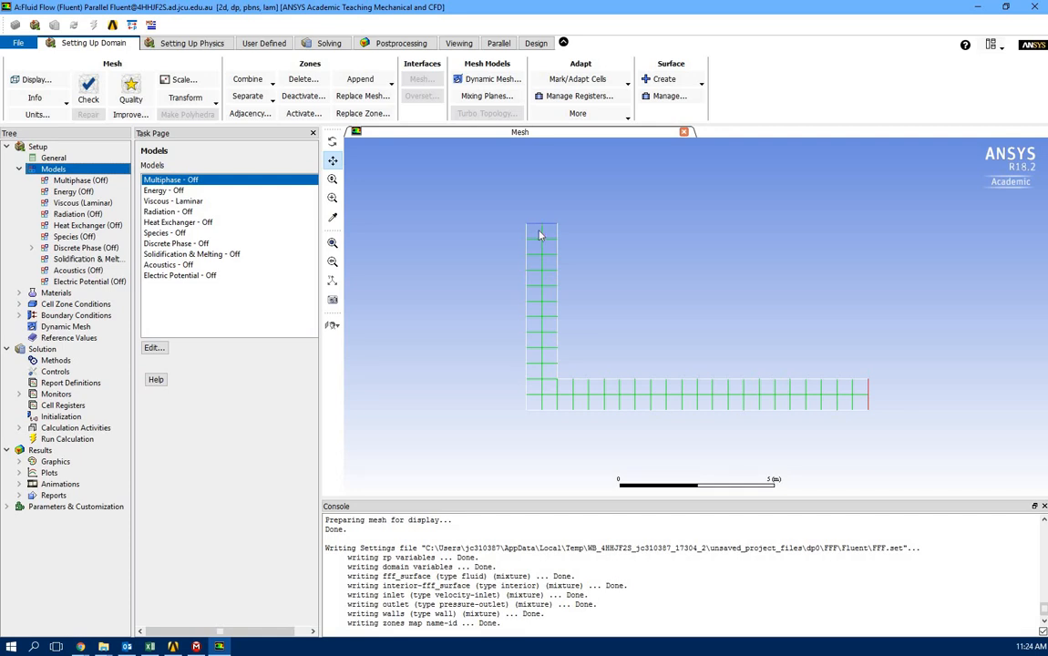
double_click(174, 201)
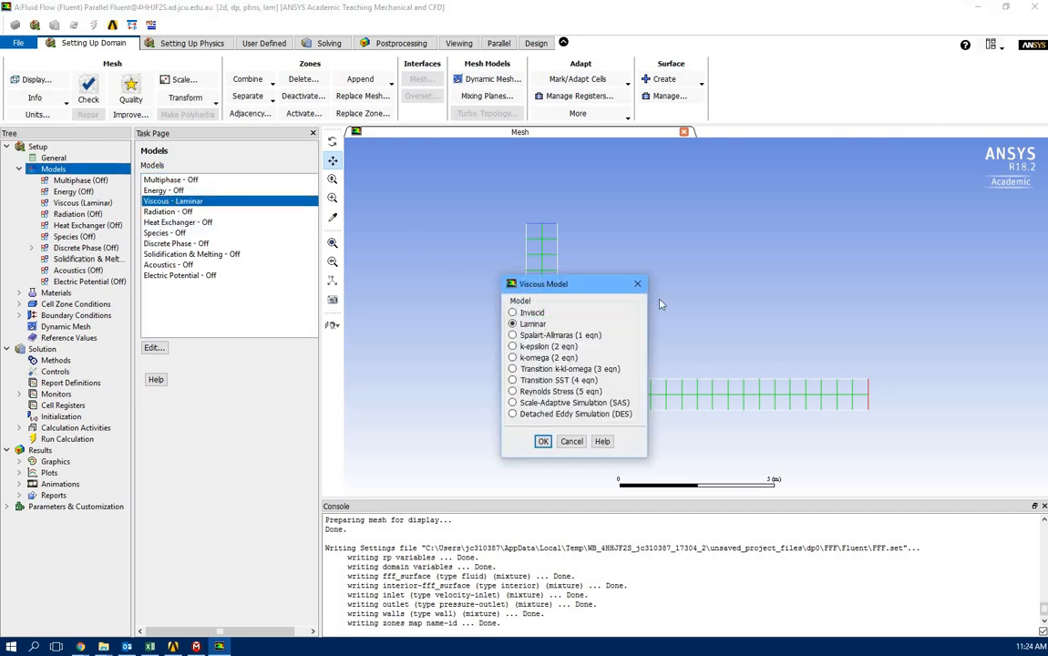
left_click(514, 348)
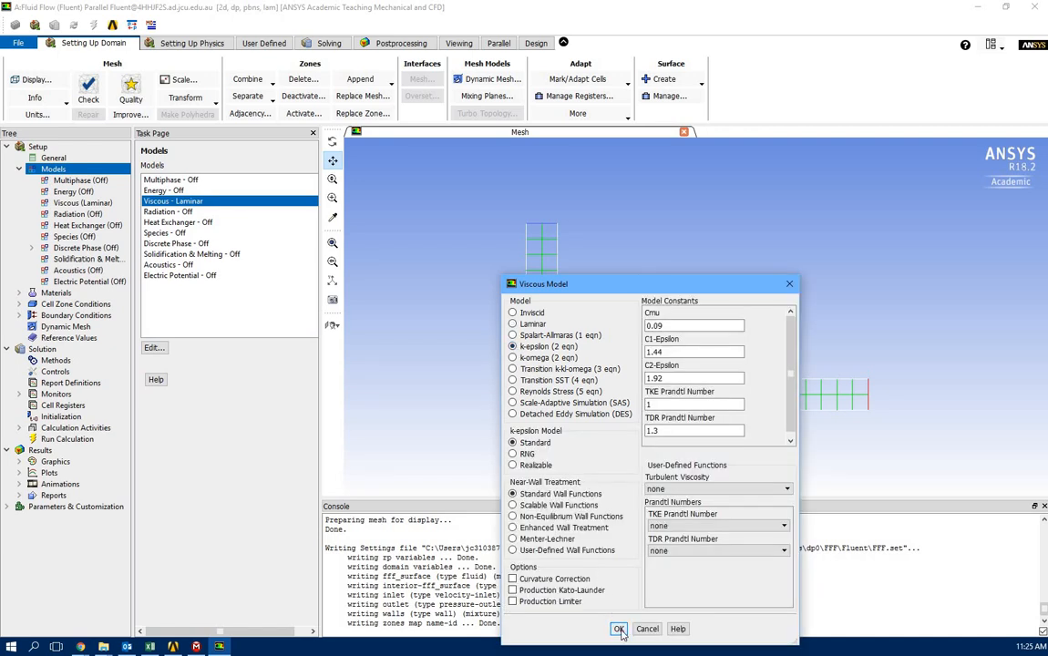
left_click(619, 630)
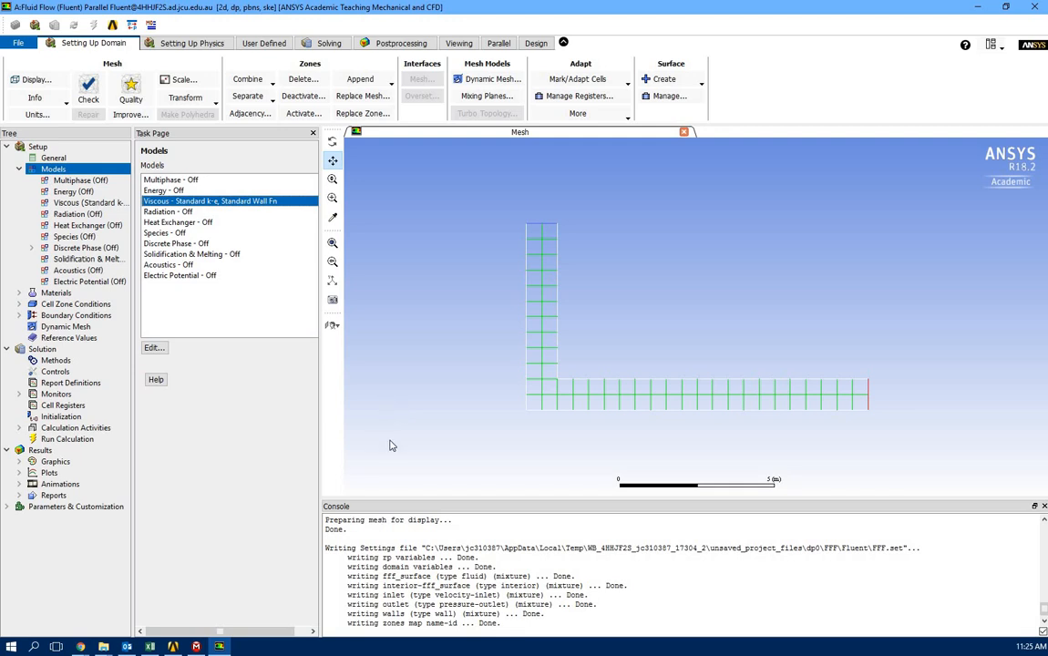
left_click(19, 170)
Review the properties of the fluid material air and the type of the fff_surface cell zone
left_click(54, 180)
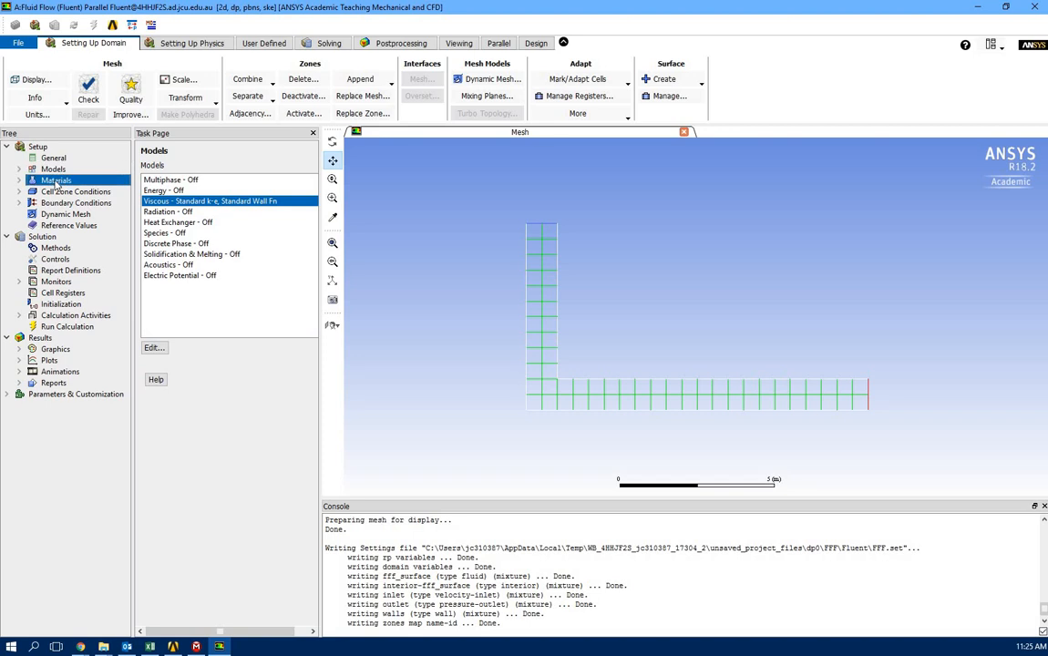
double_click(156, 190)
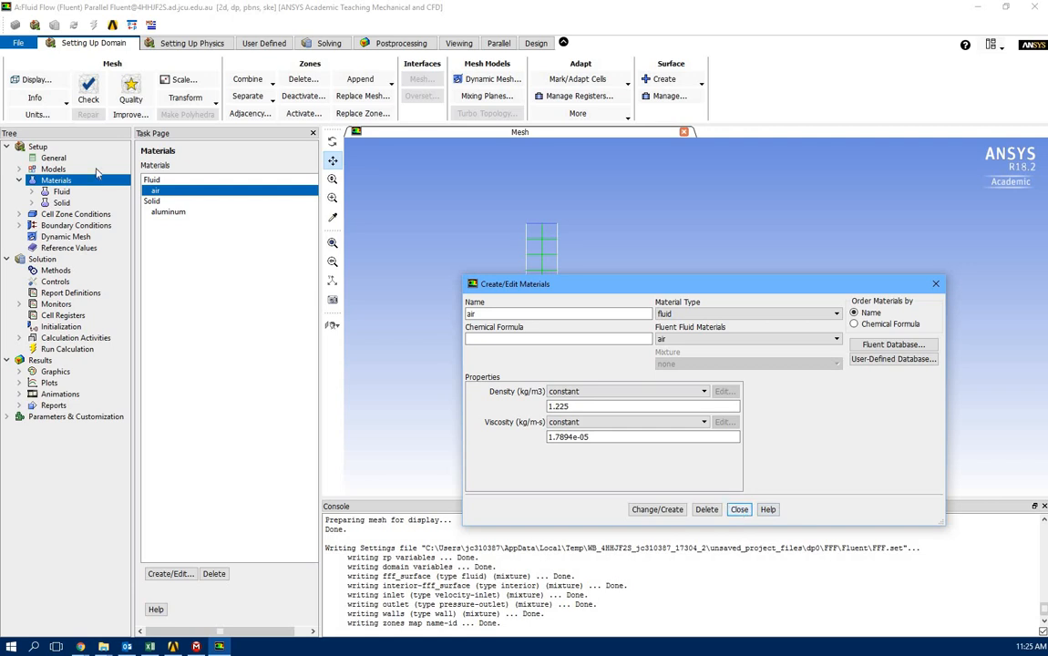
left_click(20, 180)
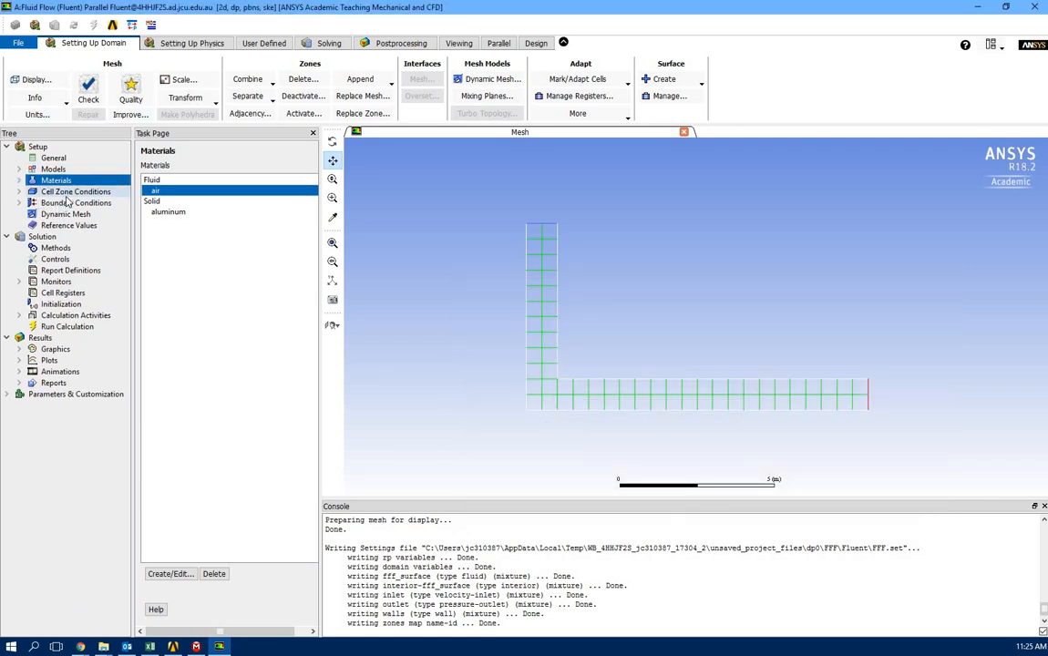
double_click(76, 192)
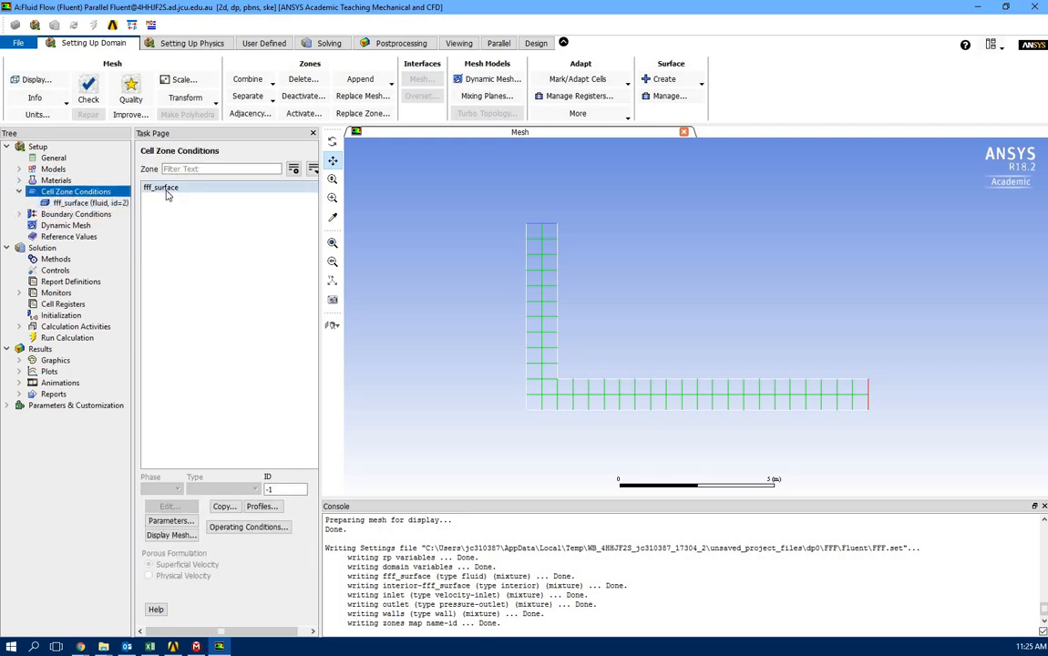
left_click(162, 188)
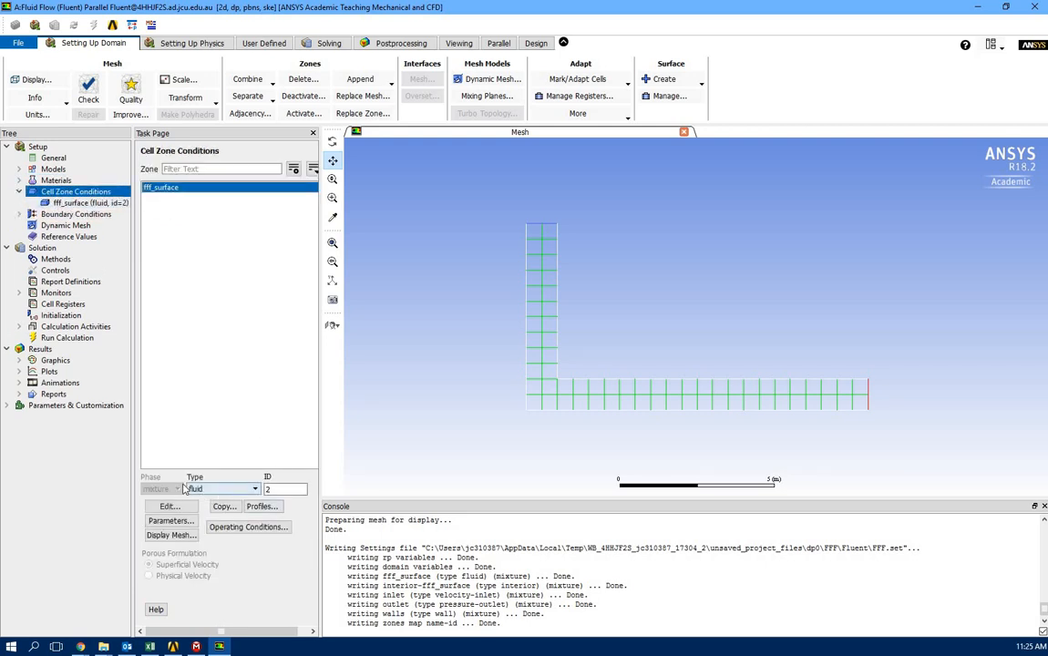
left_click(18, 192)
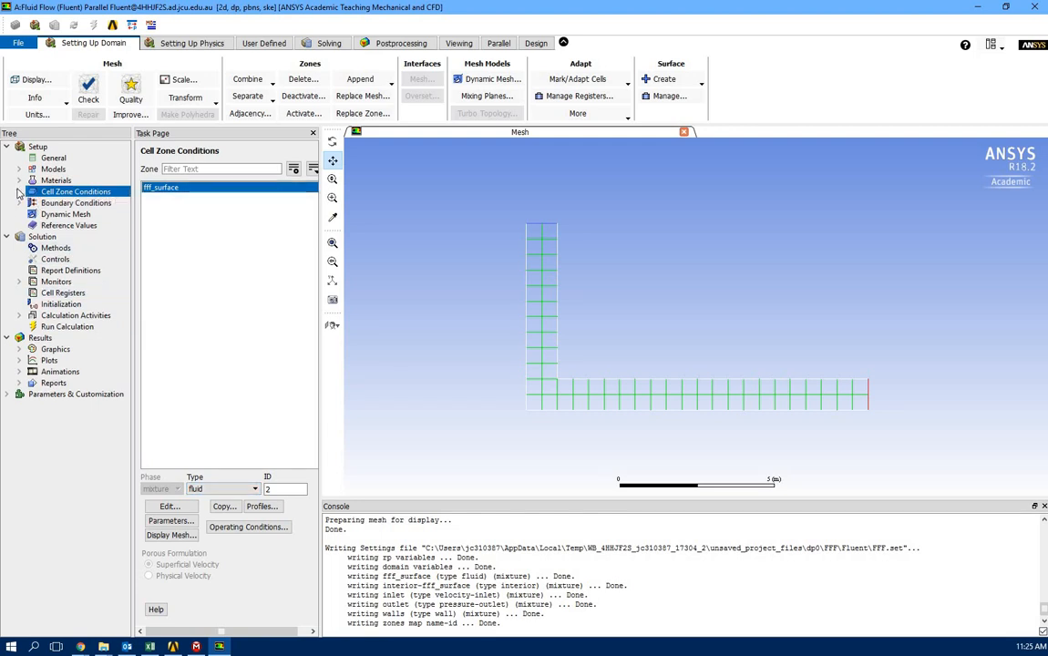
Set the inlet's velocity magnitude to 0.1 m/s and check the boundary types of the outlet and walls
left_click(80, 203)
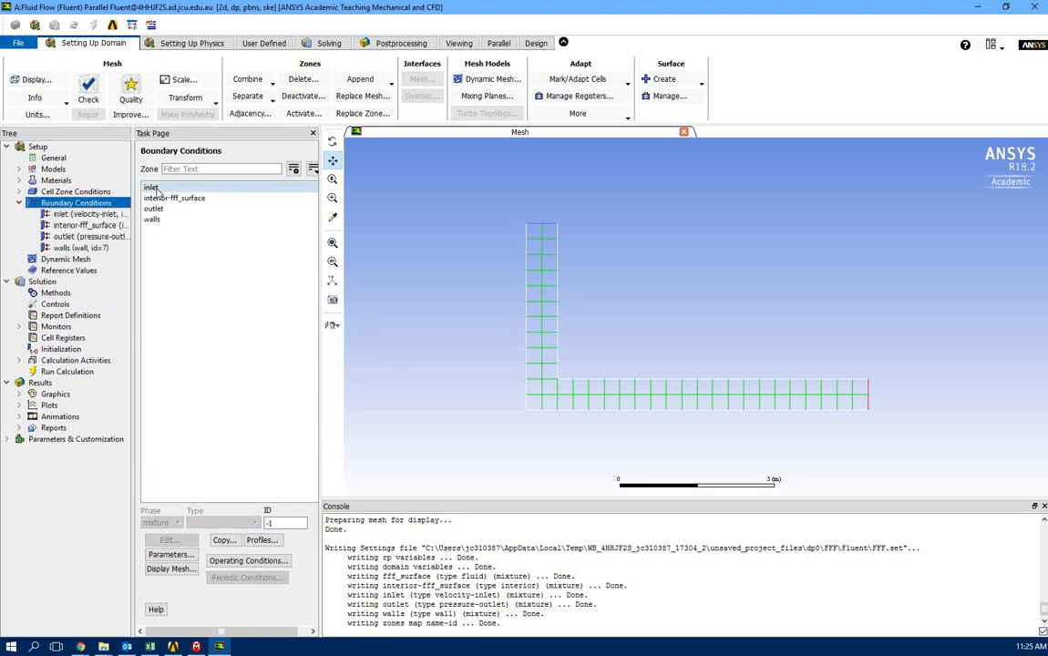
double_click(152, 187)
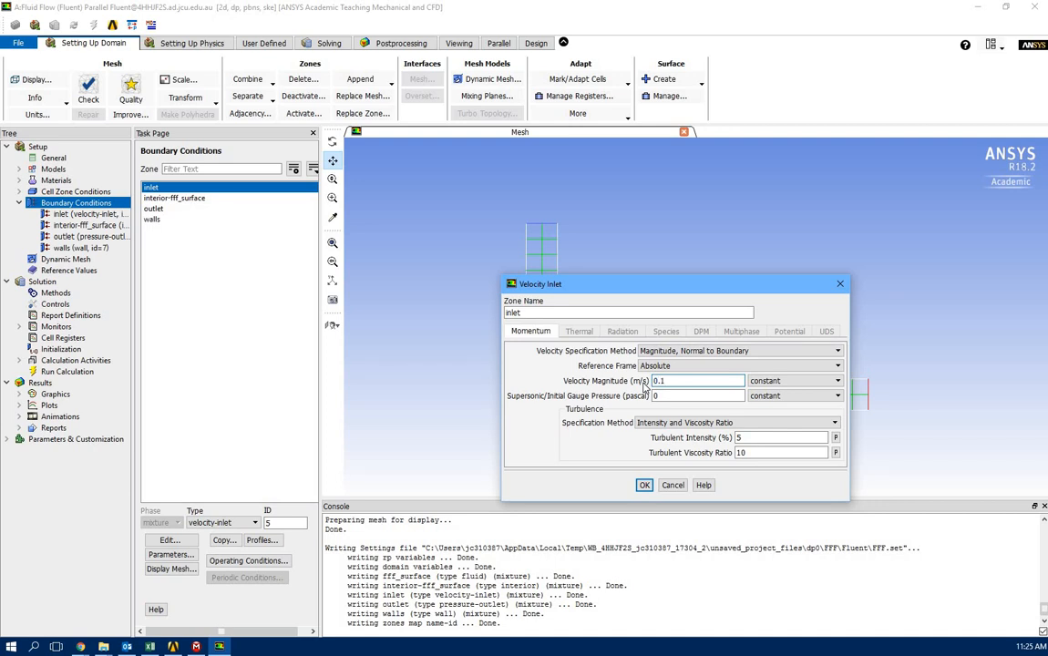
left_click(644, 485)
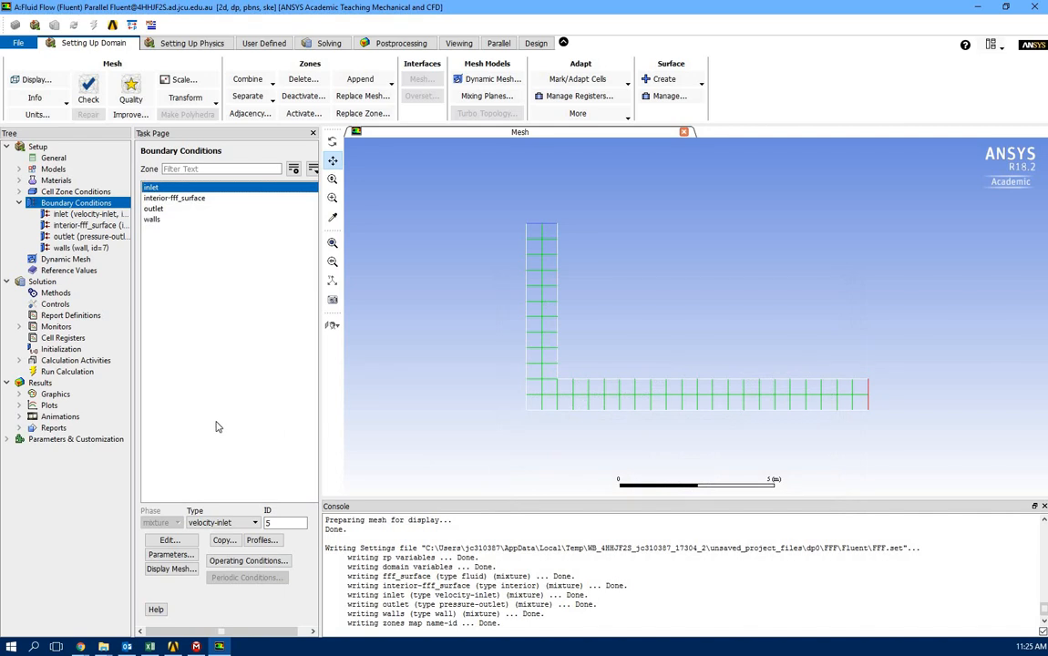
left_click(153, 209)
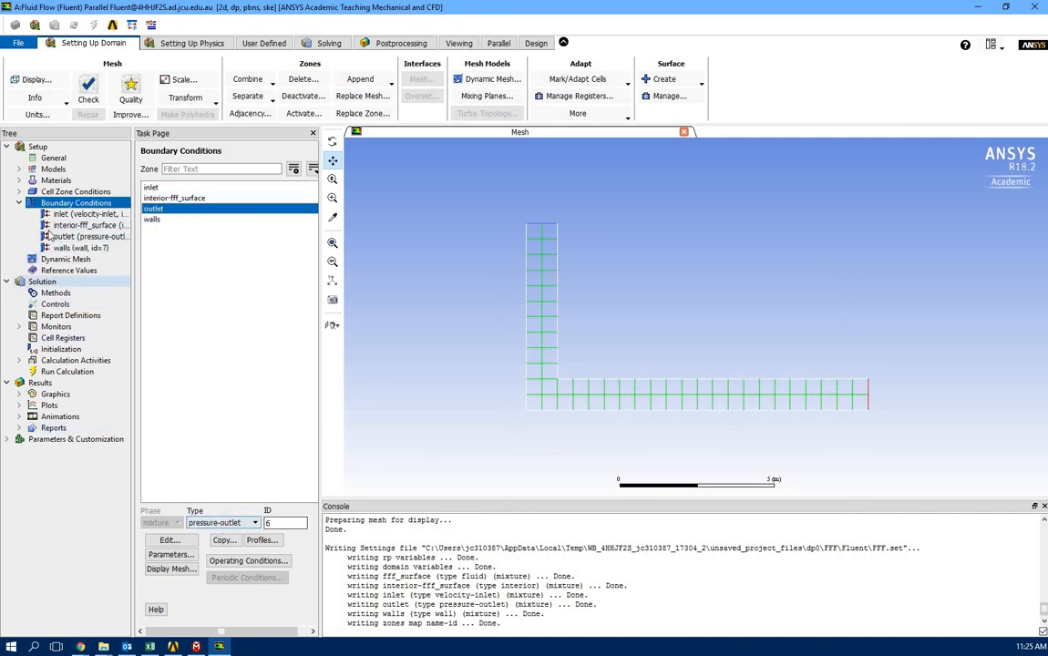
left_click(152, 219)
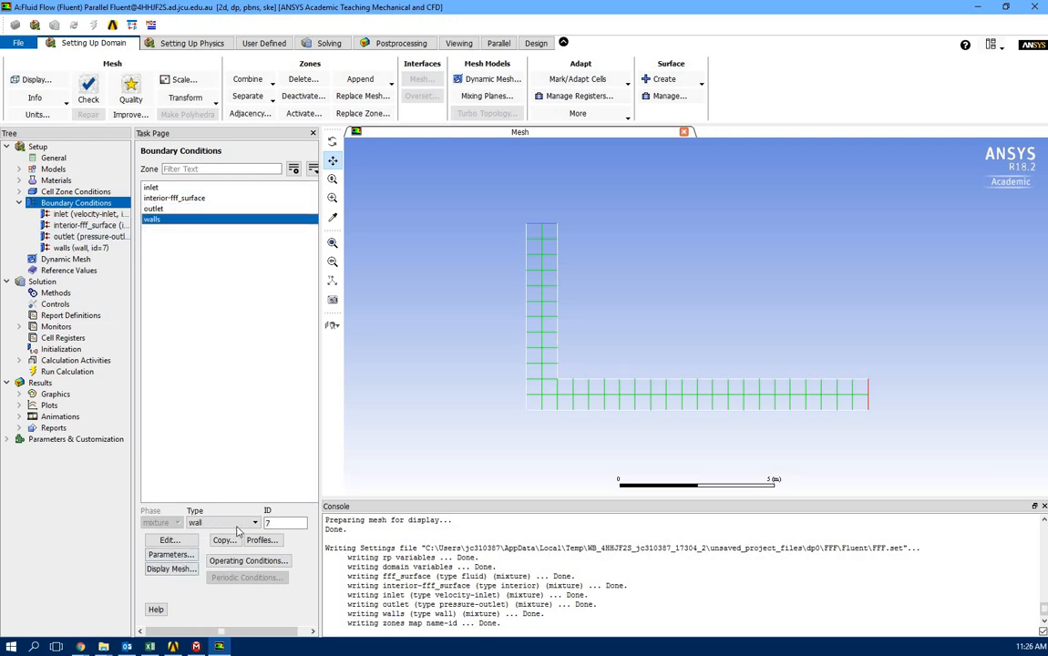
left_click(20, 204)
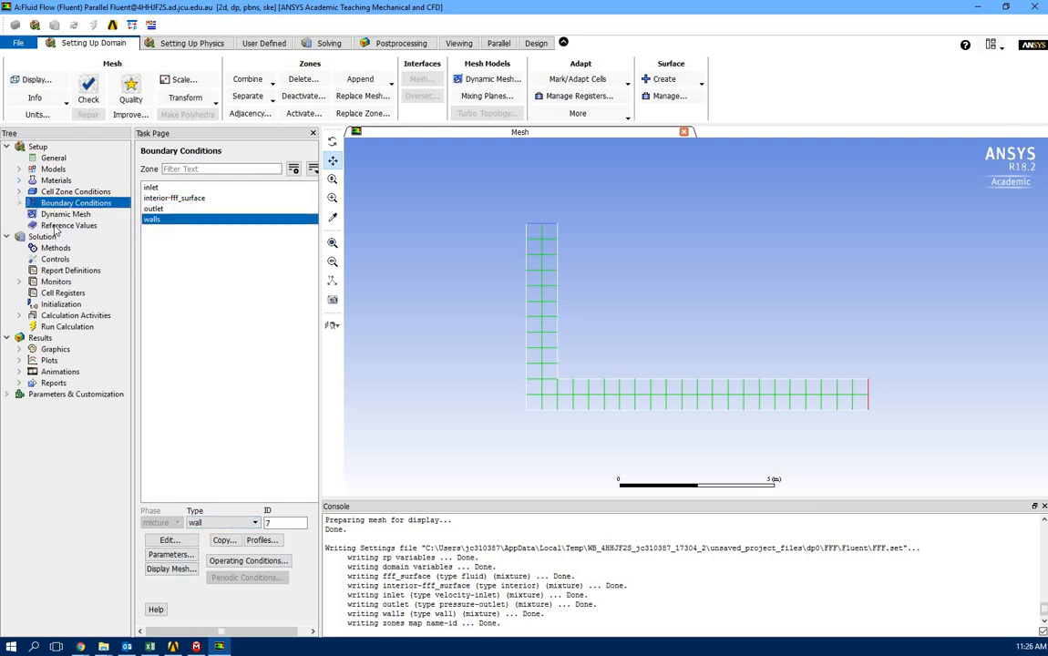
Initialize the solution with hybrid initialization and run the calculation for 500 iterations
left_click(62, 304)
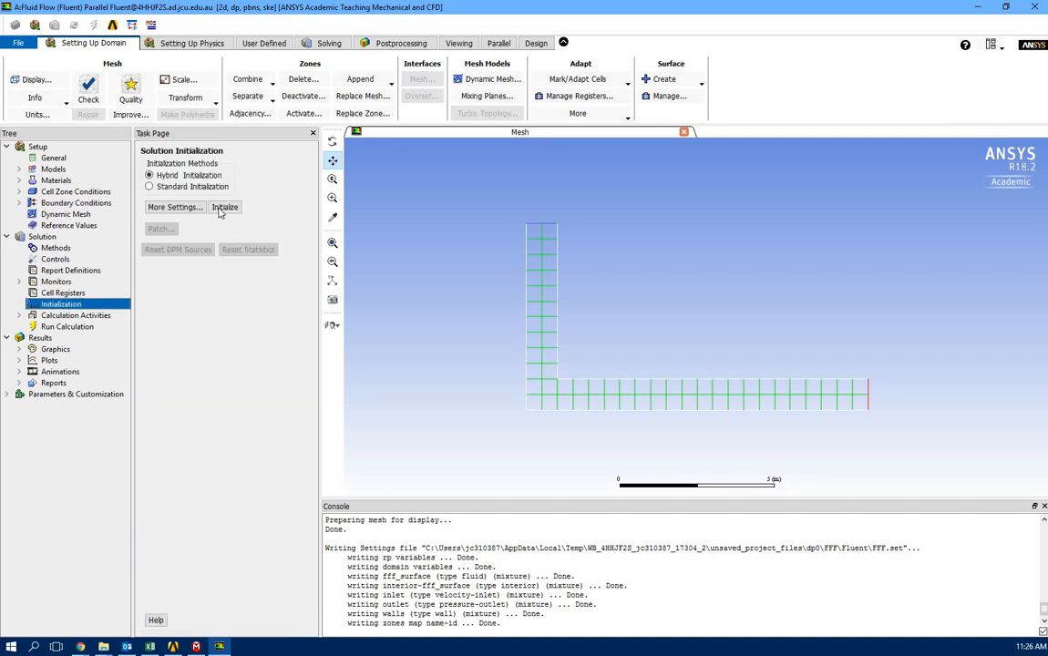
left_click(225, 208)
left_click(51, 327)
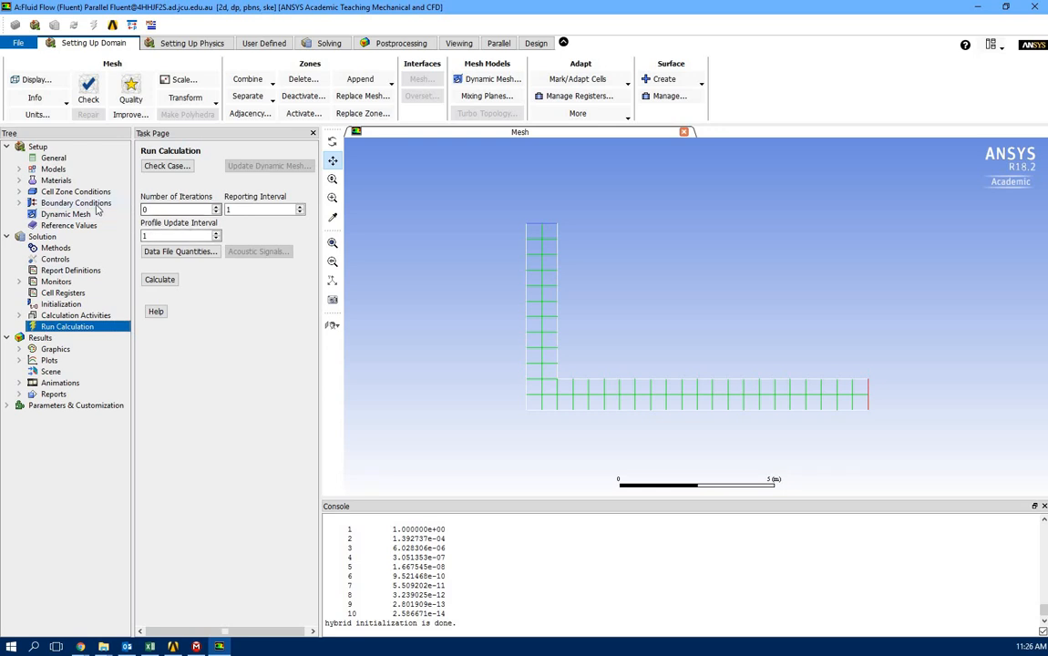
type("500")
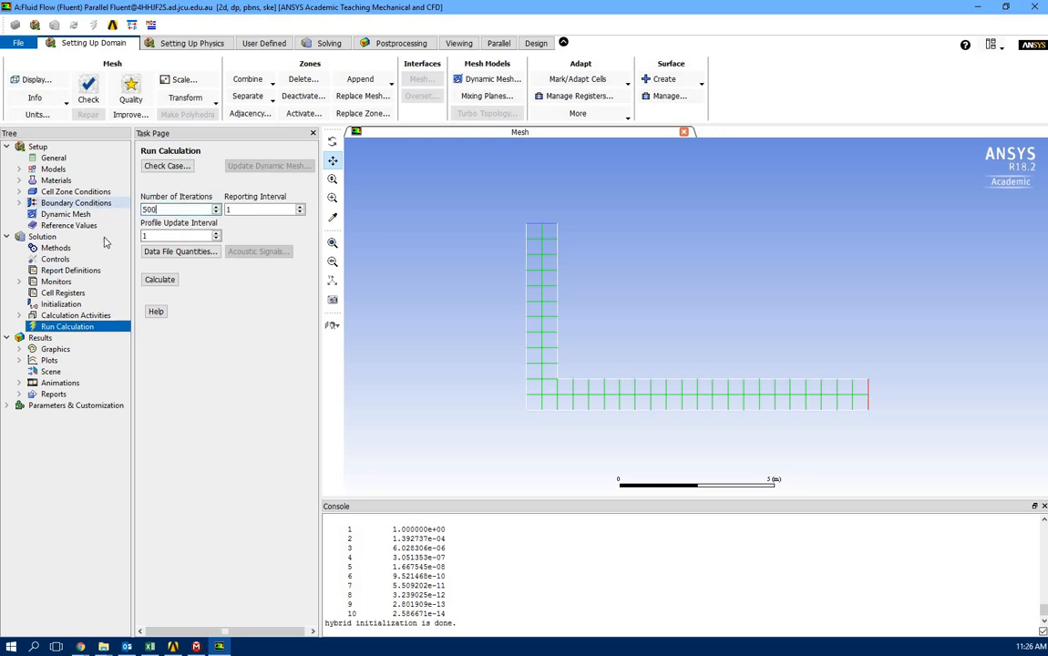
left_click(160, 279)
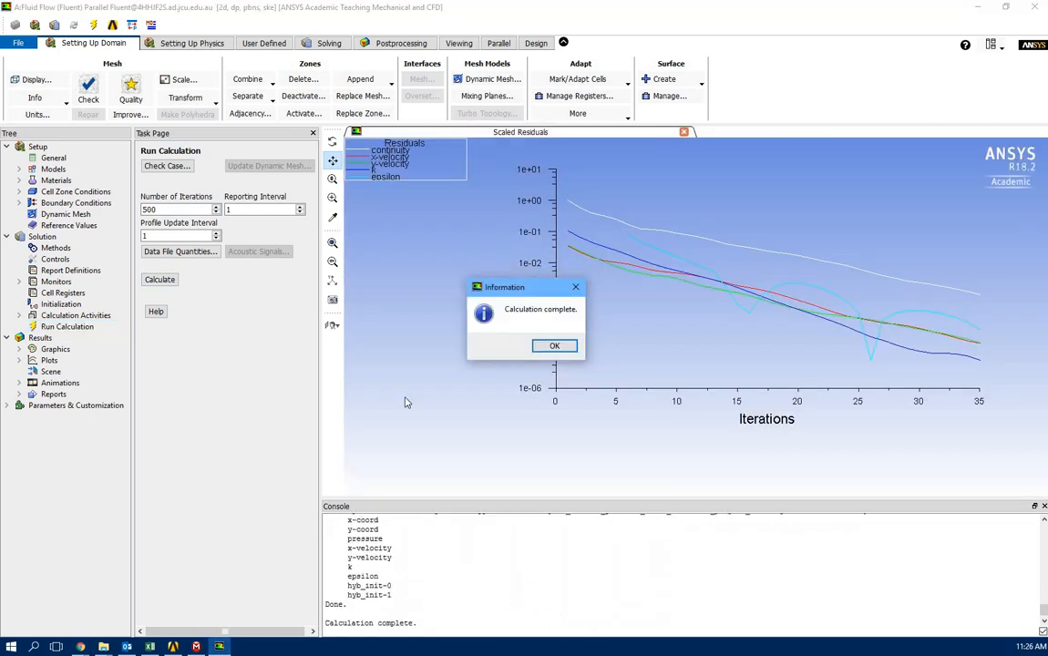
left_click(549, 347)
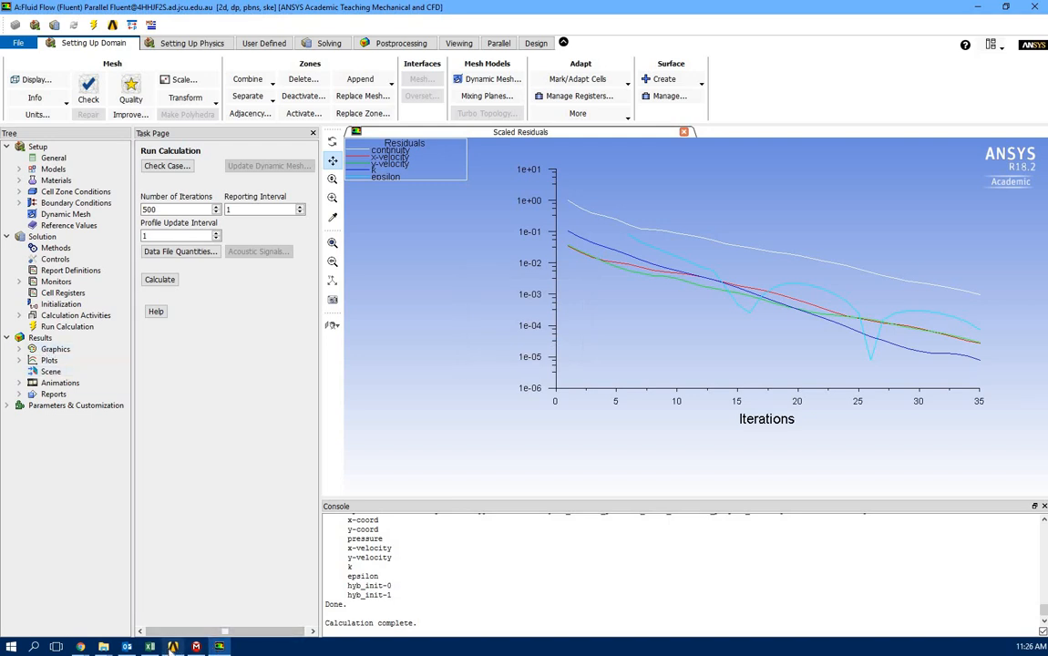
Open the project's Results in CFD-Post, requesting a license, and orient the model along the Z axis
left_click(173, 646)
double_click(235, 189)
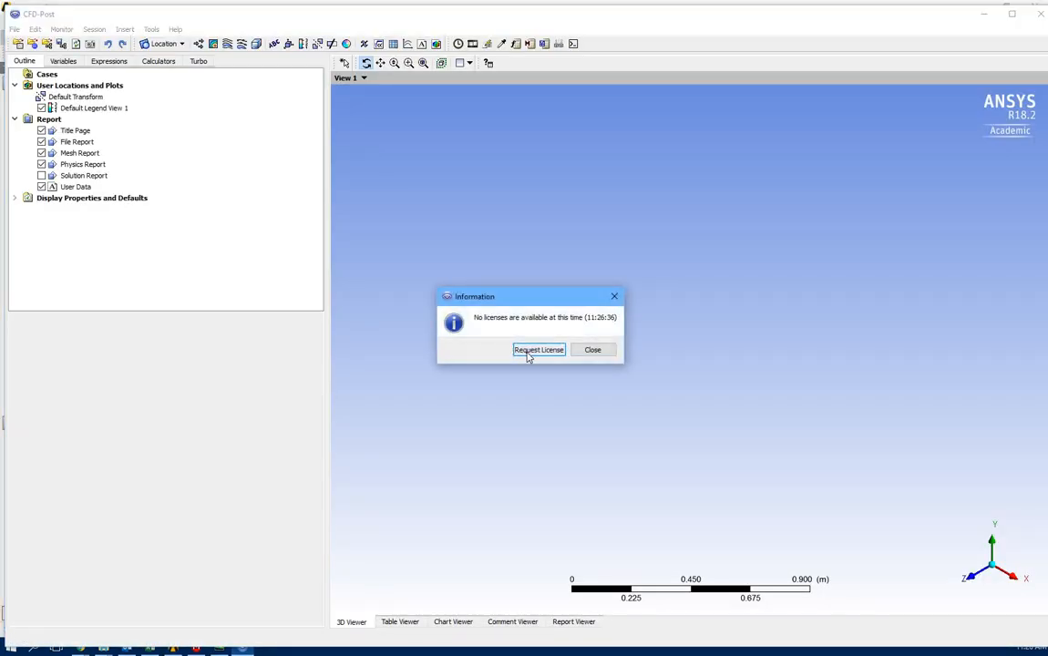
left_click(537, 350)
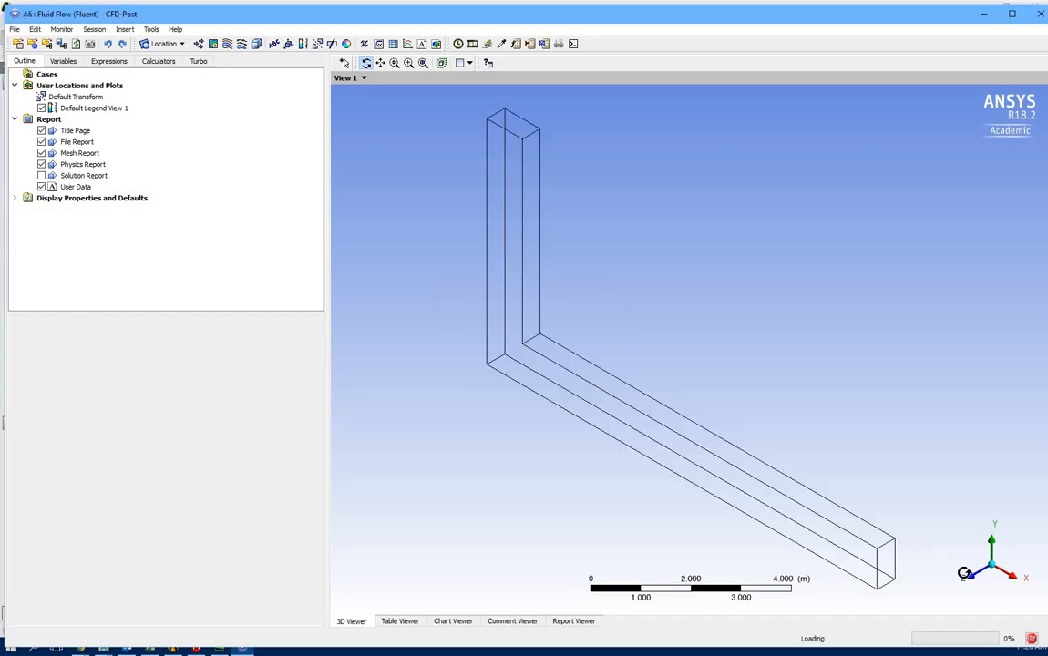
left_click(971, 572)
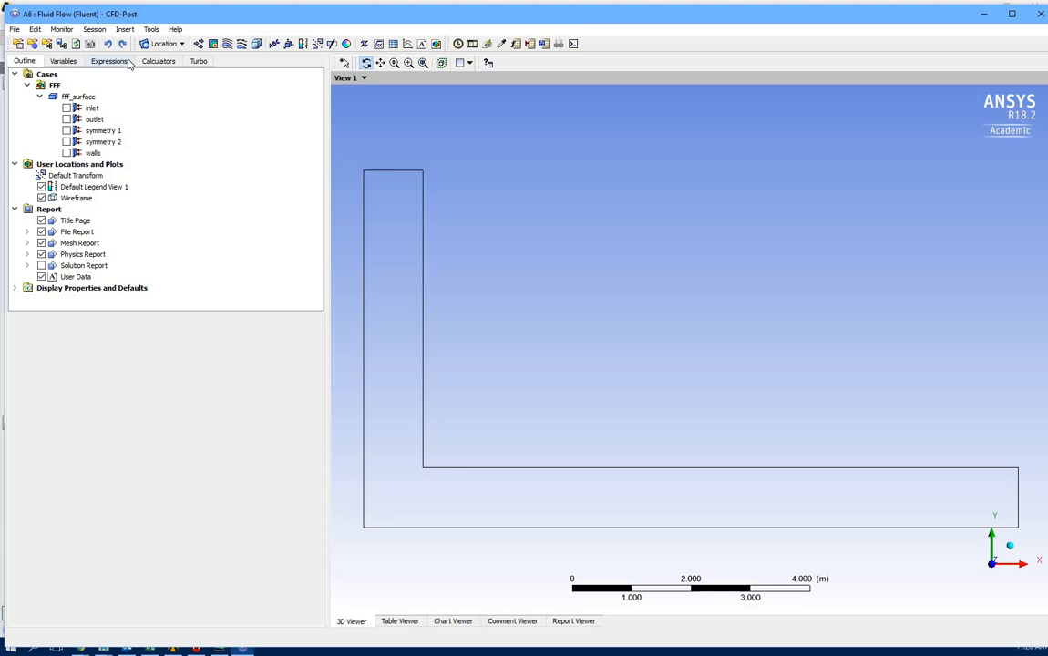
Create a velocity contour plot on symmetry 1 with 50 contours and the global range
left_click(213, 44)
left_click(240, 93)
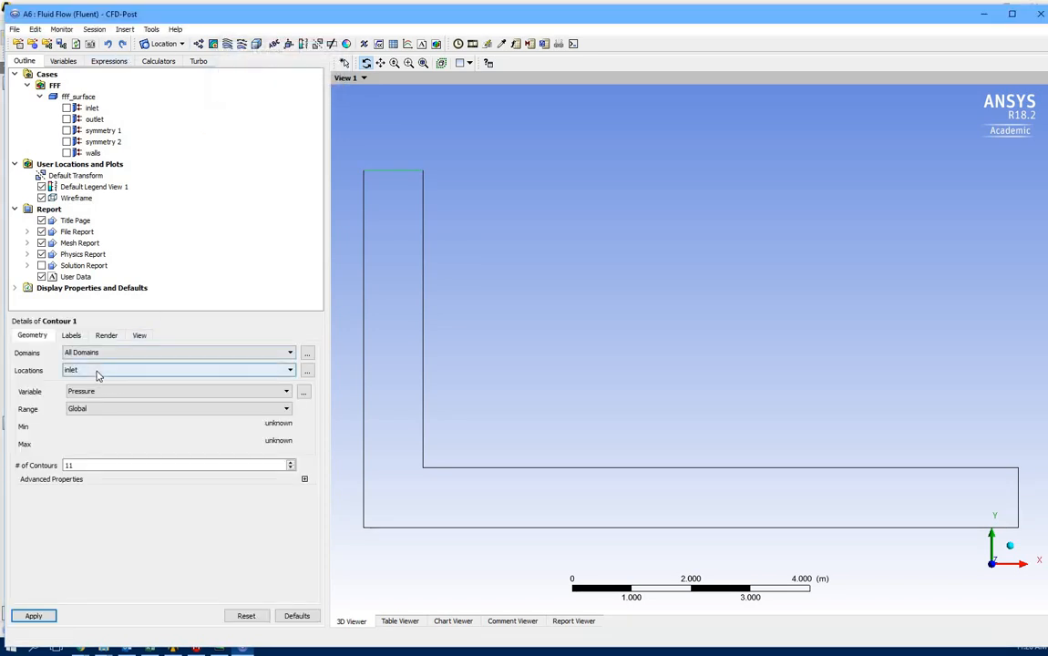
left_click(105, 391)
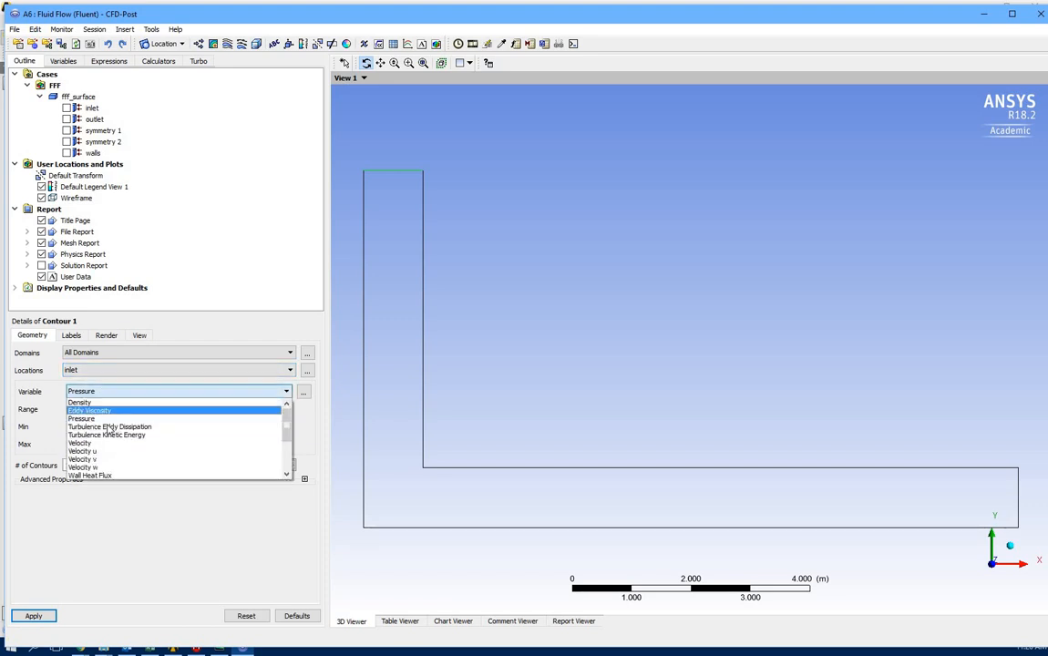
left_click(91, 443)
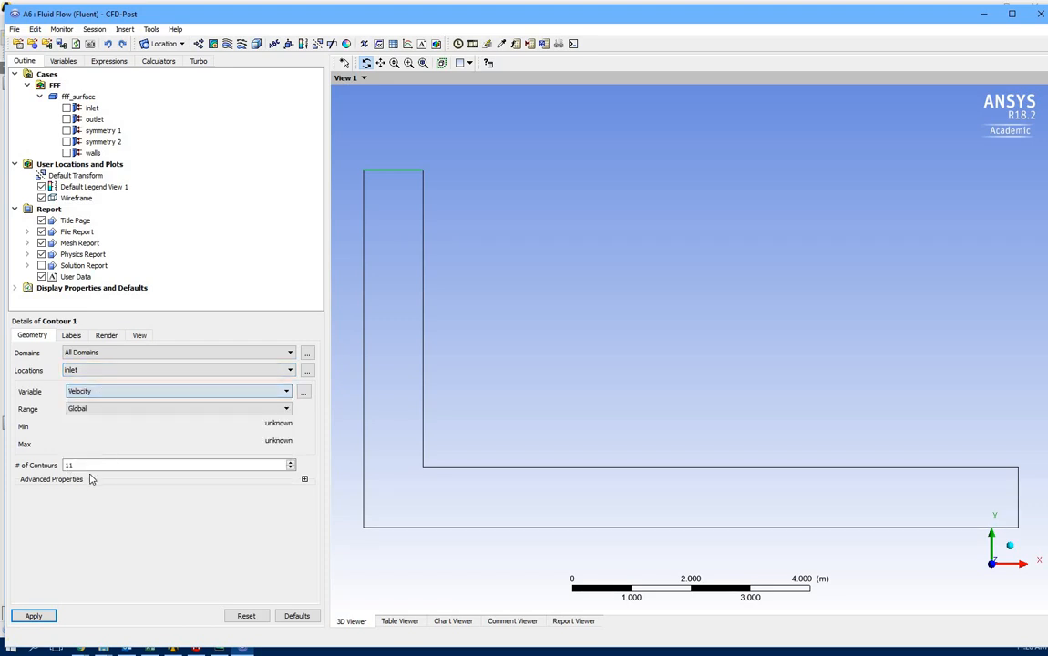
double_click(68, 465)
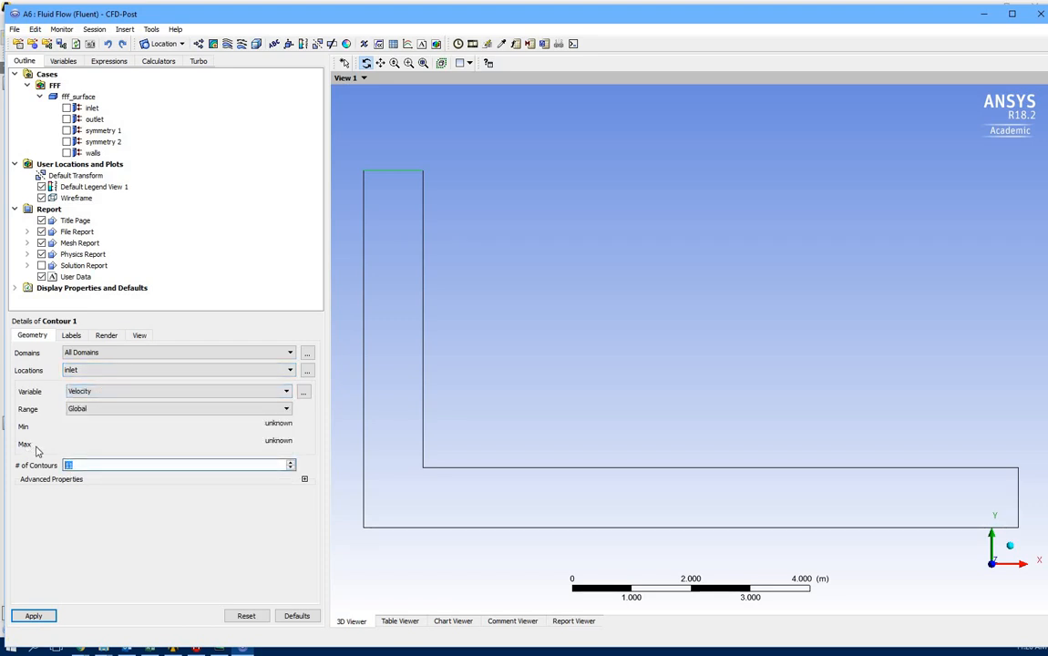
type("50")
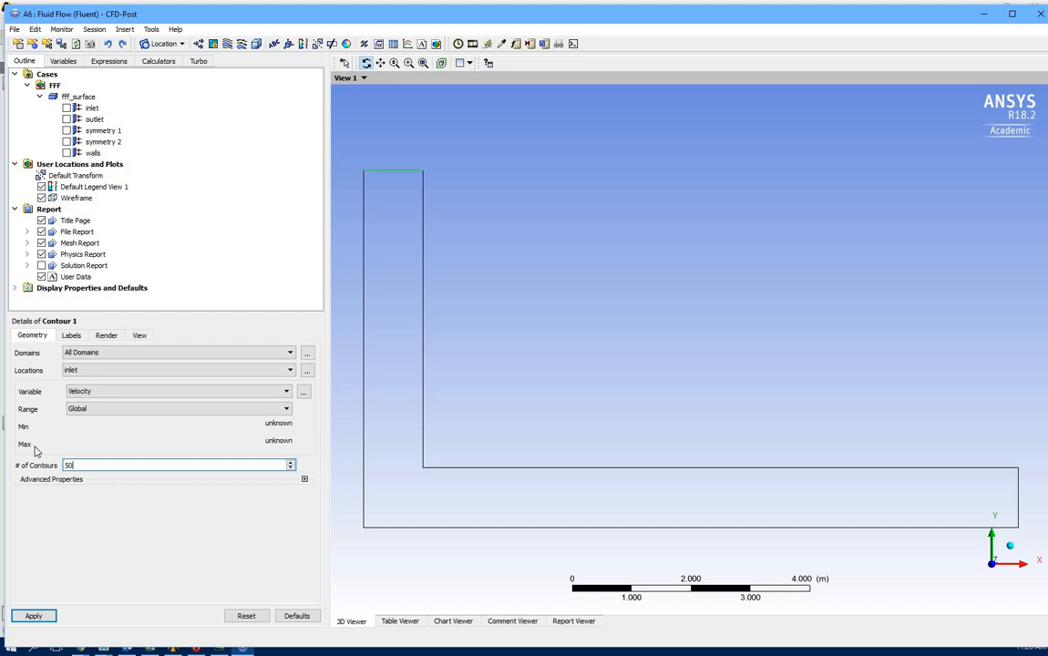
left_click(111, 371)
left_click(110, 398)
left_click(37, 616)
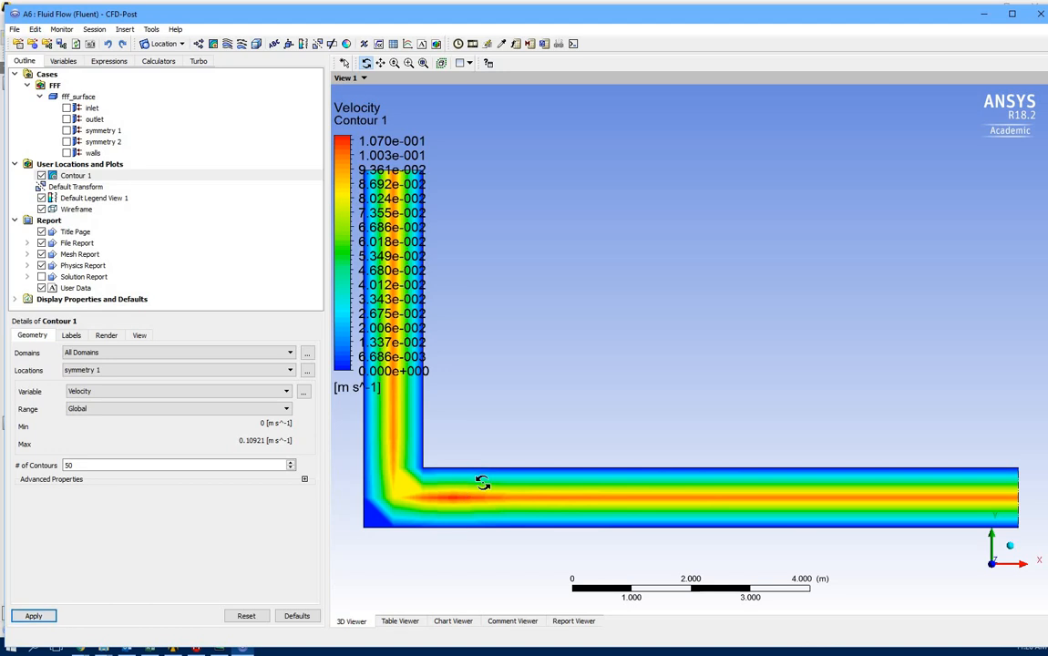
scroll(483, 483, "down", 1)
scroll(483, 483, "down", 2)
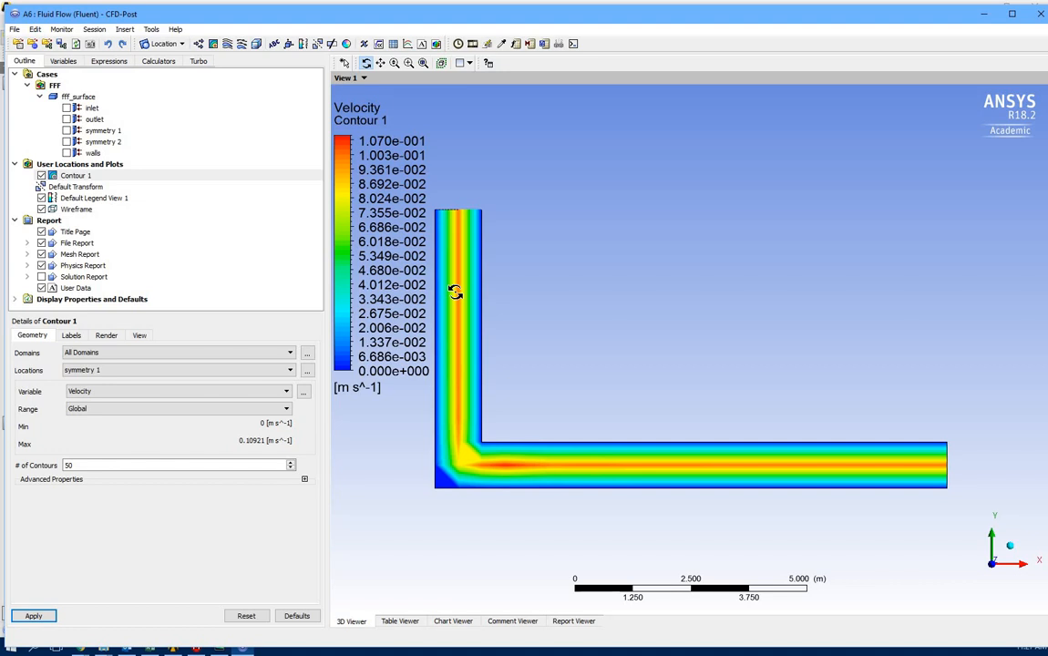
Change the contour's variable from velocity to Pressure and update the plot
left_click(160, 391)
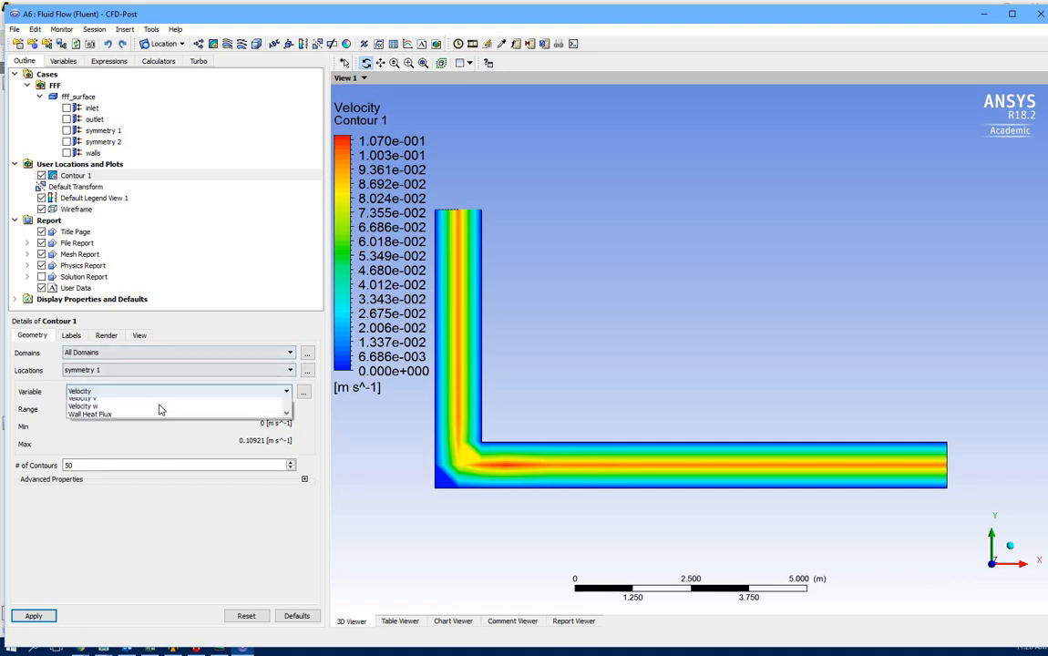
left_click(91, 418)
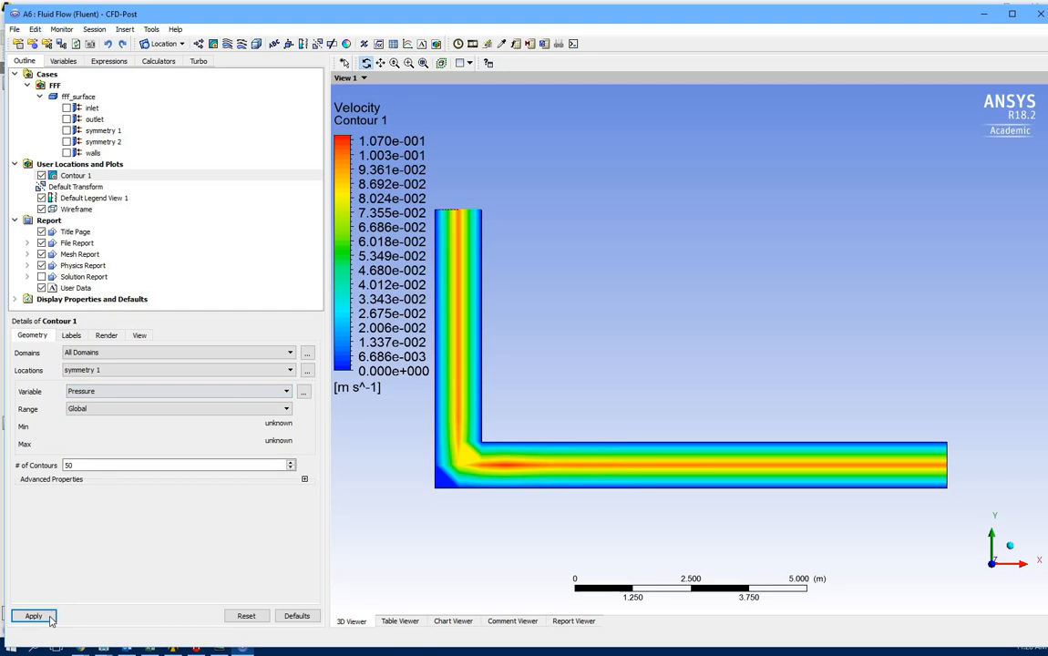
left_click(41, 616)
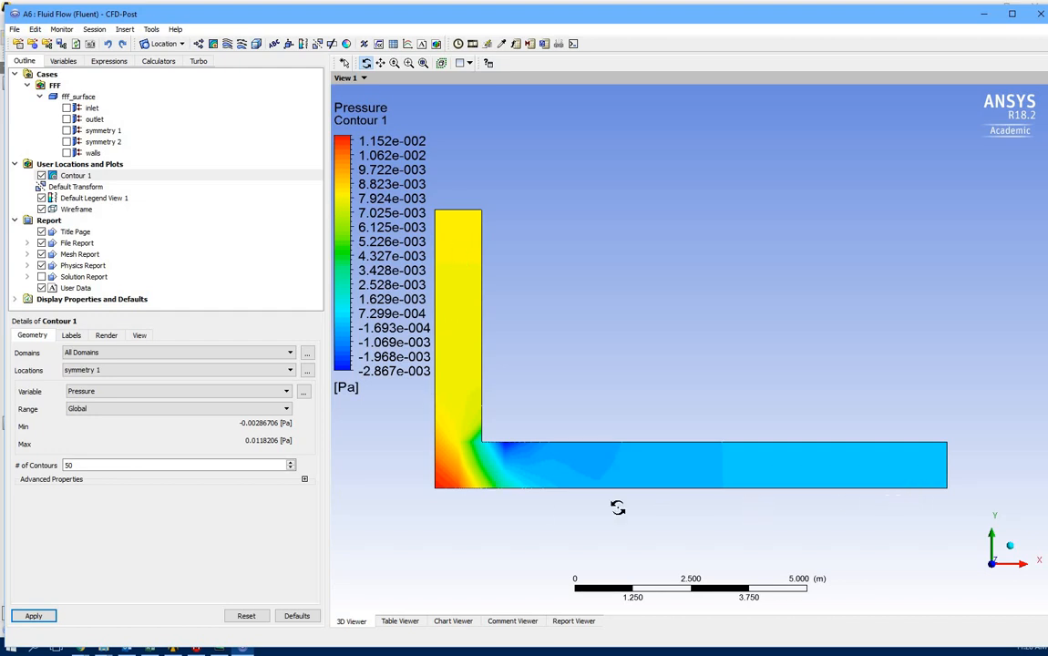
Create a point in the vertical channel at X 0.5, Y 5, Z 0 and hide the contour plot
left_click(183, 45)
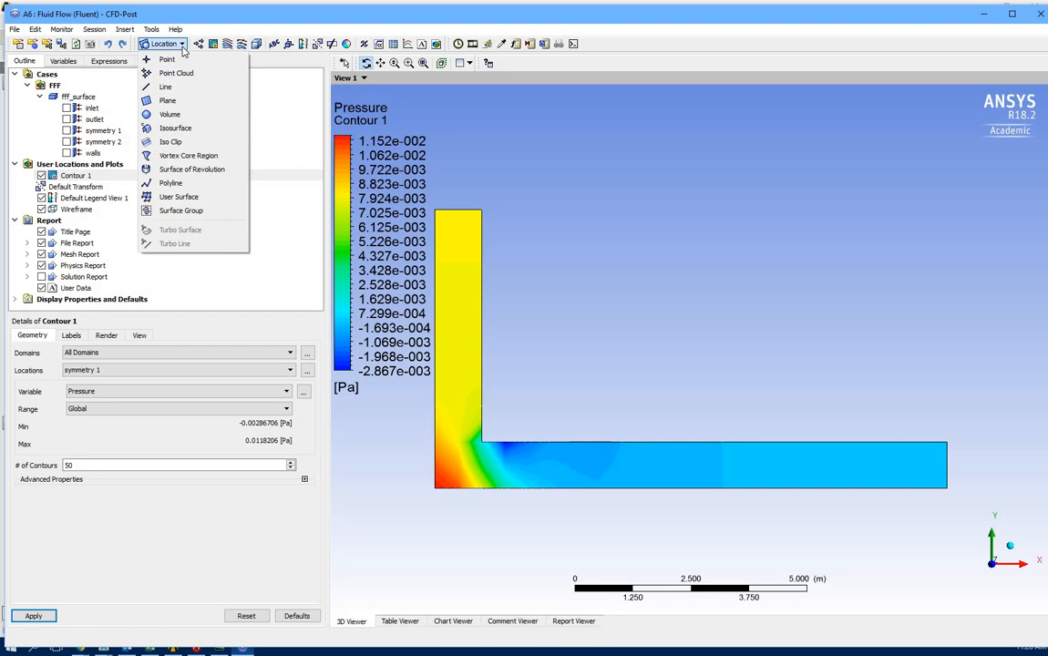
left_click(151, 58)
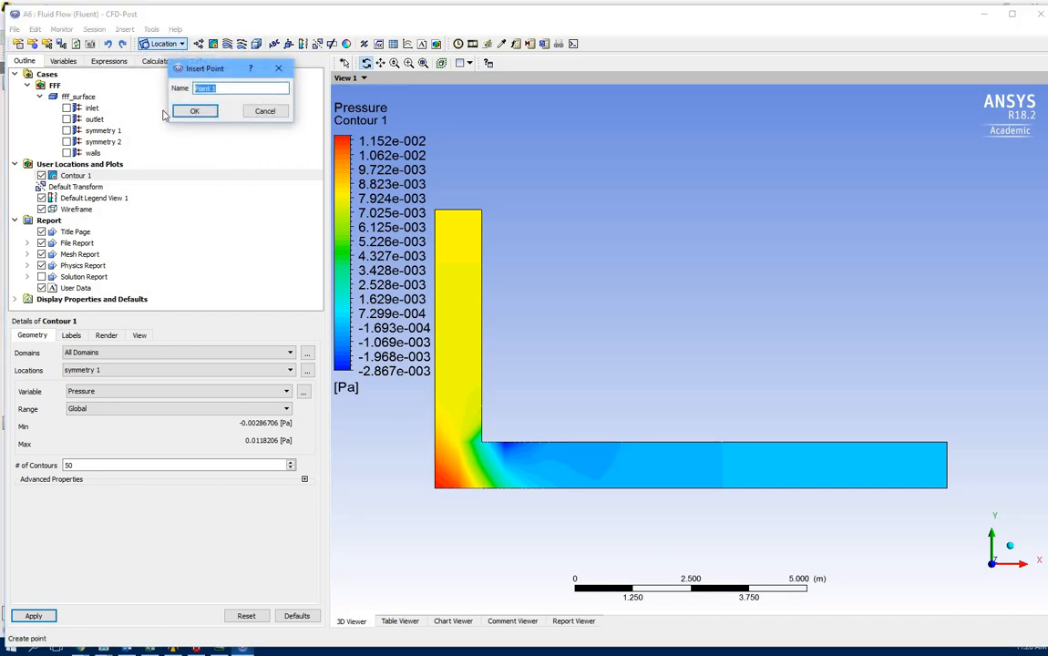
left_click(193, 110)
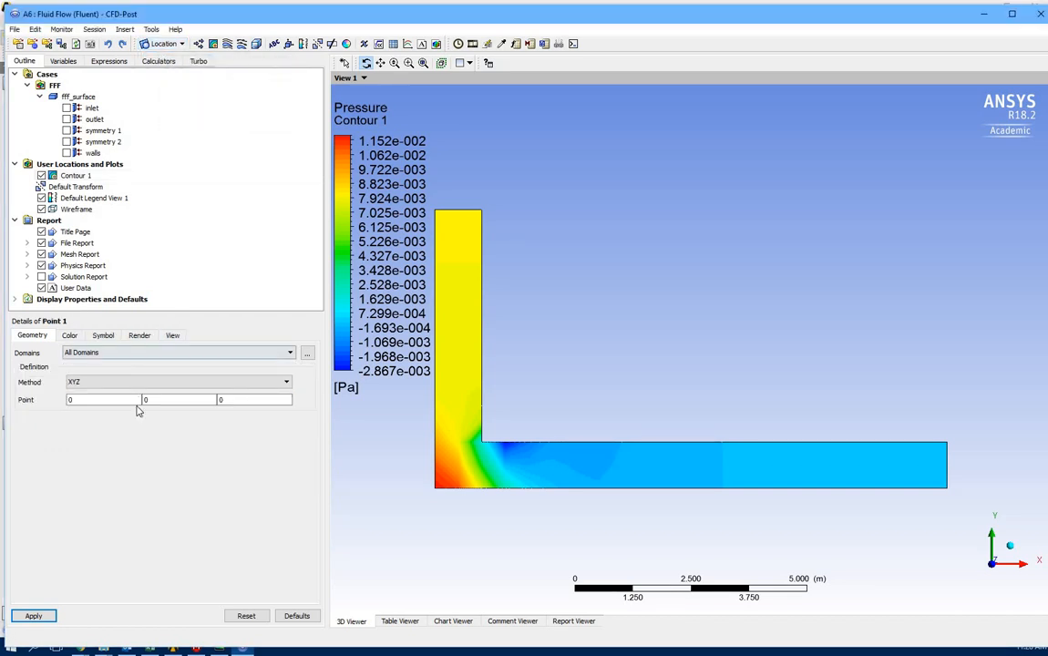
left_click(91, 401)
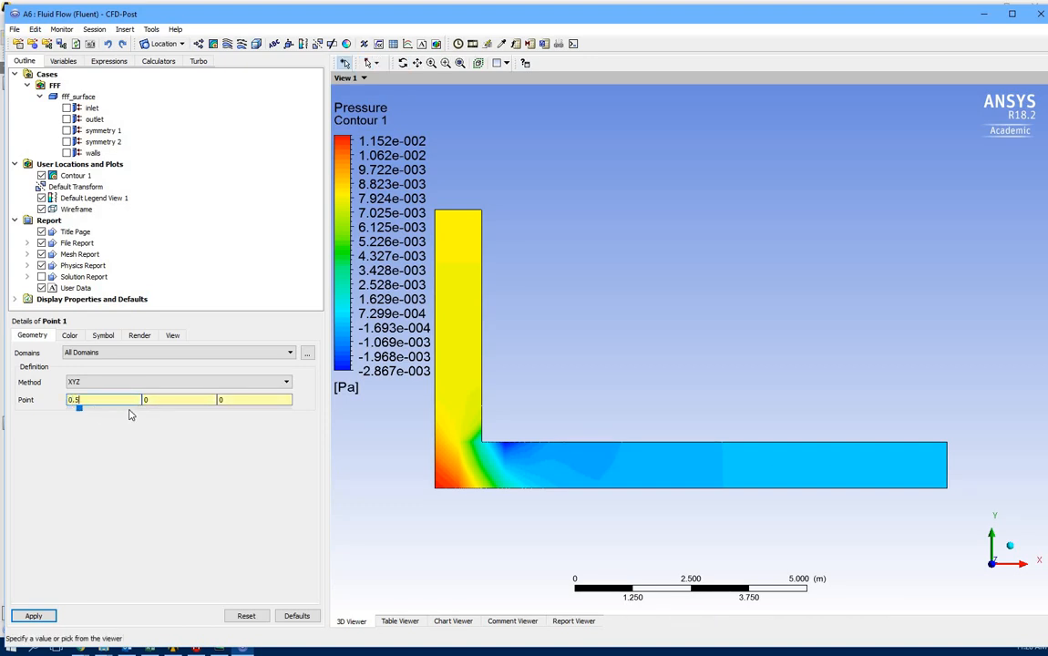
left_click_drag(155, 400, 139, 400)
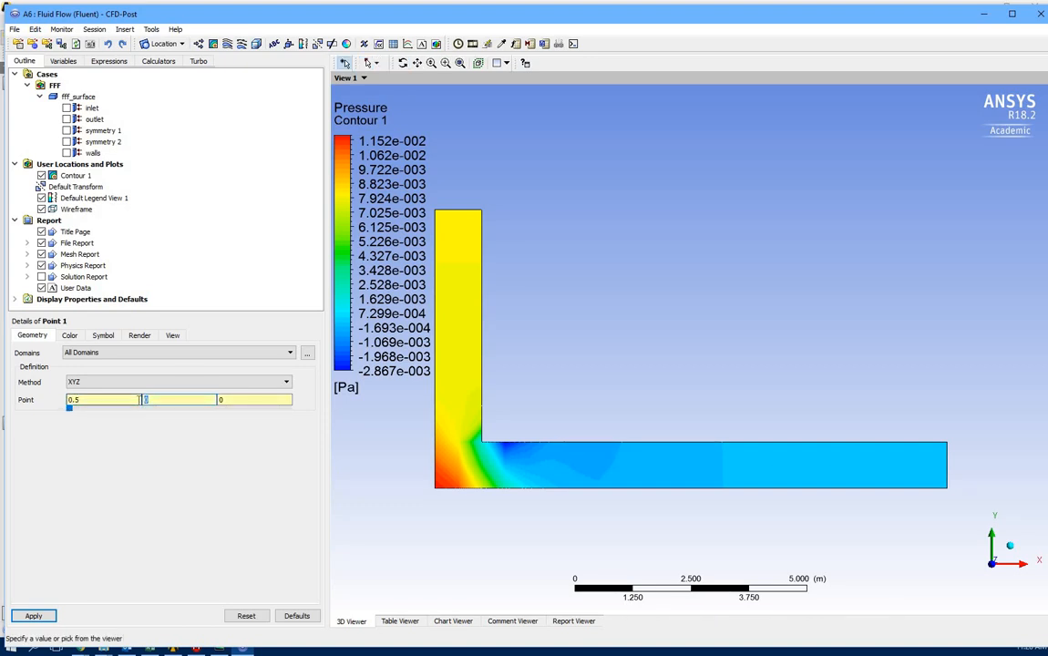
type("5")
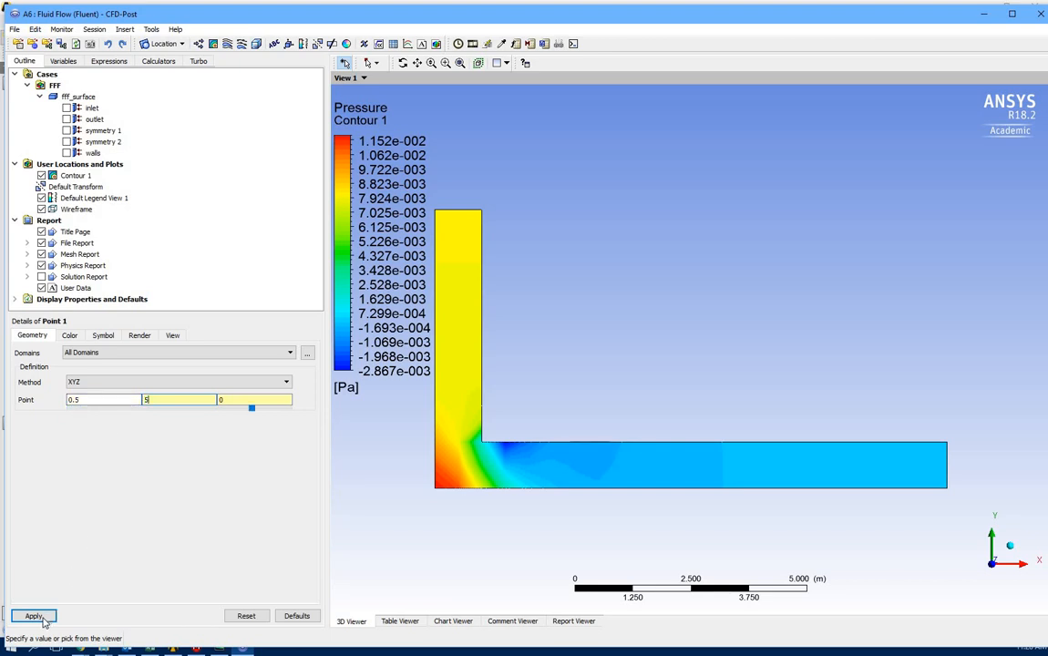
left_click(42, 616)
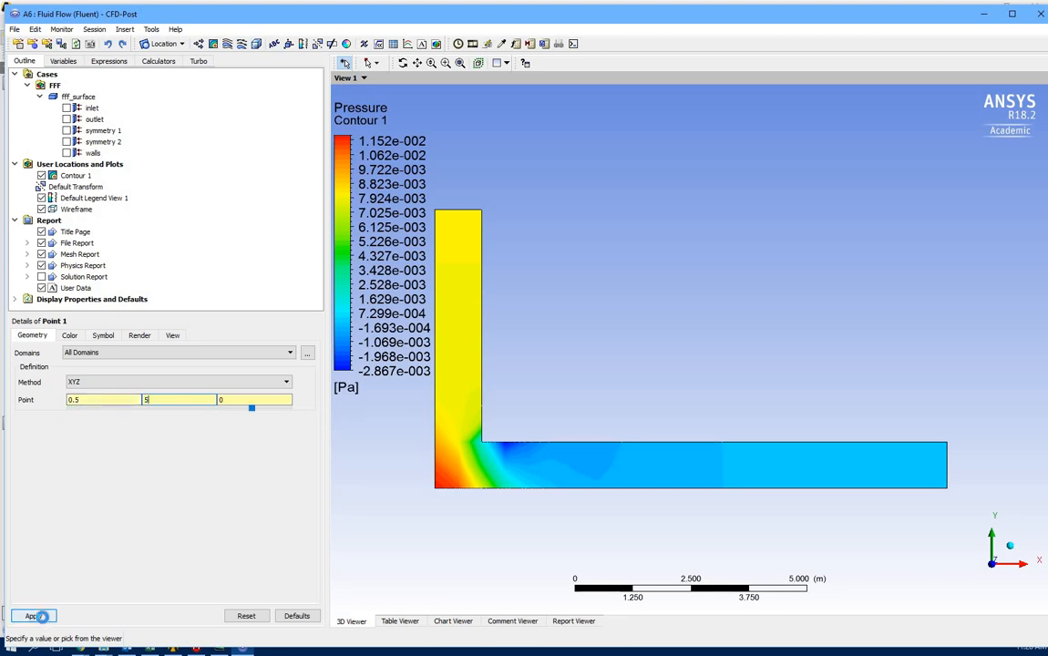
left_click(41, 175)
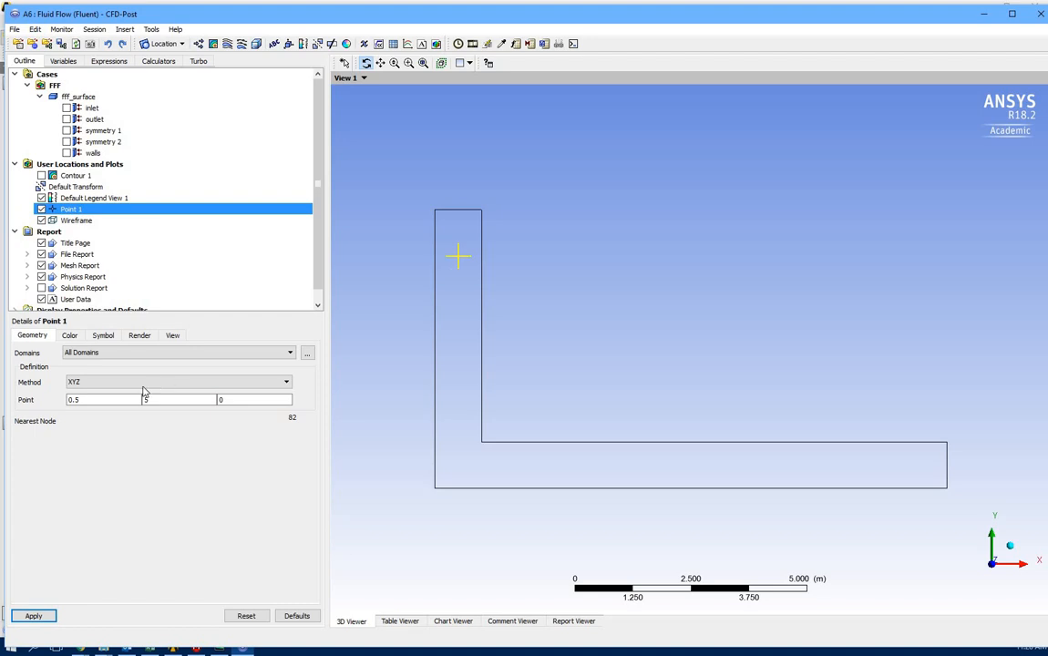
Create a second point in the horizontal channel at X 9, Y 0.5, Z 0
left_click(164, 44)
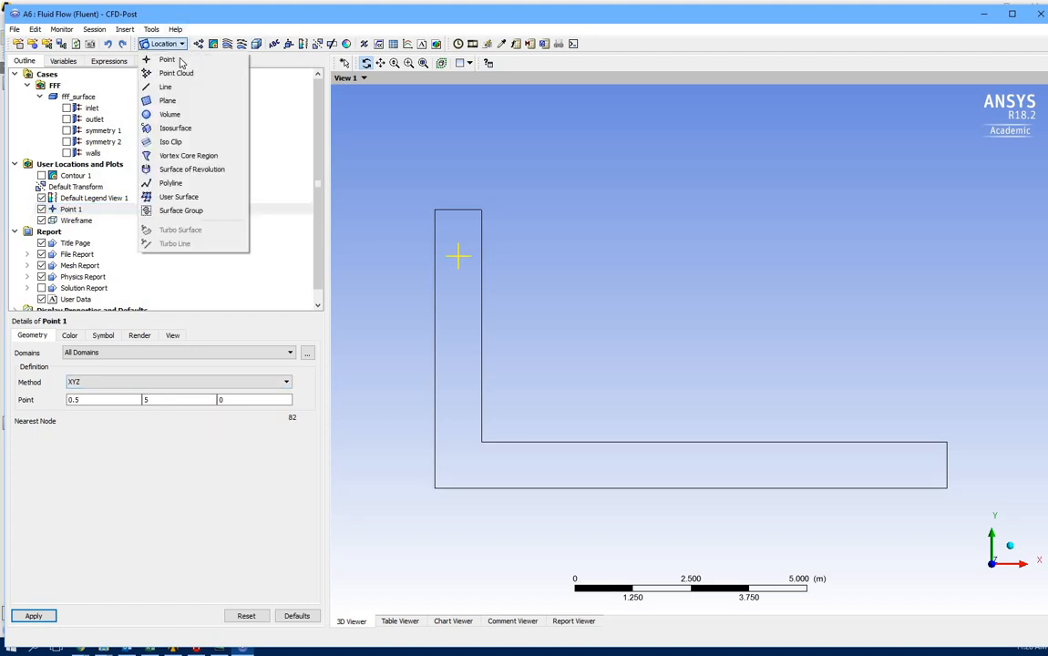
left_click(175, 58)
left_click(212, 109)
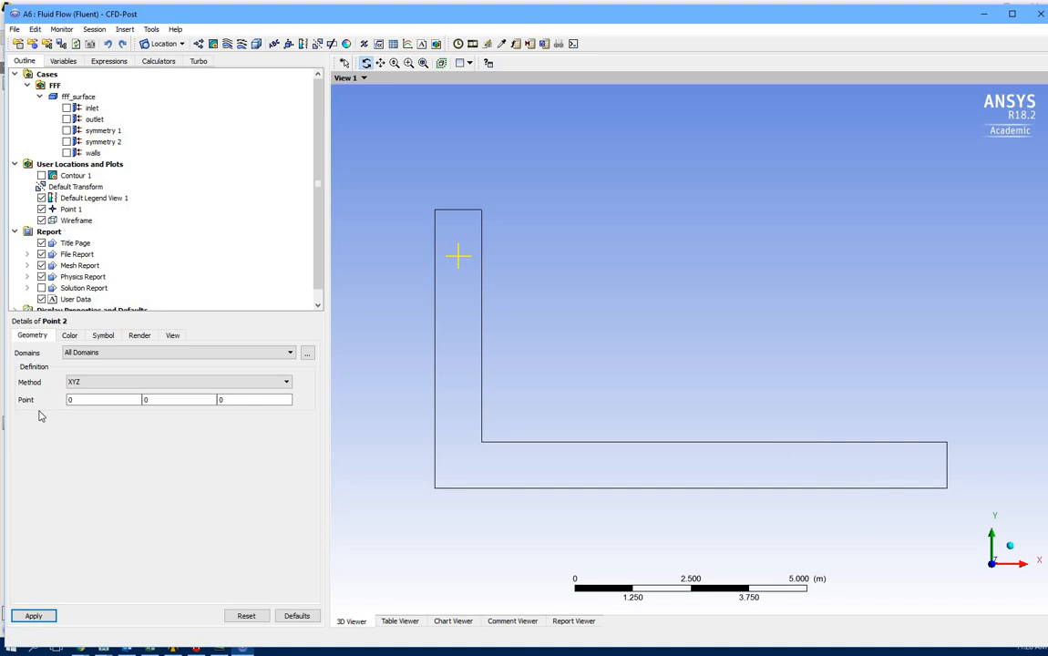
left_click(144, 401)
type("0.5")
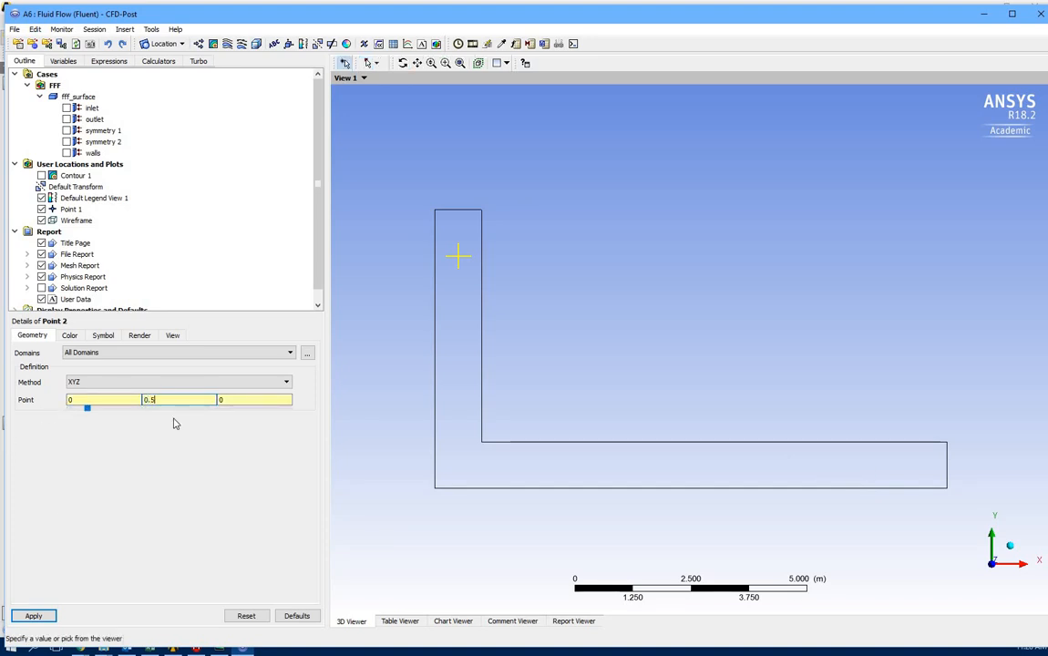
left_click(71, 402)
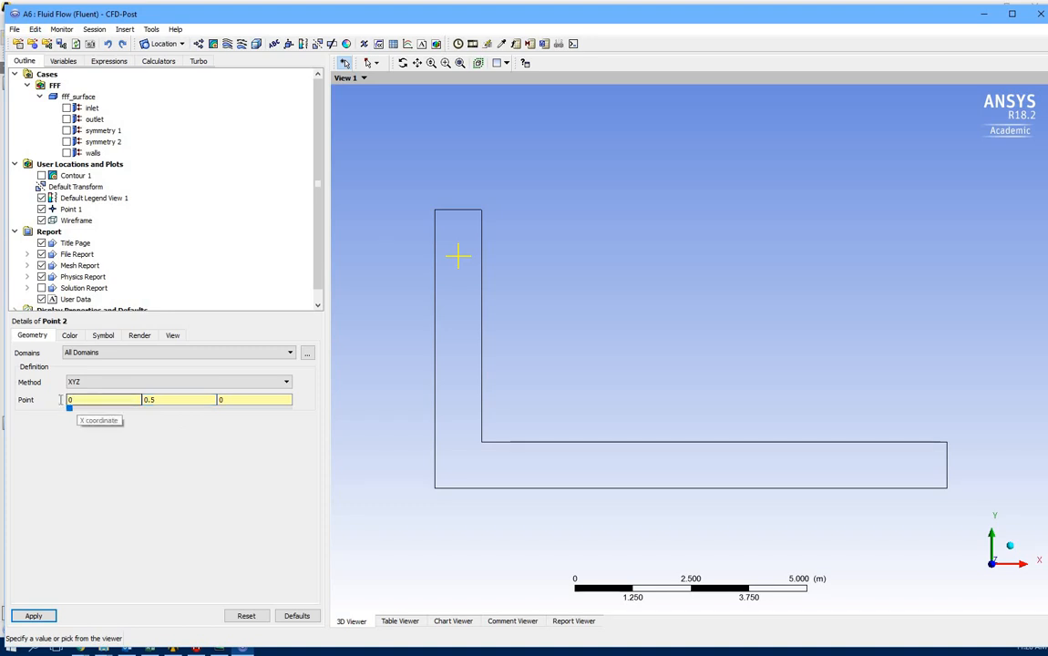
double_click(95, 402)
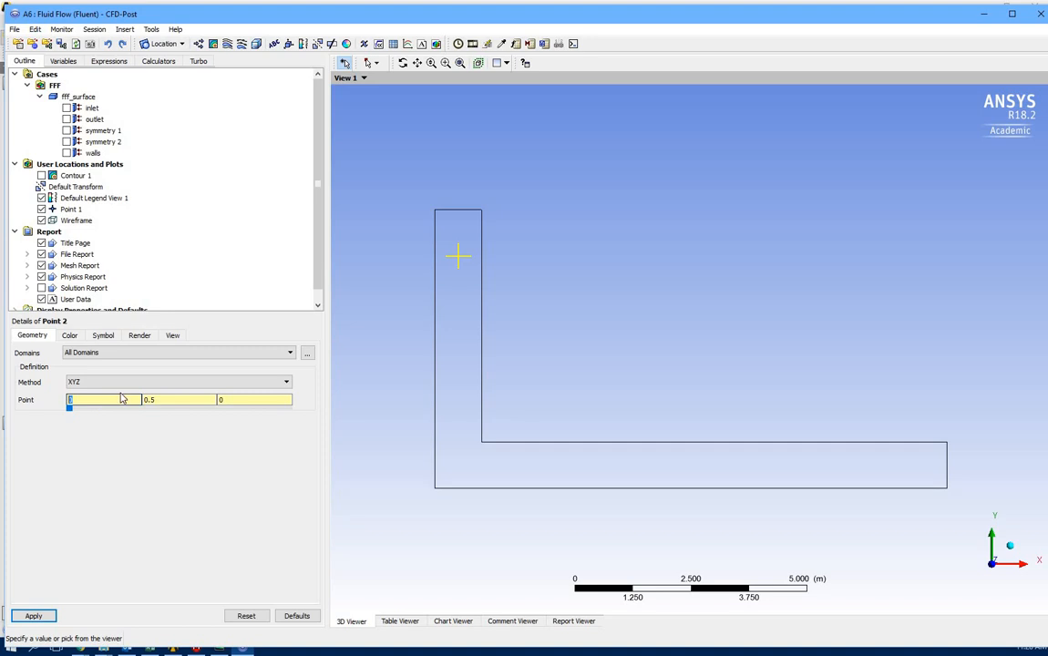
type("9")
left_click(34, 616)
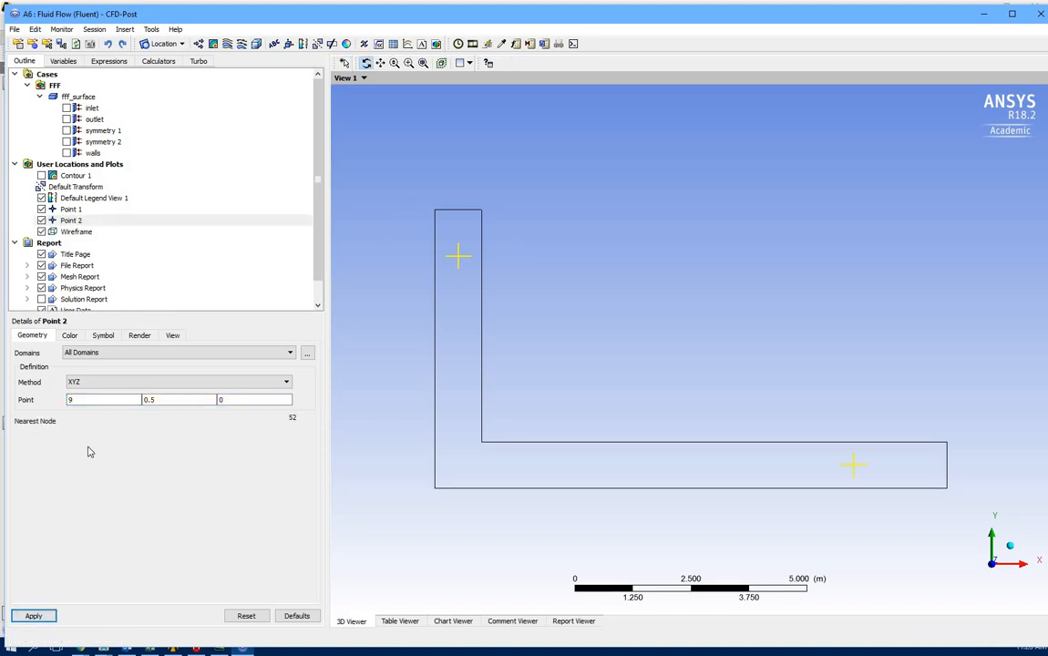
Set the second point's X coordinate to 10
left_click(69, 401)
type("10")
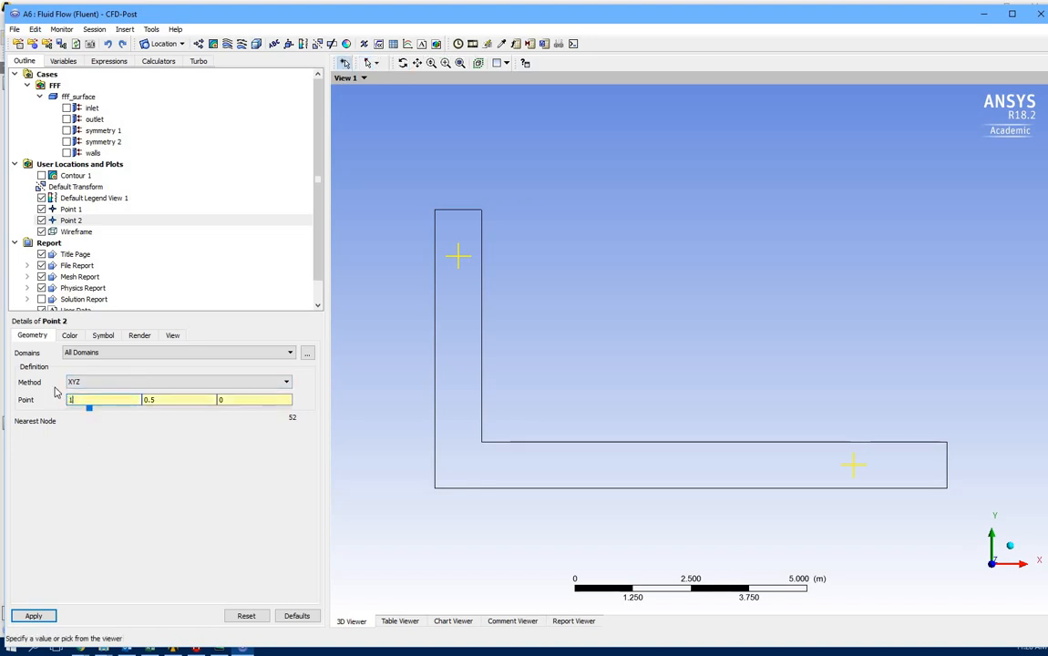
left_click(34, 617)
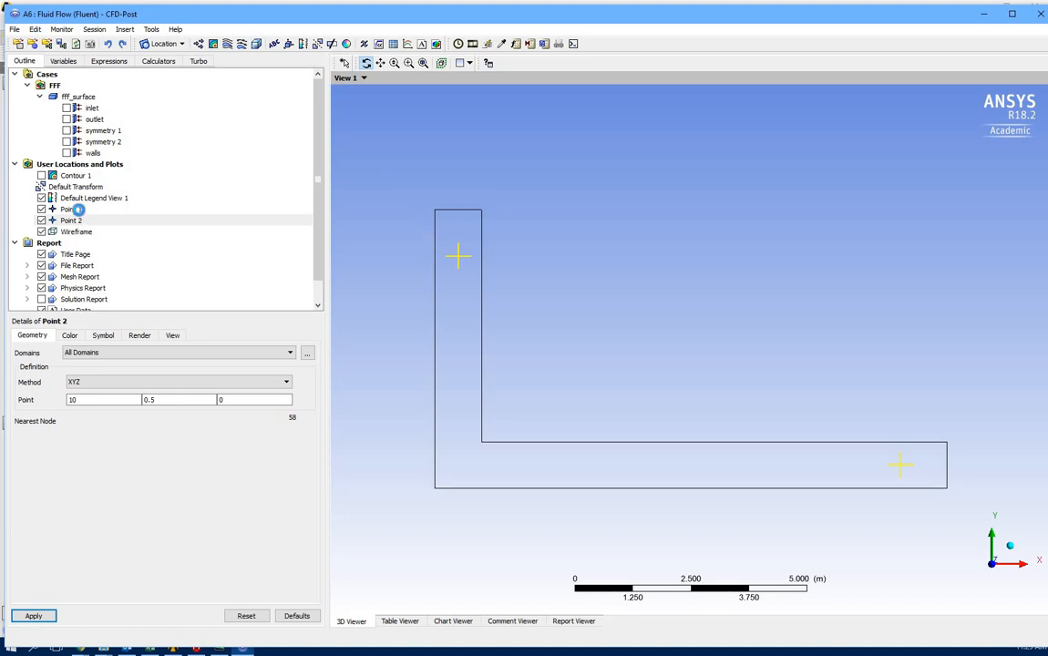
Probe the pressure at the point near the outlet (10, 0.5, 0) and select its numeric value without the unit
left_click(78, 211)
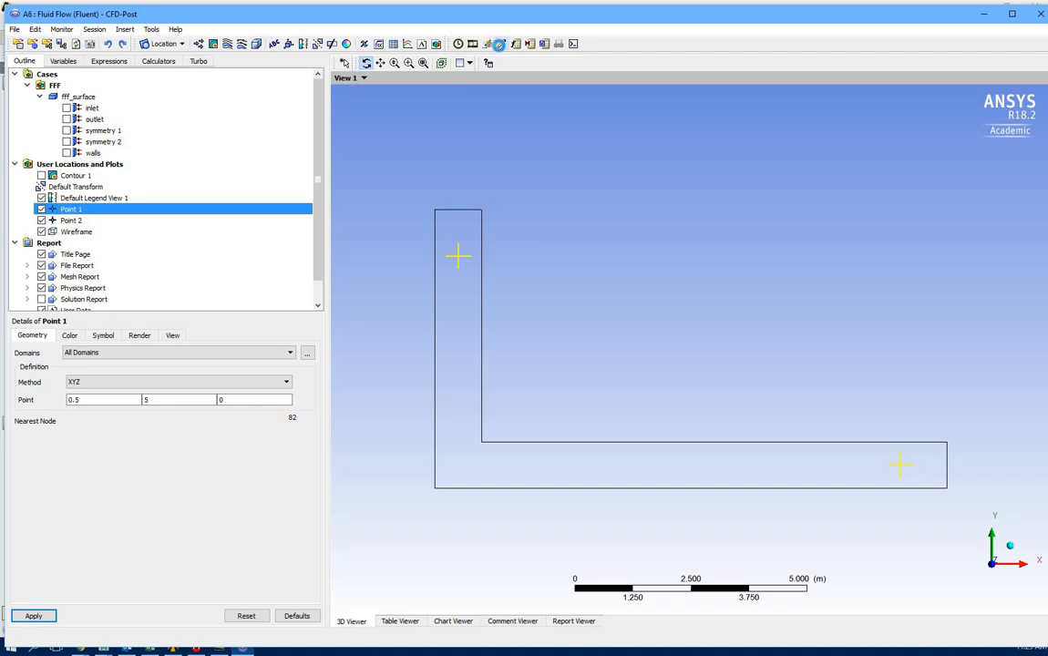
left_click(499, 44)
left_click(882, 433)
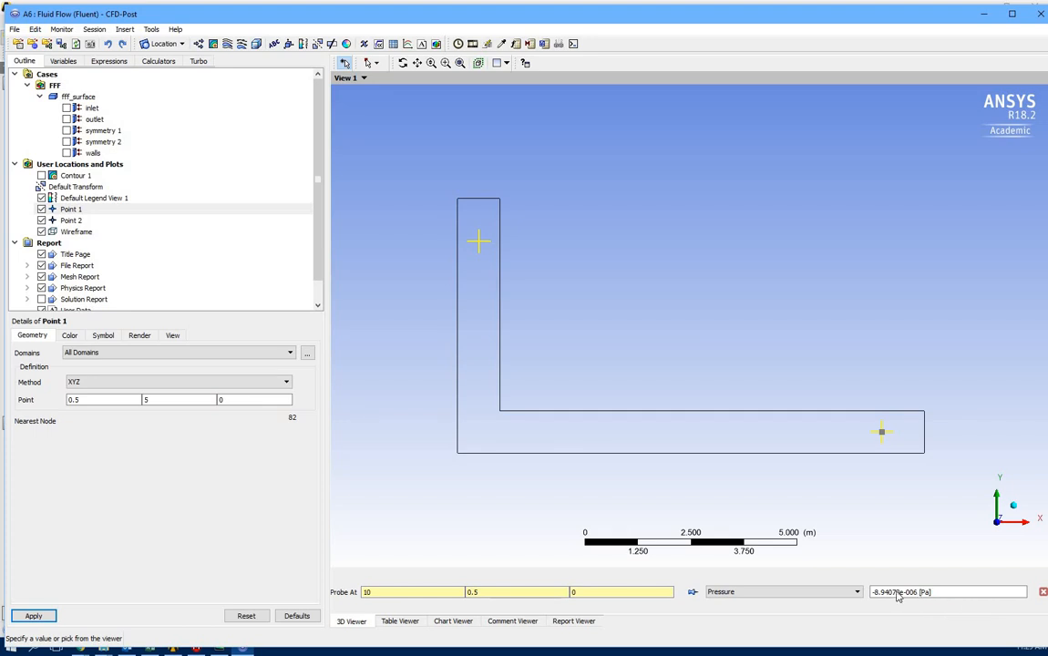
left_click_drag(874, 593, 917, 595)
key("Home")
left_click(917, 594, "shift")
scroll(820, 531, "up", 2)
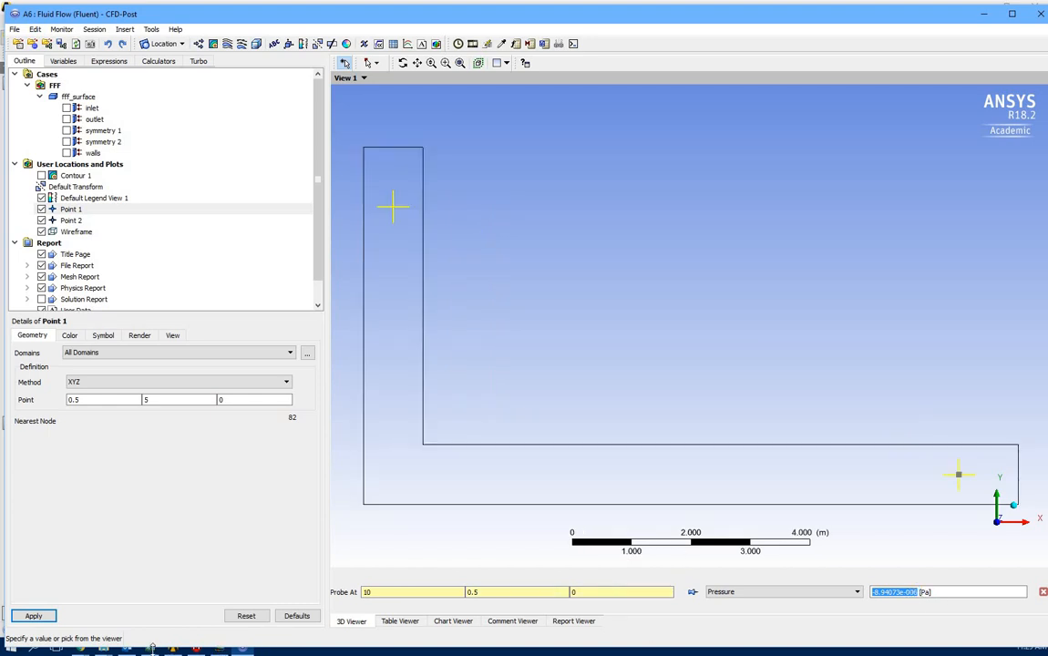
Switch to Excel, shrink its window so the probed value stays in view, and enter -8.94073e-06 as p2 in cell H7
left_click(150, 650)
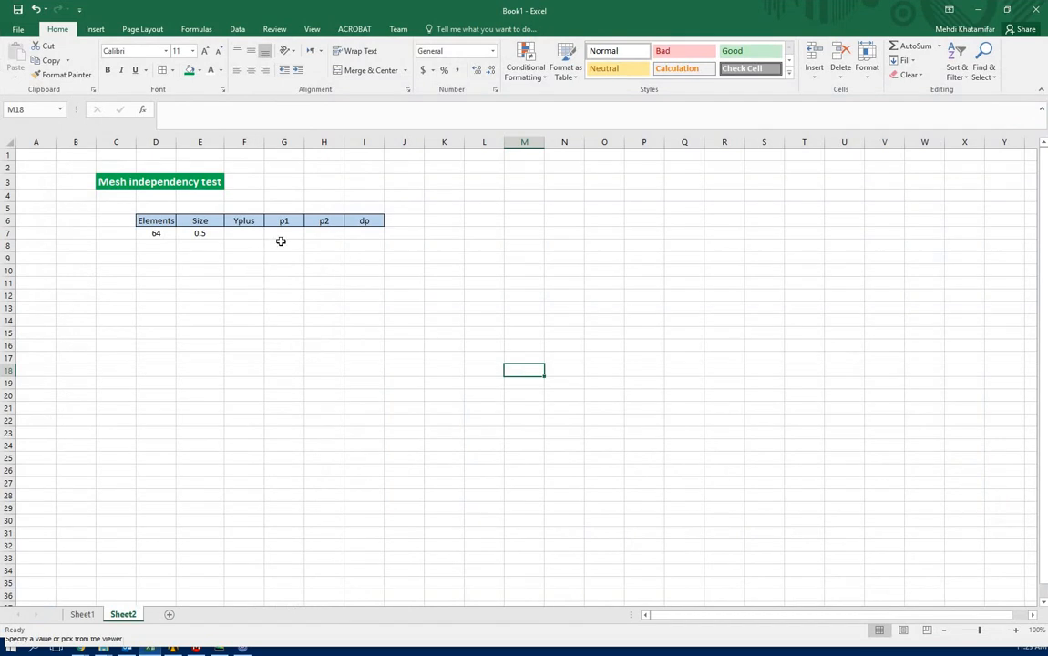
left_click(312, 235)
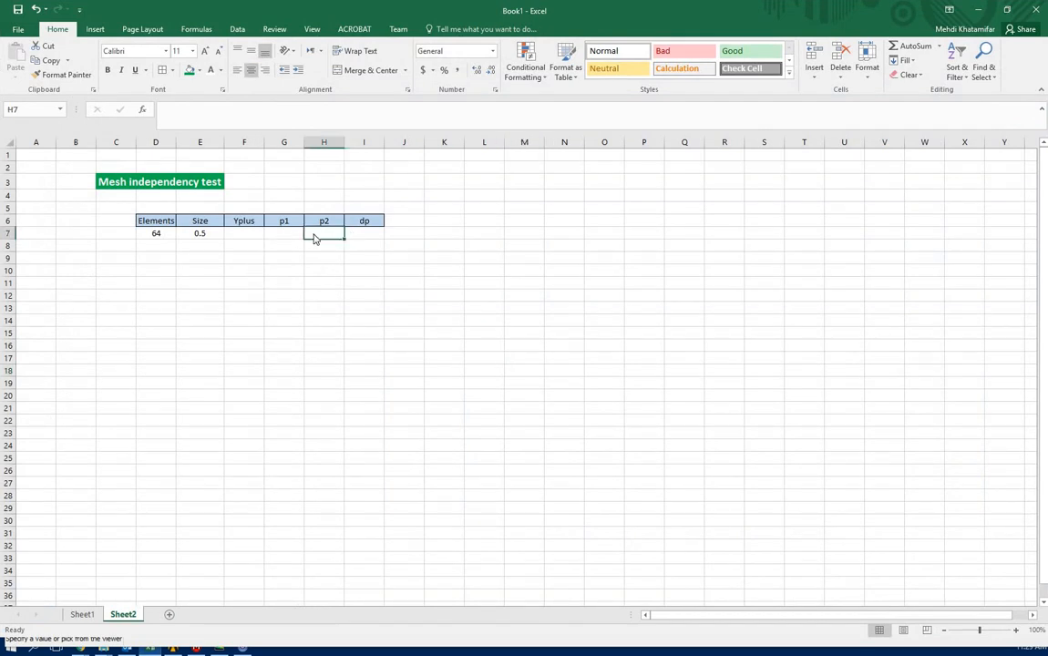
right_click(307, 235)
key("Escape")
left_click_drag(663, 7, 294, 119)
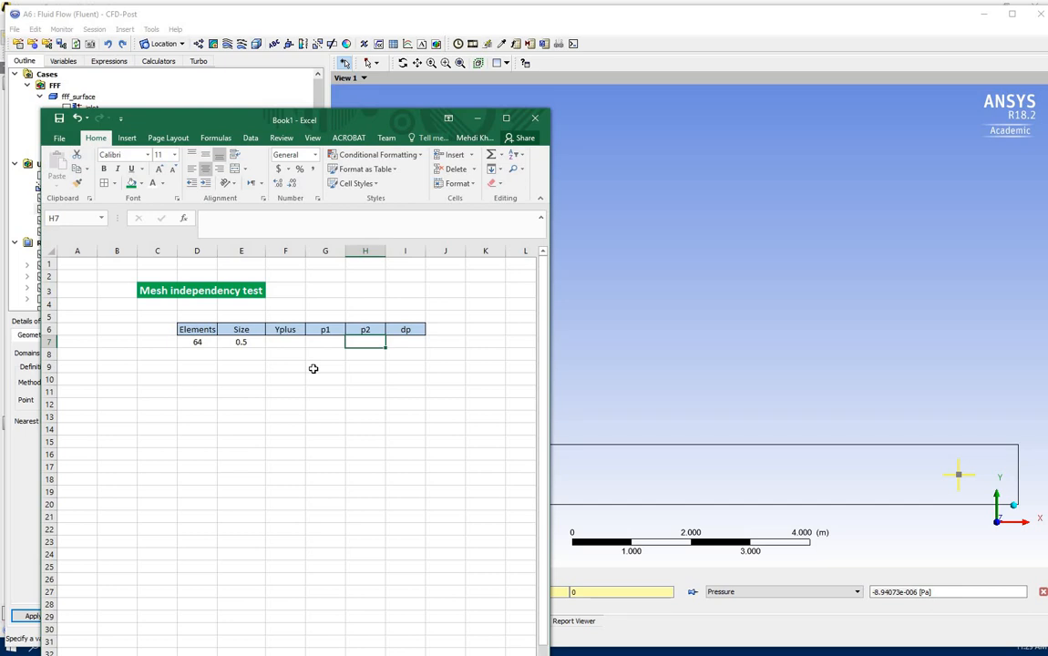
type("-")
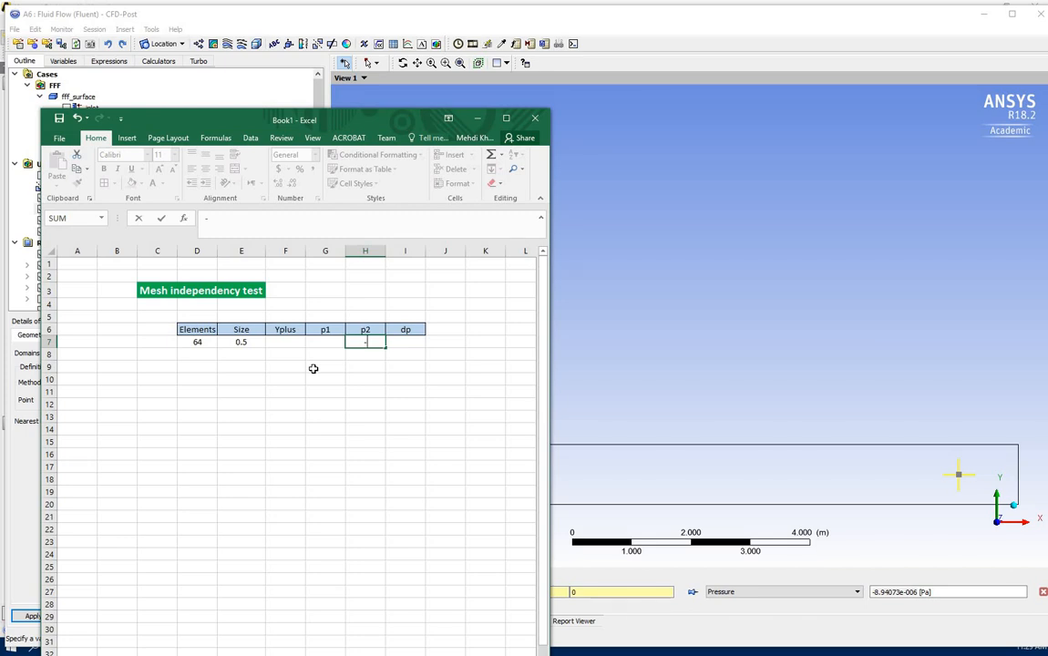
type("8.94073e")
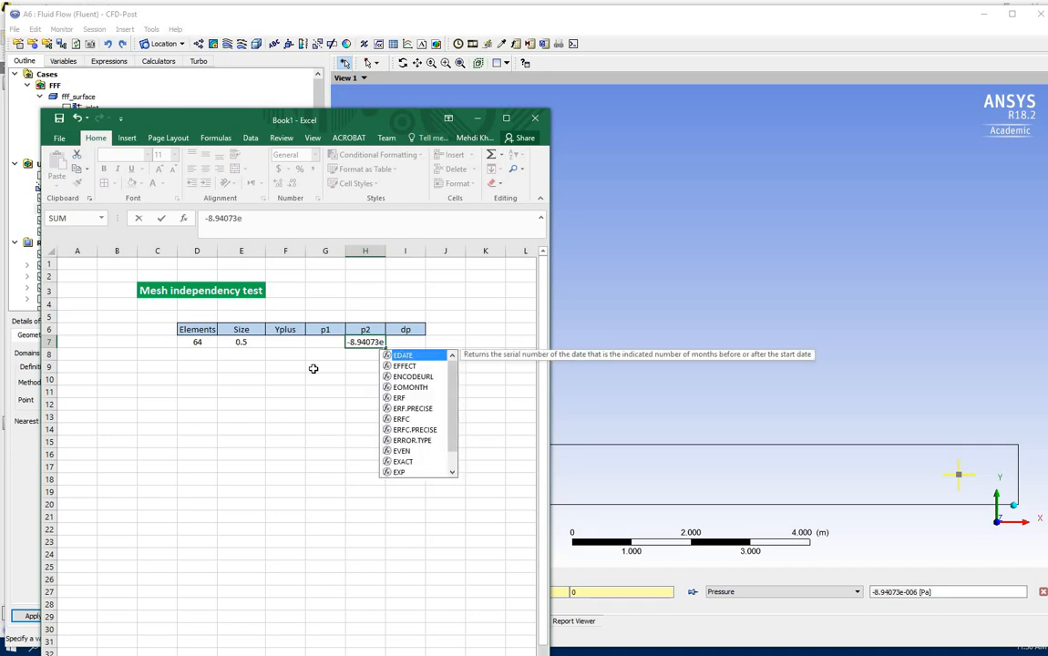
type("-")
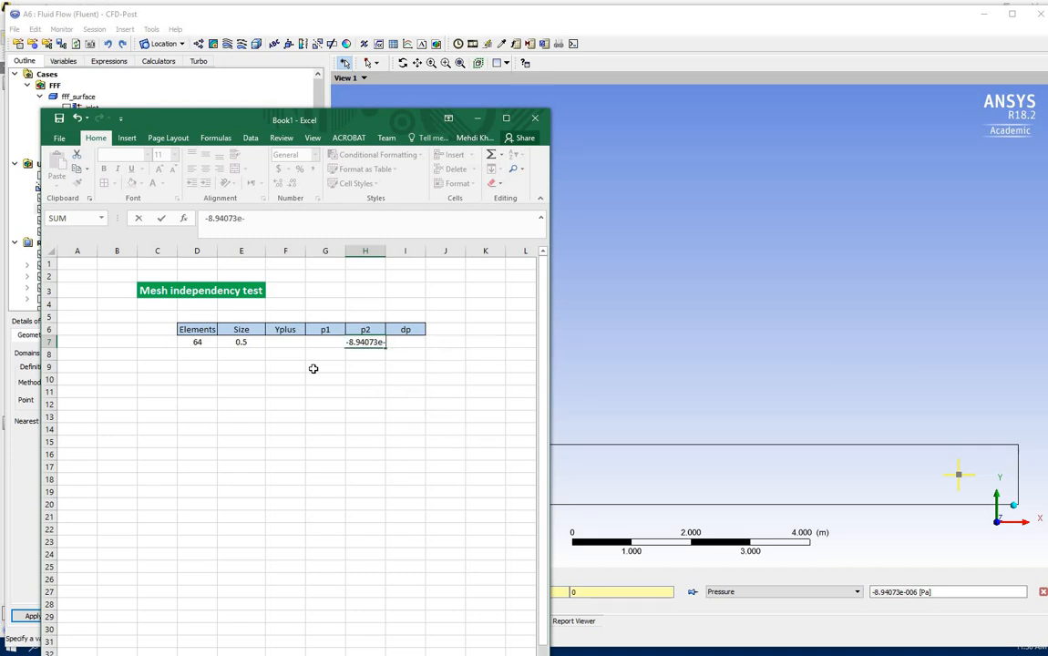
type("06")
left_click(369, 406)
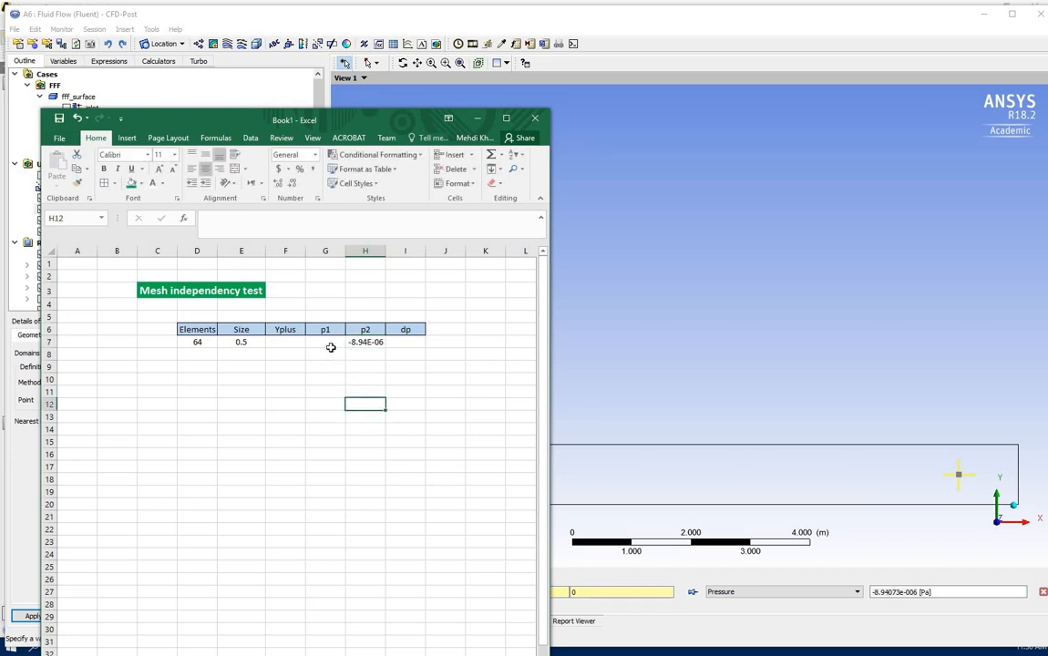
Probe the pressure at the point in the vertical channel (0.5, 5, 0) in CFD-Post and enter 0.00793356 as p1 in Excel cell G7
left_click(620, 26)
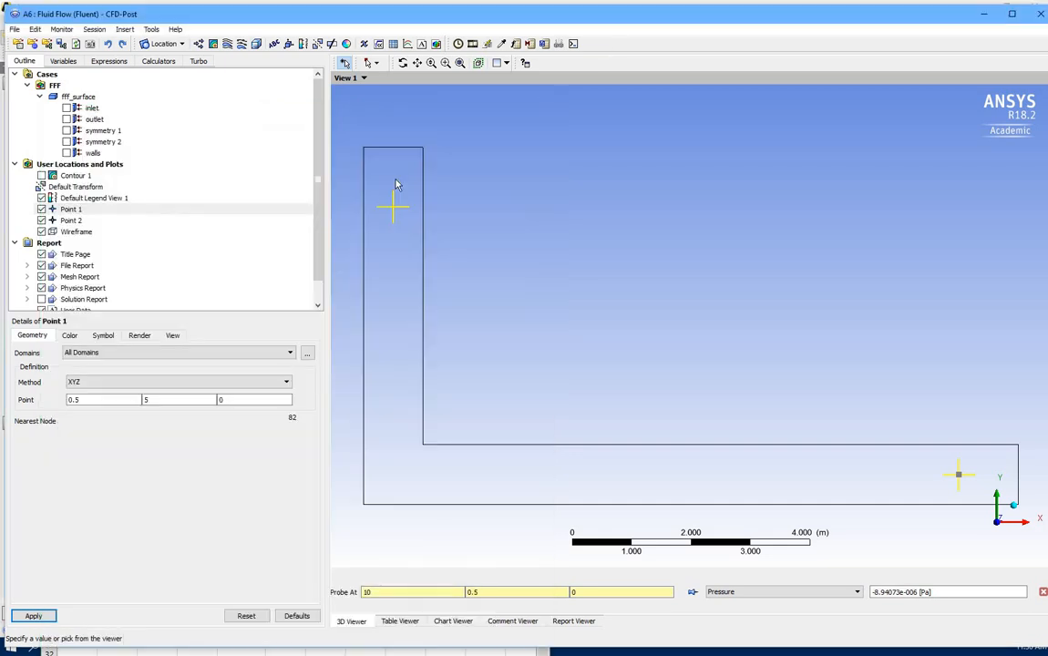
left_click(393, 208)
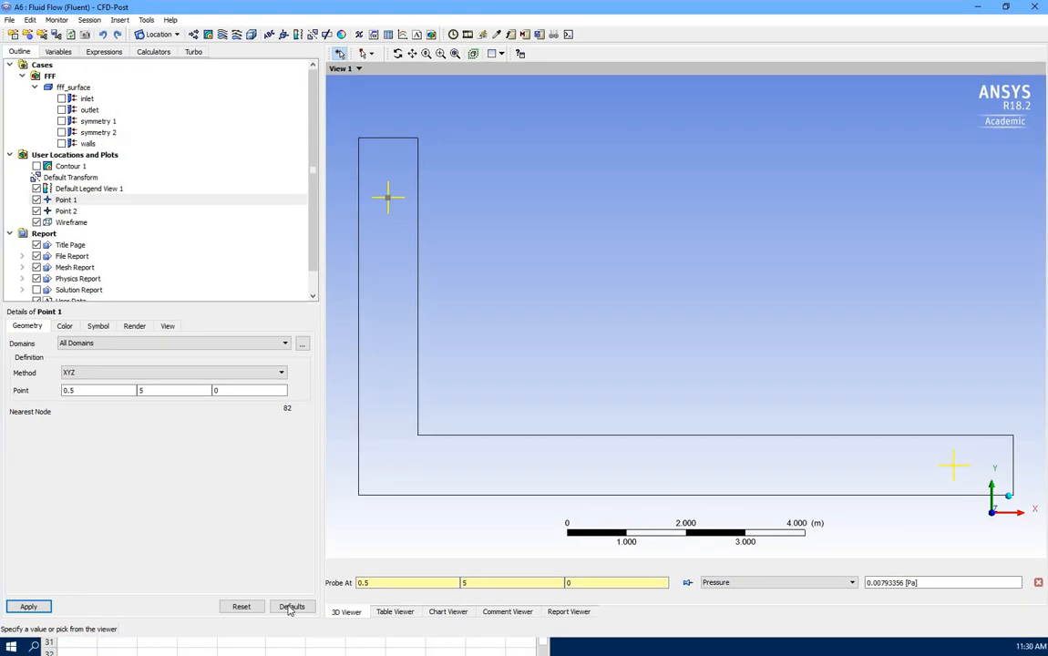
left_click(150, 646)
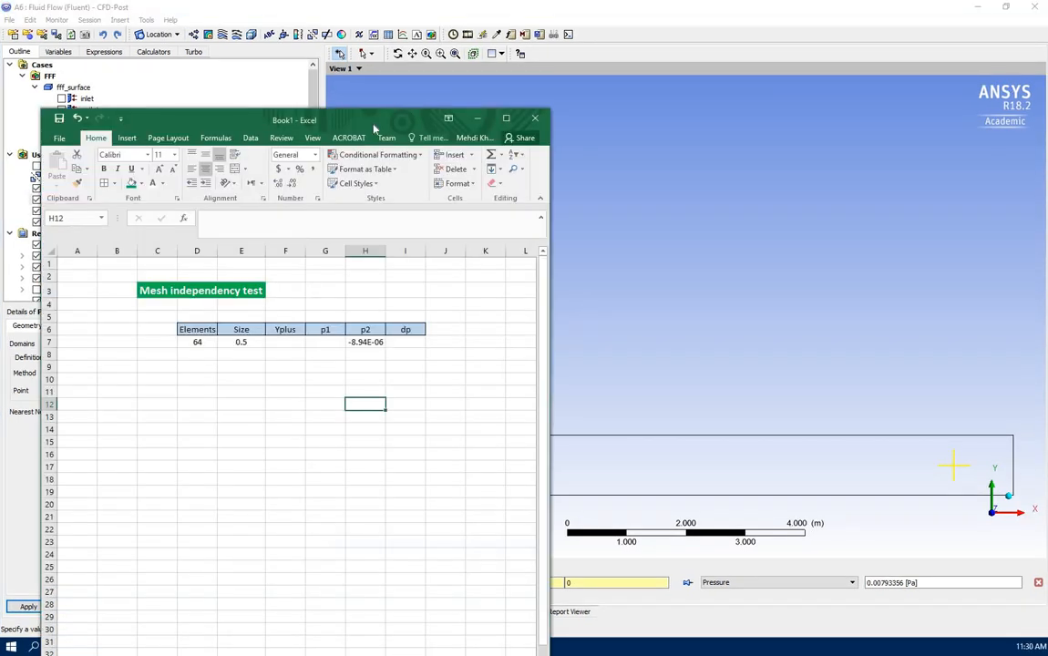
left_click_drag(381, 121, 376, 38)
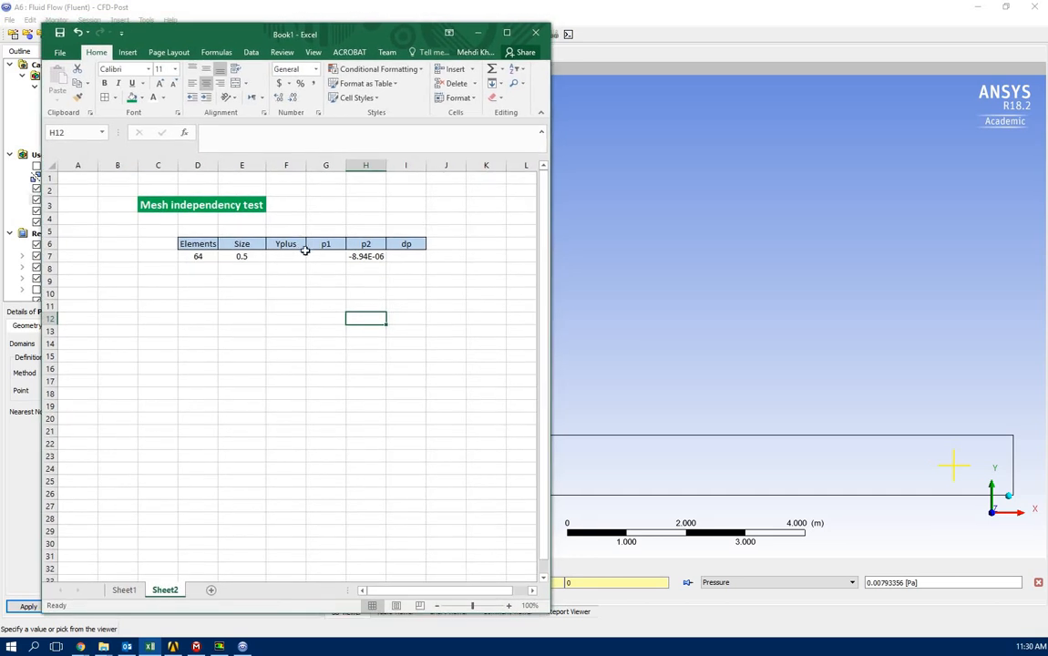
left_click(315, 260)
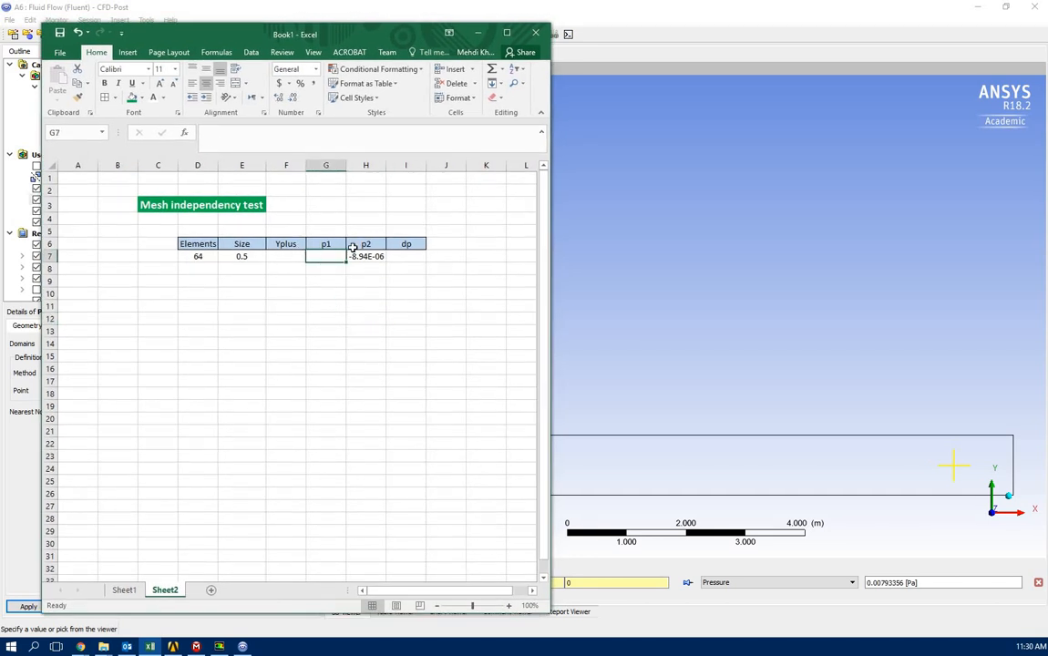
type("0.")
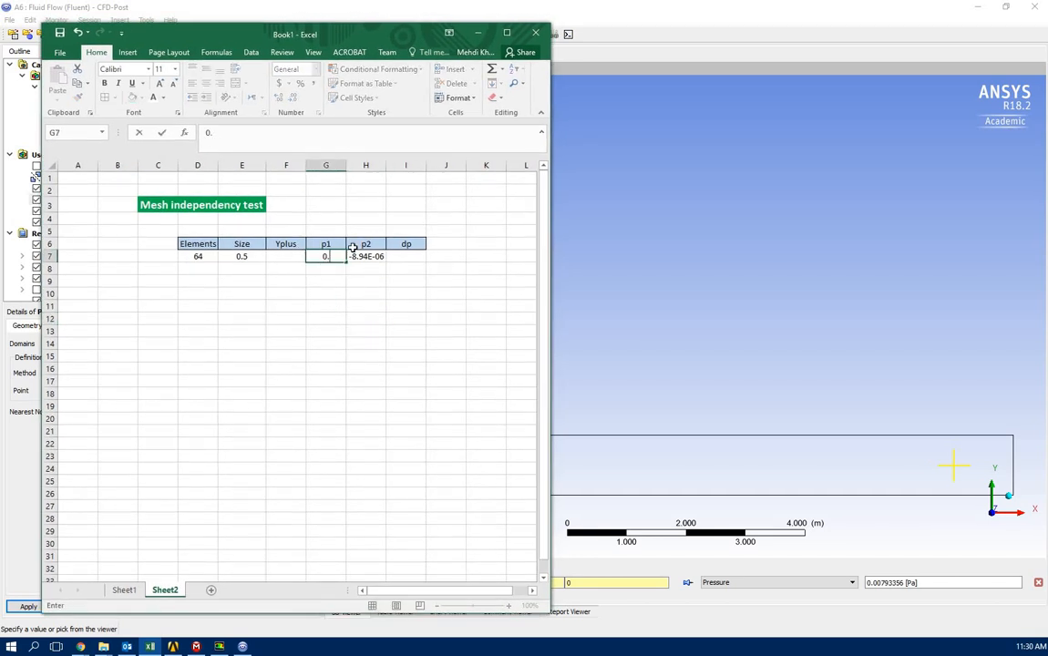
type("00793356")
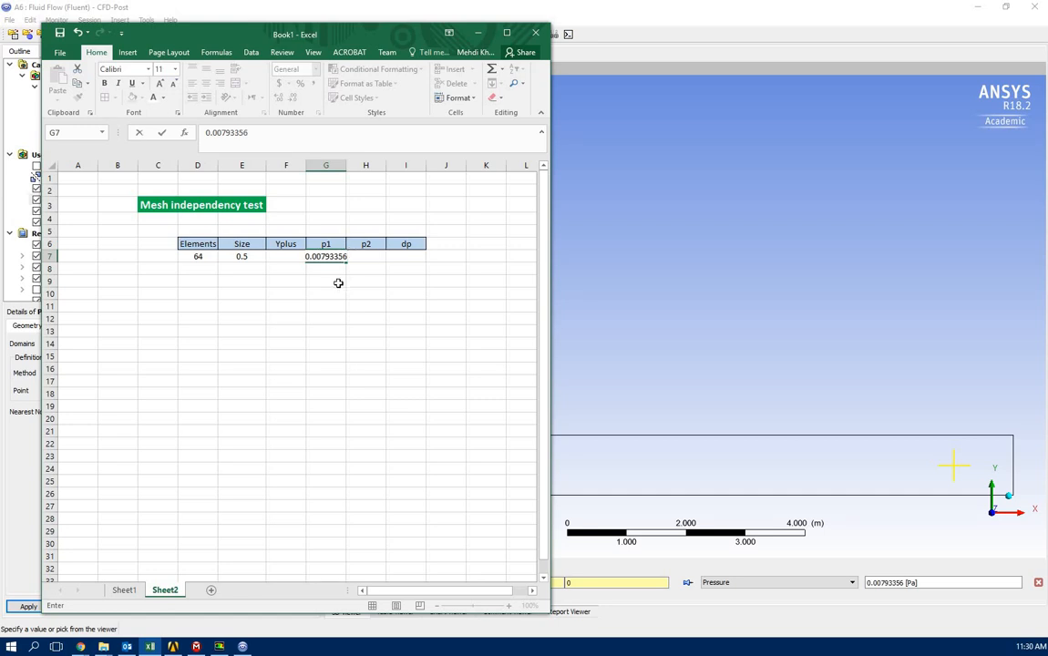
left_click(337, 290)
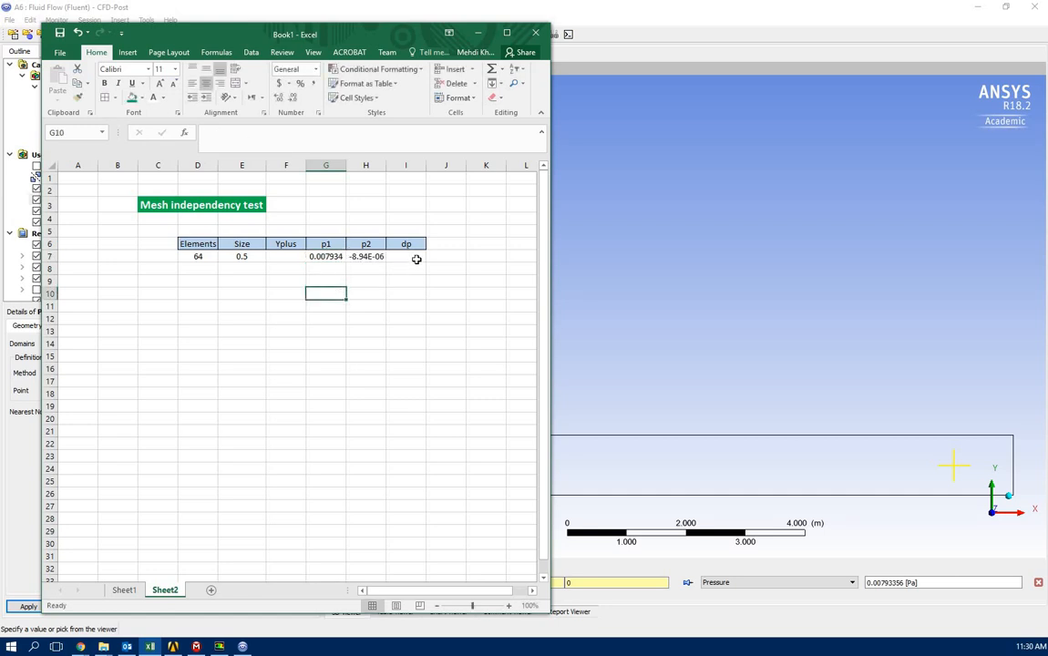
Calculate dp in cell I7 as p1 minus p2 with the formula =G7-H7
left_click(415, 259)
type("=")
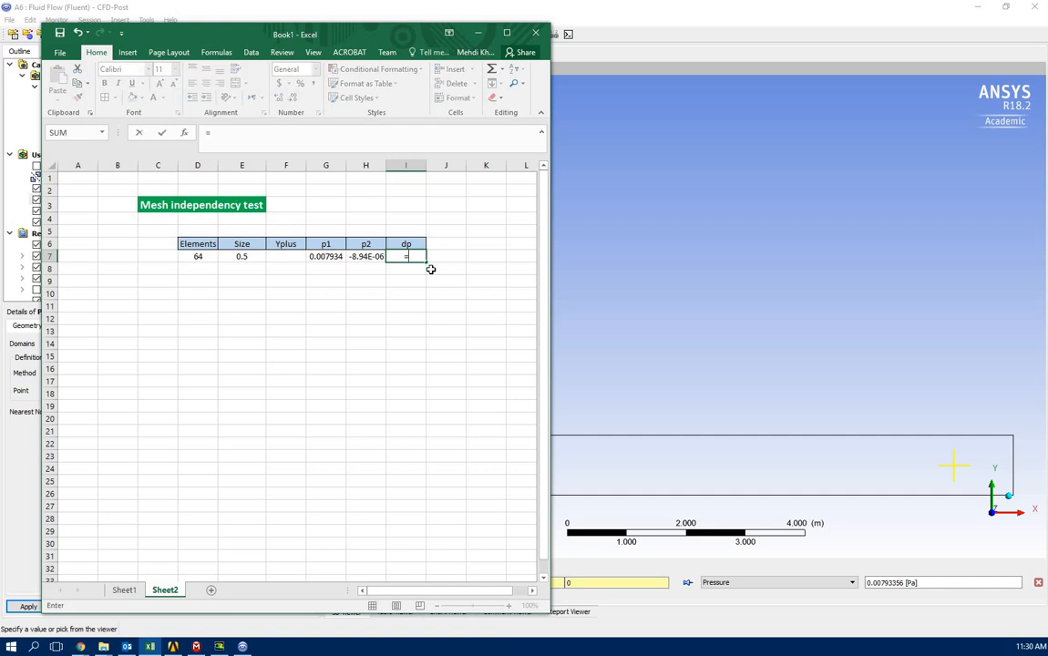
key("Left")
key("Left")
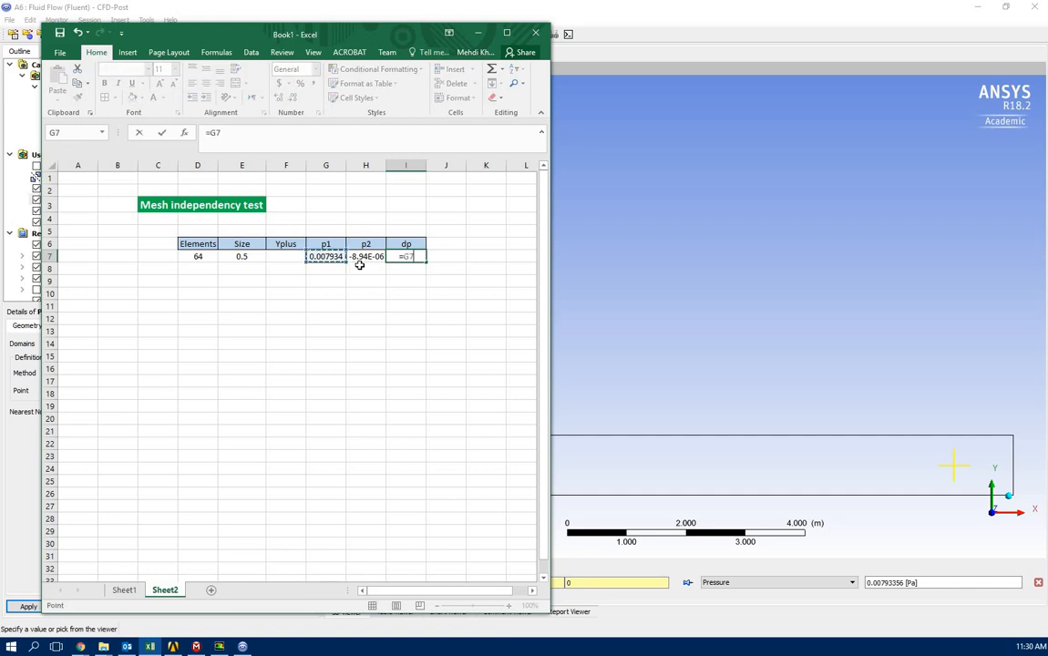
type("-")
left_click(364, 260)
key("Return")
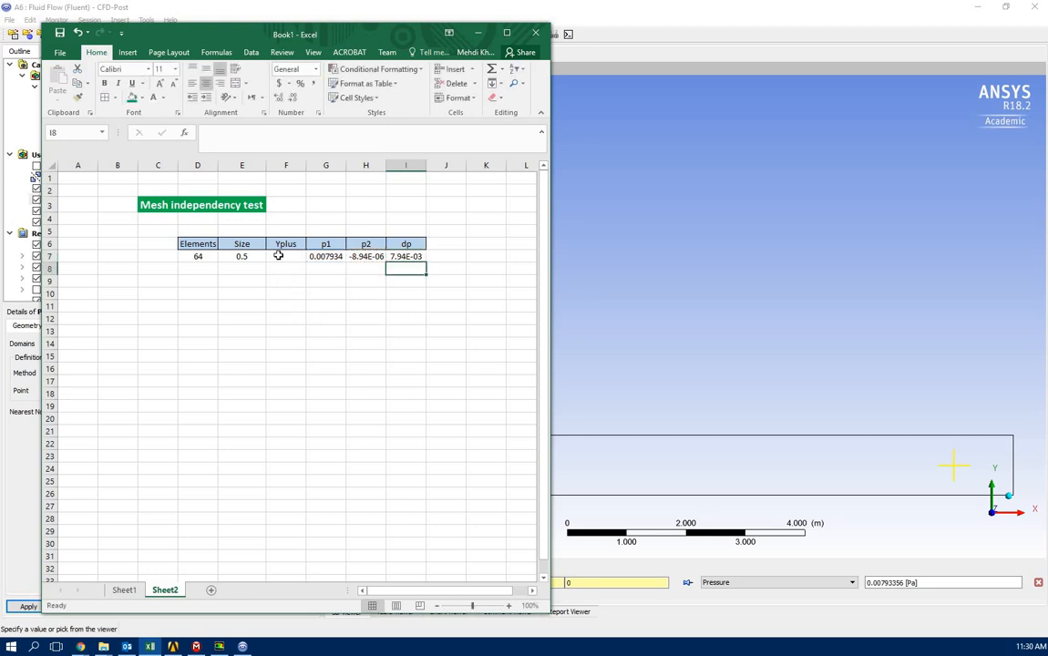
Return to CFD-Post, show the pressure contour on the domain and open its details
left_click(478, 33)
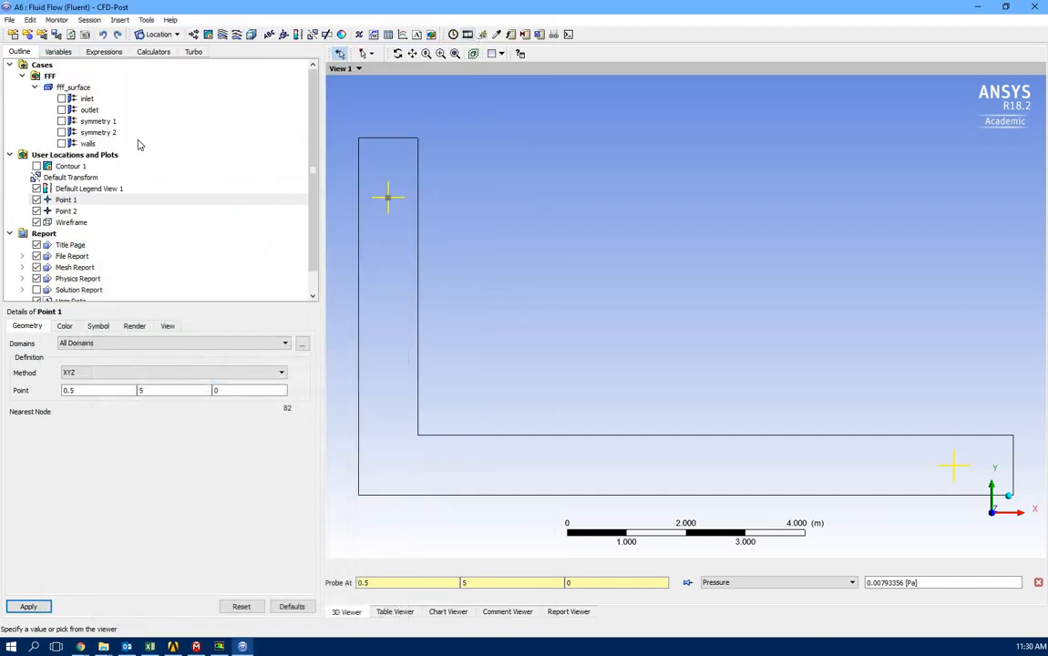
left_click(37, 166)
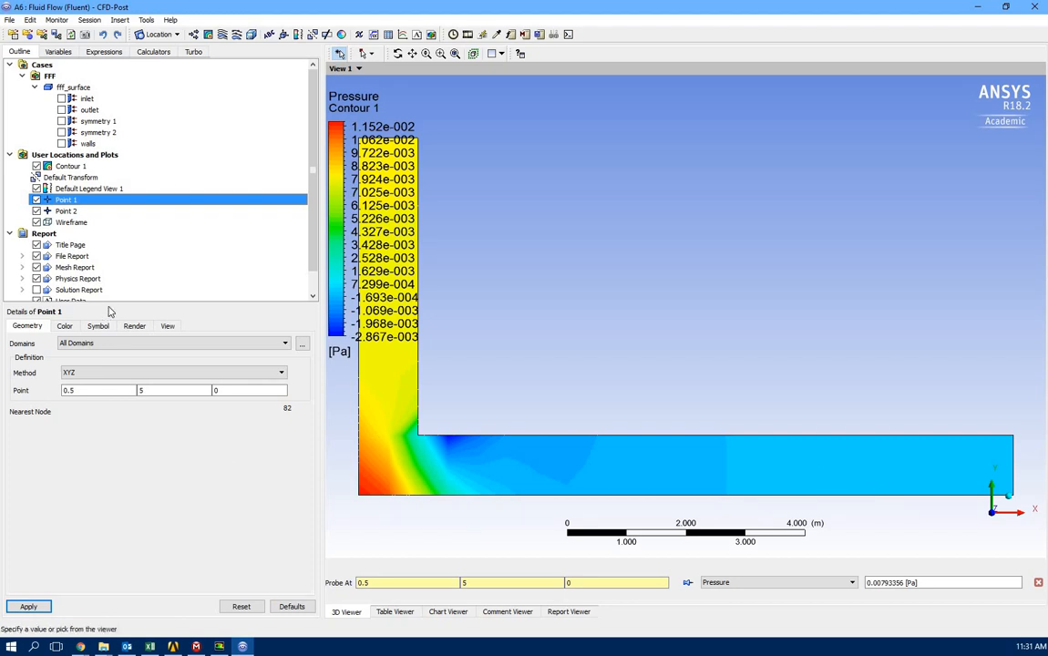
left_click(69, 167)
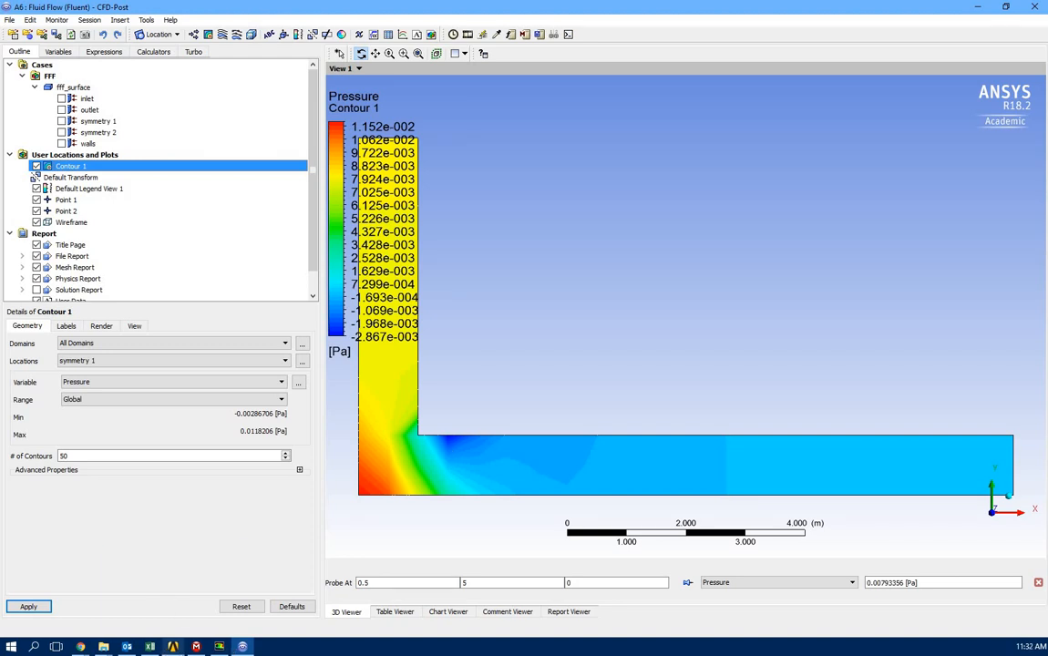
Switch to the browser to review the y+ law-of-the-wall reference page, and return to CFD-Post
mouse_move(80, 647)
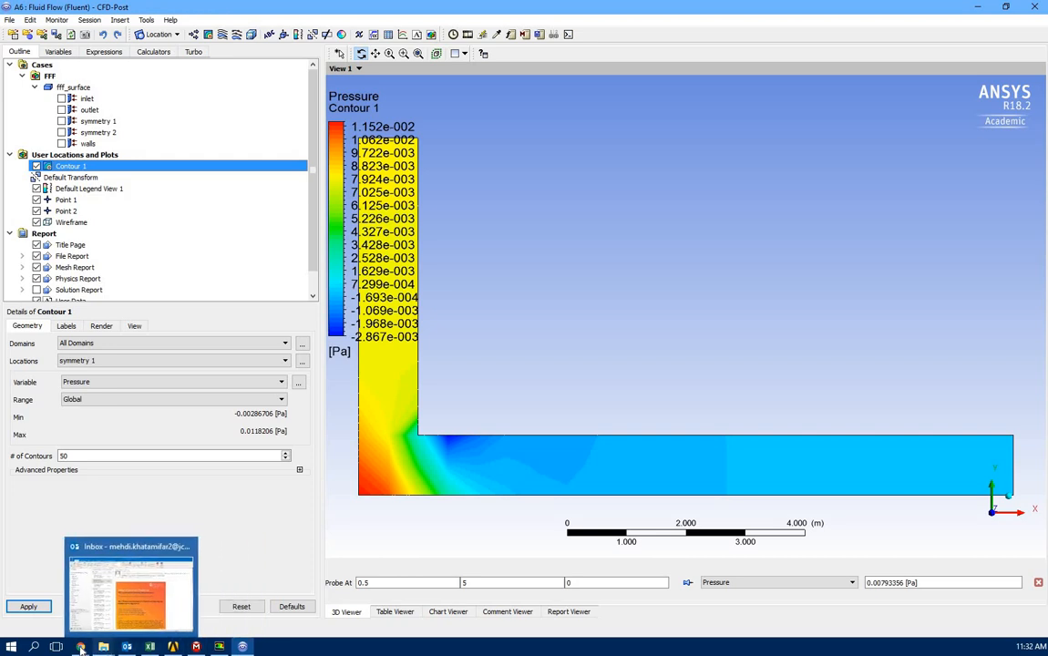
left_click(319, 547)
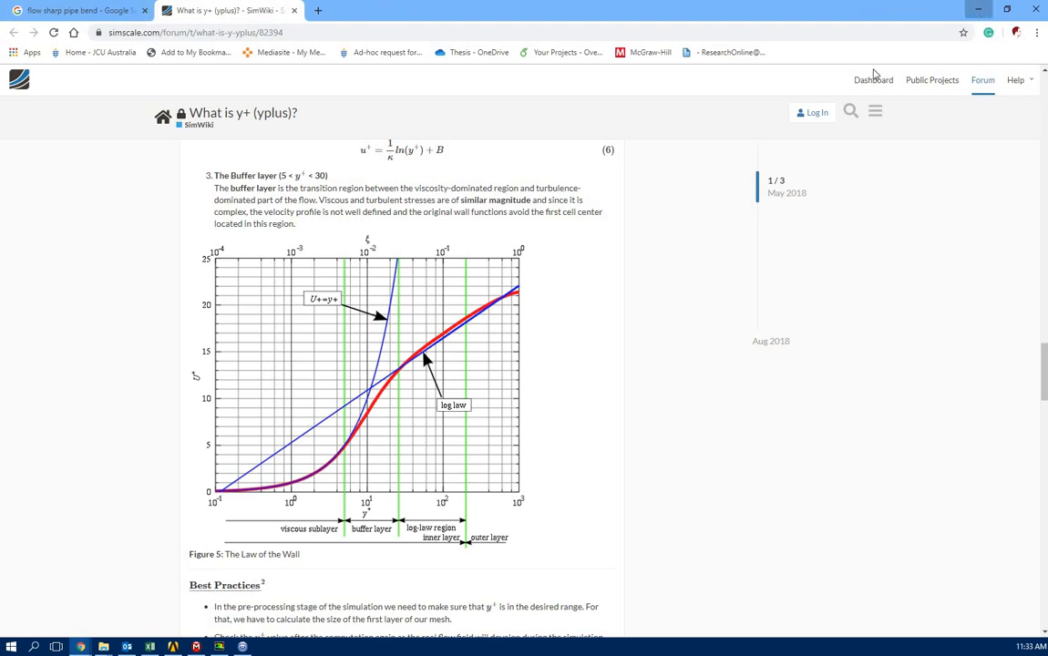
key("alt+Tab")
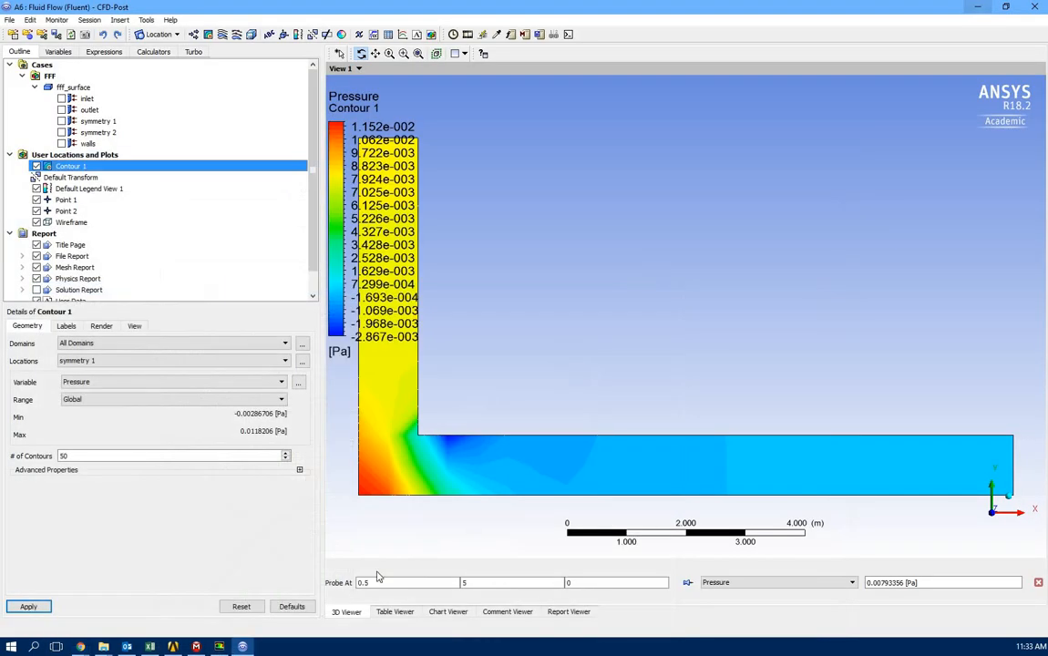
Change the contour variable to Velocity and apply it, keeping the whole L-shaped domain clear of the legend
left_click(100, 382)
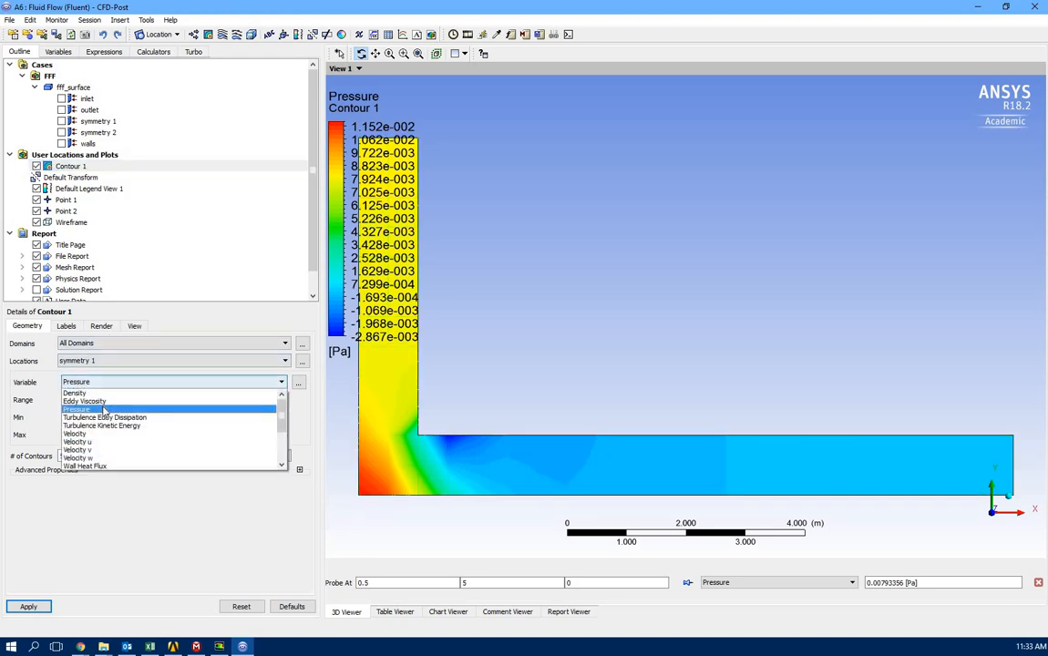
left_click(91, 434)
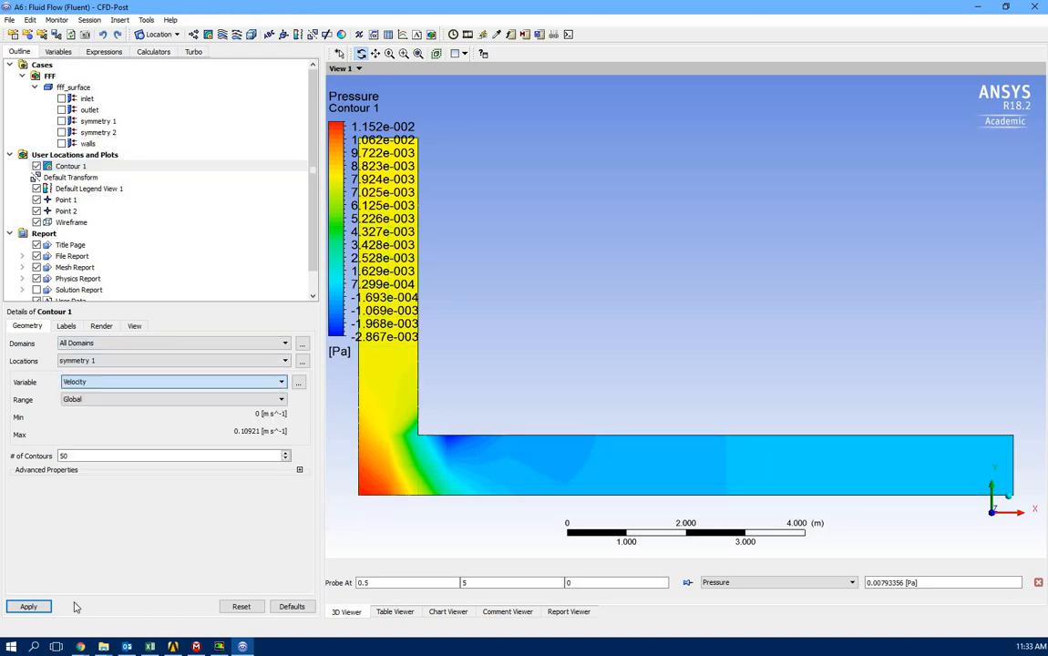
left_click(28, 607)
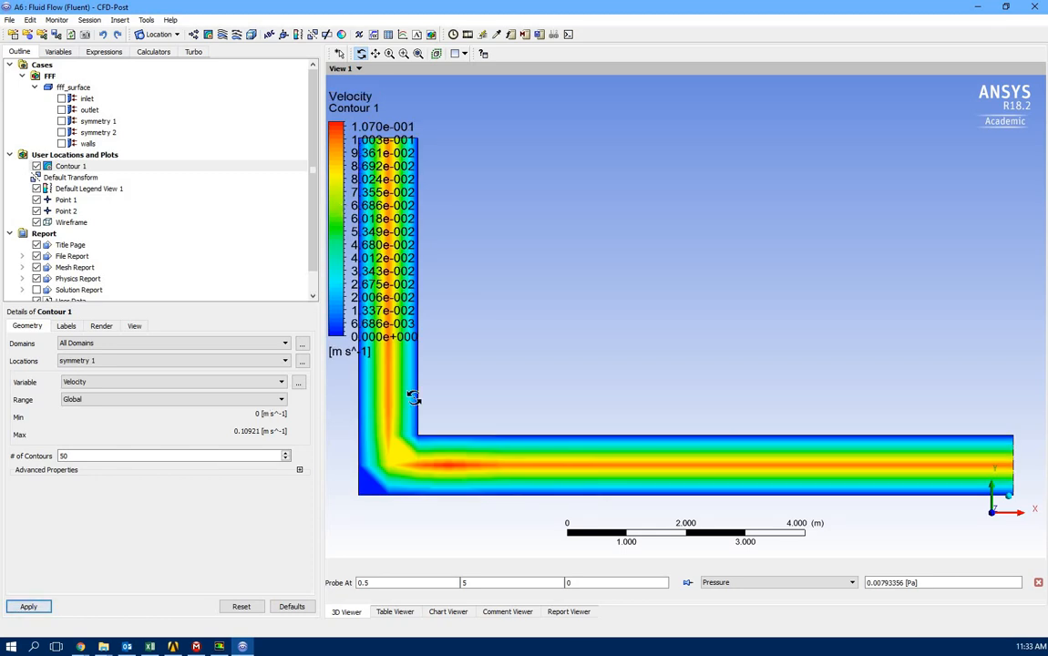
scroll(418, 446, "down", 3)
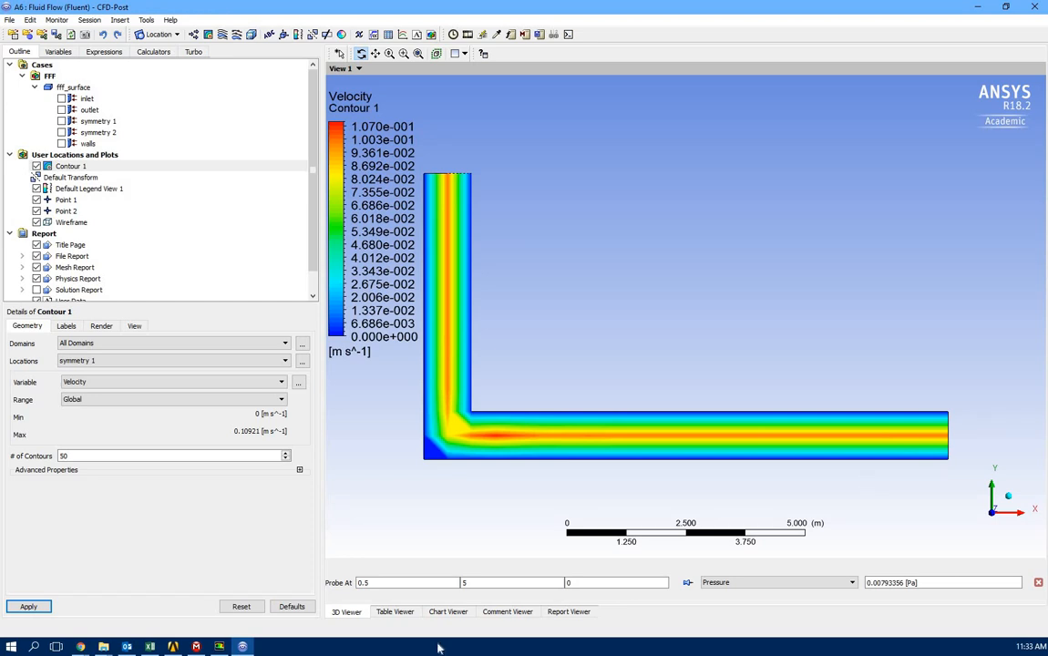
Examine the sharp-elbow flow picture in the browser's "flow sharp pipe bend" image search for comparison with the velocity contour
left_click(84, 647)
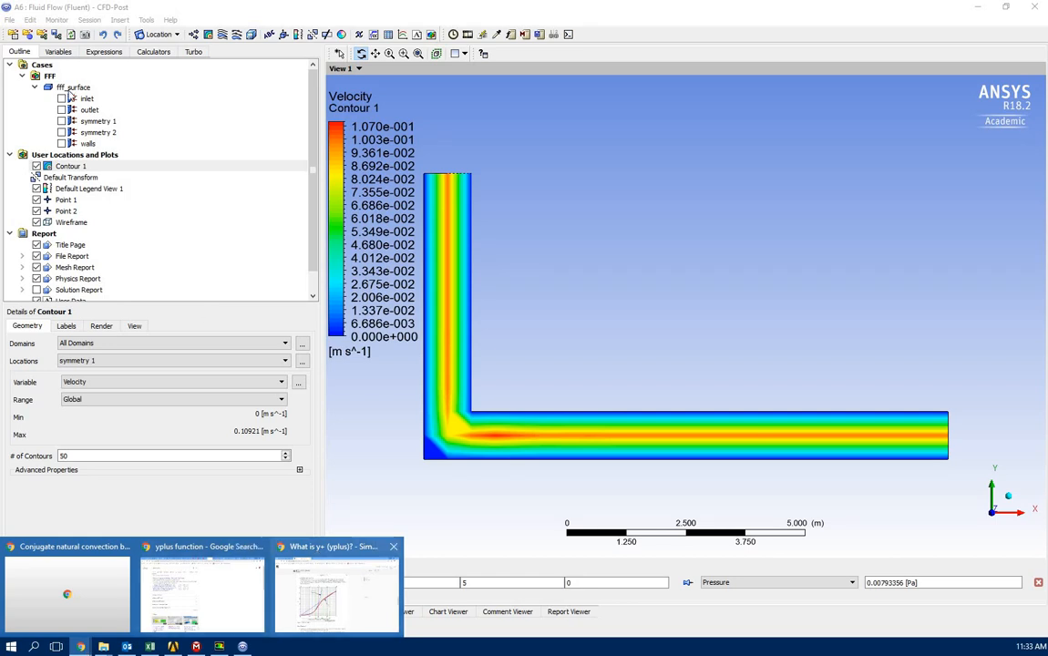
left_click(319, 547)
left_click(86, 12)
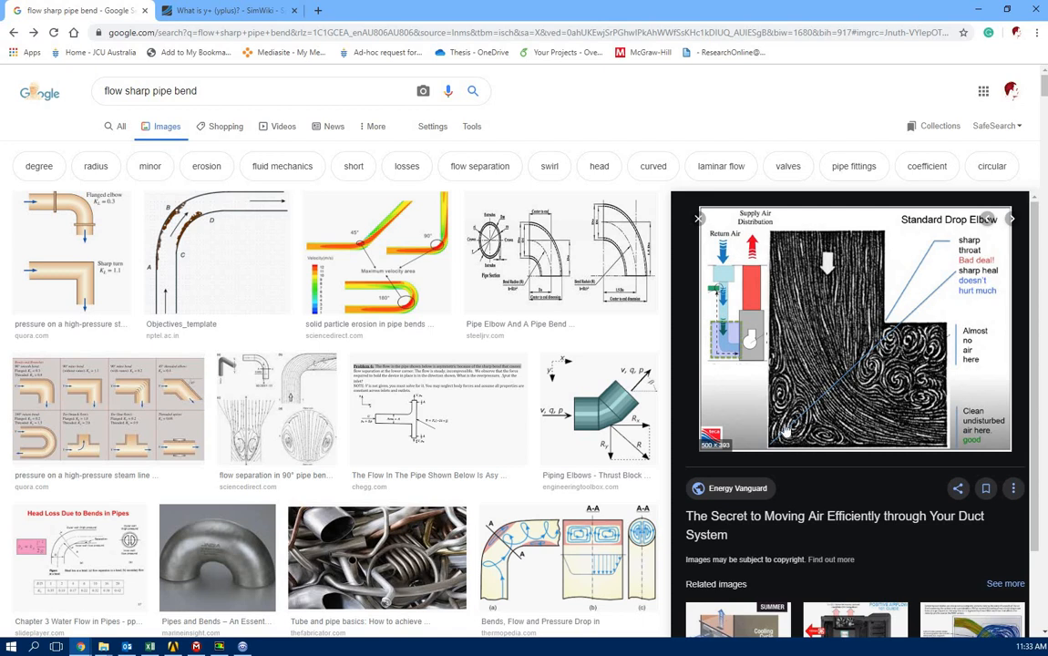
left_click(981, 9)
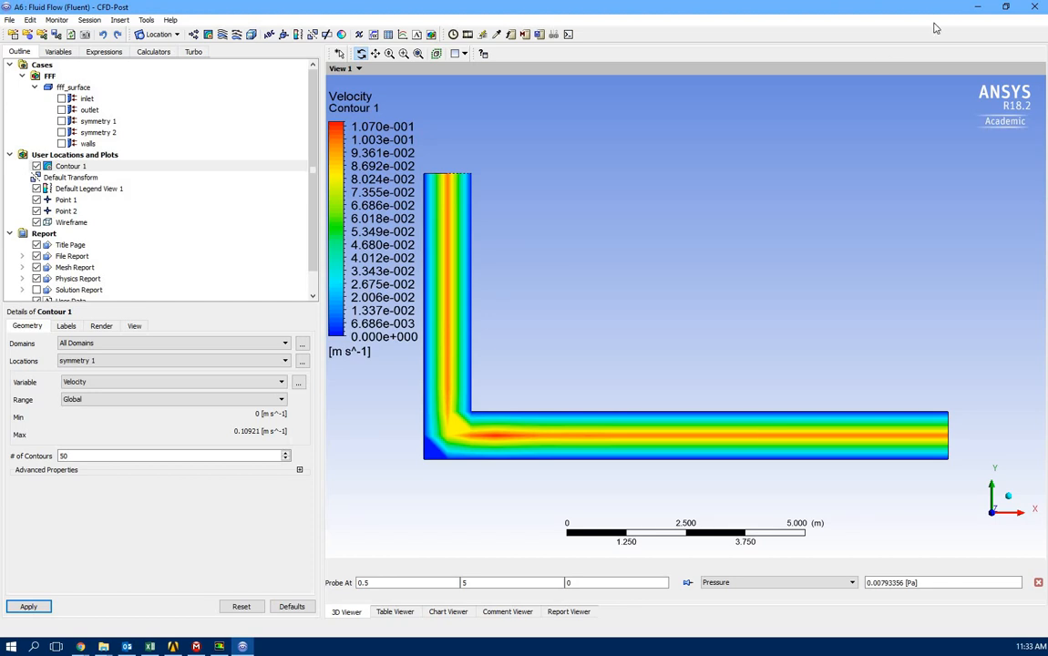
Close CFD-Post and switch to the Fluent solver window
left_click(1031, 5)
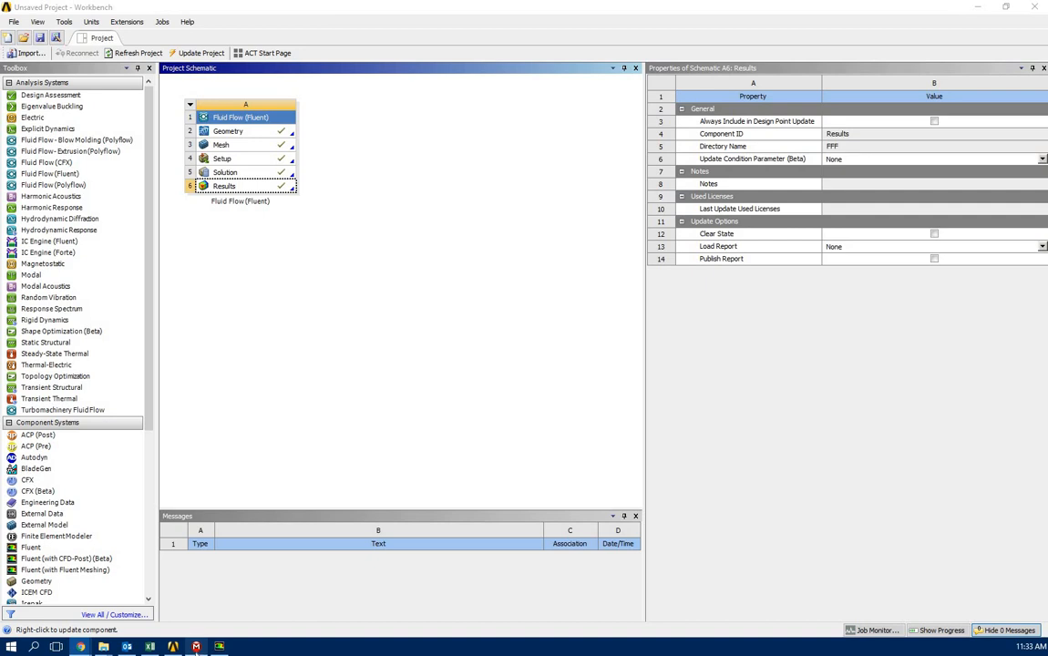
mouse_move(206, 650)
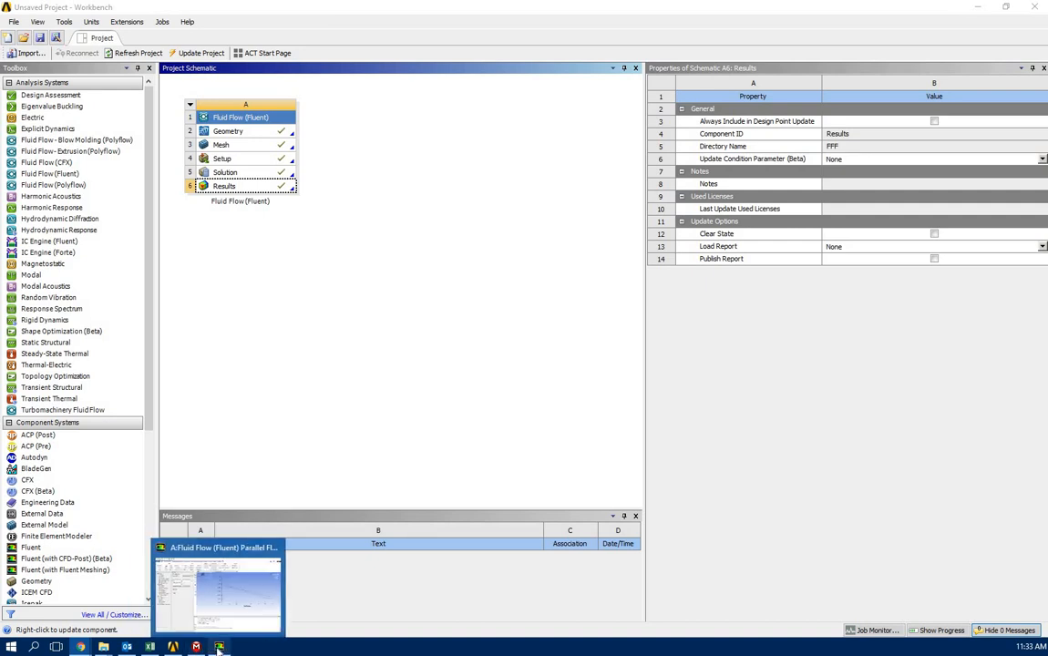
left_click(219, 647)
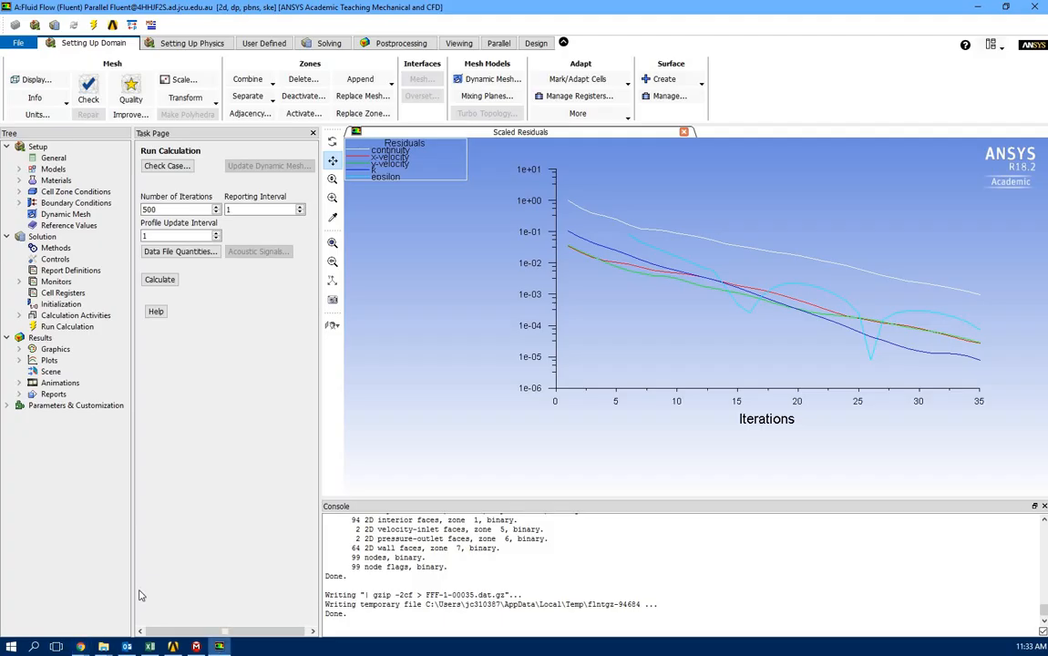
List the available result plots in Fluent and check the mesh independency table in Excel
left_click(19, 361)
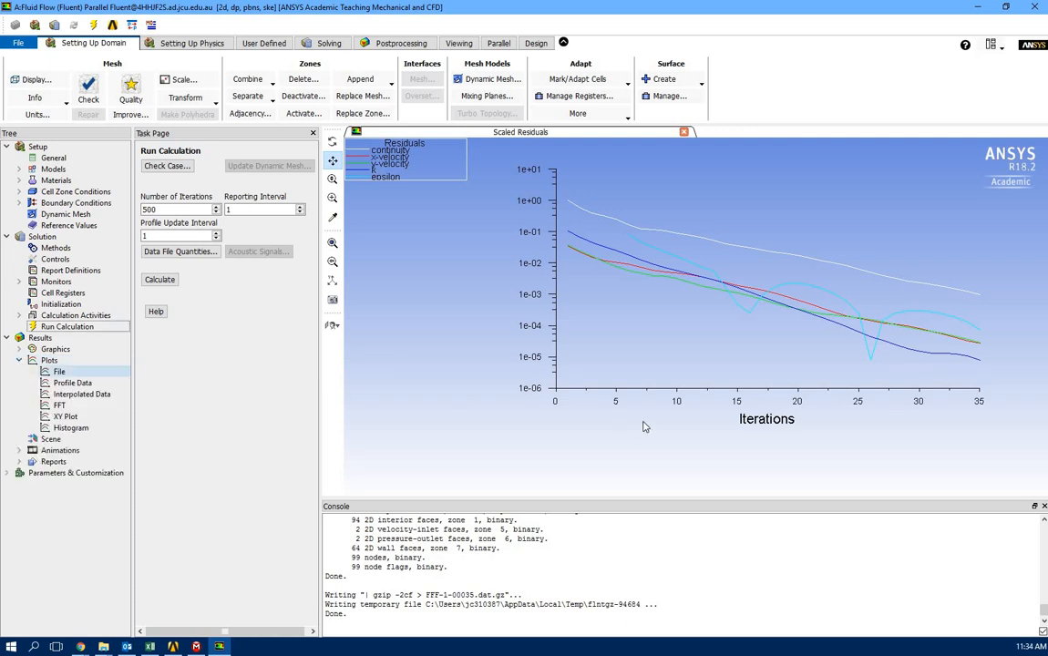
left_click(149, 646)
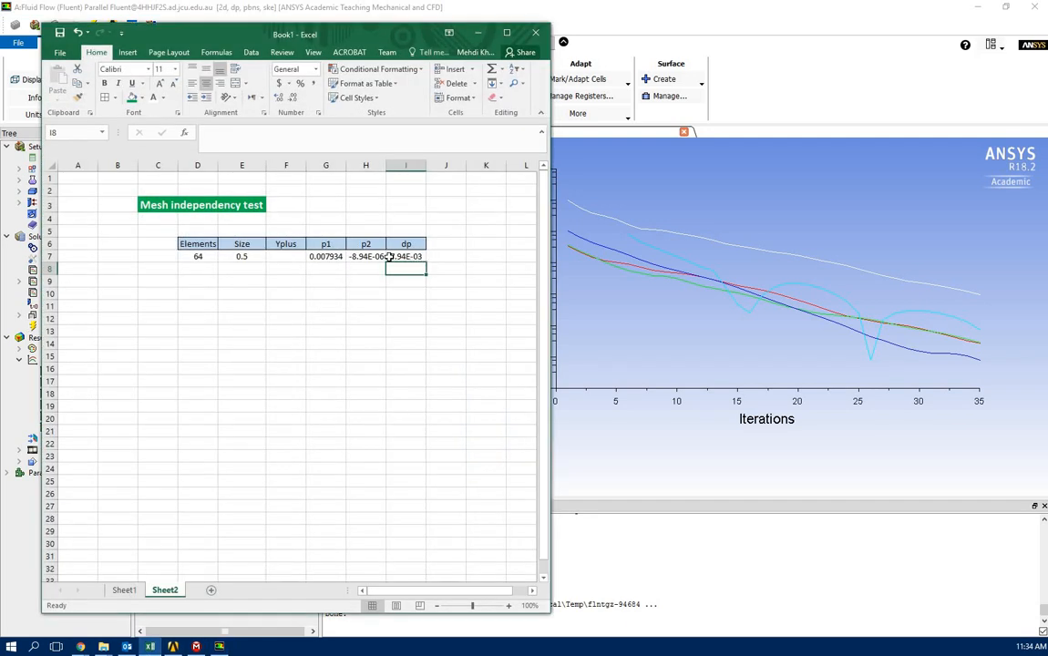
left_click(598, 24)
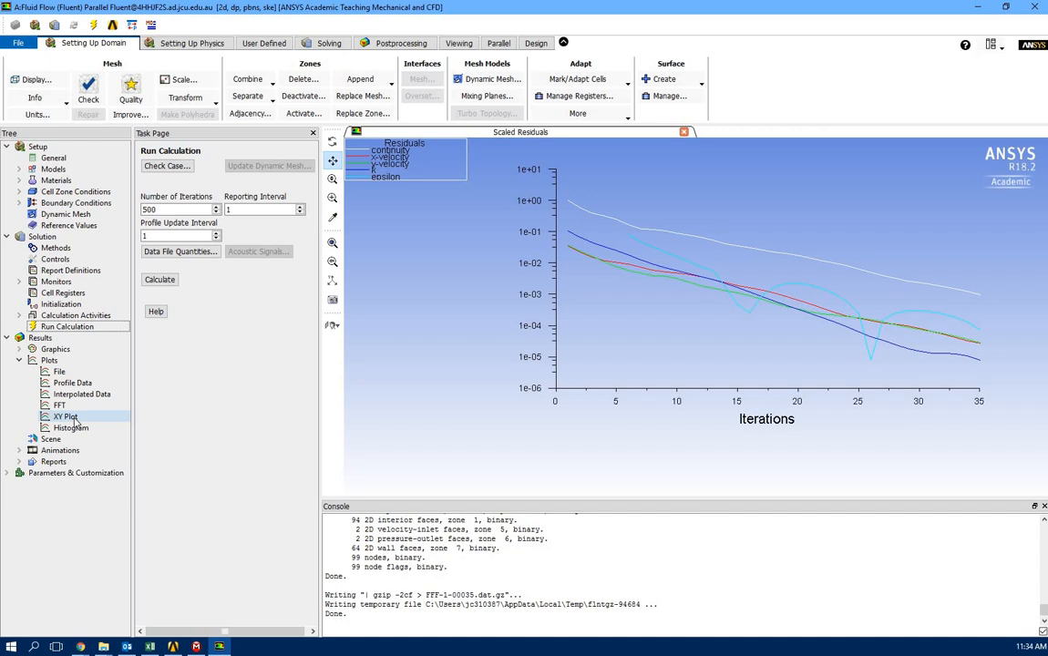
Create an XY plot of the turbulence quantity Wall Yplus on the walls surface against position
double_click(76, 421)
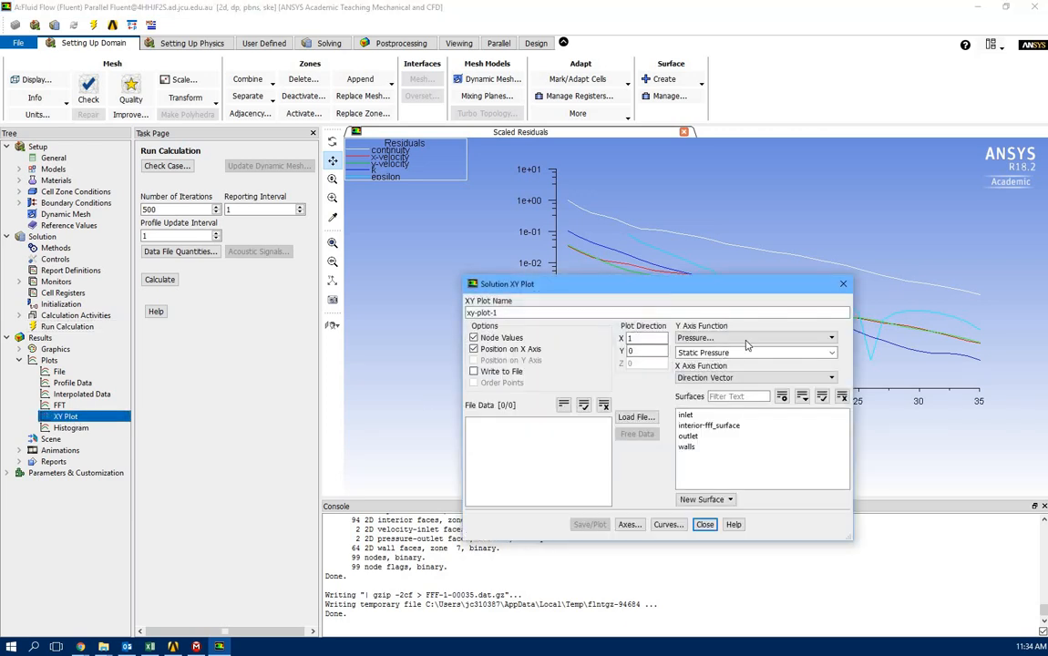
left_click(764, 338)
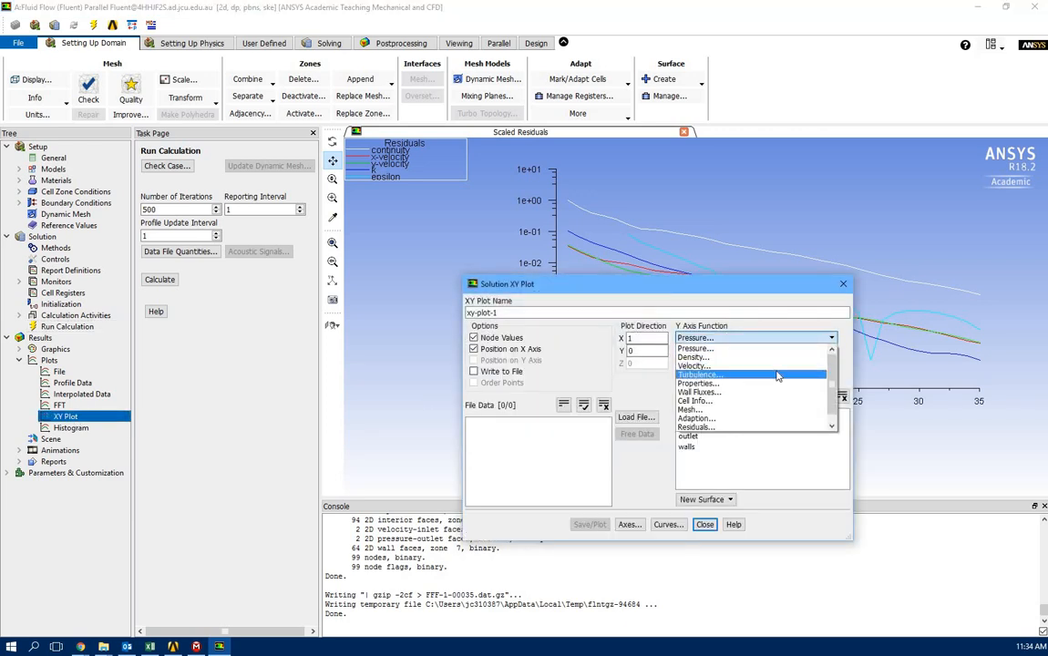
left_click(776, 371)
left_click(832, 354)
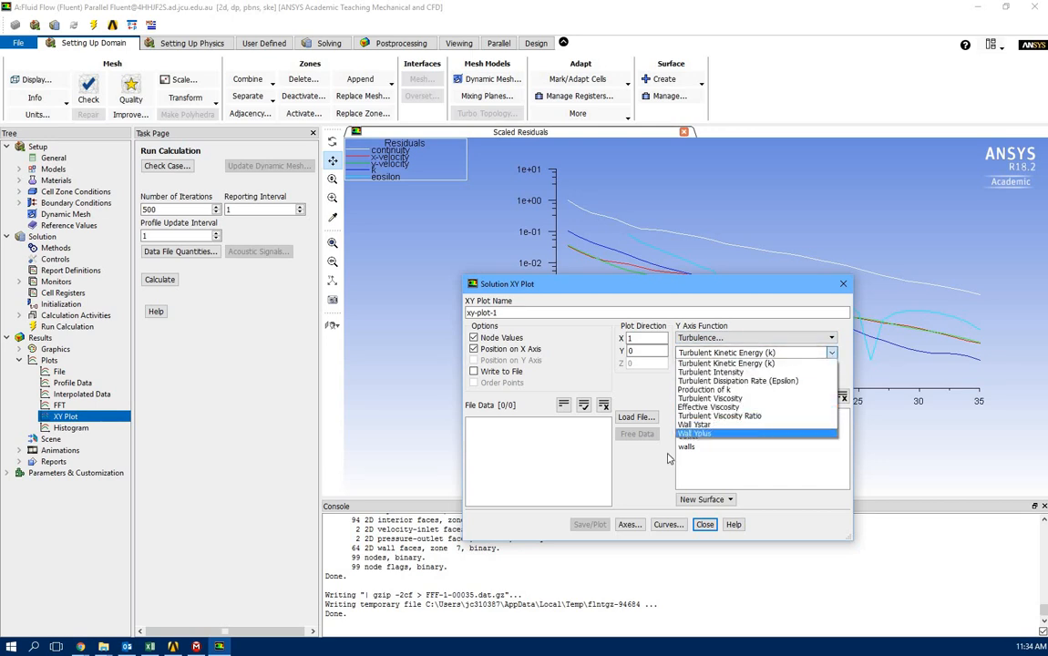
left_click(764, 434)
left_click(688, 437)
left_click(688, 448)
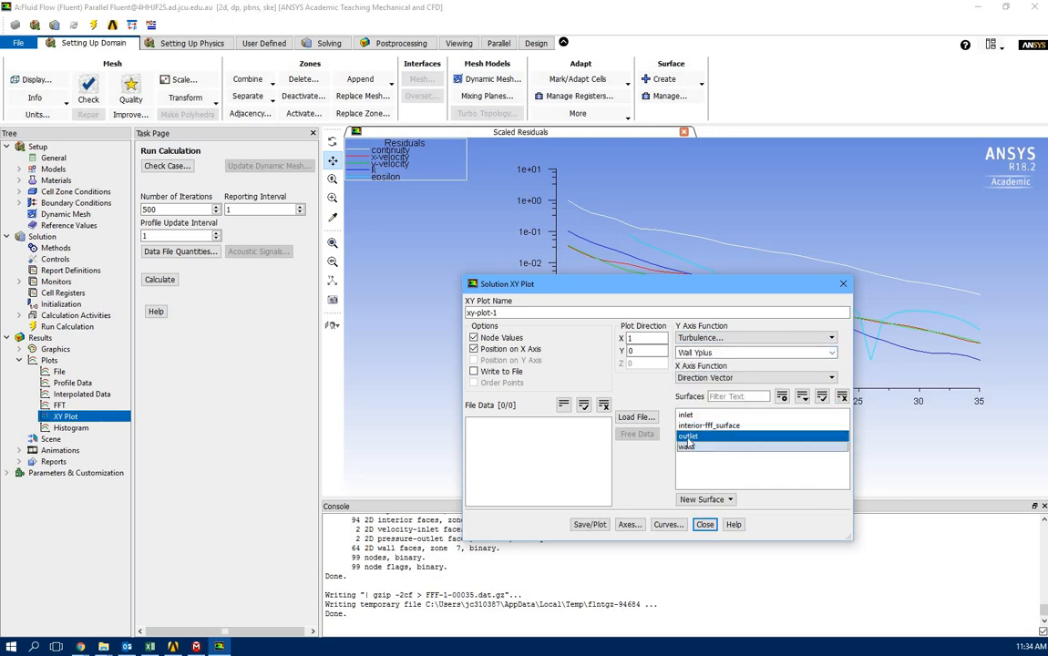
left_click(688, 437)
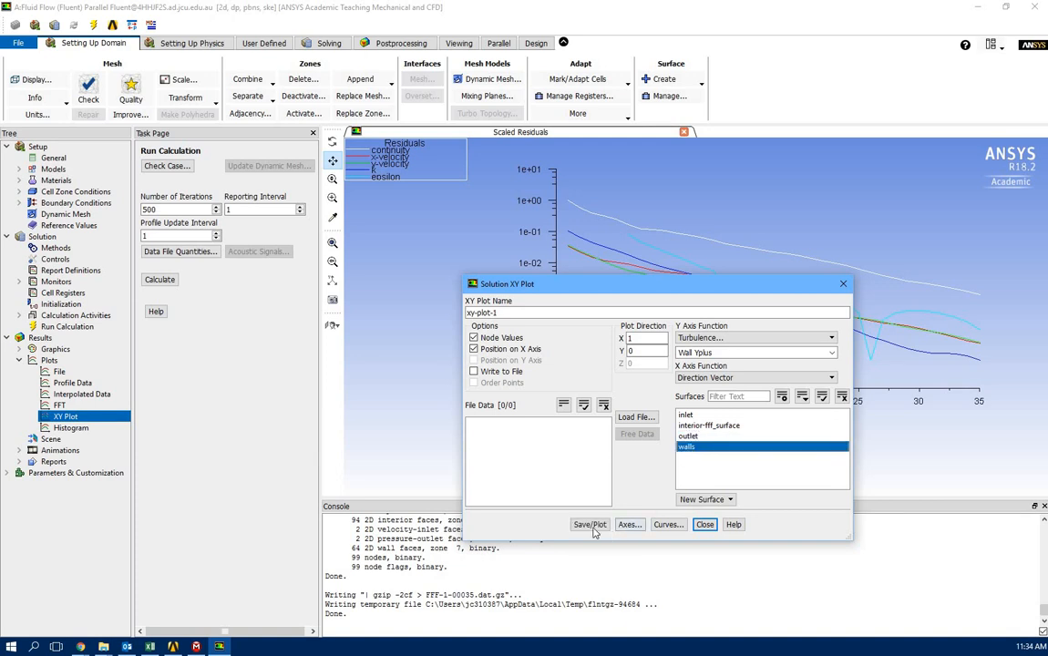
left_click(590, 524)
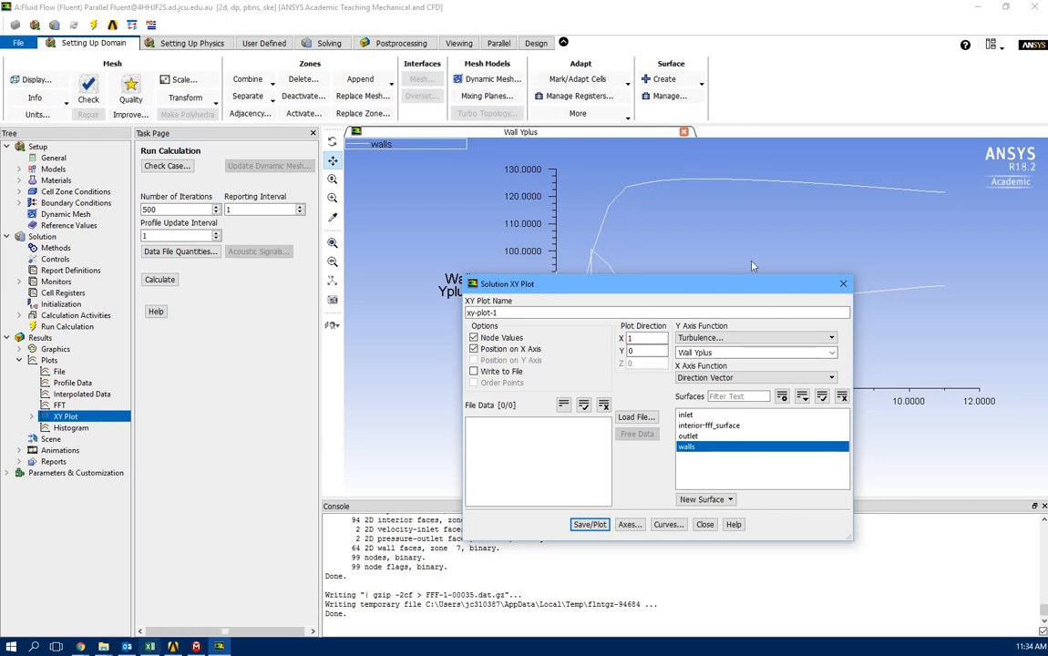
Enter 128 as the Yplus of the 64-element mesh in the Excel table and close Fluent's XY plot dialog
left_click(150, 646)
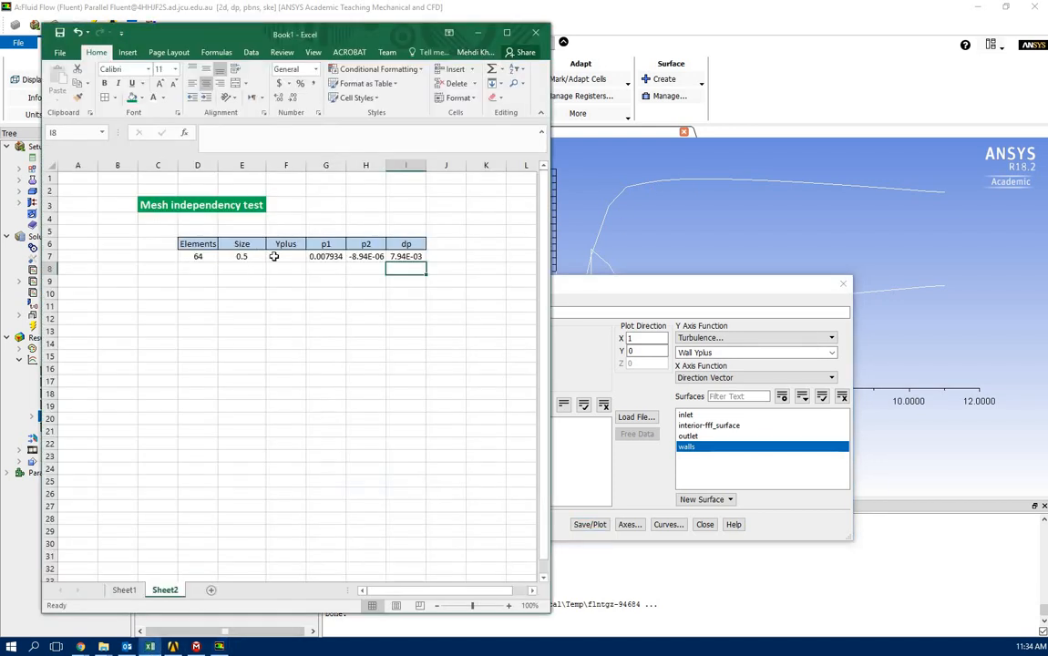
left_click(273, 256)
type("128")
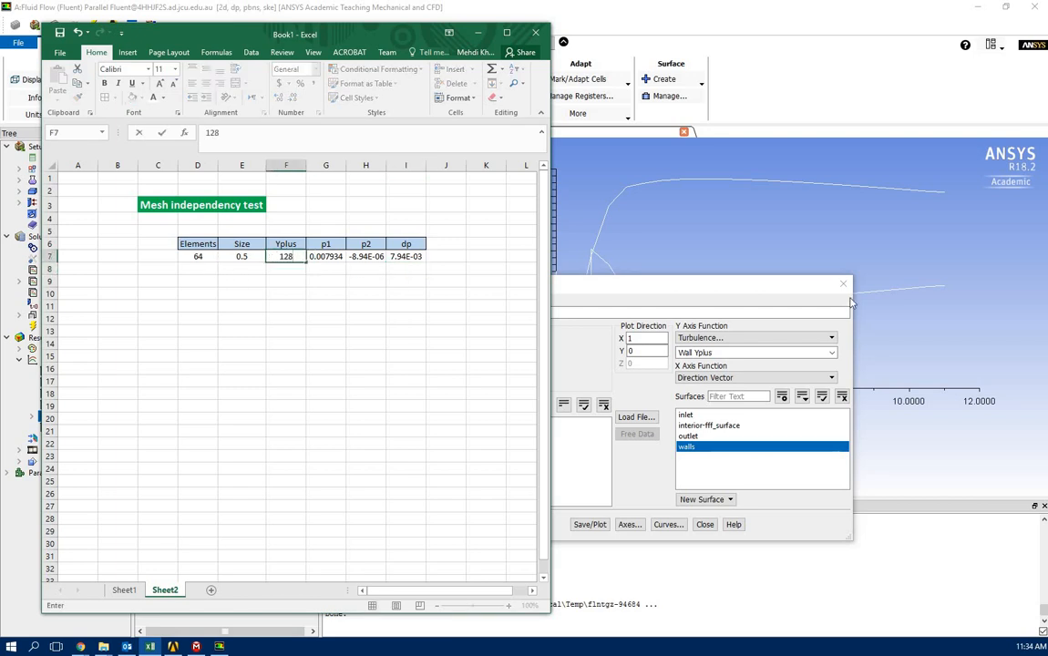
left_click(843, 287)
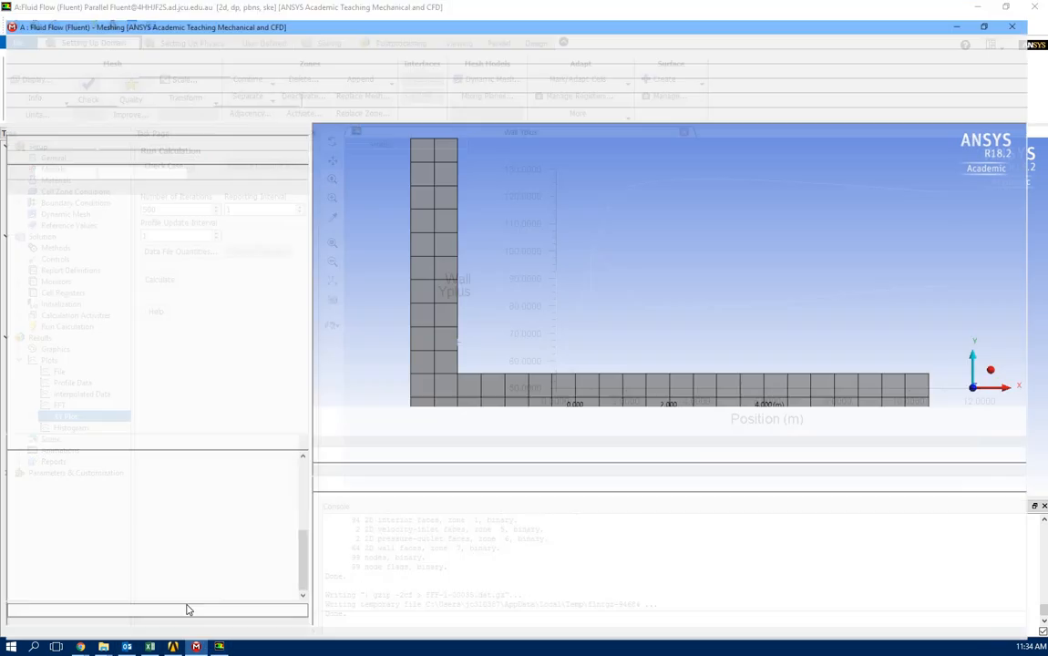
Switch to the Meshing window, set the mesh's Max Face Size to 0.2 m, and regenerate and update the mesh
left_click(187, 604)
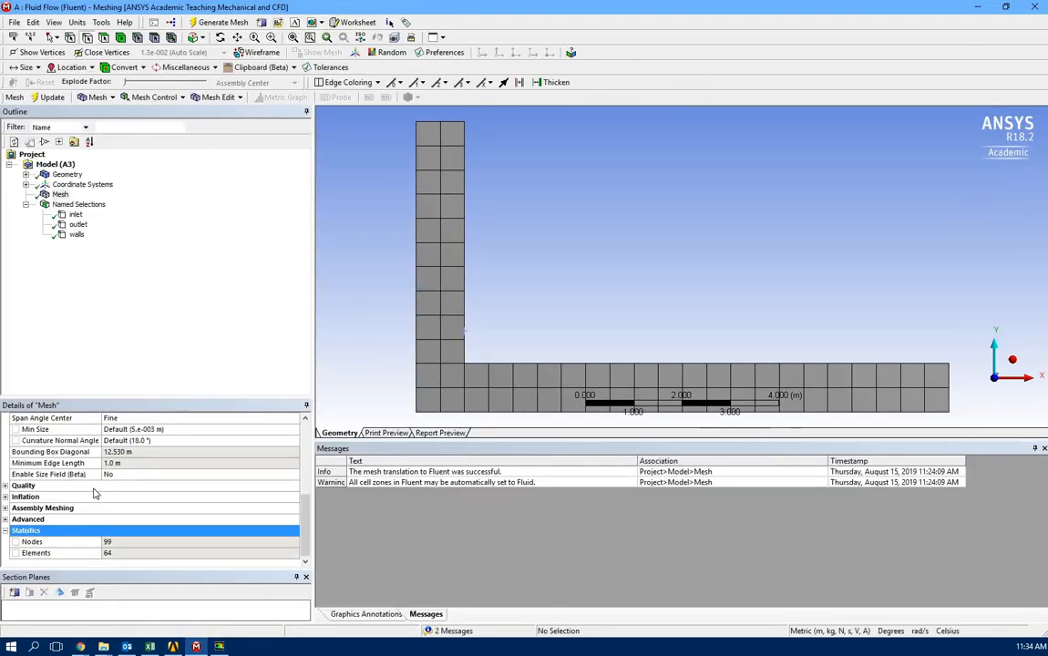
scroll(103, 485, "up", 3)
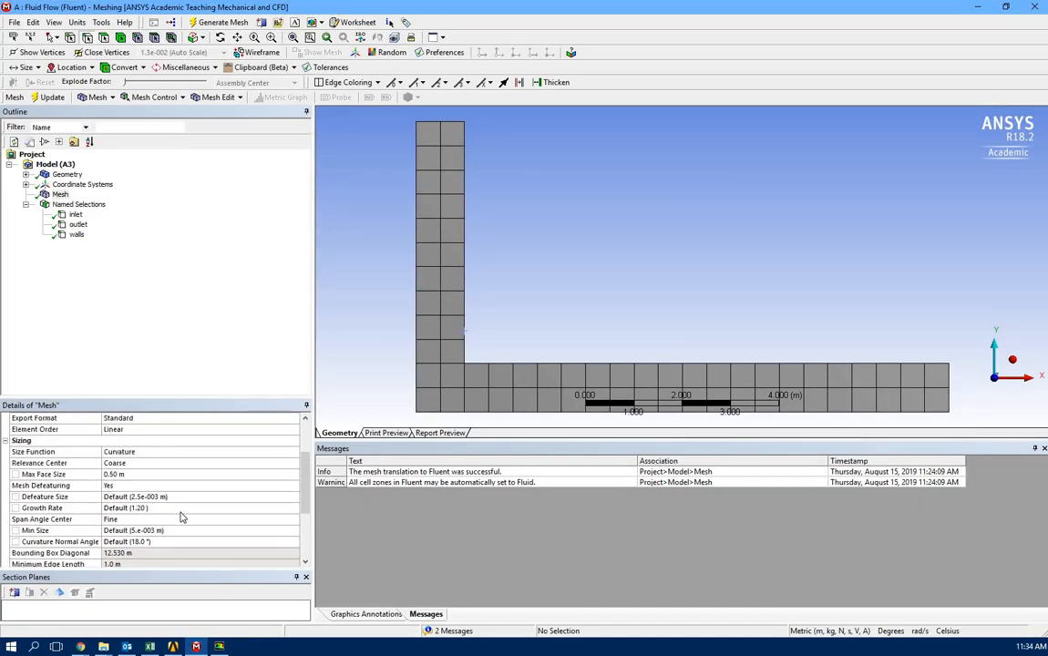
left_click(165, 474)
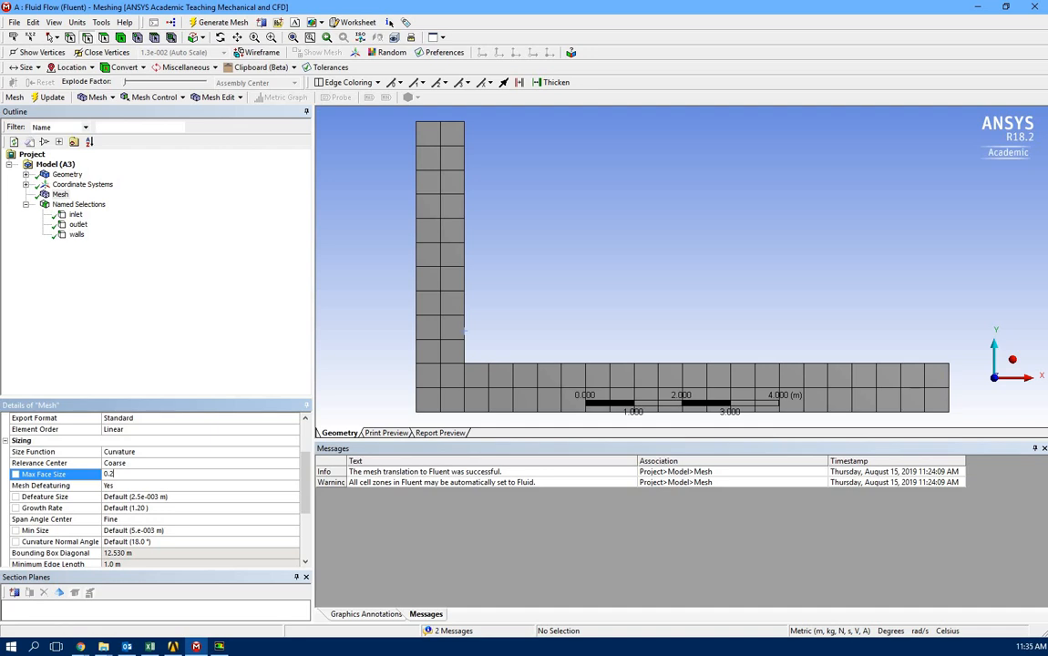
key("Return")
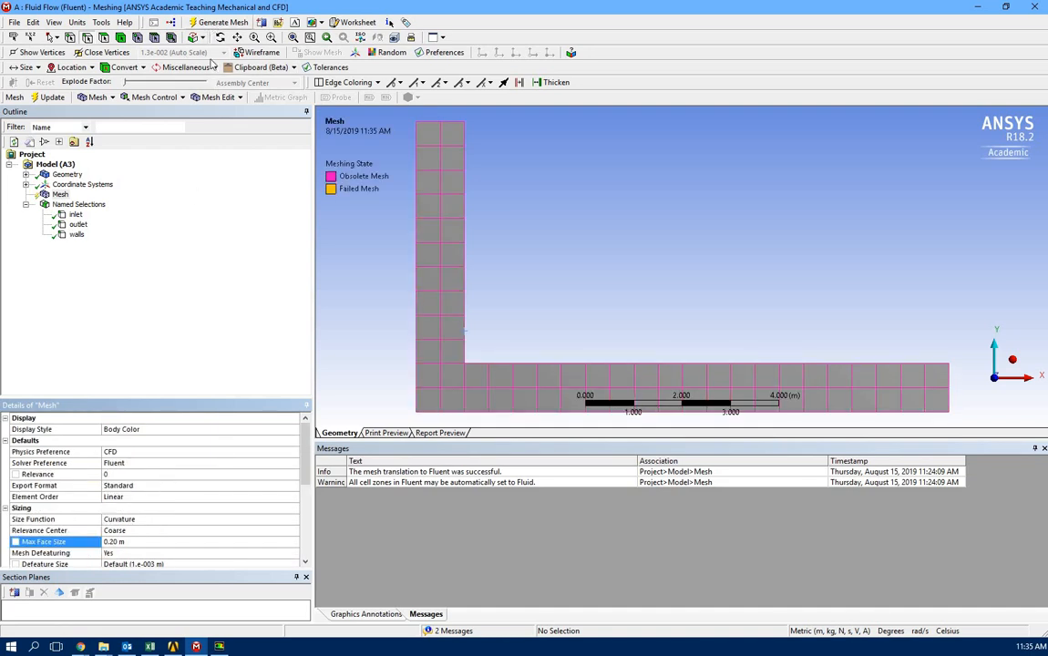
left_click(219, 287)
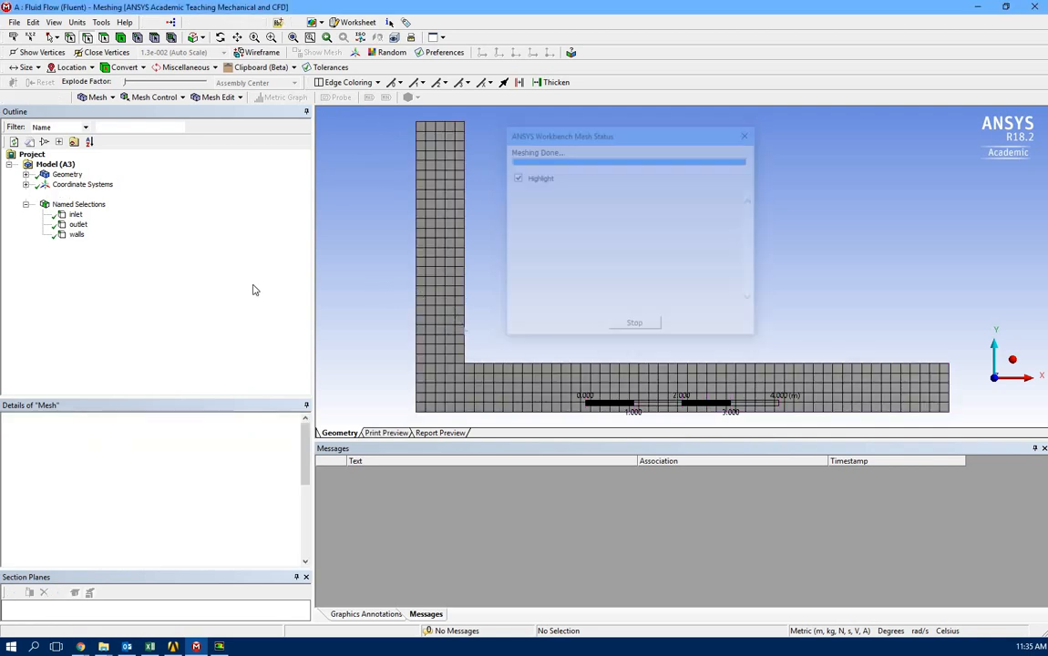
left_click(42, 101)
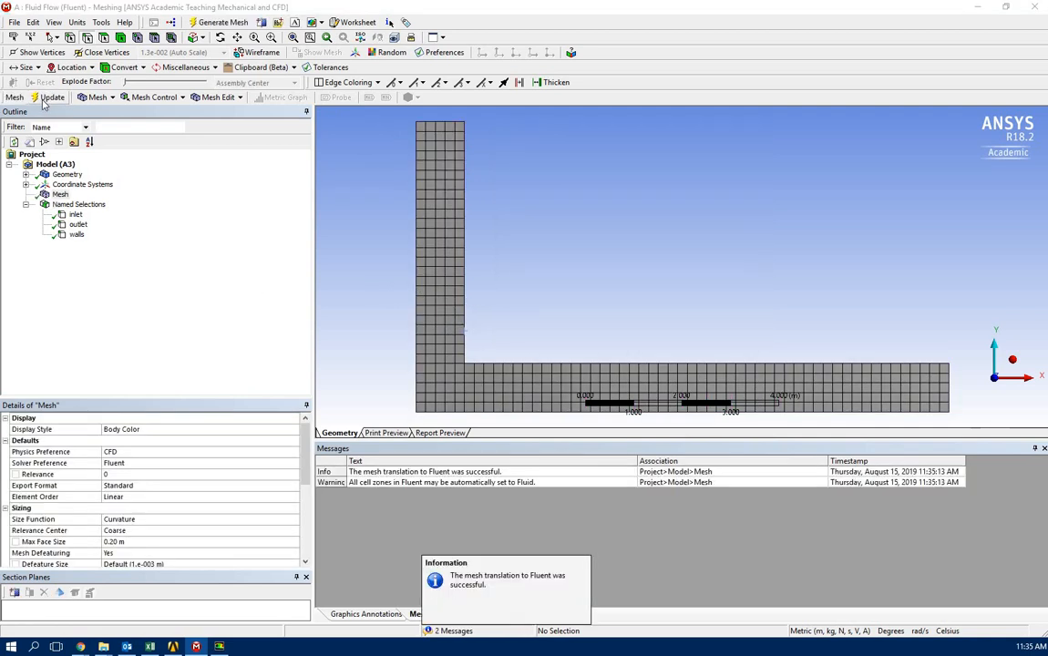
Update the Setup cell of the Fluid Flow system in Workbench with the refined mesh and switch to Fluent
left_click(978, 10)
left_click(173, 646)
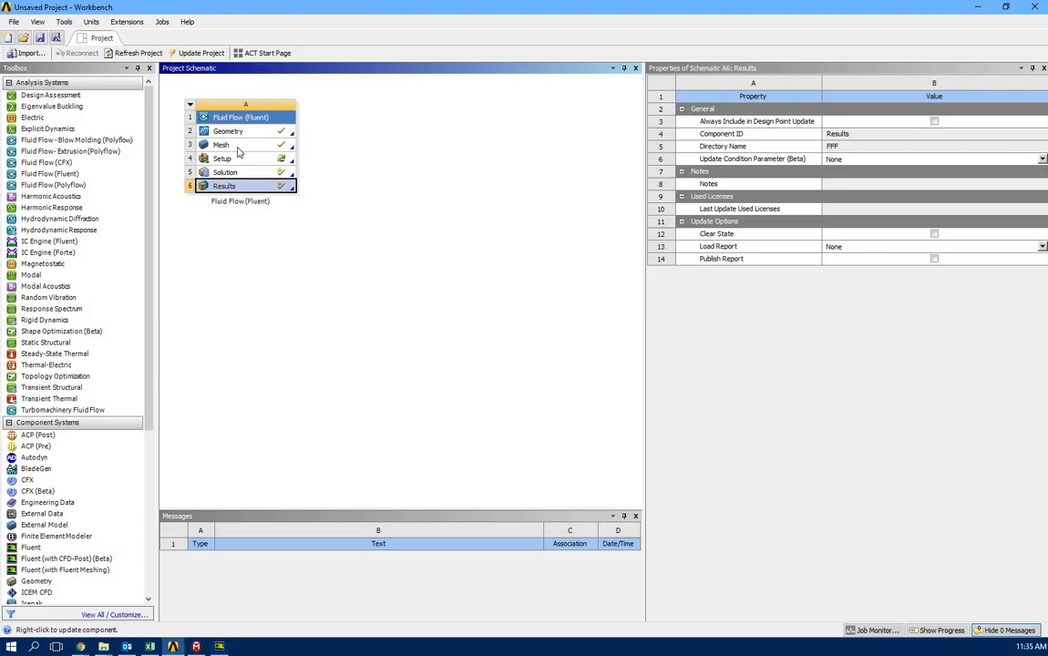
left_click(239, 160)
right_click(240, 161)
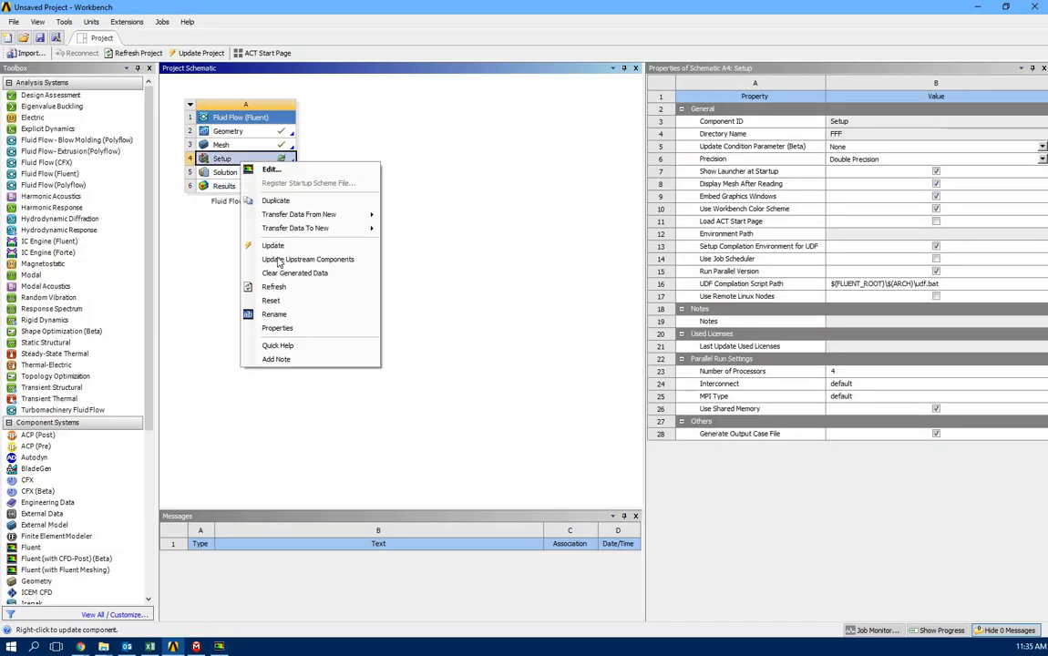
left_click(277, 248)
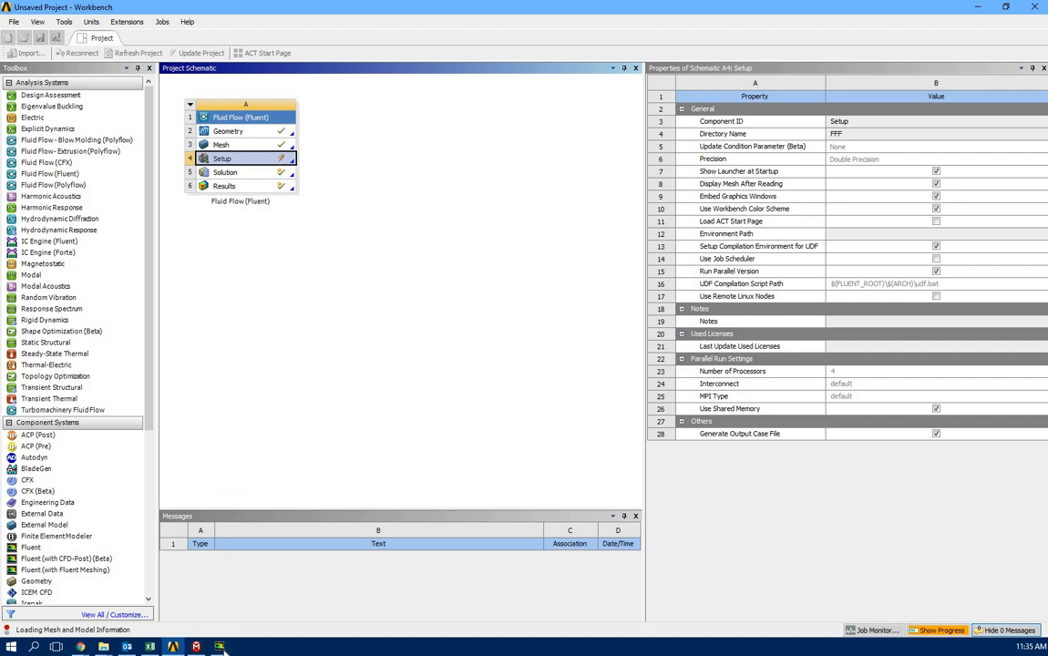
mouse_move(221, 647)
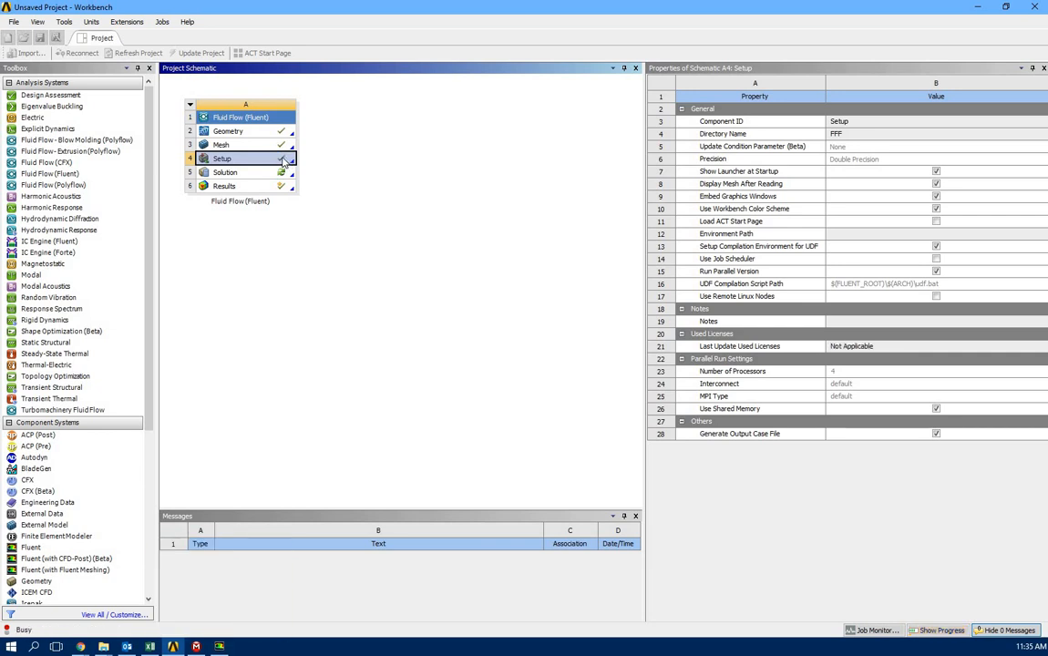
left_click(222, 648)
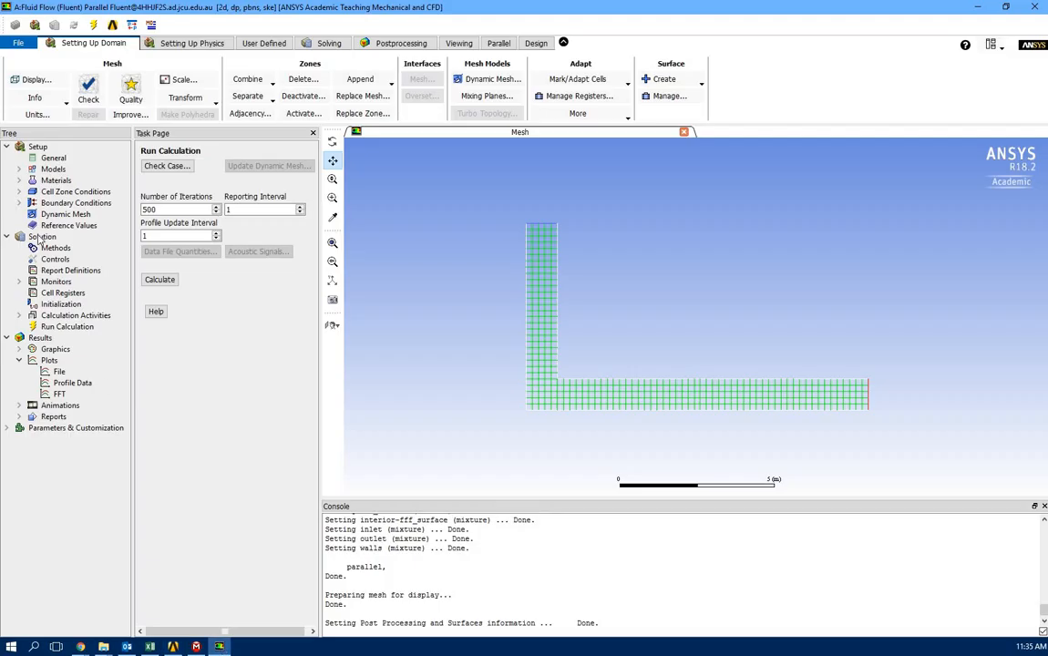
Initialize the solution with hybrid initialization and run the calculation with 500 iterations
left_click(57, 306)
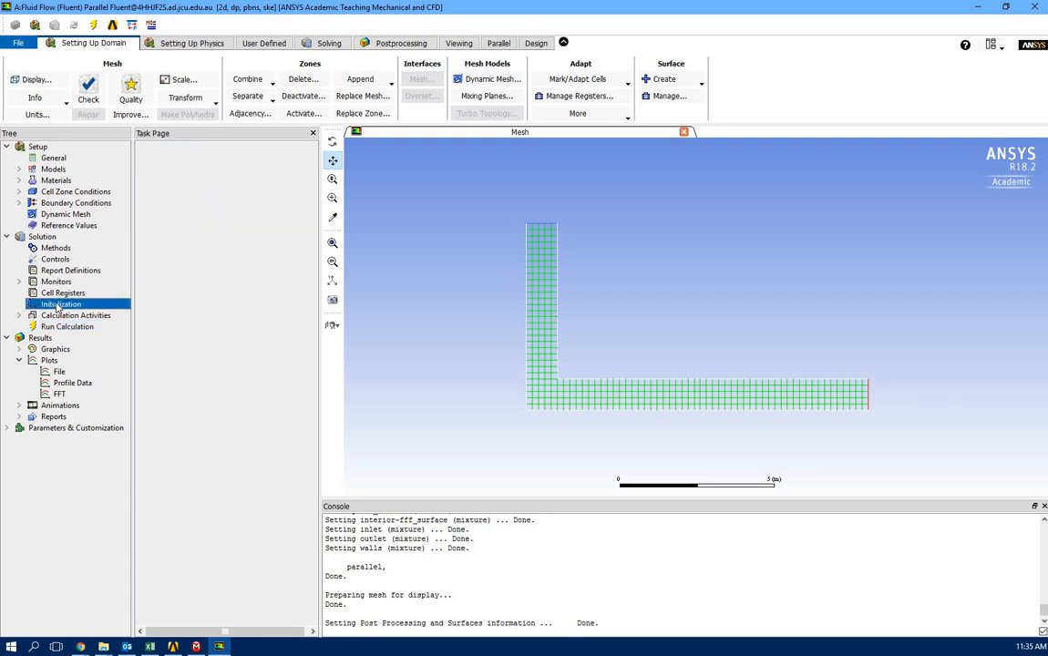
left_click(228, 207)
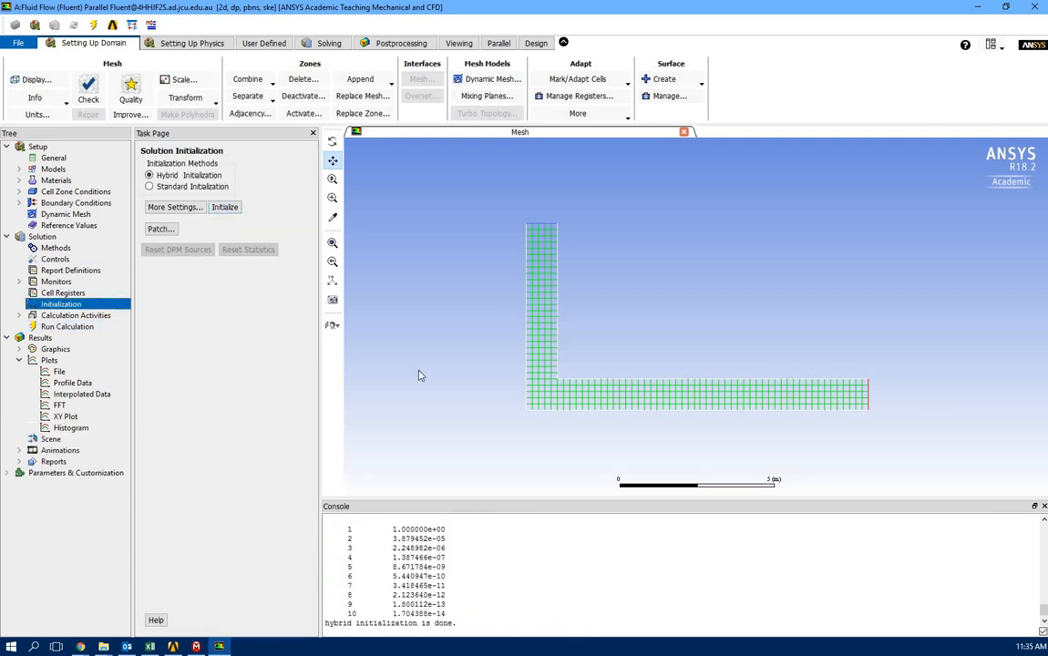
left_click(66, 327)
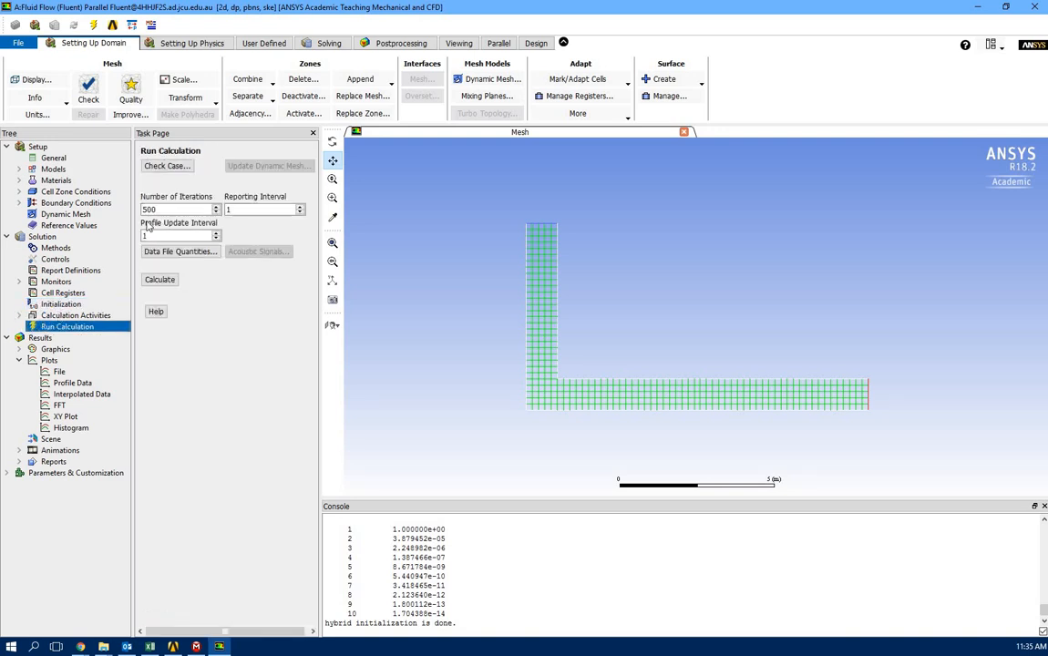
left_click(160, 280)
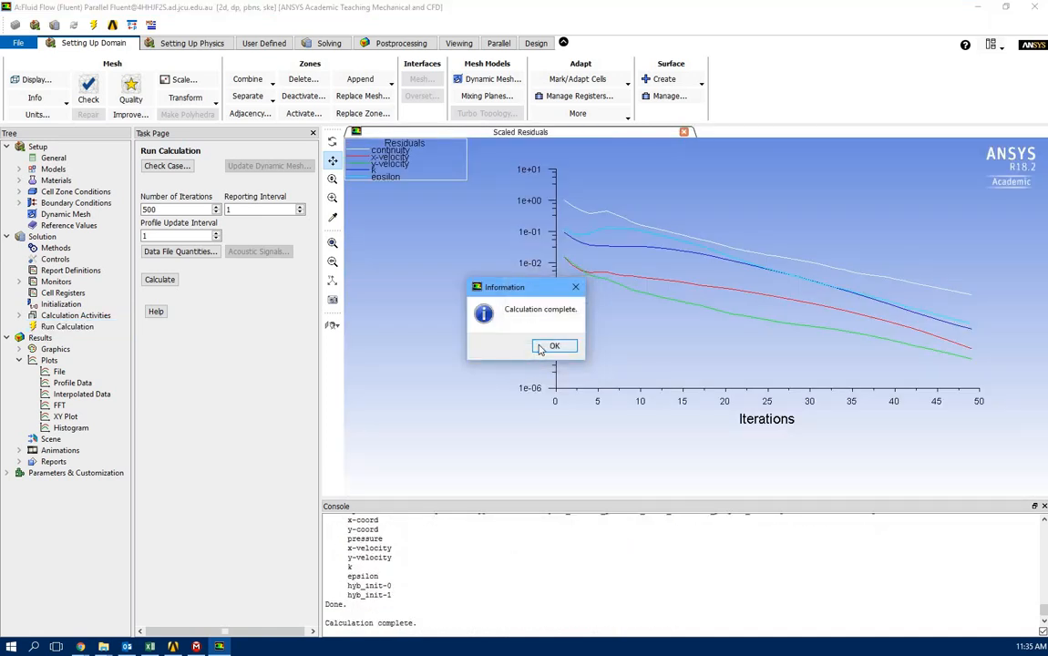
left_click(541, 349)
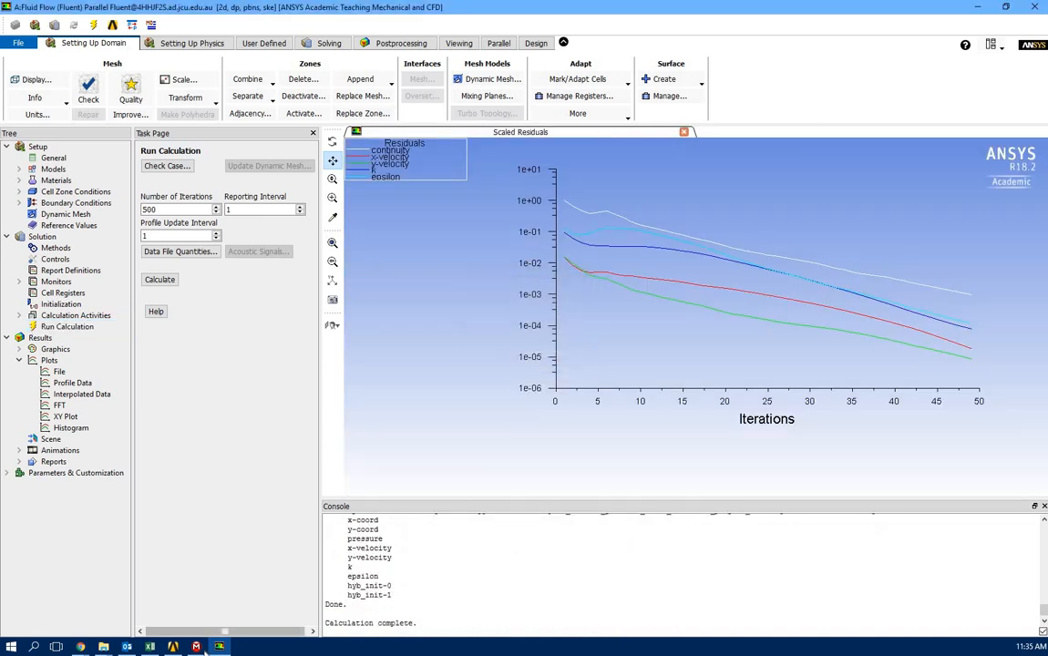
Look up the refined mesh's statistics in Meshing and record 400 elements and size 0.2 in row 8 of the Excel table
left_click(197, 648)
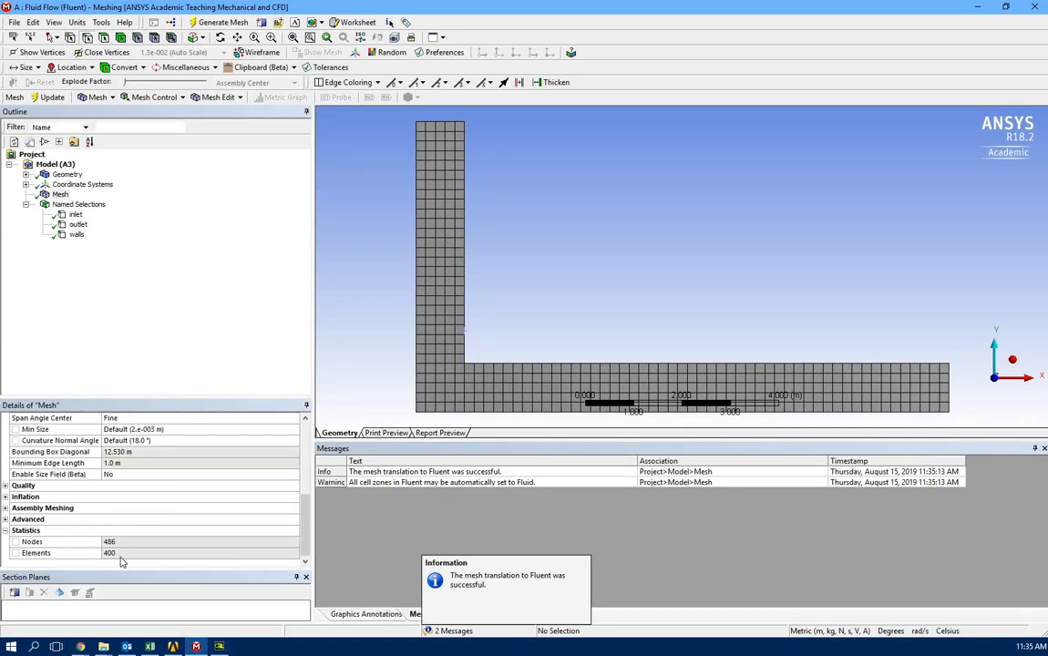
scroll(107, 465, "up", 2)
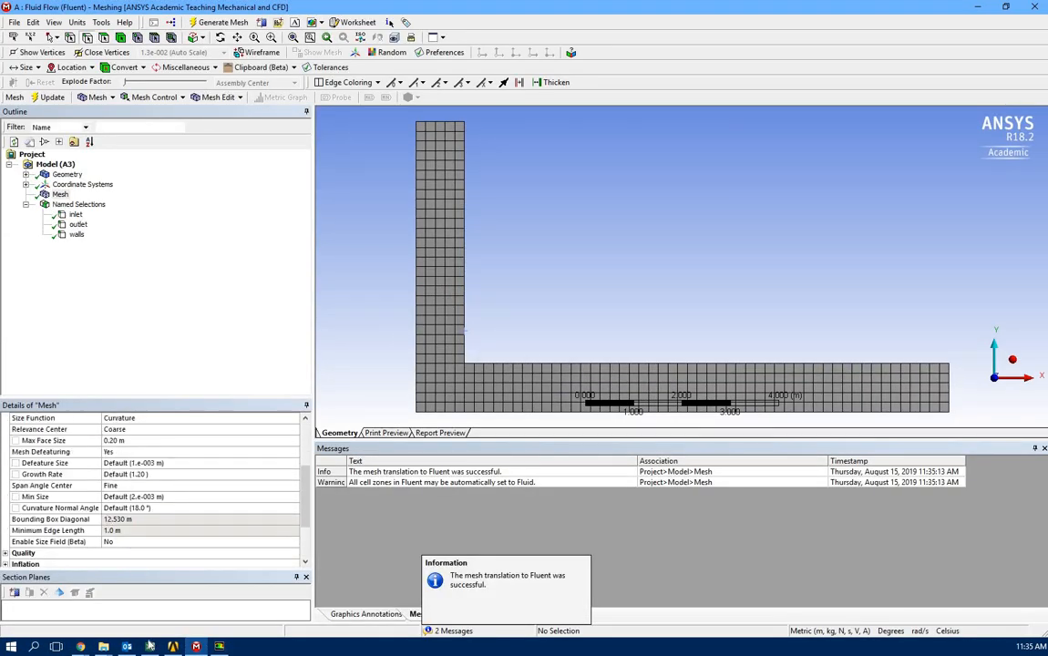
left_click(149, 646)
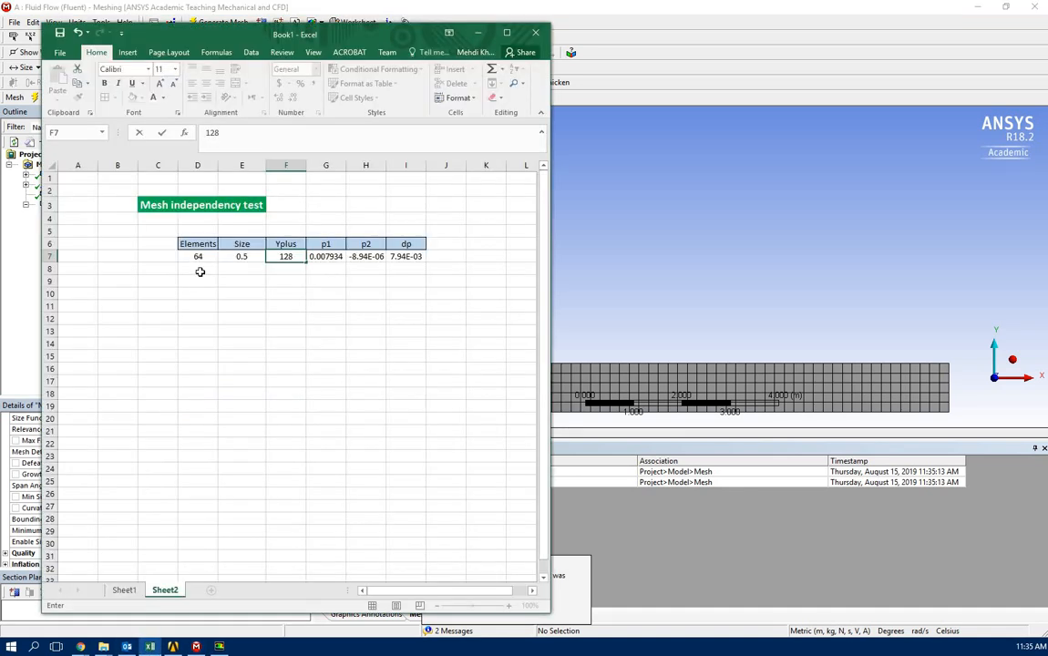
left_click(200, 270)
type("4")
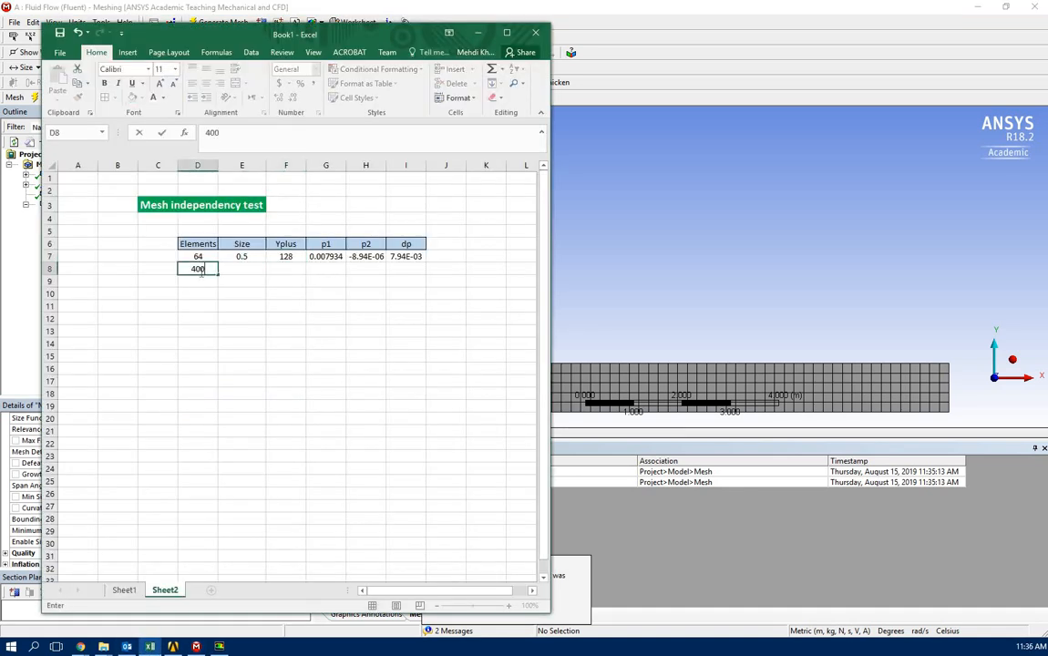
type("00")
key("Tab")
type("0")
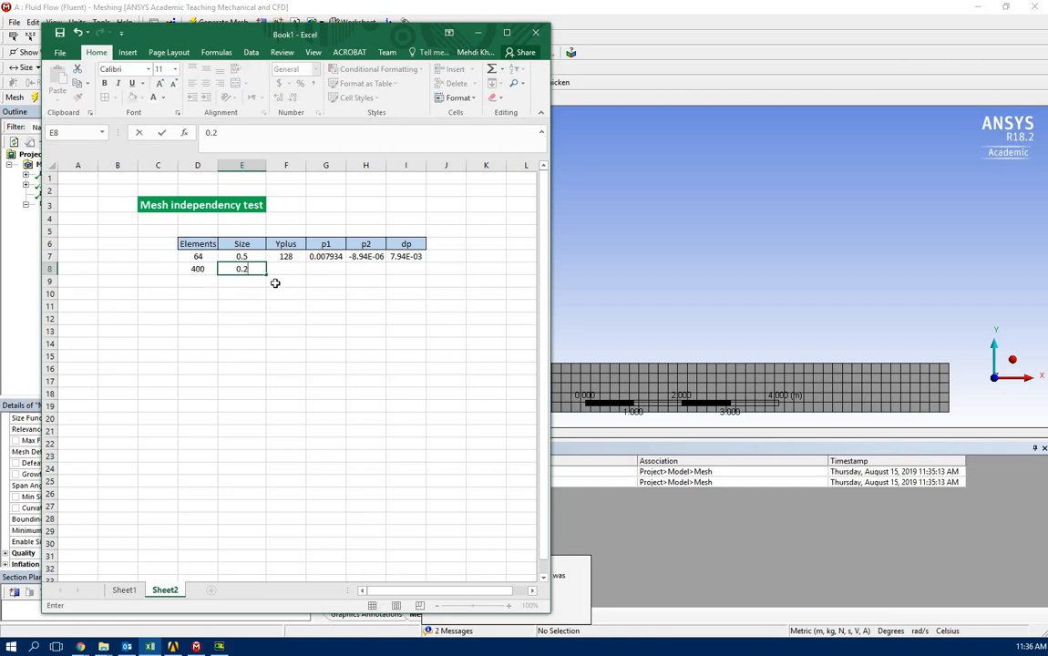
left_click(477, 32)
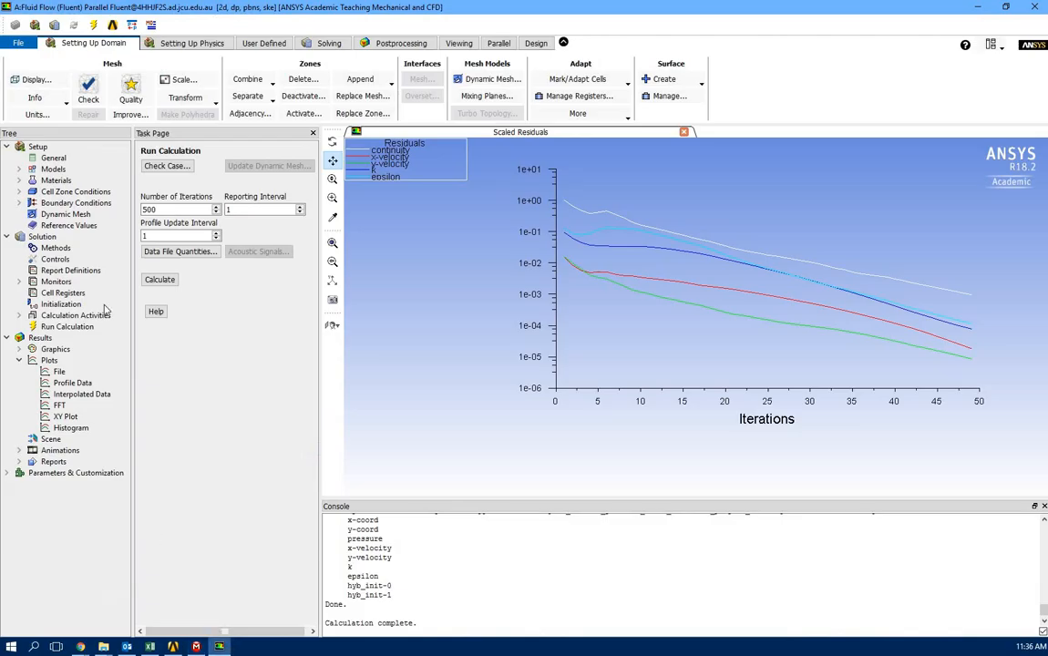
Update the Results cell of the Fluid Flow system in Workbench and open it in CFD-Post, requesting a license
left_click(221, 645)
left_click(173, 647)
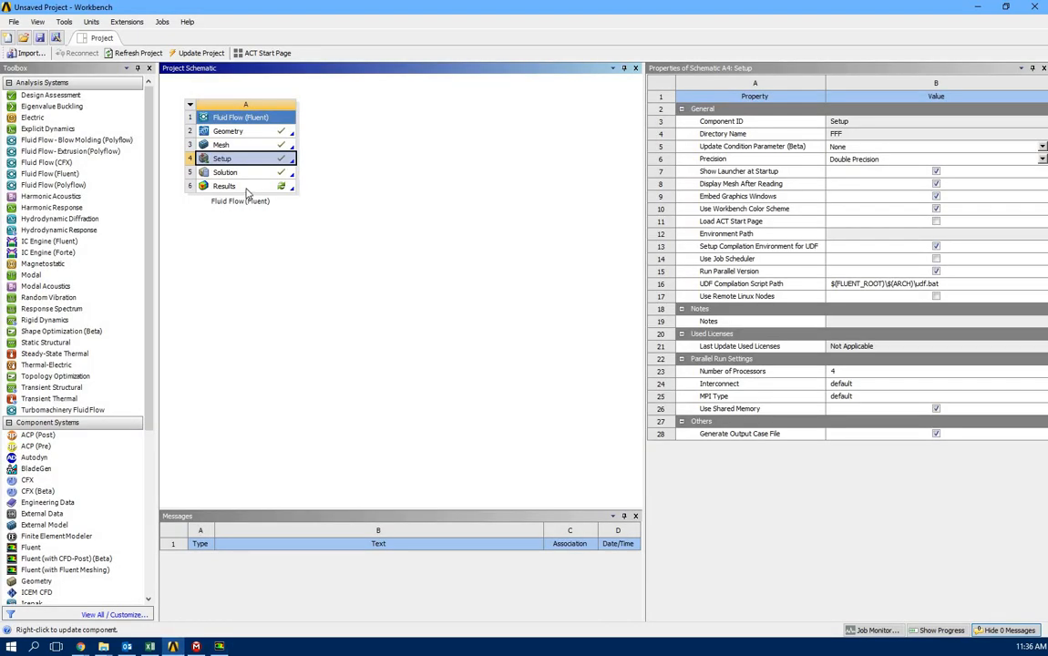
right_click(247, 191)
left_click(272, 257)
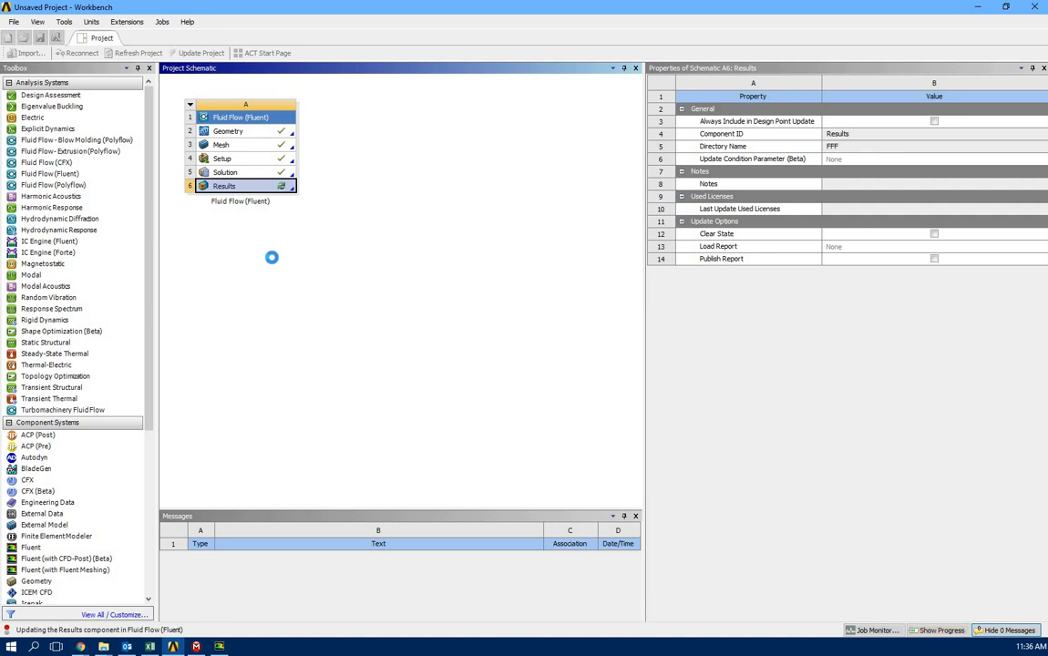
double_click(254, 189)
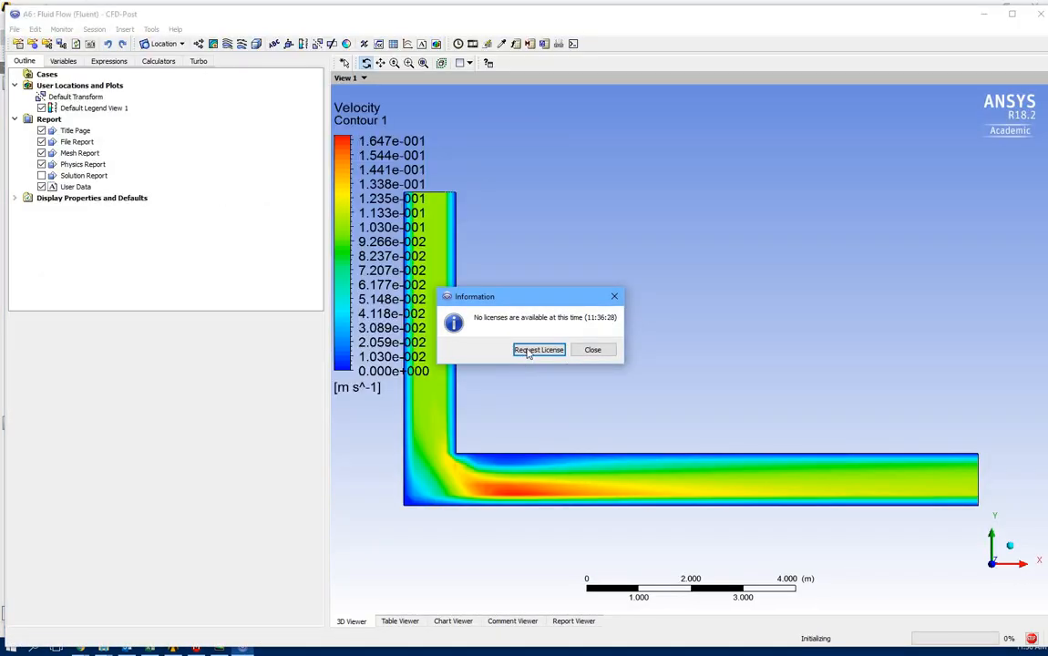
left_click(527, 349)
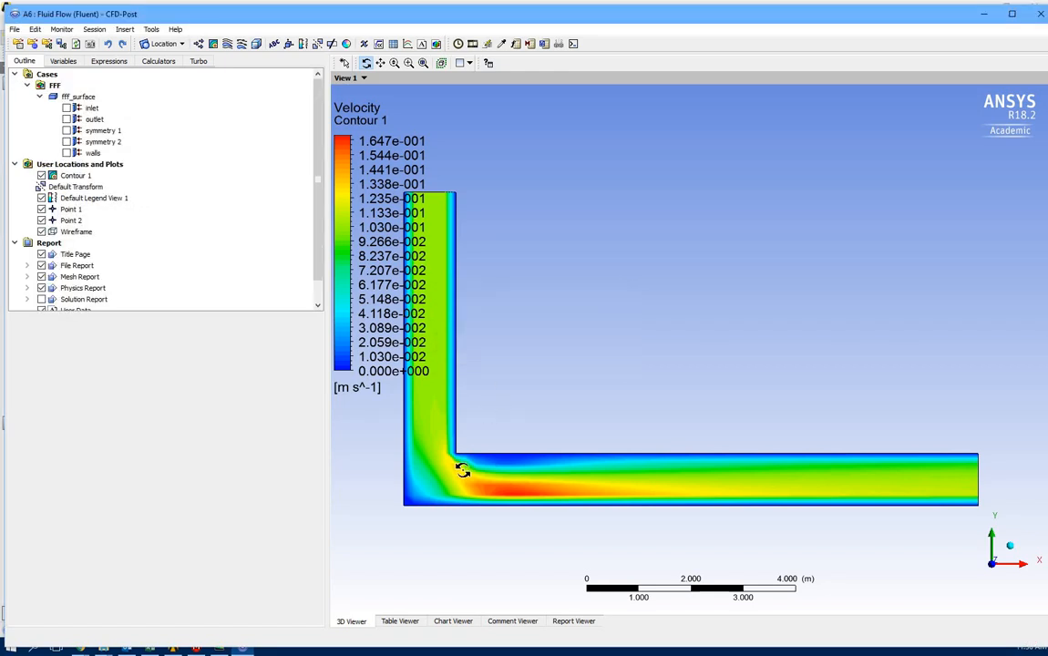
Hide Contour 1 and probe the pressure at the point near the outlet at 10, 0.5, 0
scroll(463, 470, "down", 2)
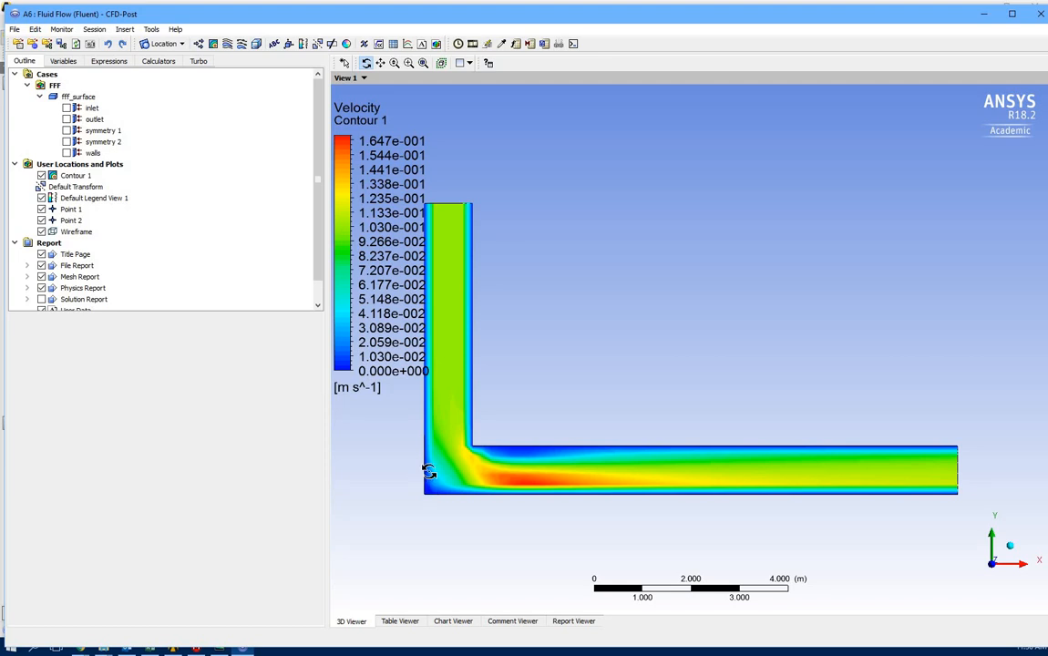
scroll(432, 462, "down", 1)
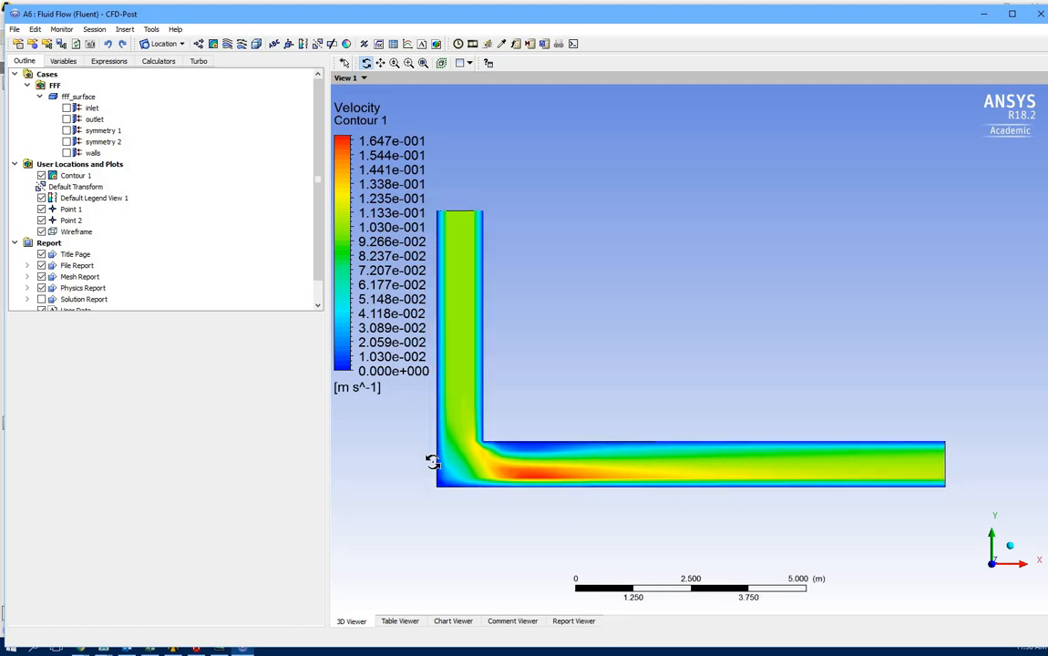
left_click(500, 44)
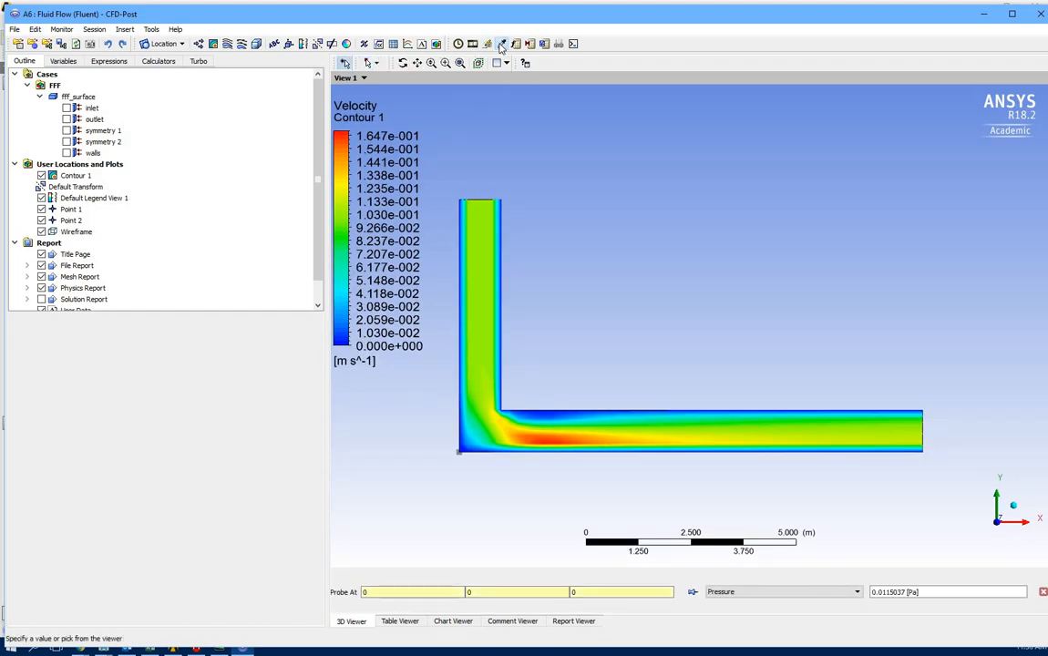
left_click(41, 176)
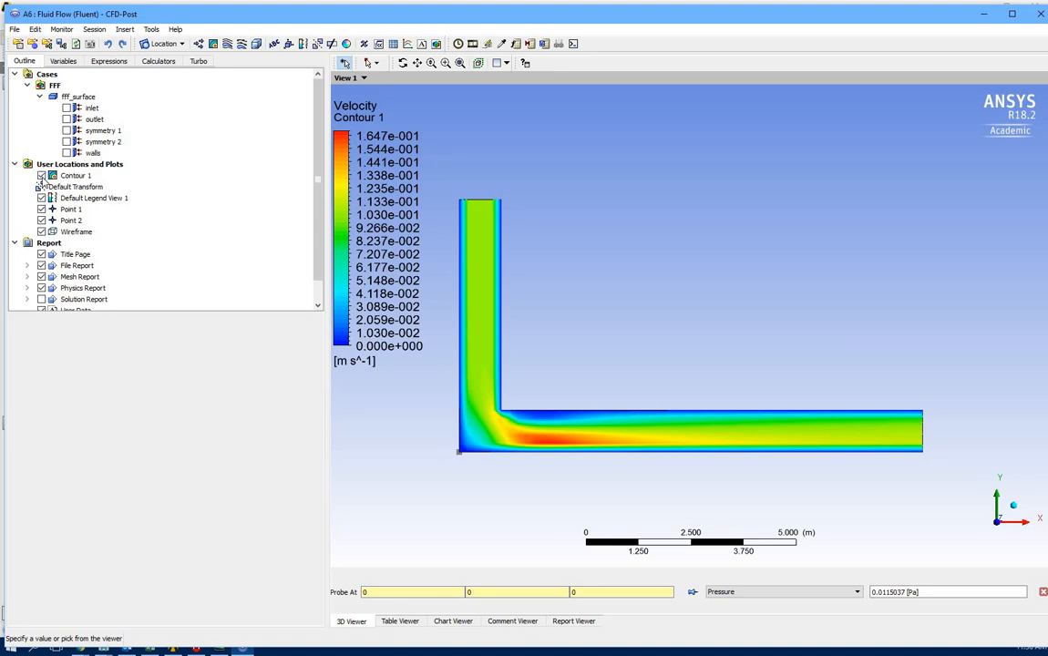
left_click(880, 433)
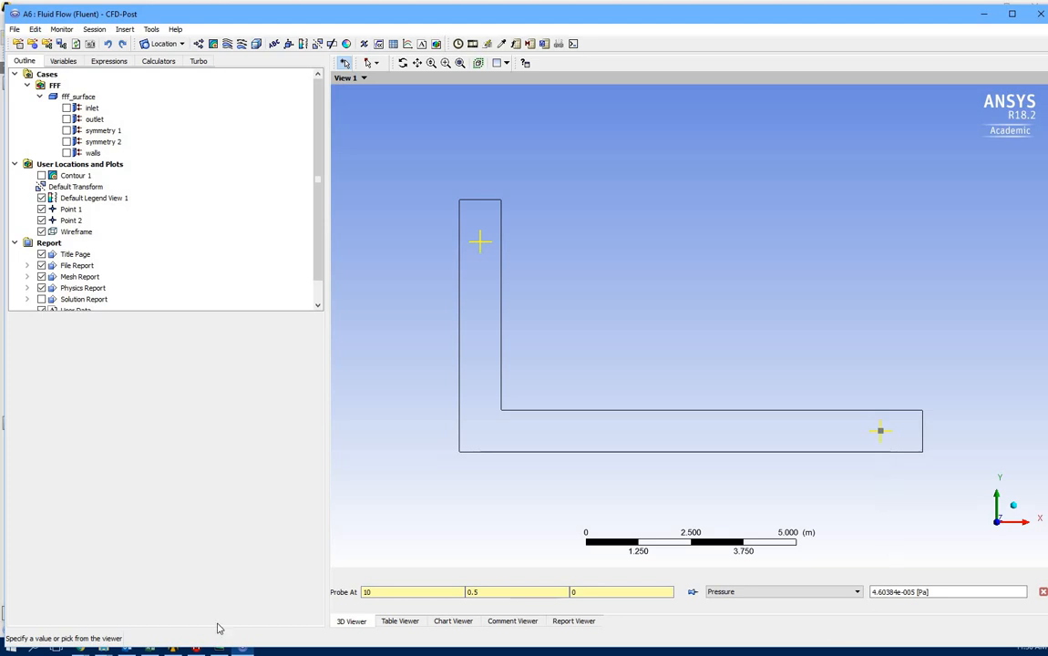
Switch to the Excel mesh independency table and record 4.60384e-5 as p2 in row 8
left_click(153, 649)
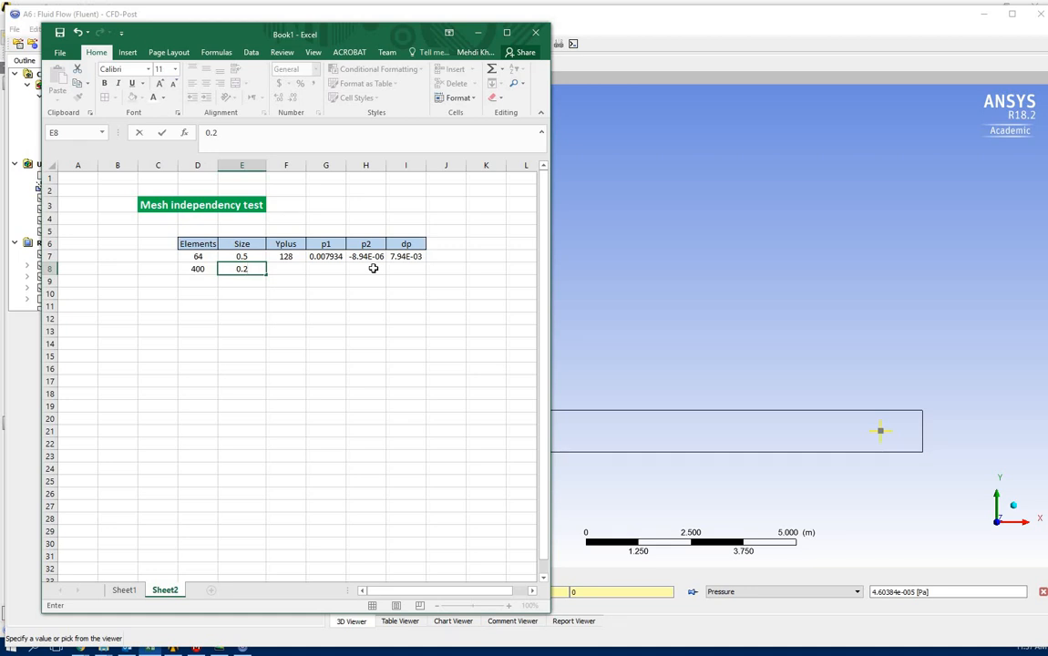
left_click(373, 268)
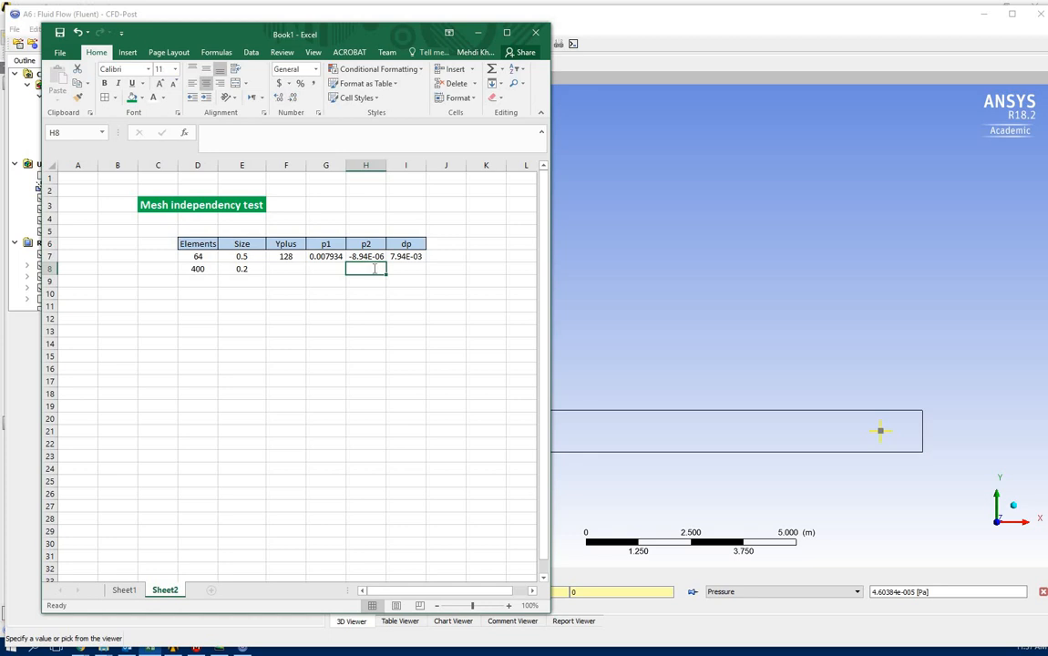
type("4.6")
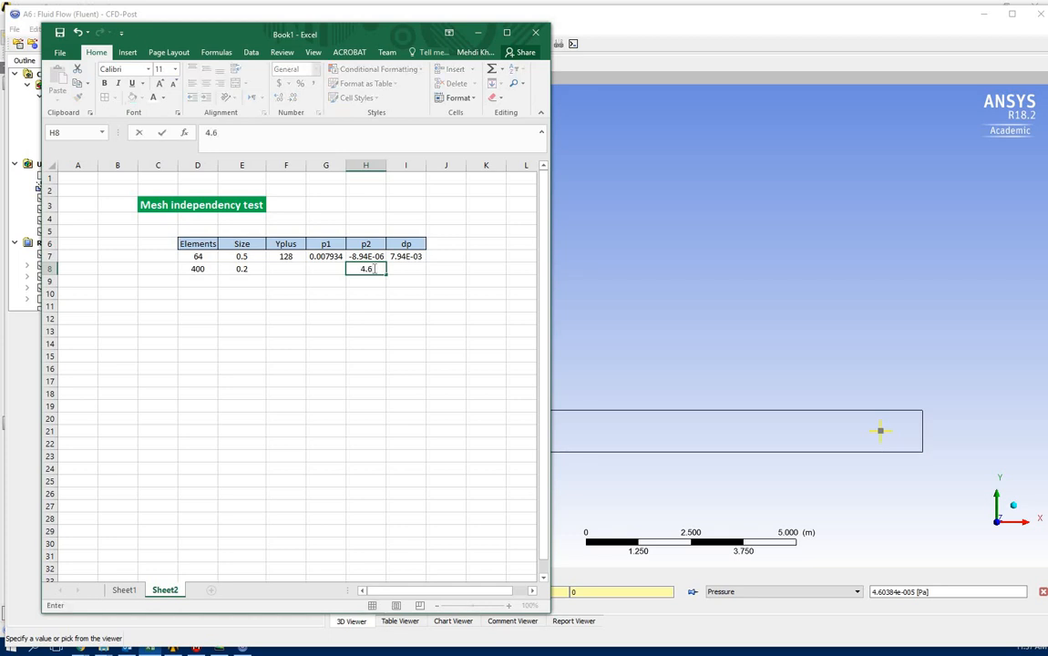
type("0384e-5")
key("Return")
key("Left")
key("Up")
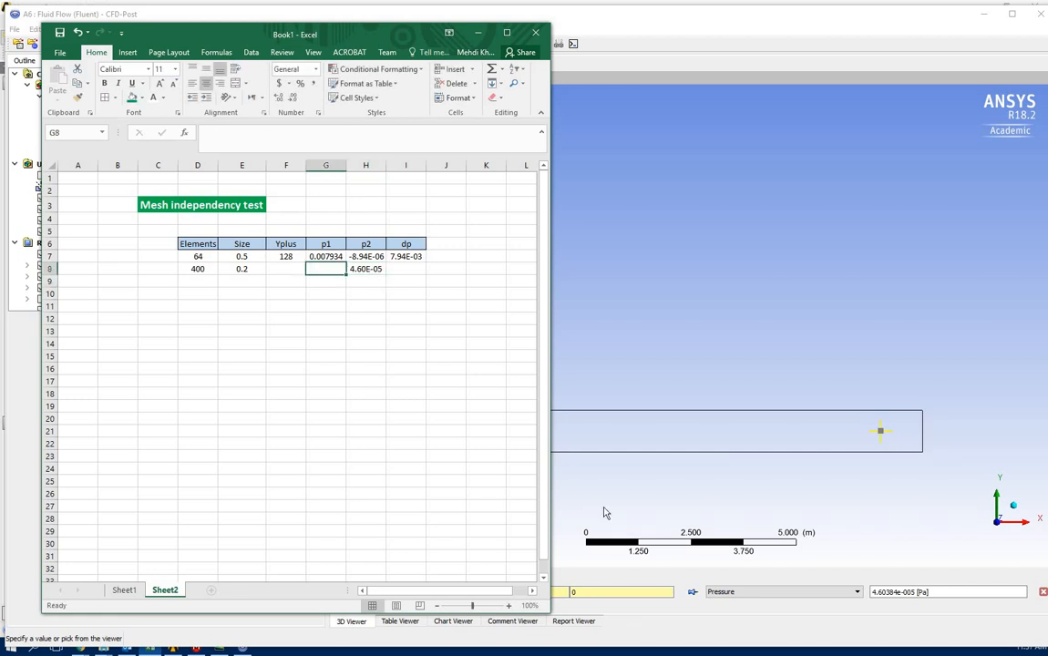
Probe the pressure at the point near the inlet (0.5, 5, 0) in CFD-Post and record 0.007078 as p1 in row 8 of the Excel table
left_click(613, 16)
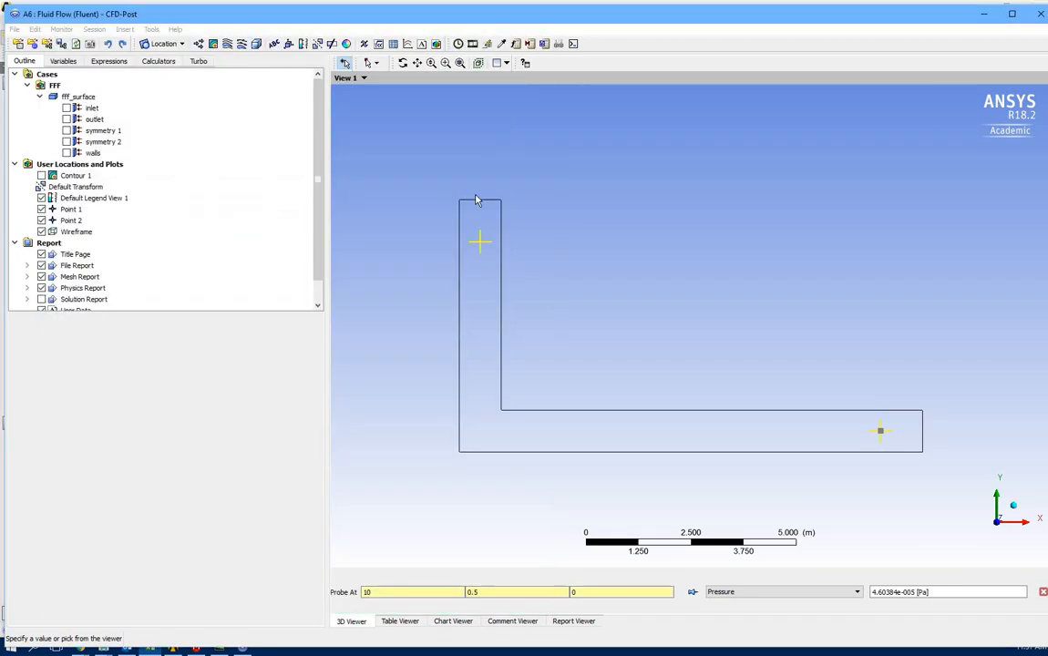
left_click(480, 243)
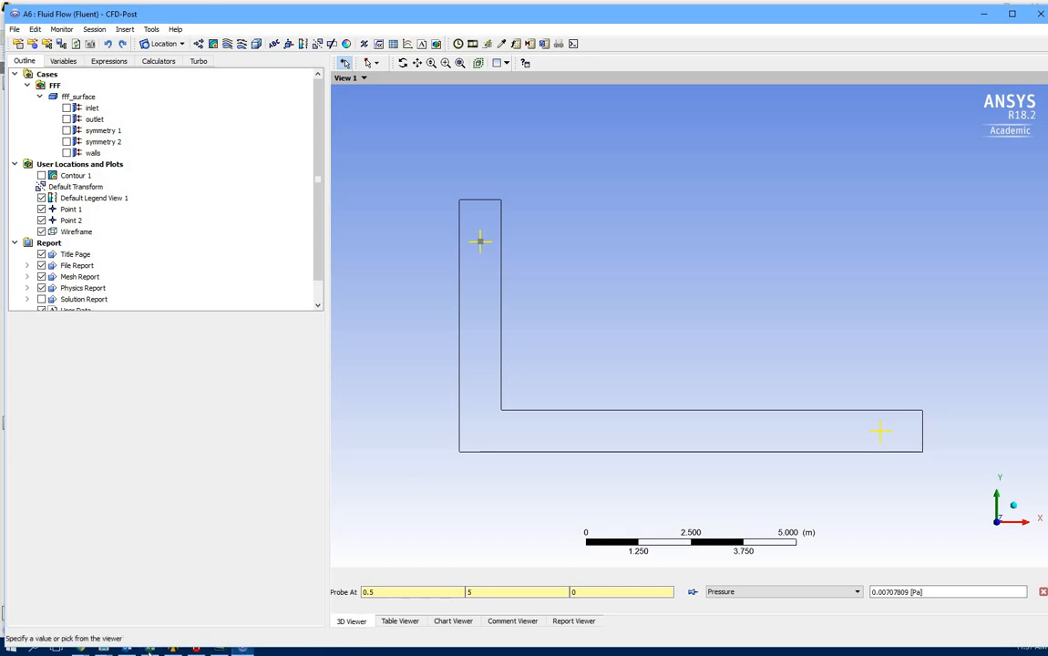
key("alt+Tab")
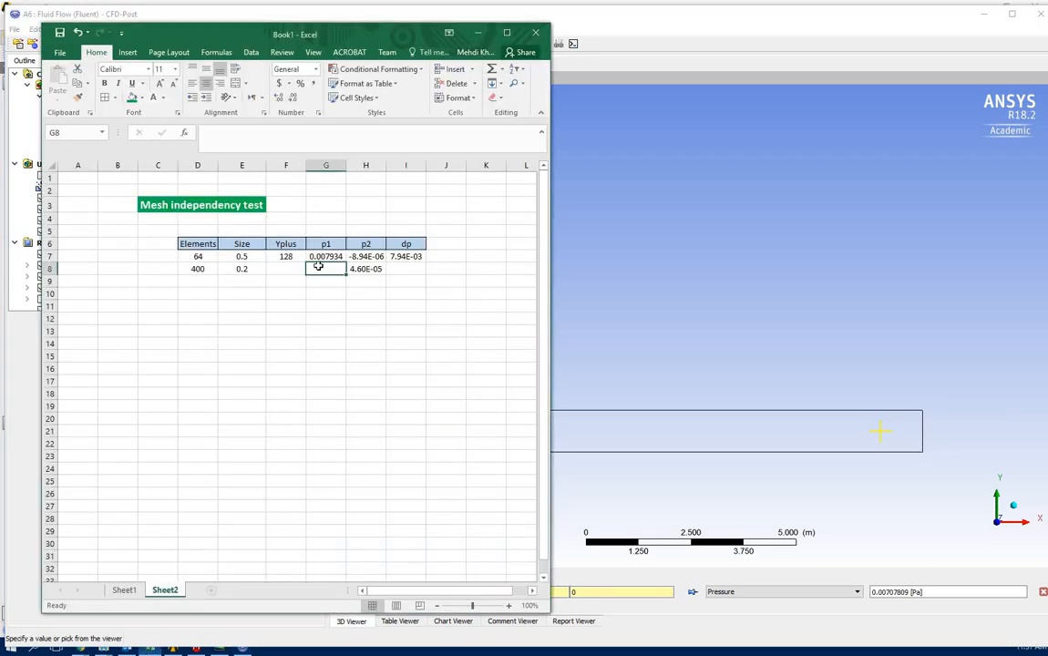
type("0")
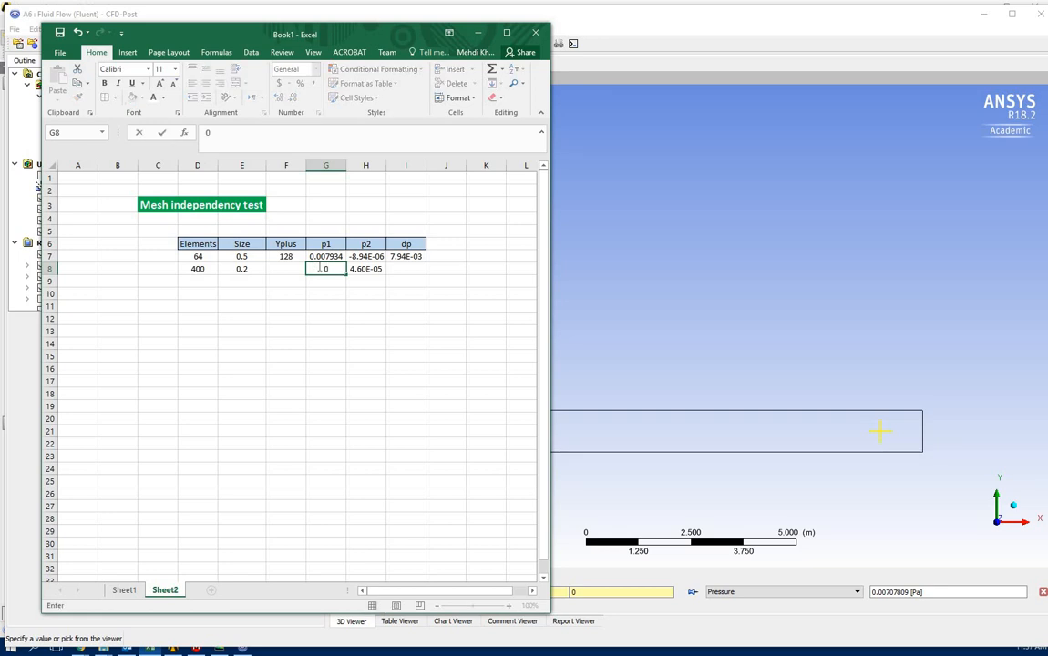
type(".007078")
key("Return")
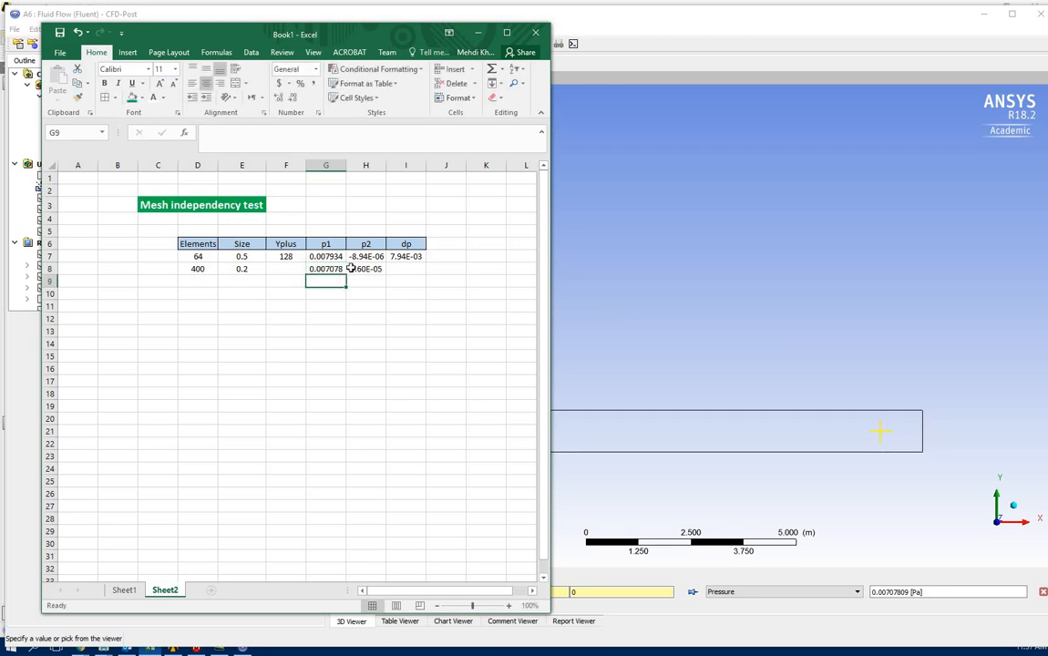
Fill the dp formula from row 7 down to row 8 of the table
left_click(406, 257)
left_click_drag(425, 262, 385, 318)
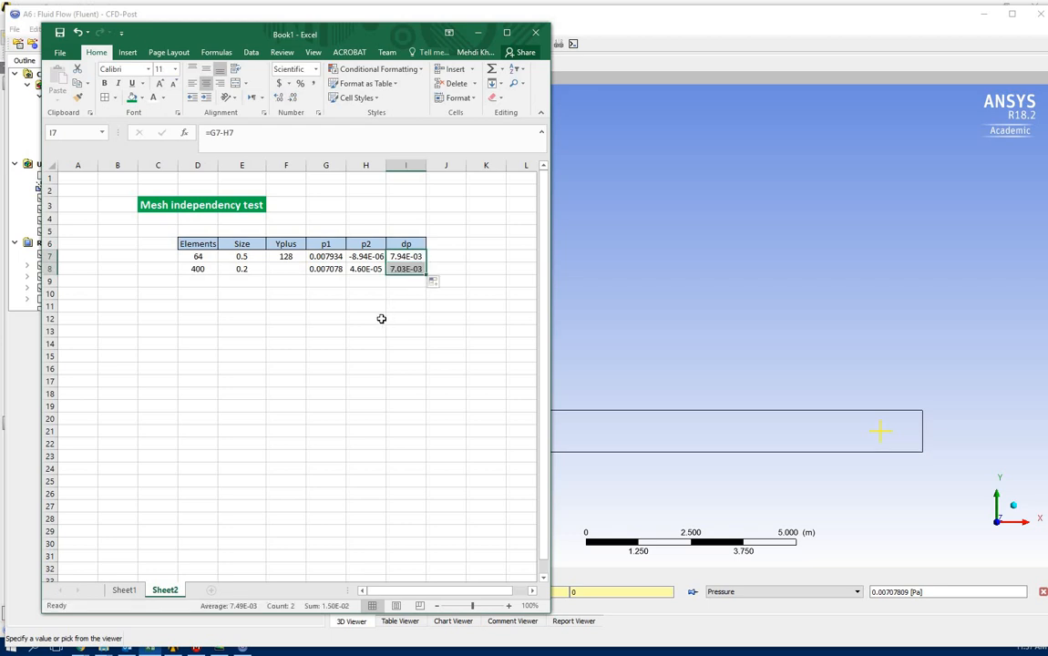
Show Contour 1 again in CFD-Post and compare the flow with the sharp pipe bend image in Chrome
left_click(686, 19)
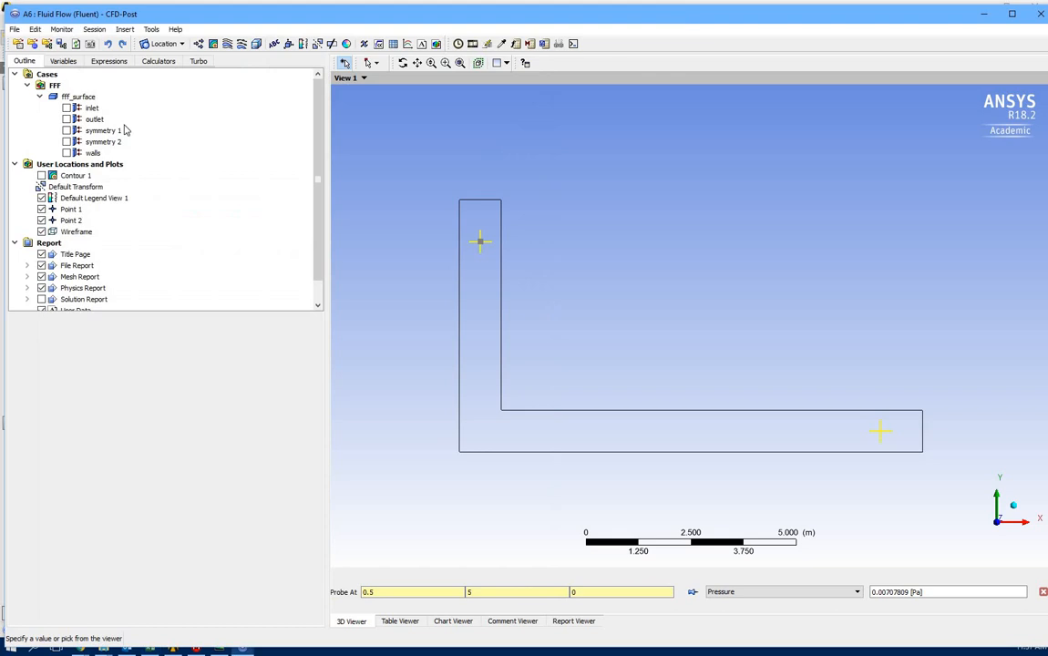
left_click(41, 175)
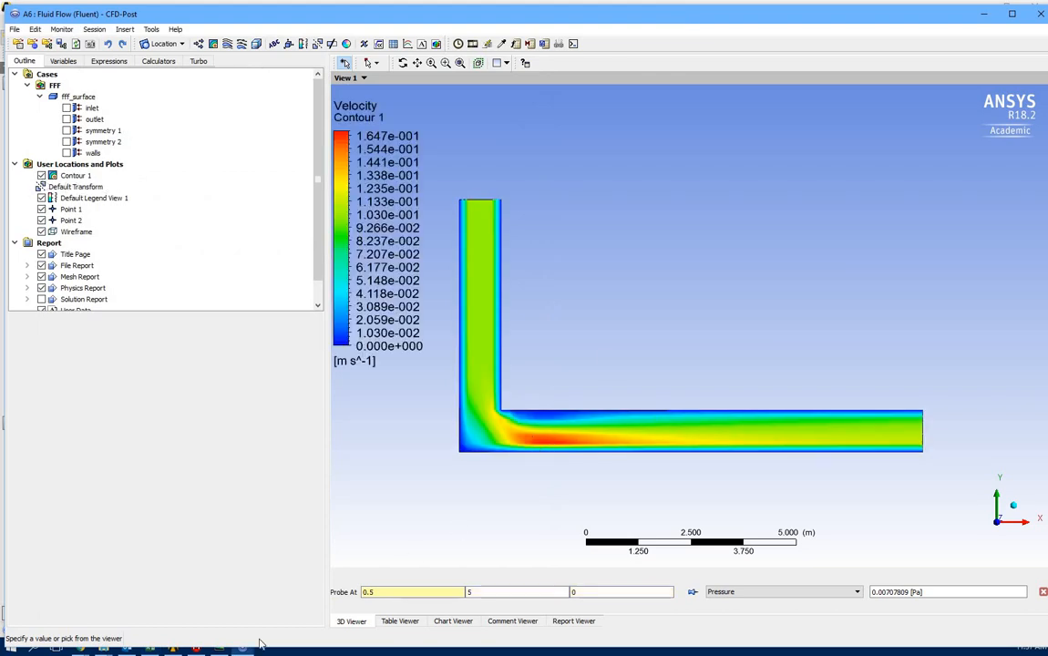
mouse_move(206, 649)
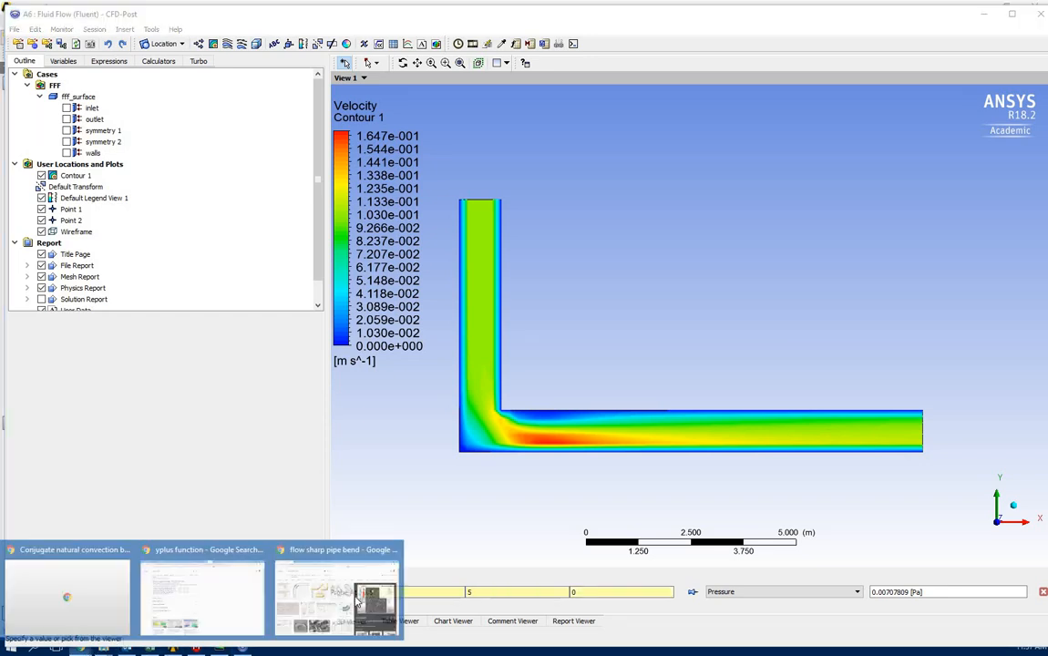
left_click(339, 597)
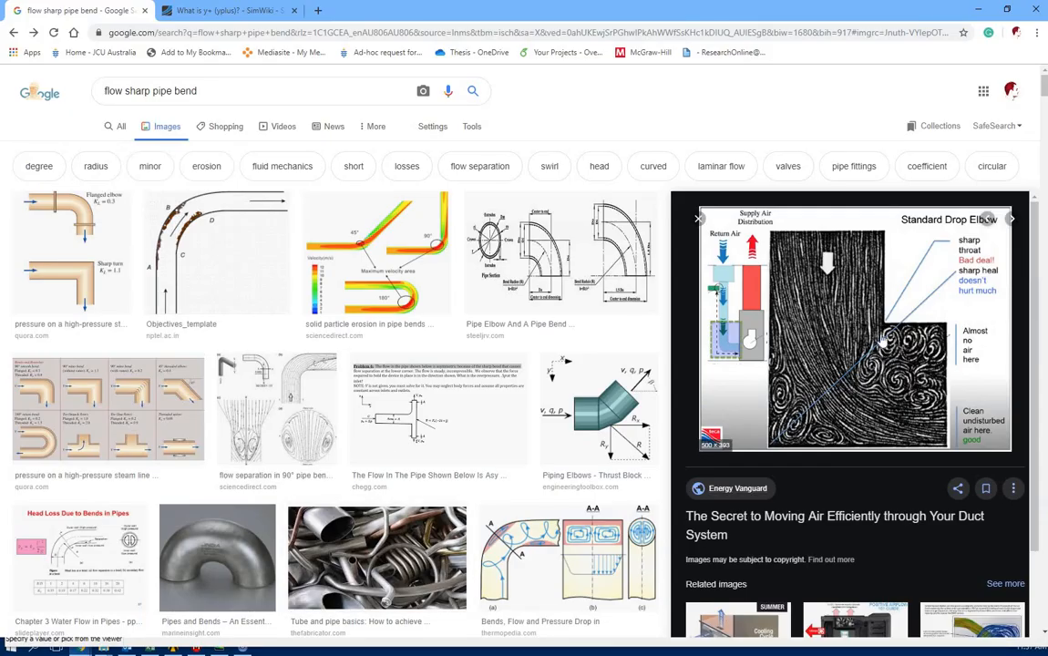
left_click(979, 9)
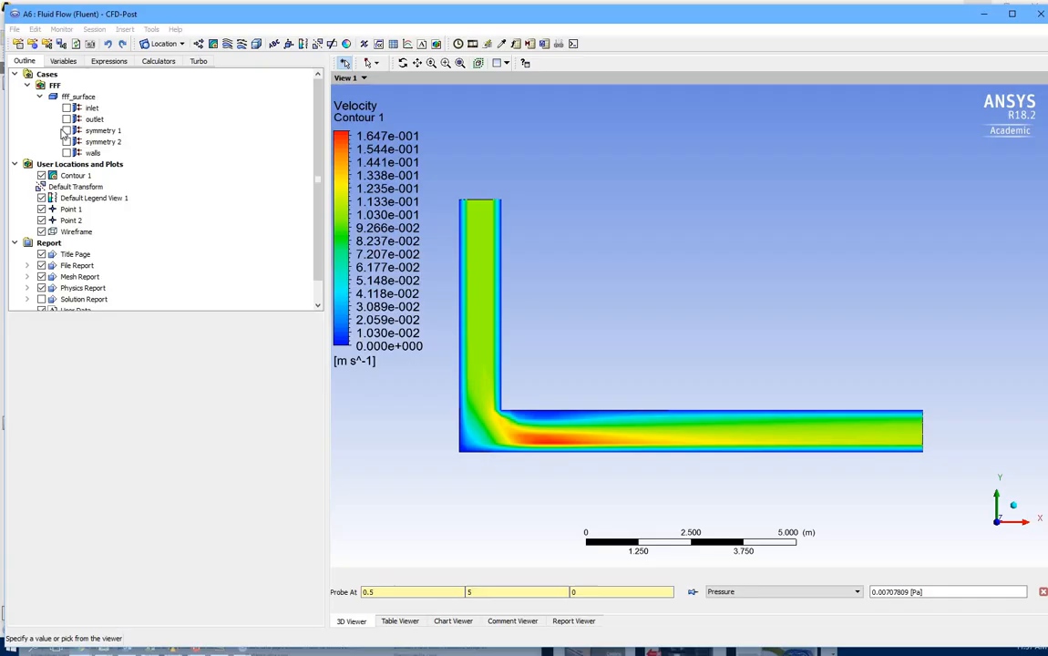
Insert a velocity vector plot named Vector 1 in CFD-Post, located on the inlet
left_click(213, 44)
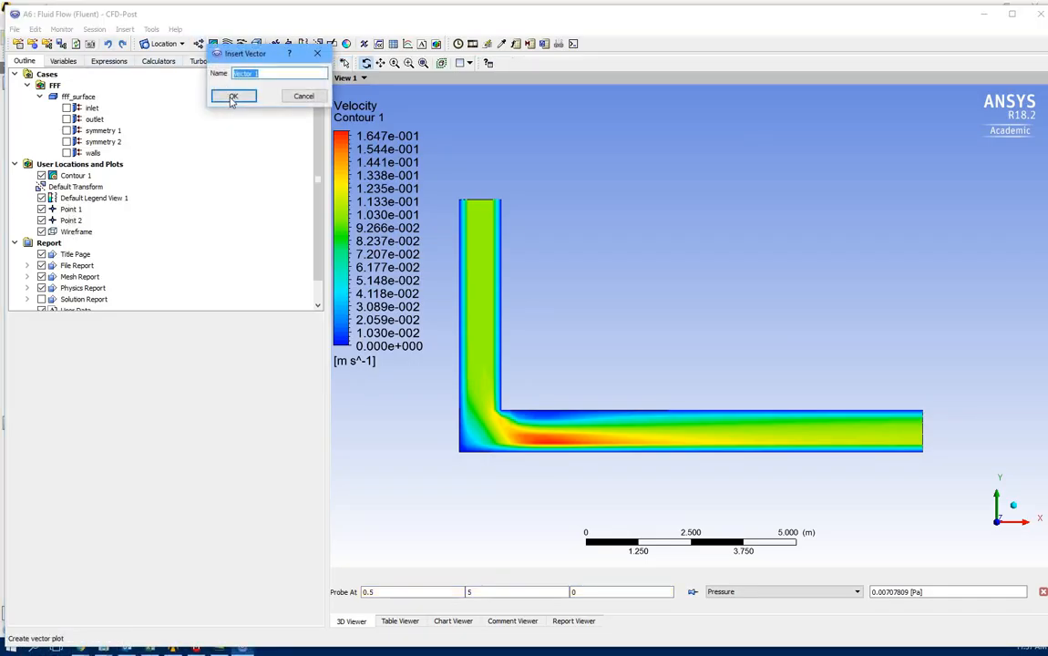
left_click(235, 96)
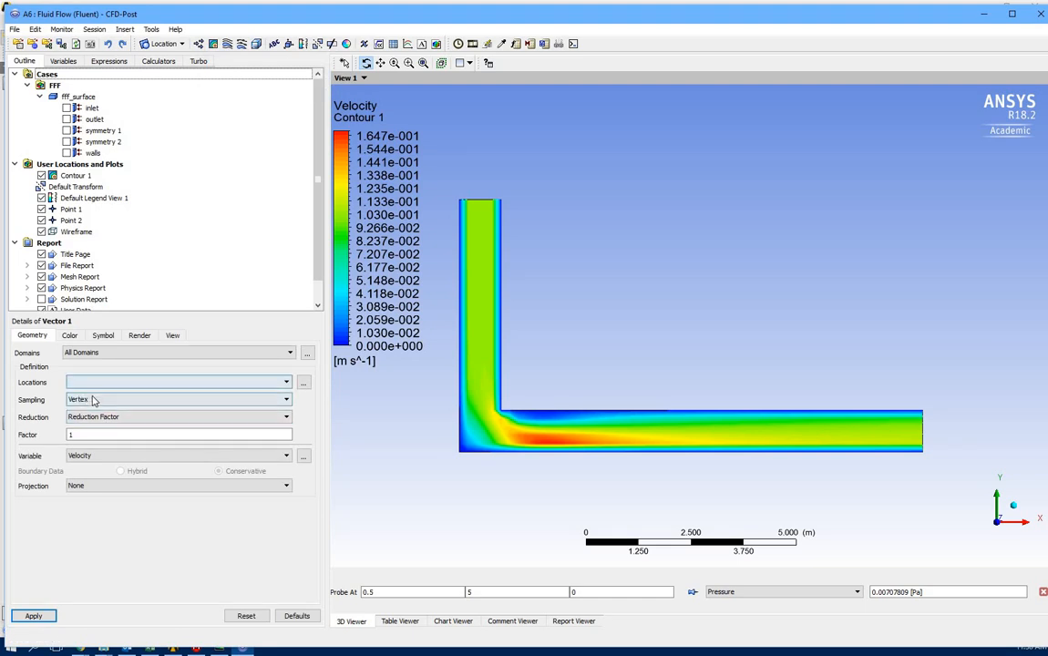
left_click(92, 382)
left_click(82, 393)
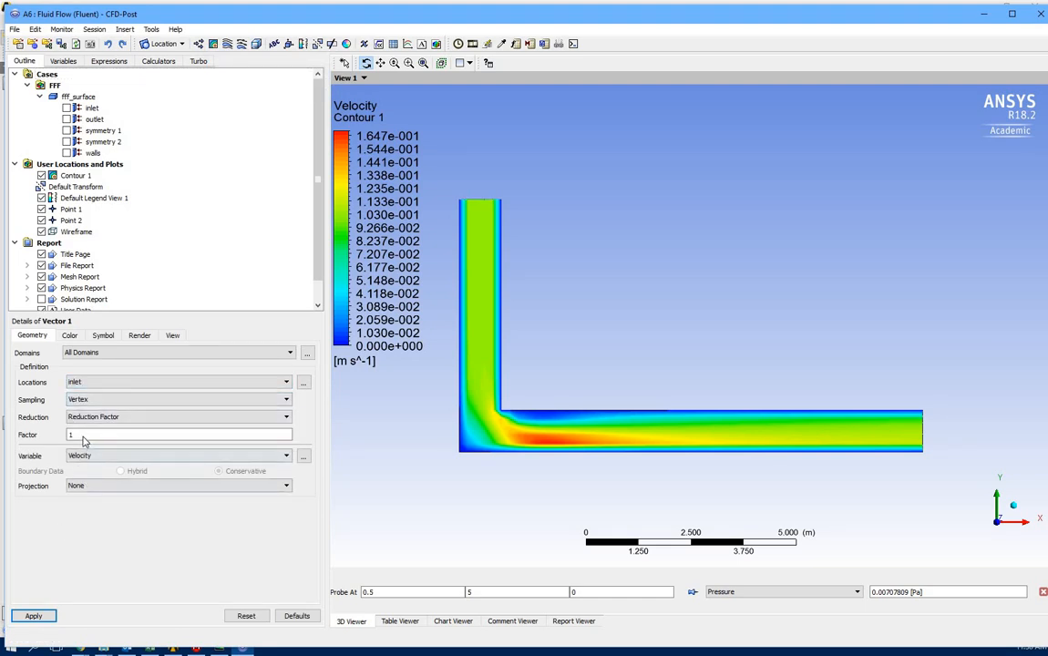
left_click(46, 617)
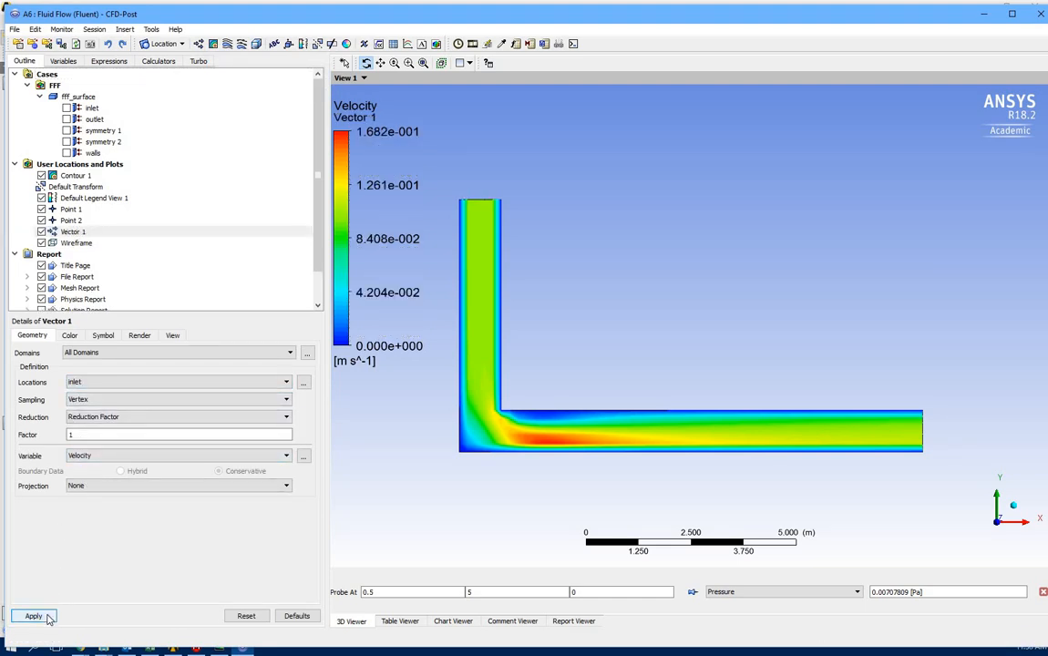
Hide Contour 1 and change the location of Vector 1 to symmetry 1
left_click(41, 176)
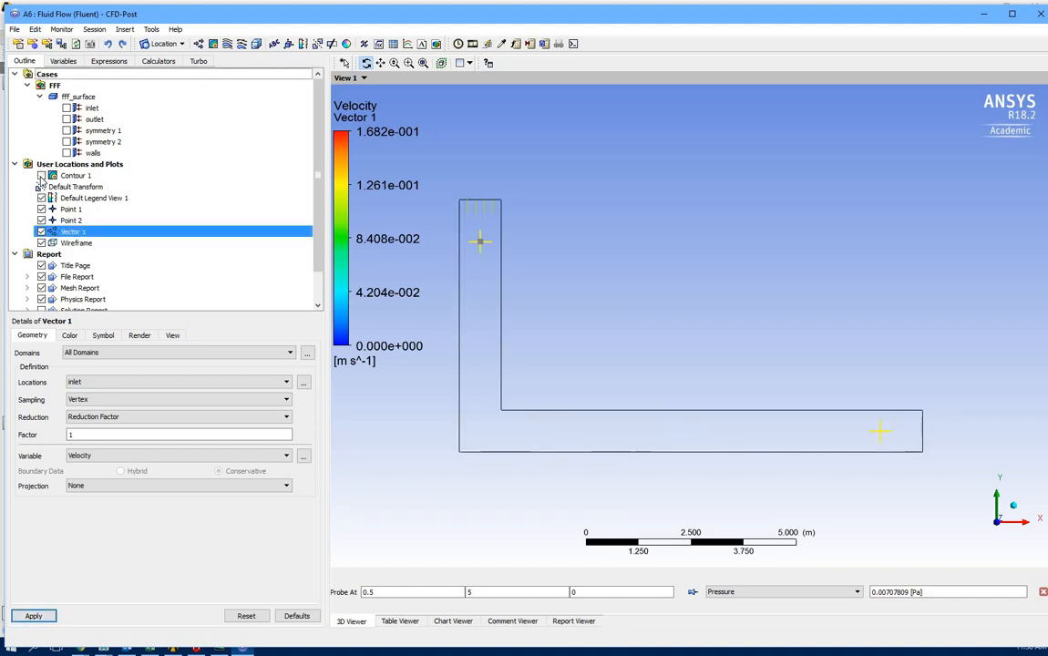
left_click(108, 383)
left_click(108, 412)
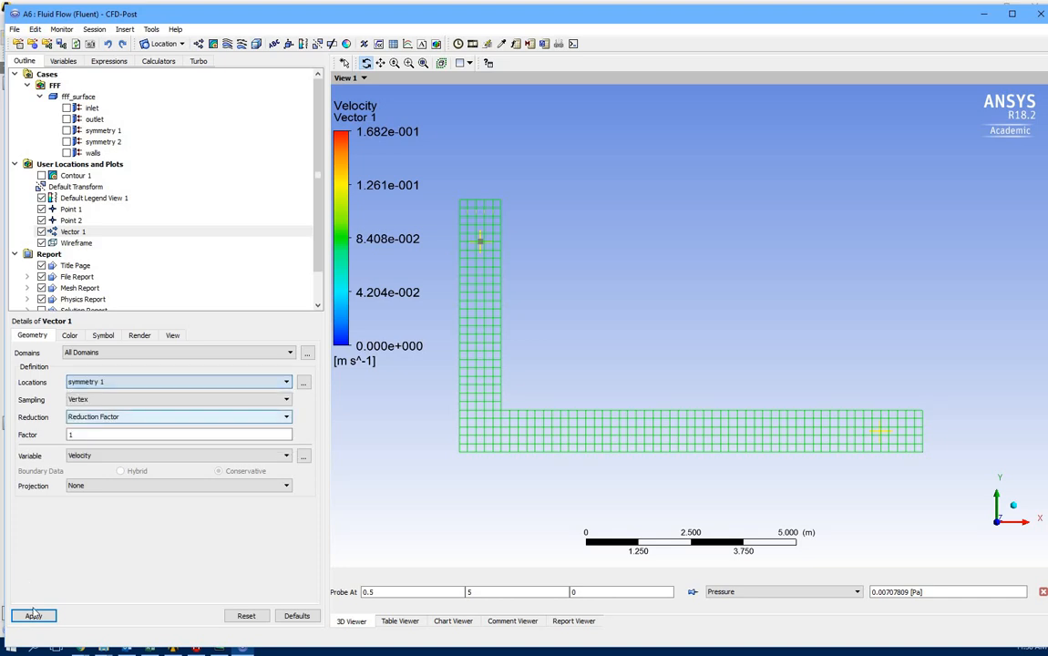
left_click(33, 616)
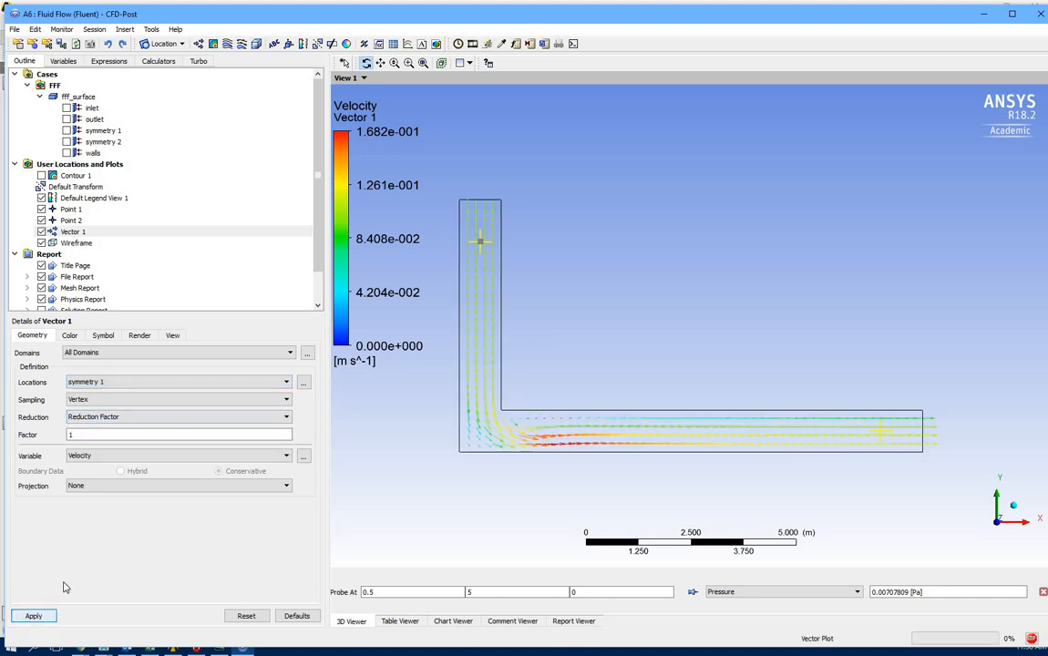
Set the symbol size of Vector 1 to 3 and inspect the arrows around the bend
left_click(97, 337)
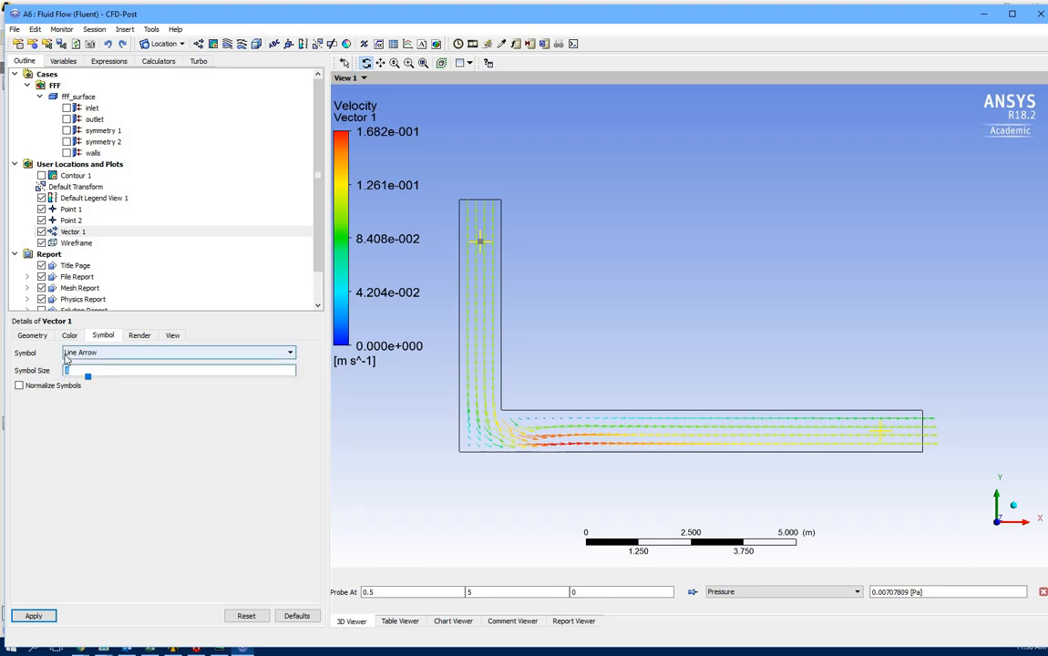
type("3")
left_click(34, 617)
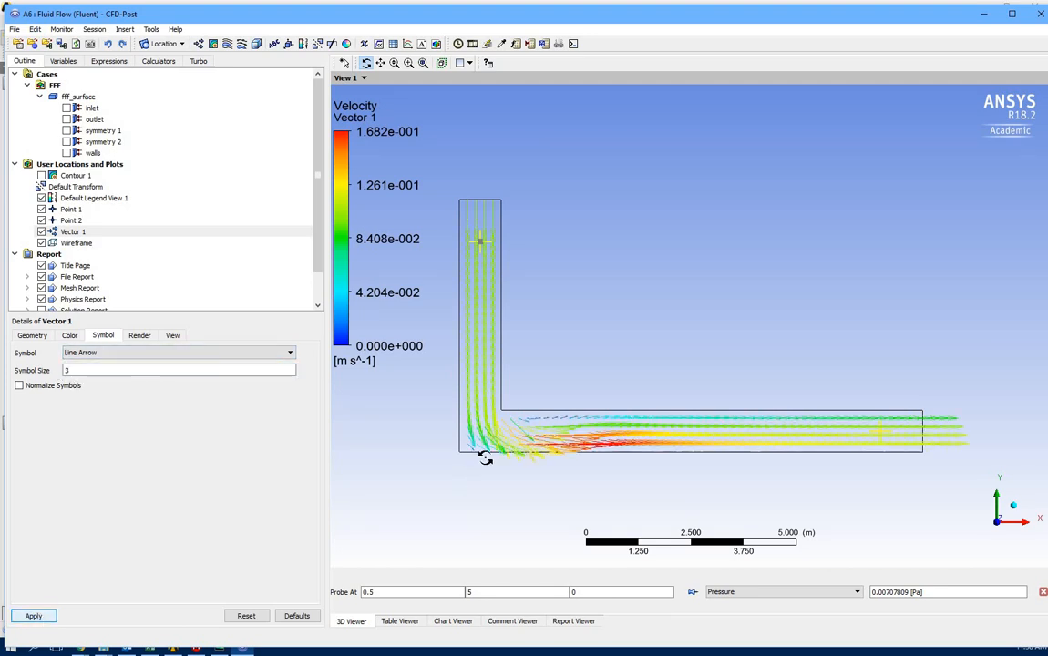
left_click_drag(484, 433, 484, 489)
scroll(484, 489, "up", 3)
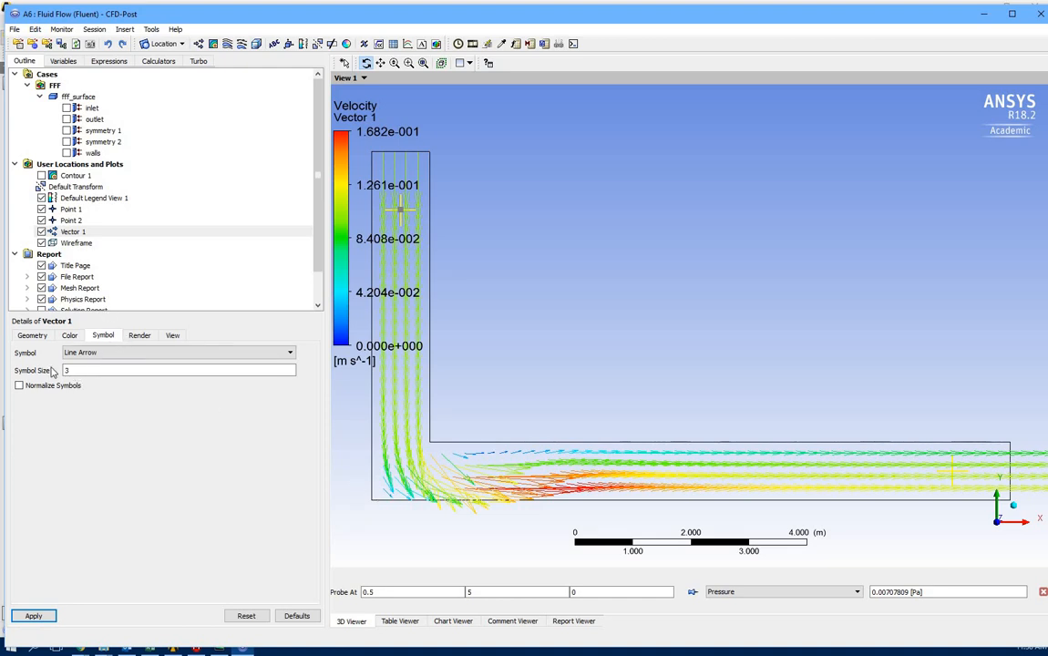
Set Vector 1's symbol size to 1, try a reduction factor of 0.5, and inspect the vectors around the bend
left_click_drag(71, 370, 52, 369)
type("1")
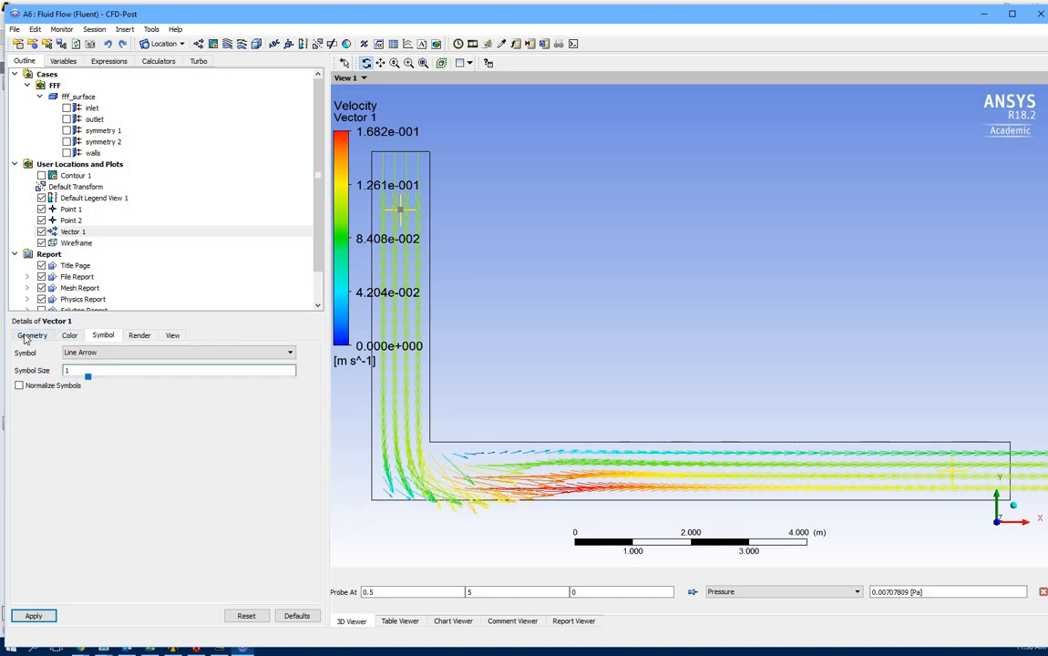
left_click(27, 337)
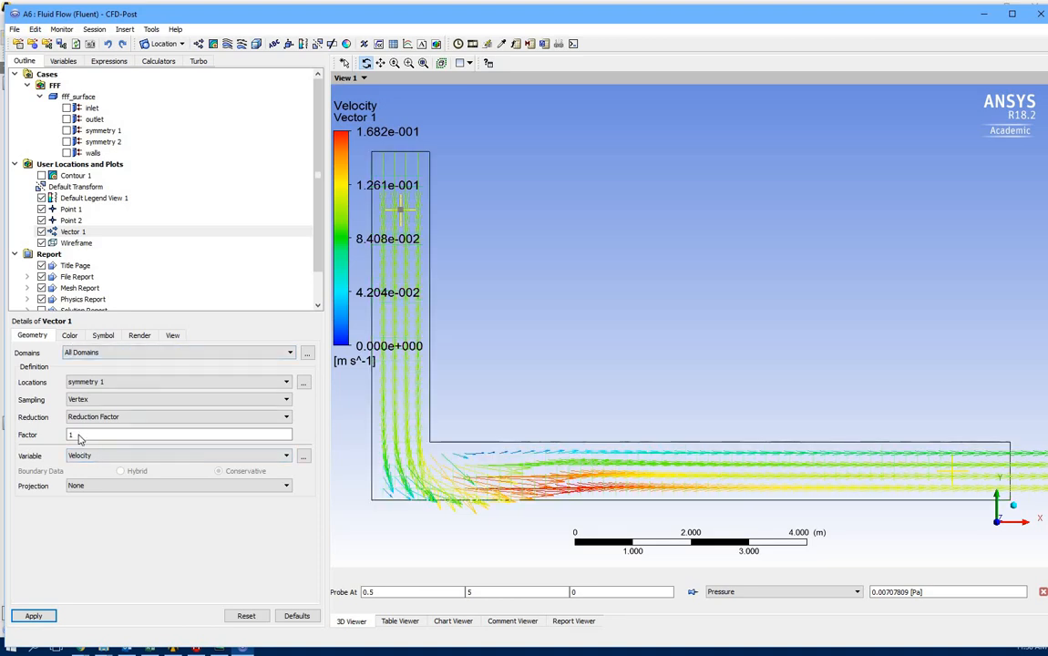
double_click(73, 435)
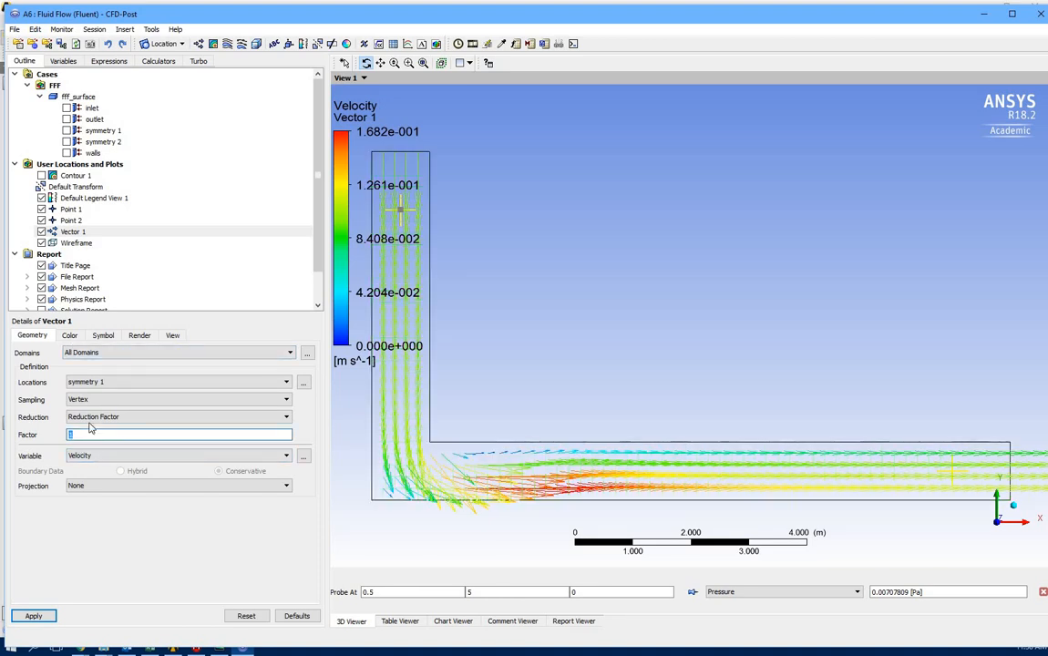
type("0.5")
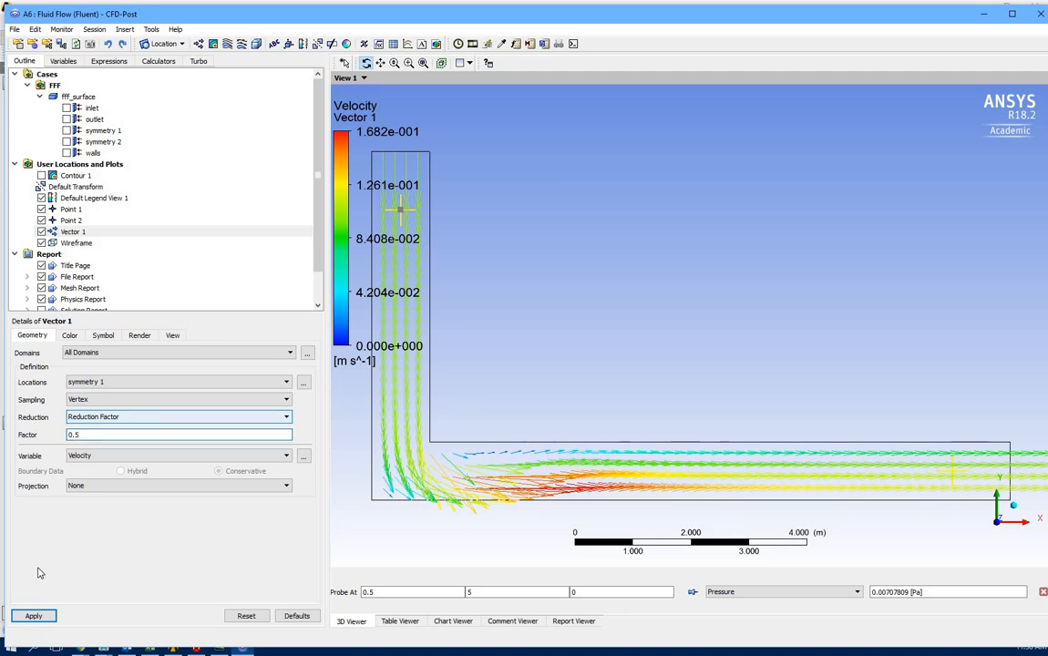
left_click(35, 617)
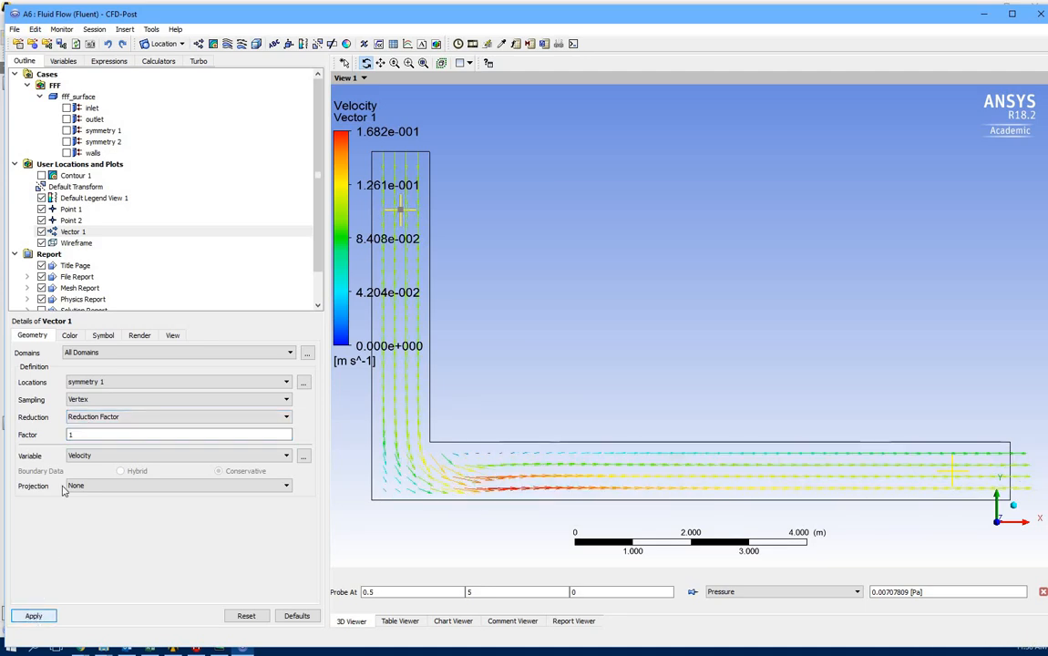
scroll(453, 466, "up", 4)
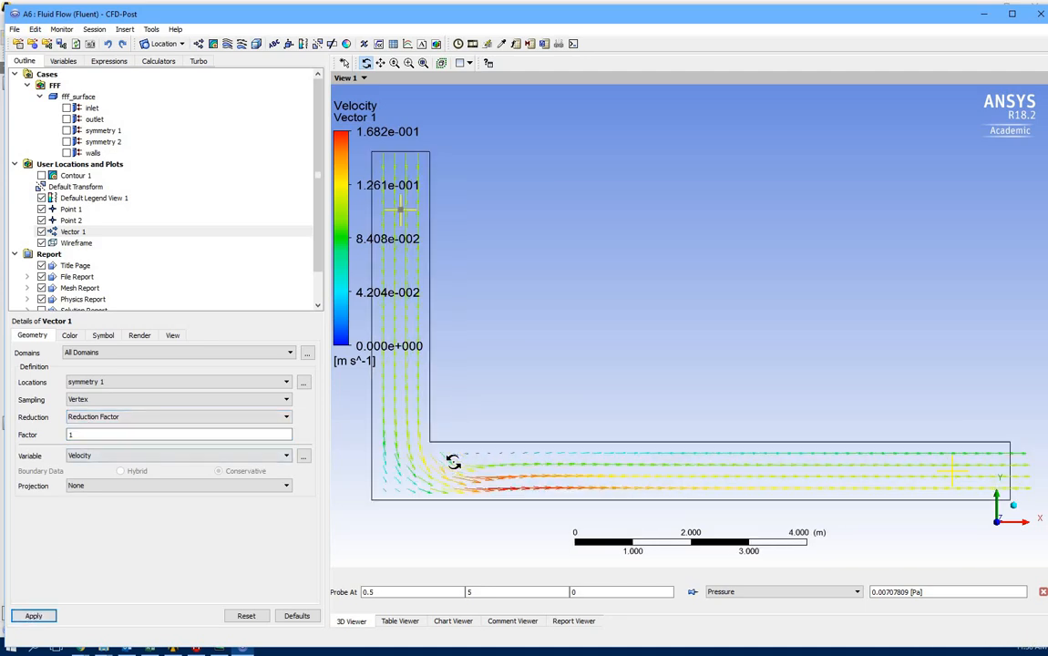
scroll(418, 527, "down", 1)
scroll(417, 527, "down", 3)
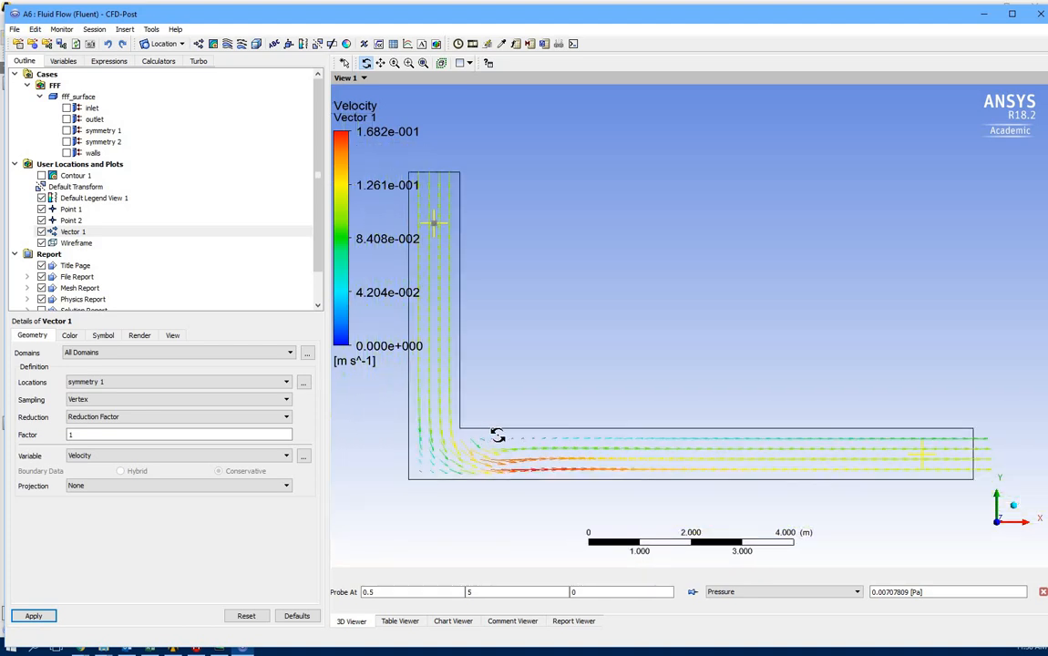
scroll(496, 440, "down", 1)
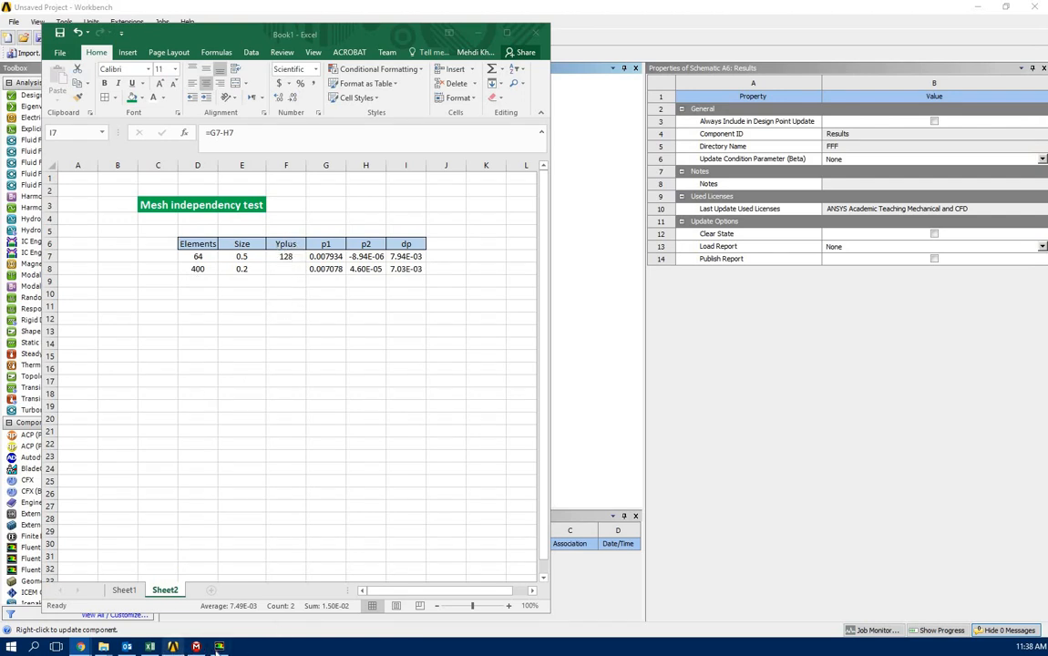
Switch to Fluent and create an XY plot of turbulence Wall Yplus on the walls surface
key("alt+Tab")
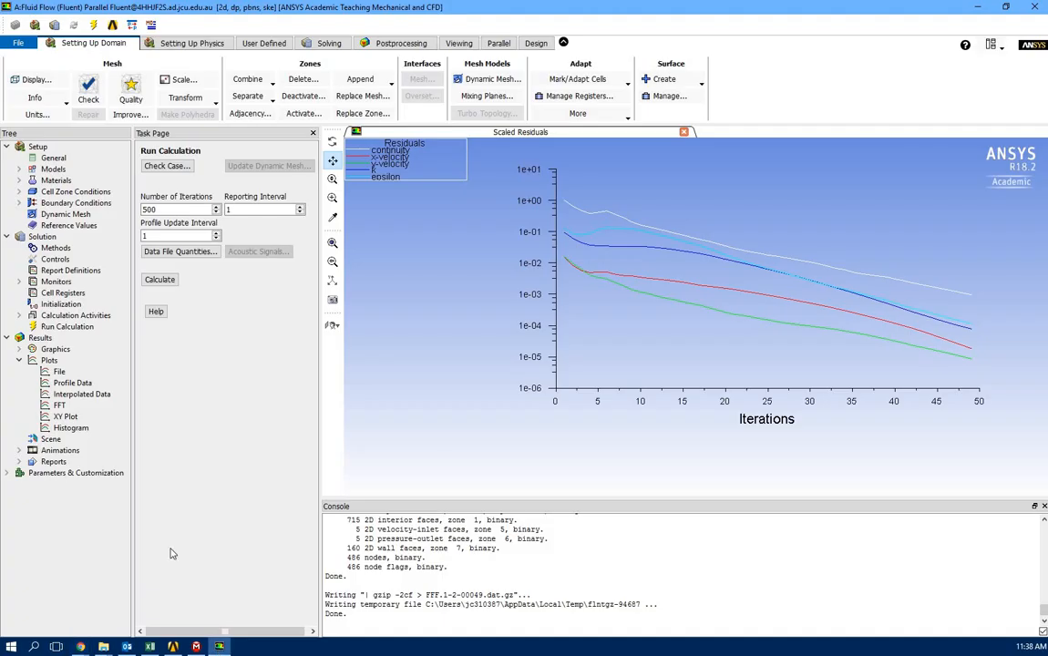
left_click(60, 417)
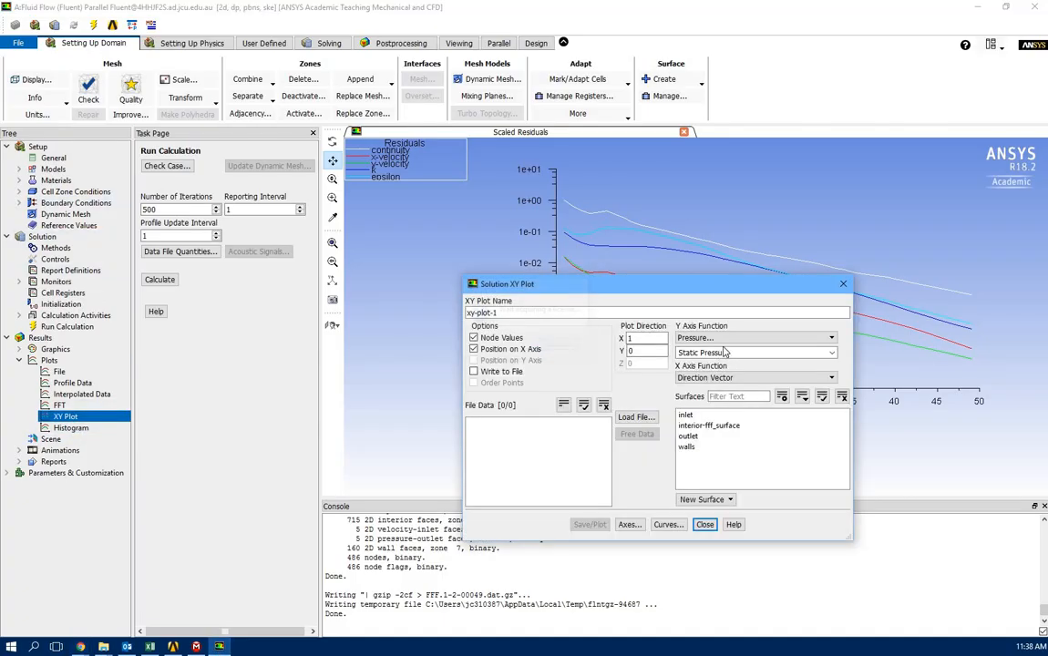
left_click(720, 338)
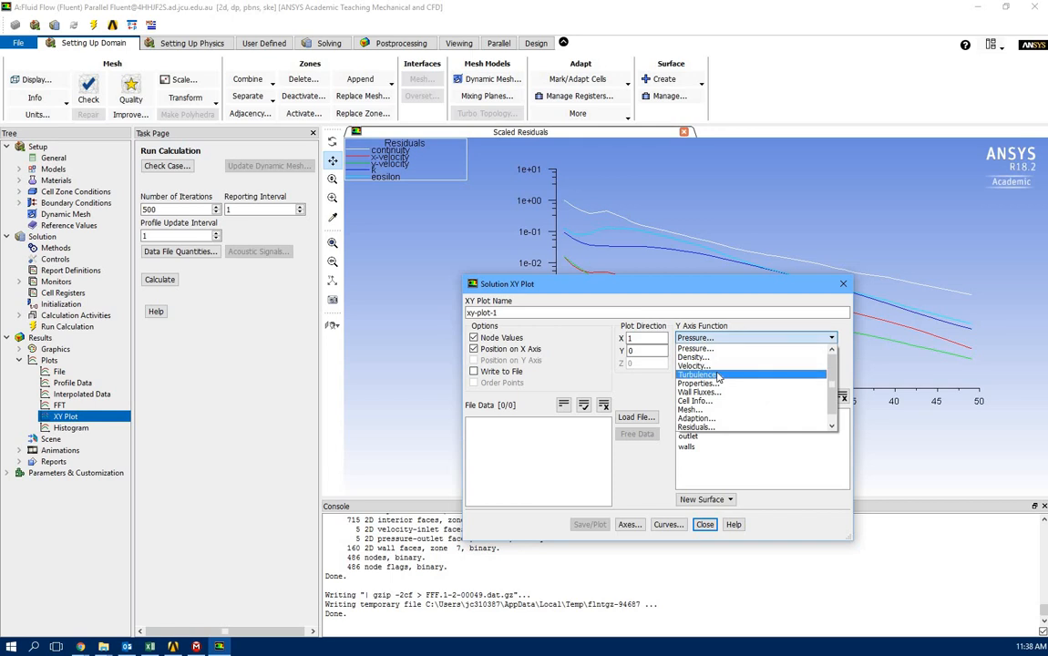
left_click(699, 374)
left_click(755, 353)
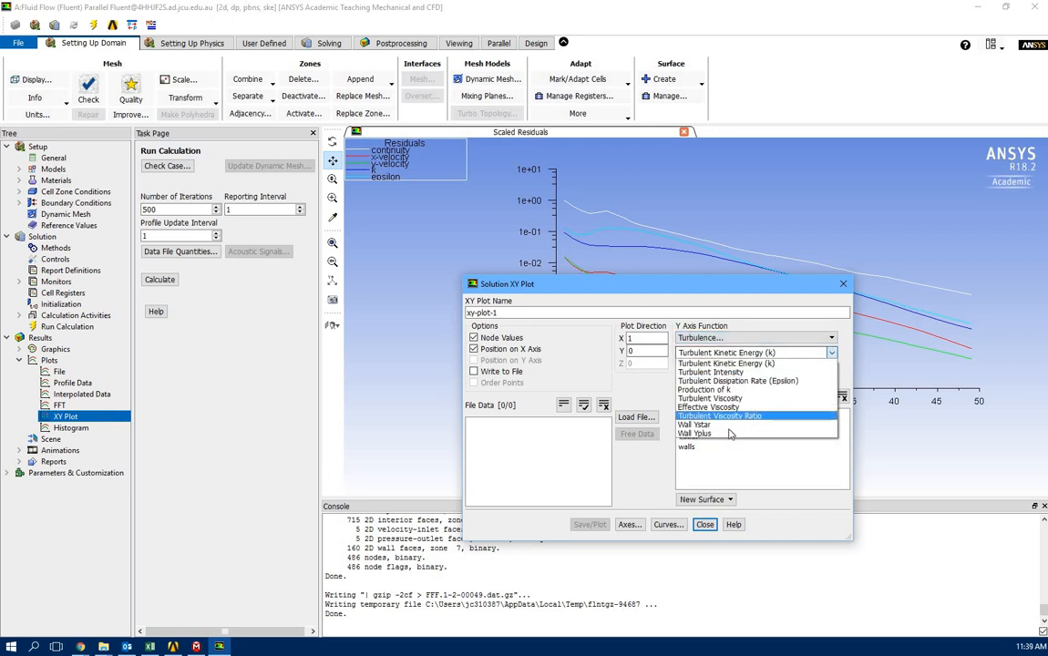
left_click(700, 434)
left_click(687, 447)
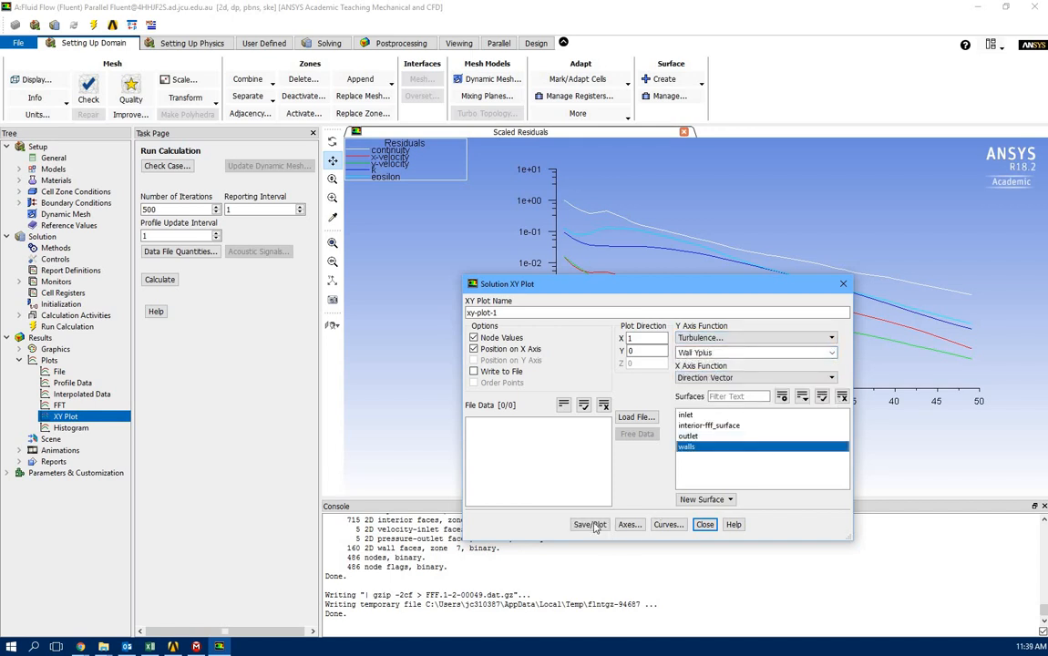
left_click(591, 524)
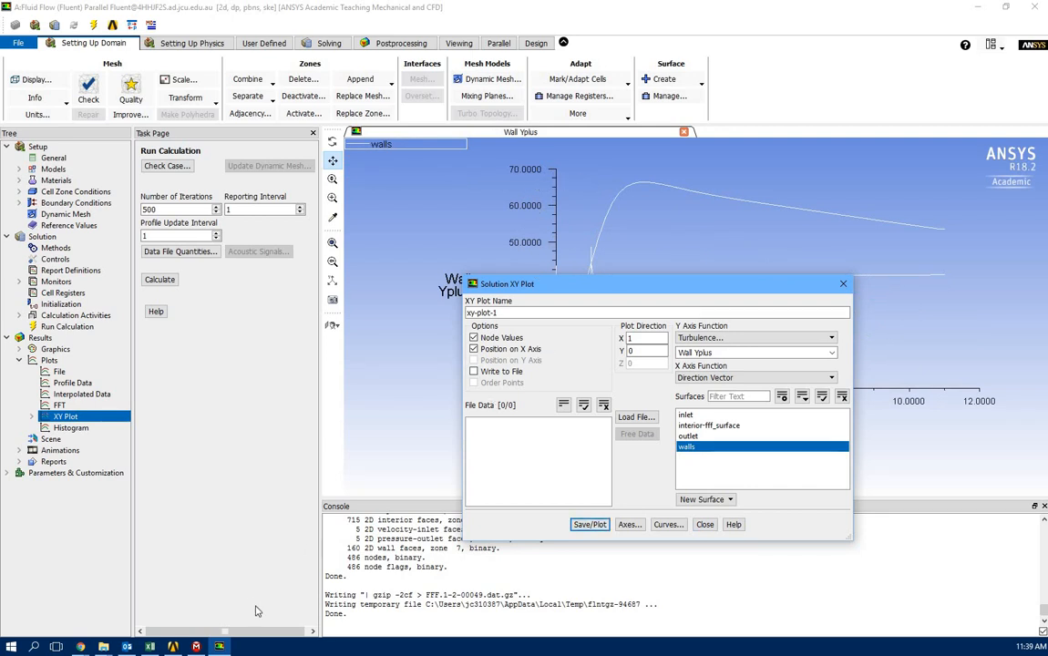
In the Excel mesh independency table, enter Yplus 68 for the 400-element row and size 0.1 in the row below
left_click(149, 646)
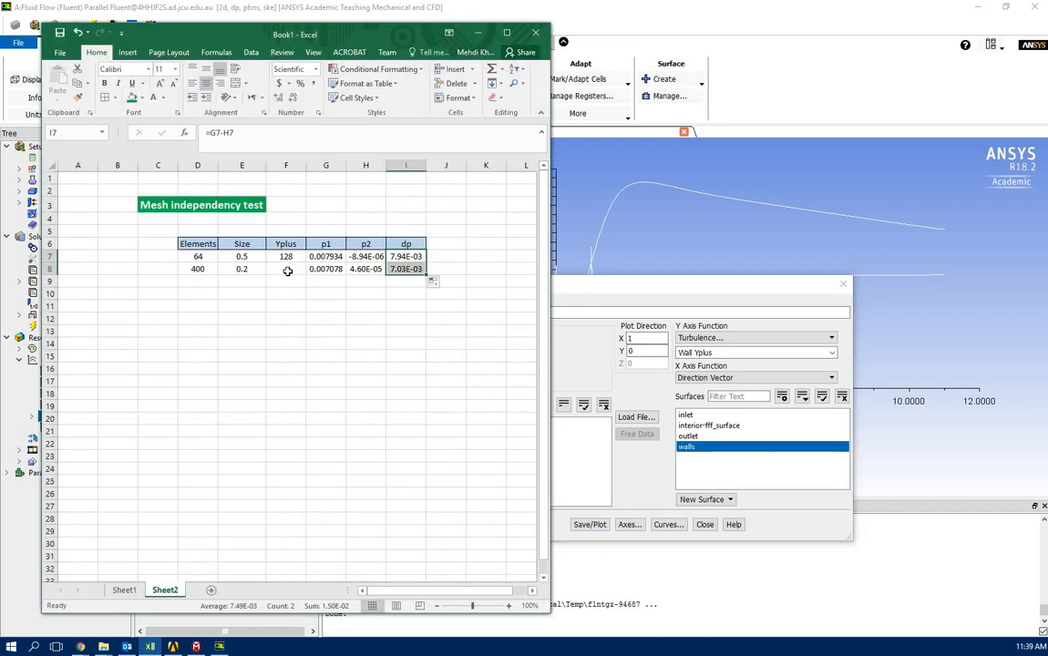
left_click(286, 270)
type("68")
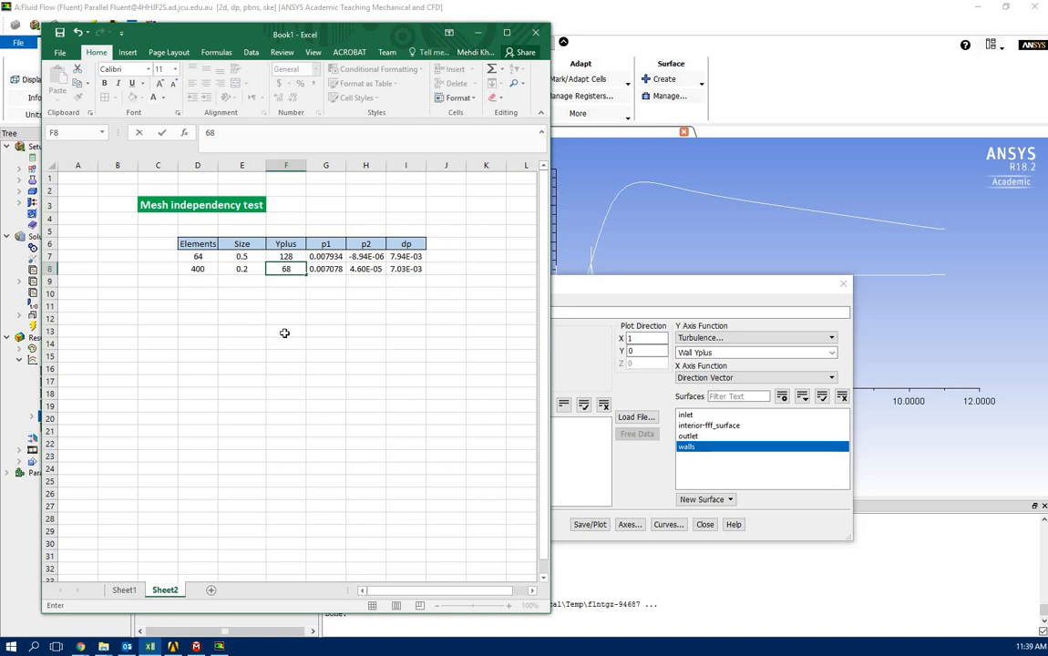
left_click(247, 284)
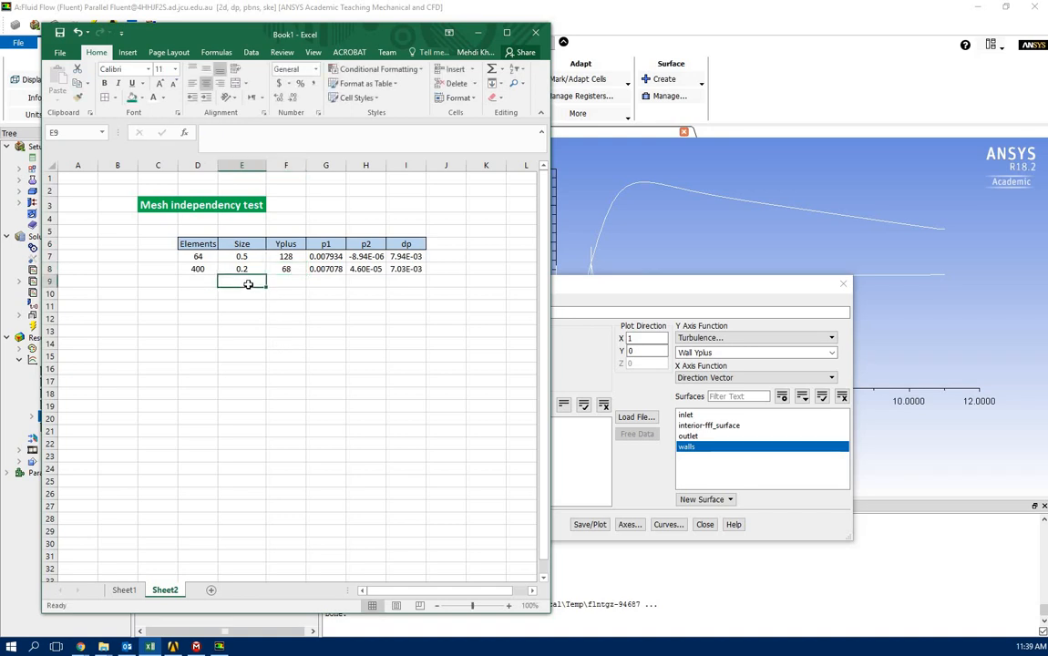
type("0.")
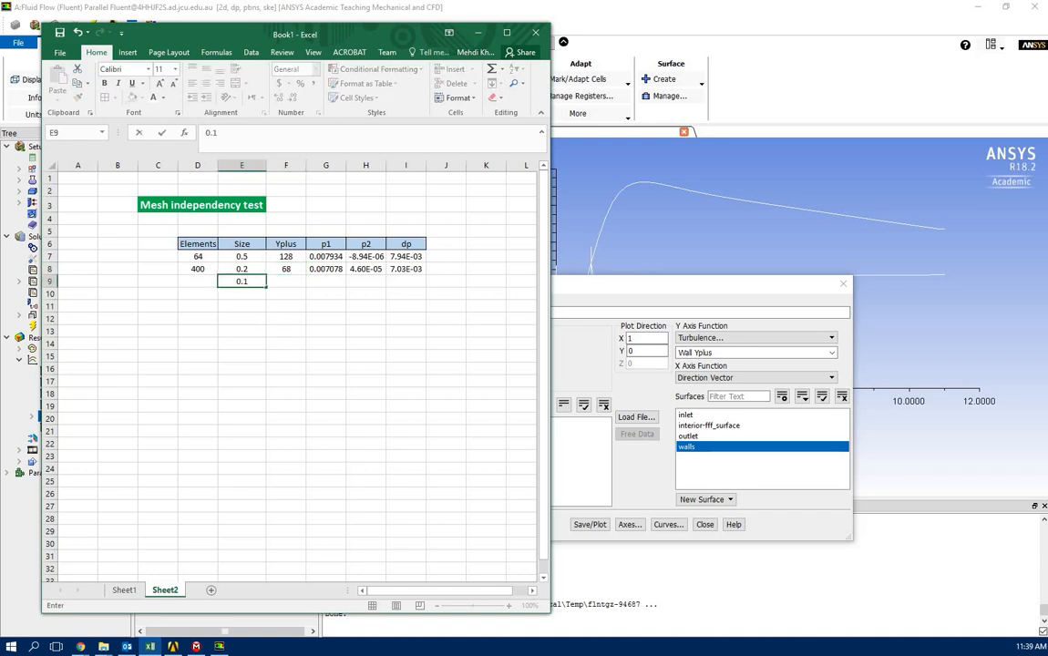
type("1")
Switch to ANSYS Meshing, set the mesh's max face size to 0.1 m and regenerate the mesh
left_click(748, 248)
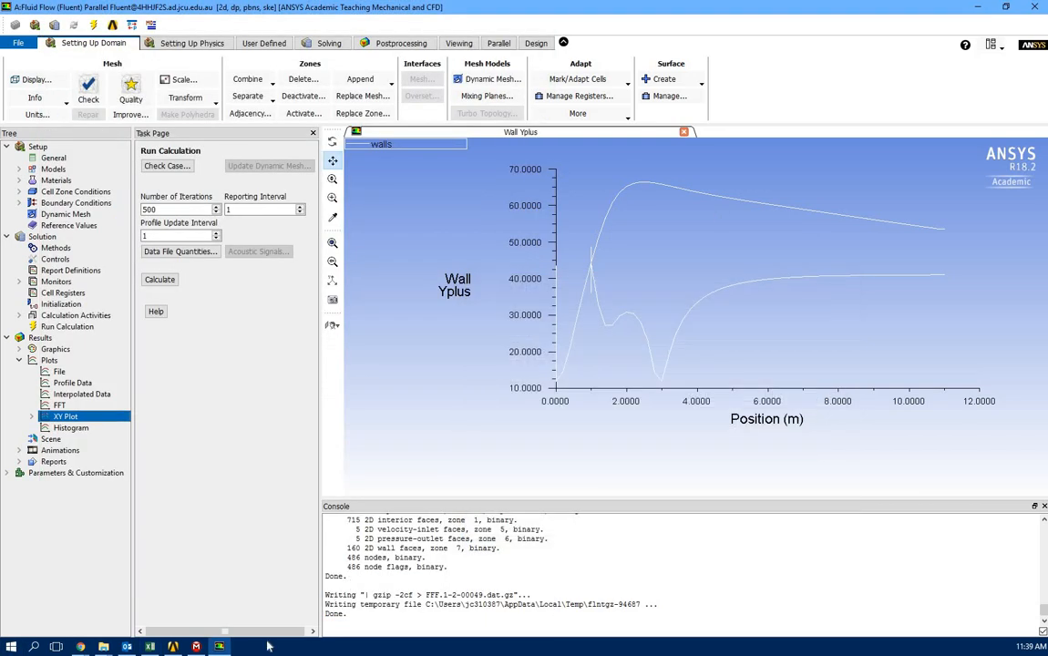
mouse_move(198, 645)
left_click(203, 617)
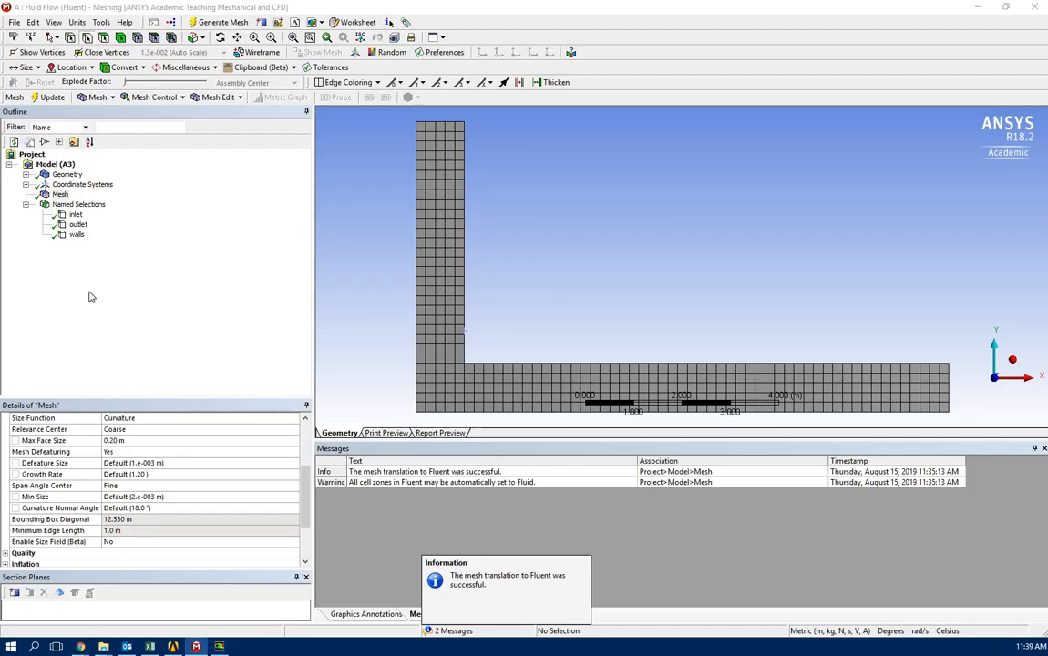
left_click(59, 194)
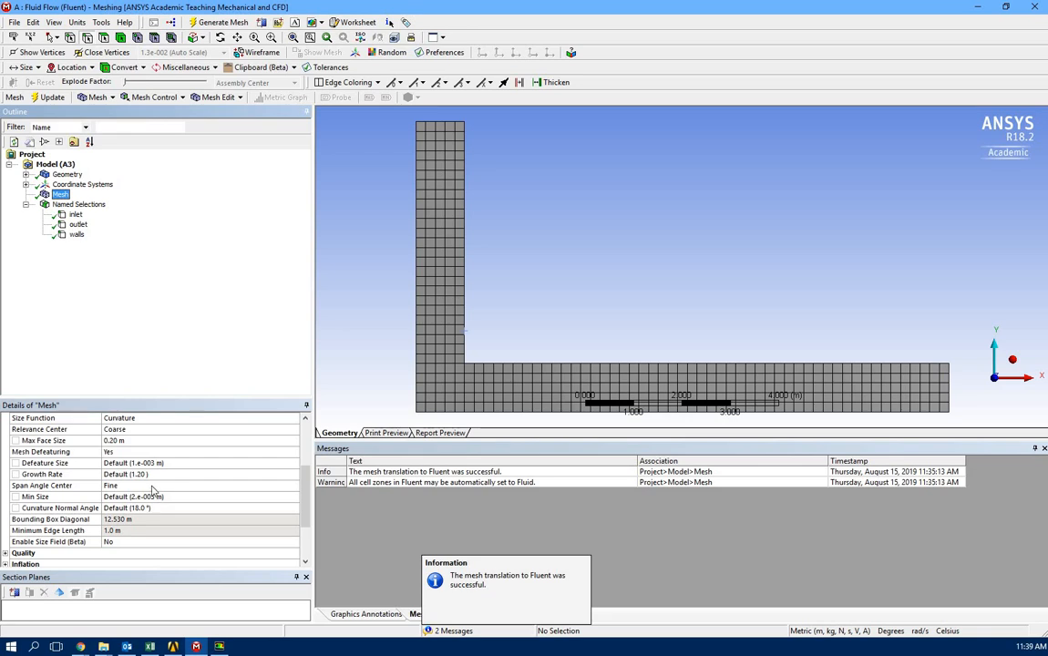
left_click(149, 441)
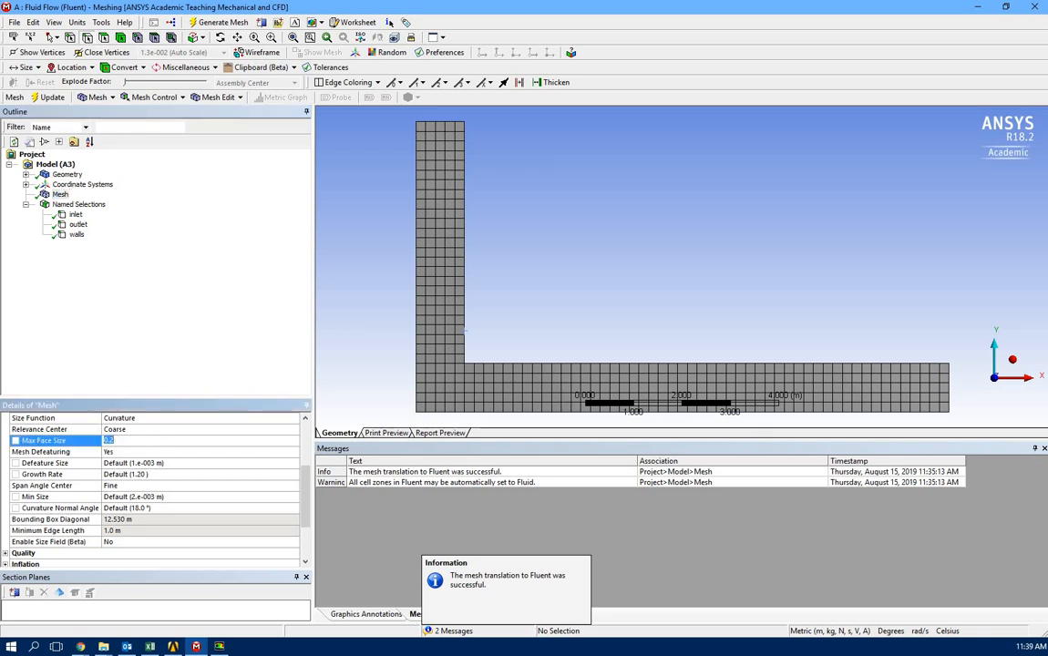
type("0.1")
key("Return")
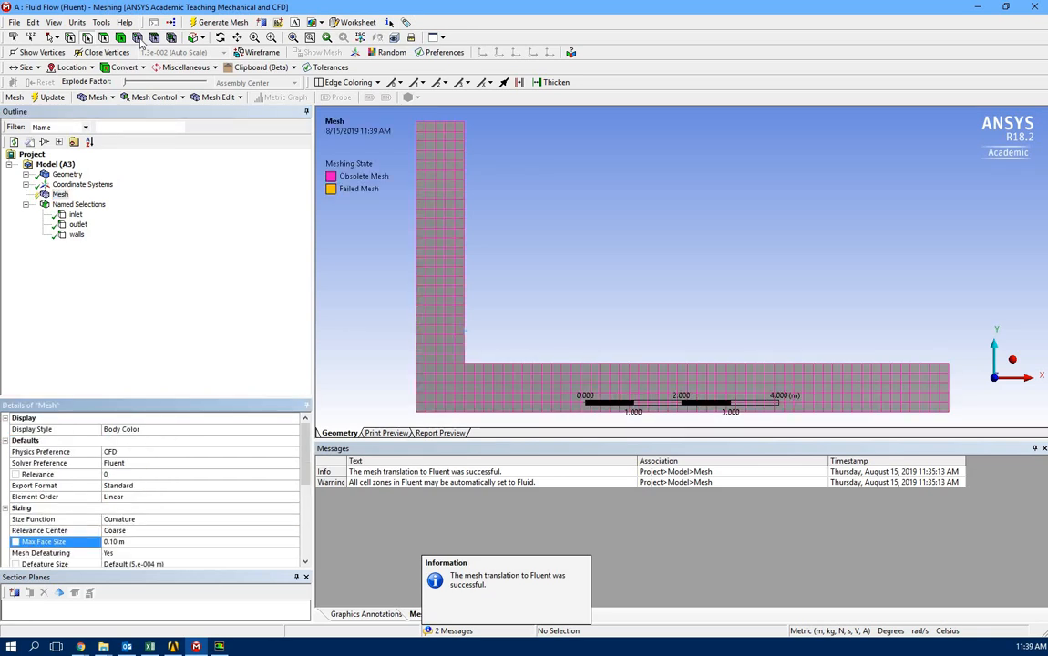
left_click(199, 25)
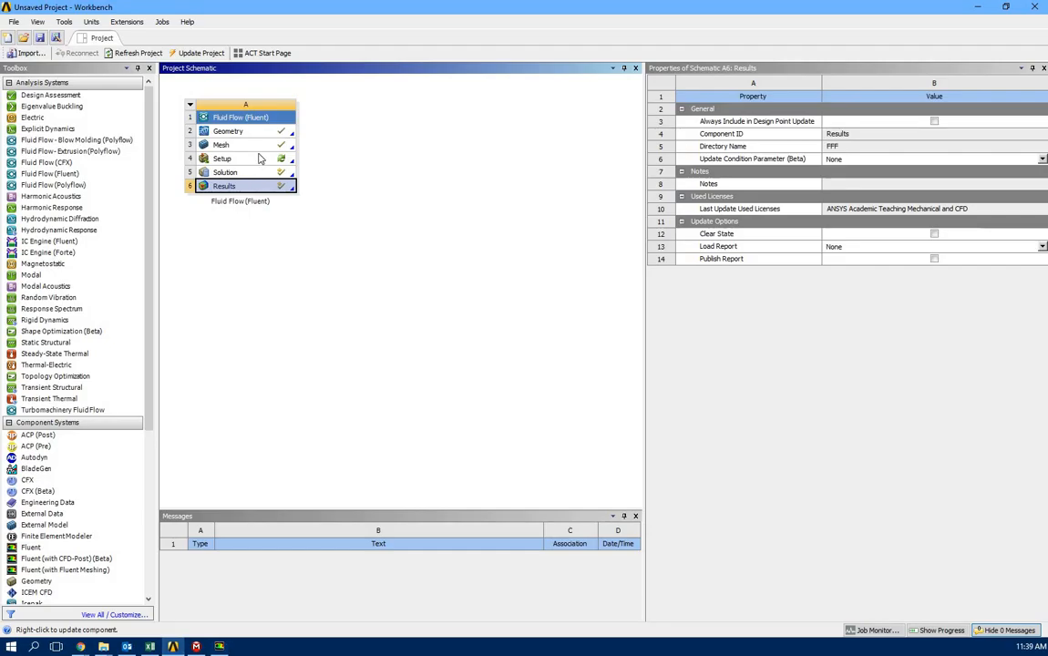
In Workbench, update the Setup cell of the Fluid Flow (Fluent) system with the new mesh
left_click(259, 160)
right_click(260, 160)
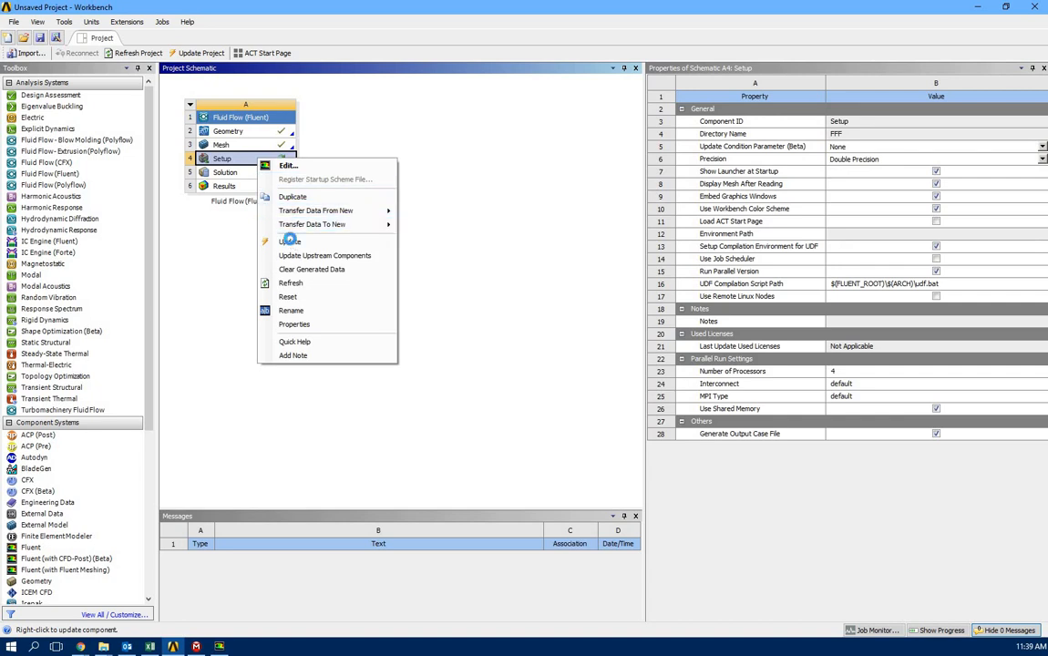
left_click(290, 239)
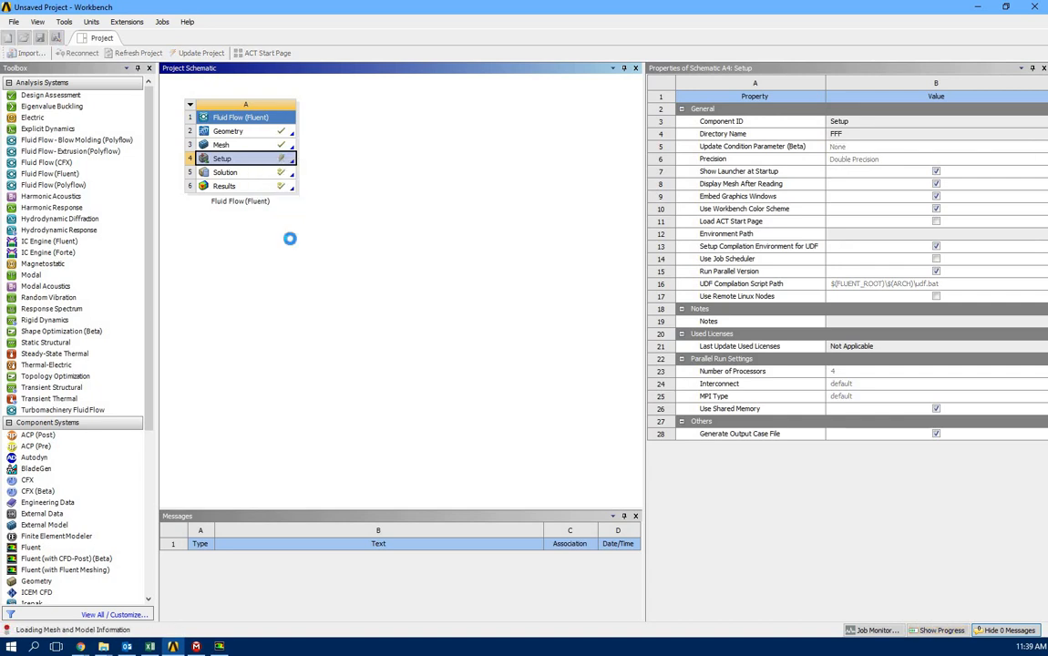
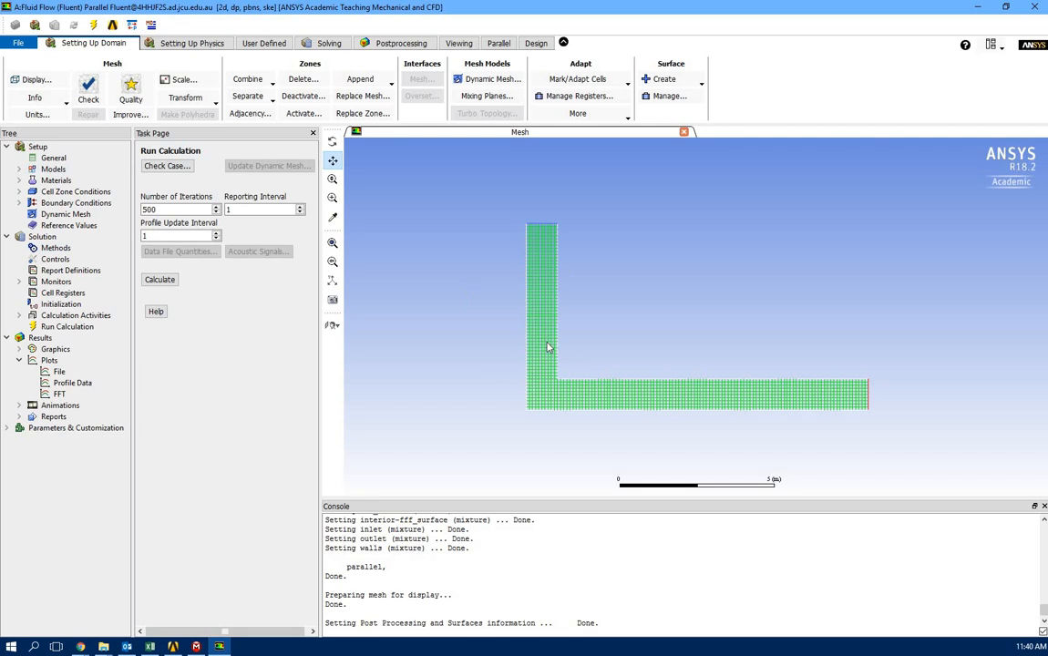
In Fluent, initialize the solution with hybrid initialization and run the calculation to completion
left_click(61, 303)
left_click(225, 207)
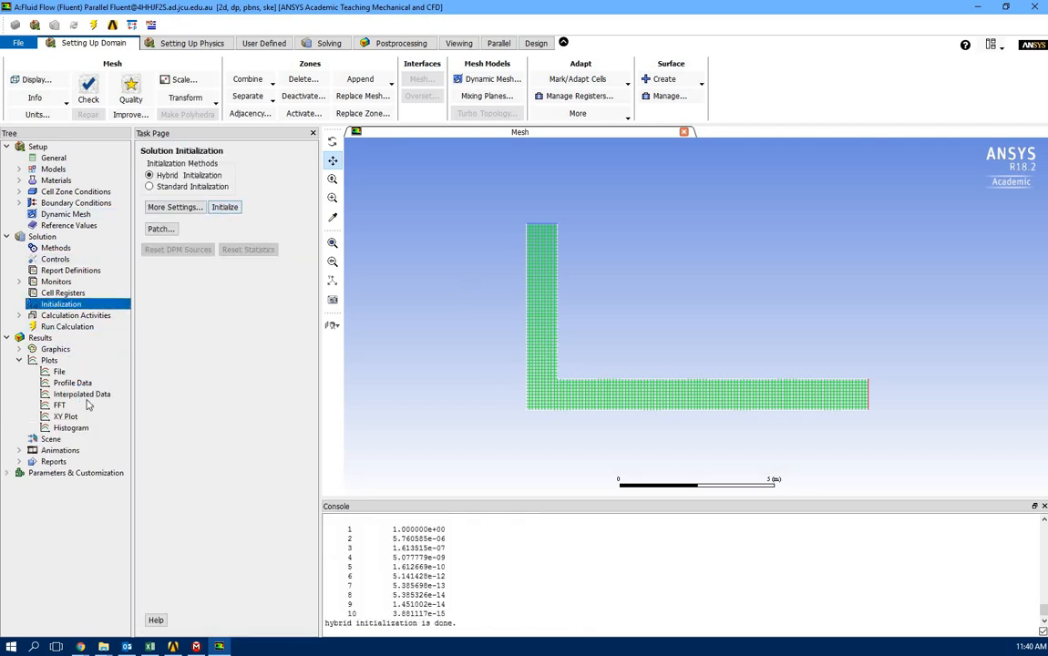
left_click(66, 326)
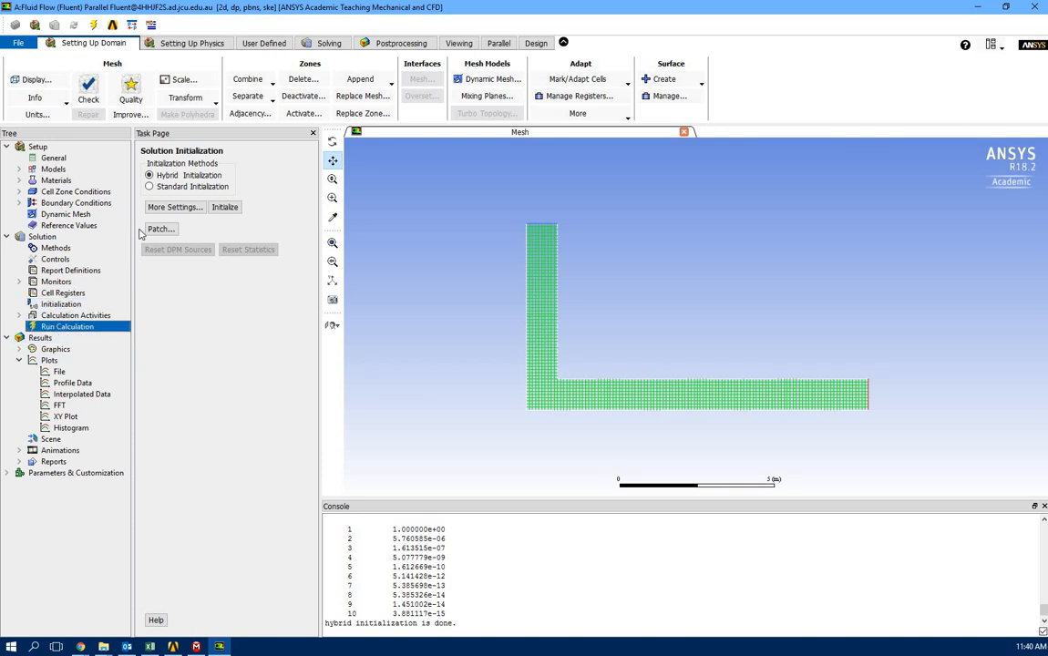
left_click(157, 280)
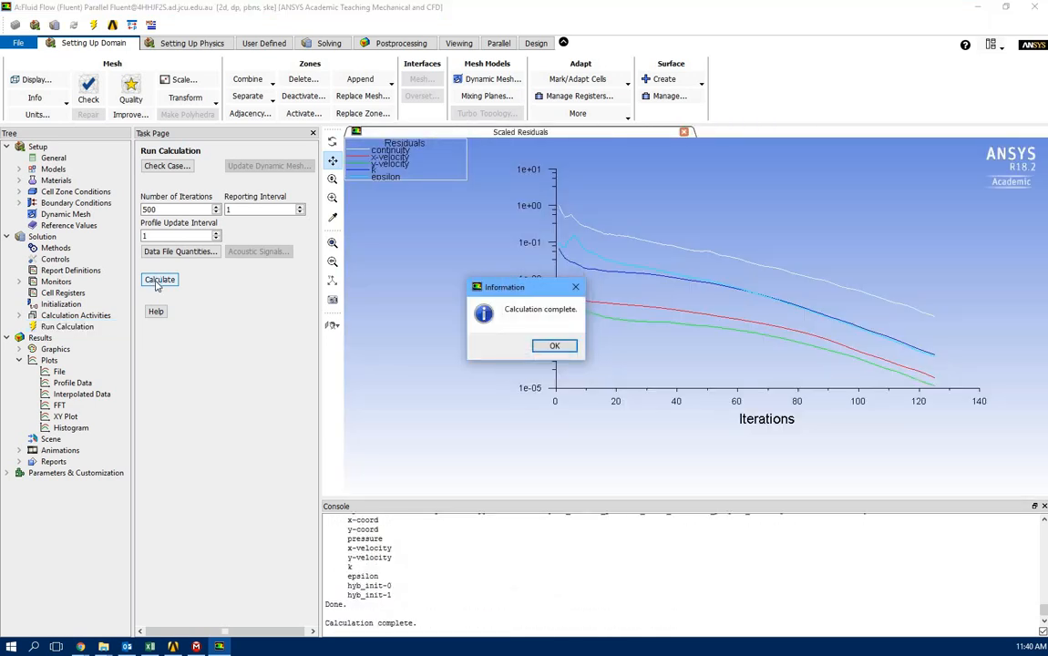
left_click(552, 345)
Plot turbulence Wall Yplus on the walls surface for the 0.1 m mesh solution
double_click(64, 417)
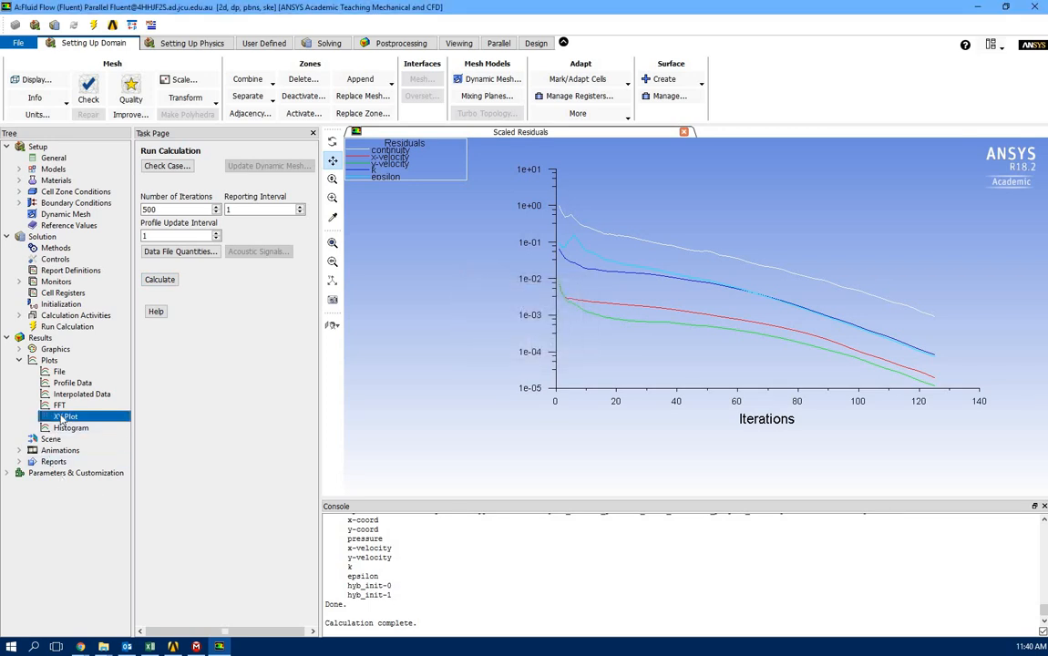
left_click(718, 338)
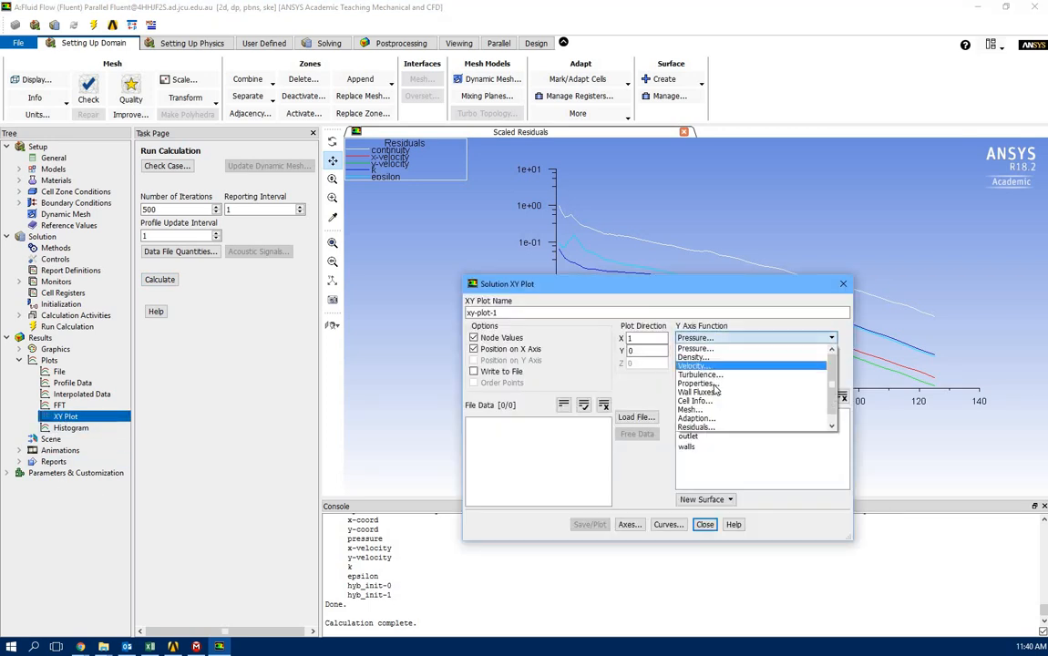
left_click(809, 376)
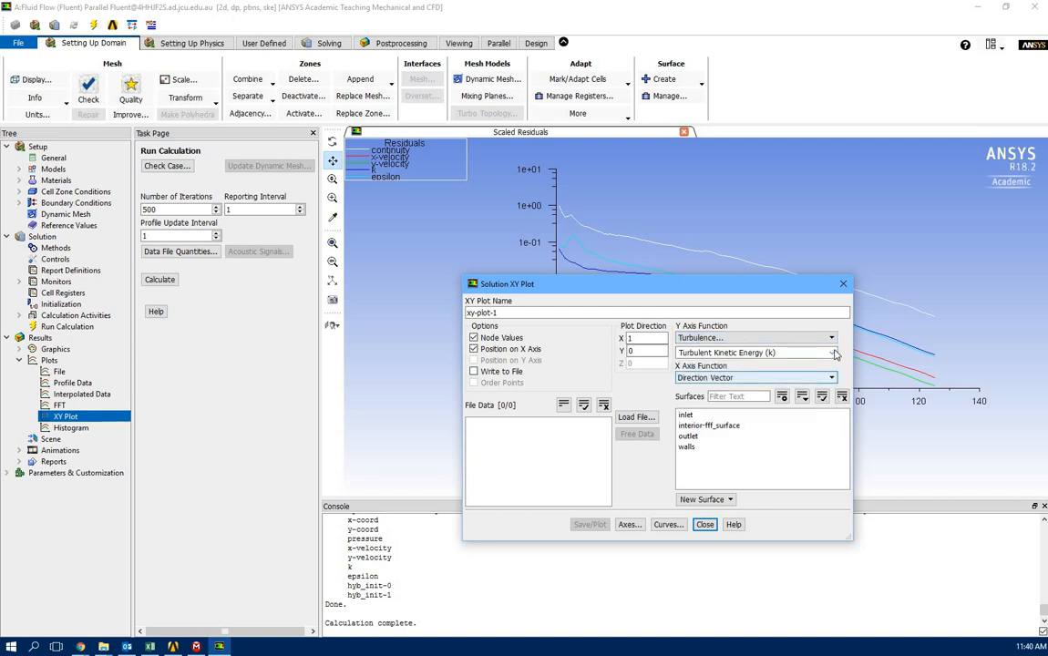
left_click(775, 353)
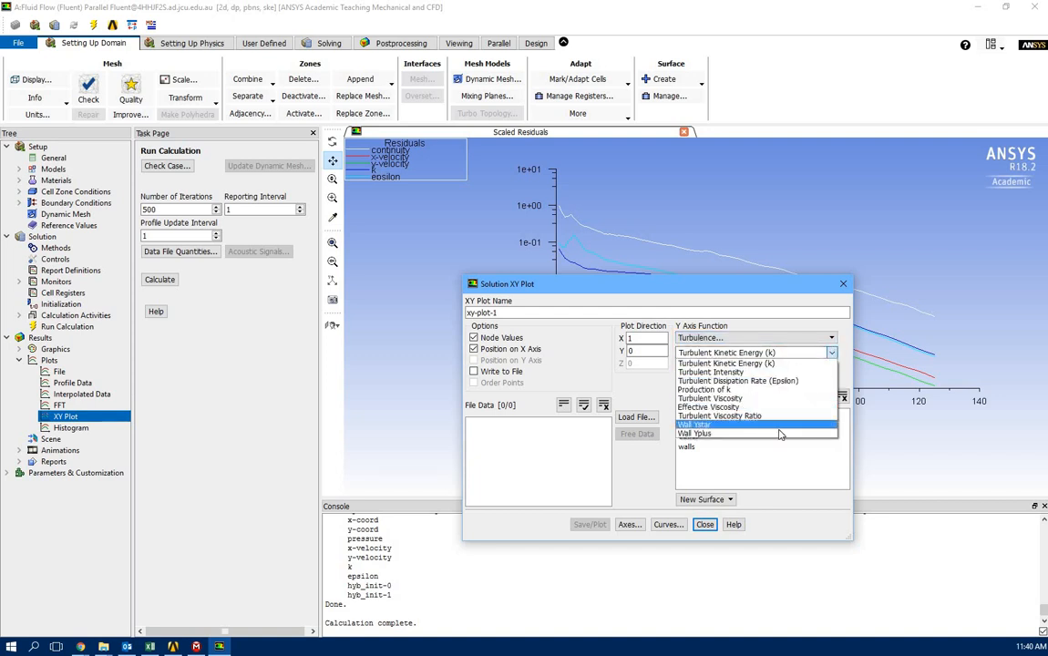
left_click(697, 434)
left_click(686, 447)
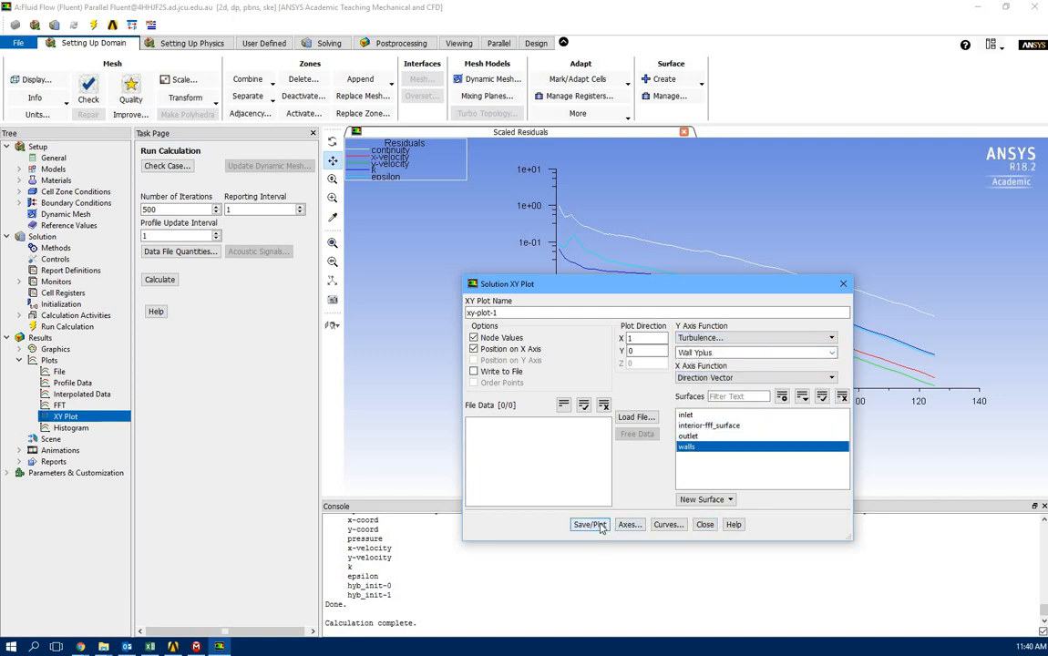
left_click(589, 524)
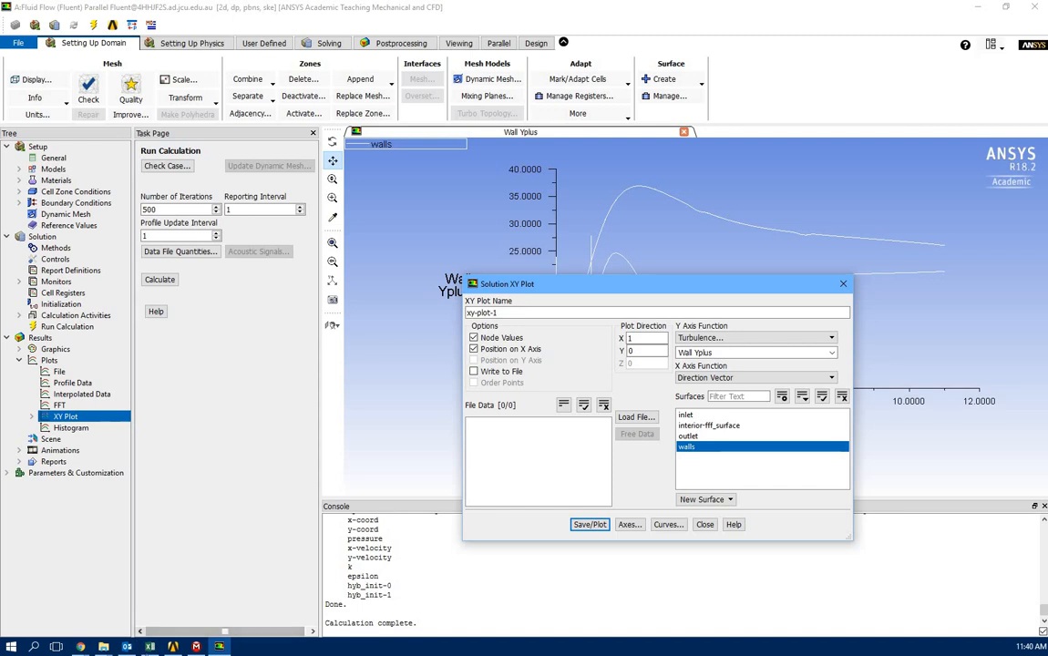
In the Excel table, enter Yplus 37 and 1600 elements in the row for size 0.1
key("alt+Tab")
left_click(288, 281)
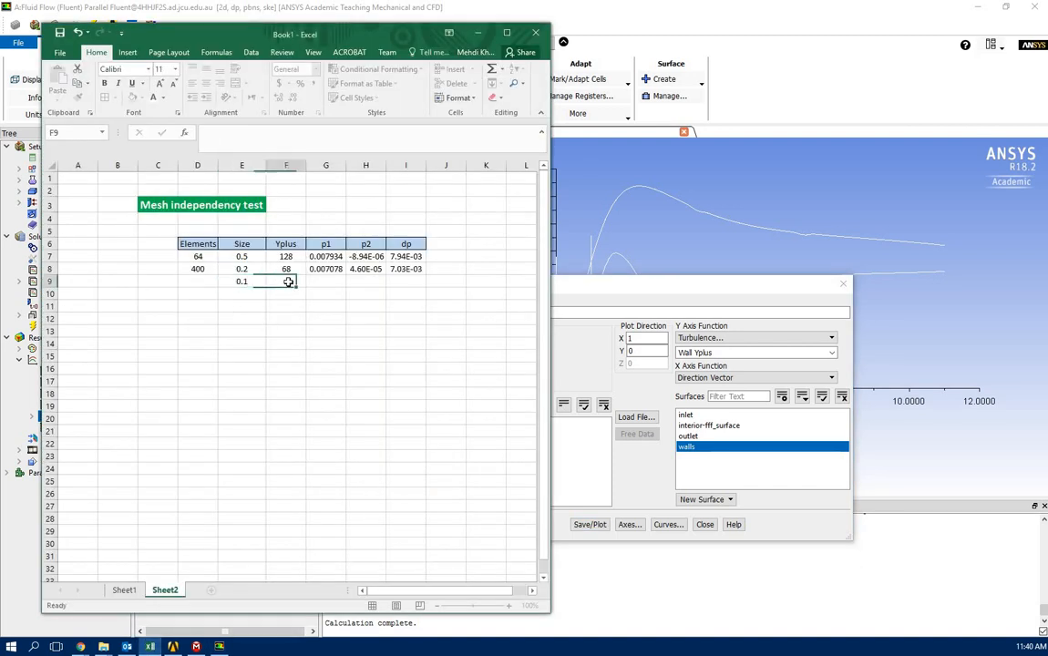
type("3")
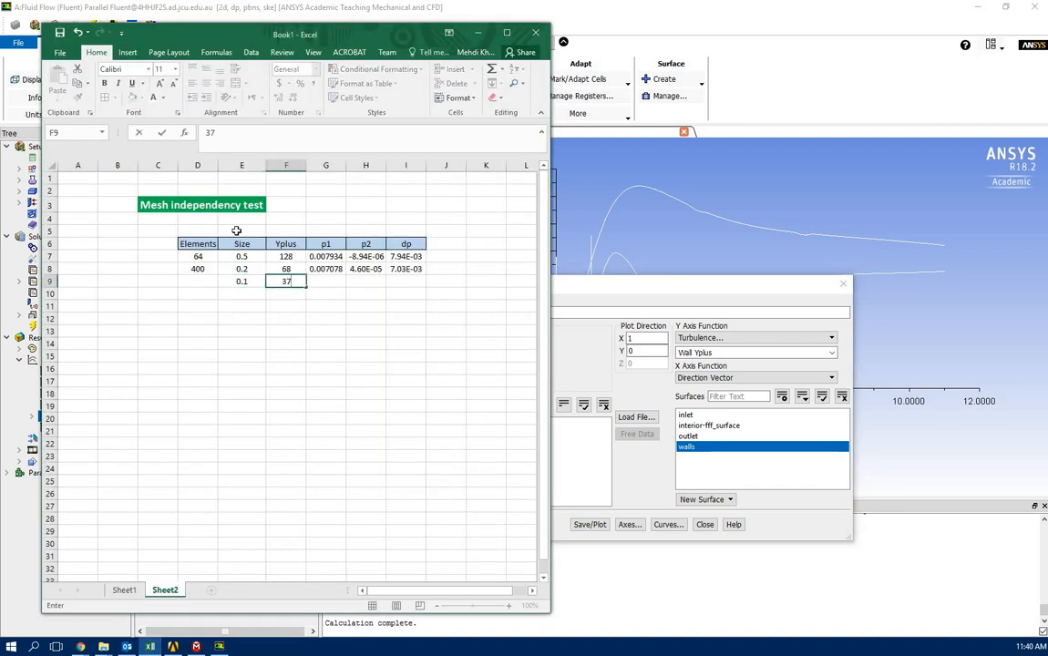
type("7")
key("Return")
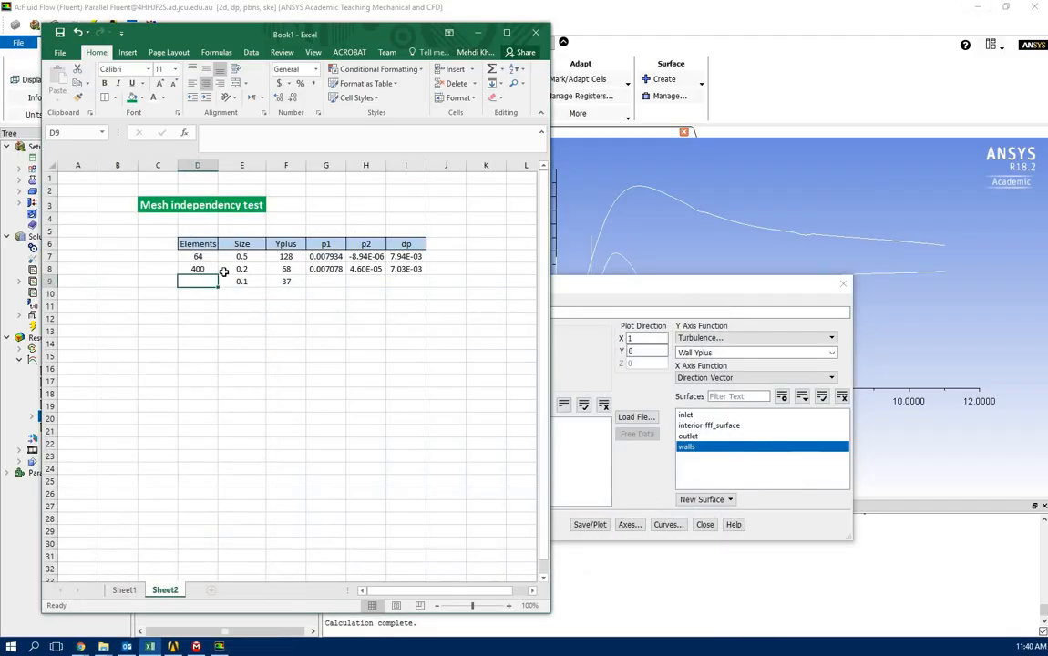
type("160")
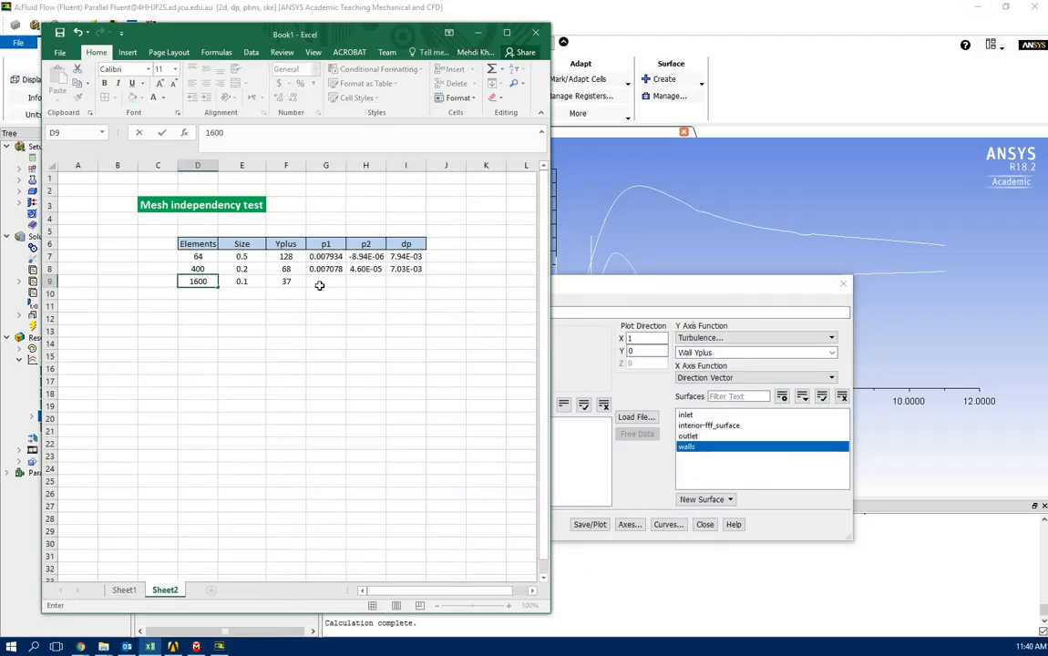
type("0")
key("Tab")
key("Tab")
key("Tab")
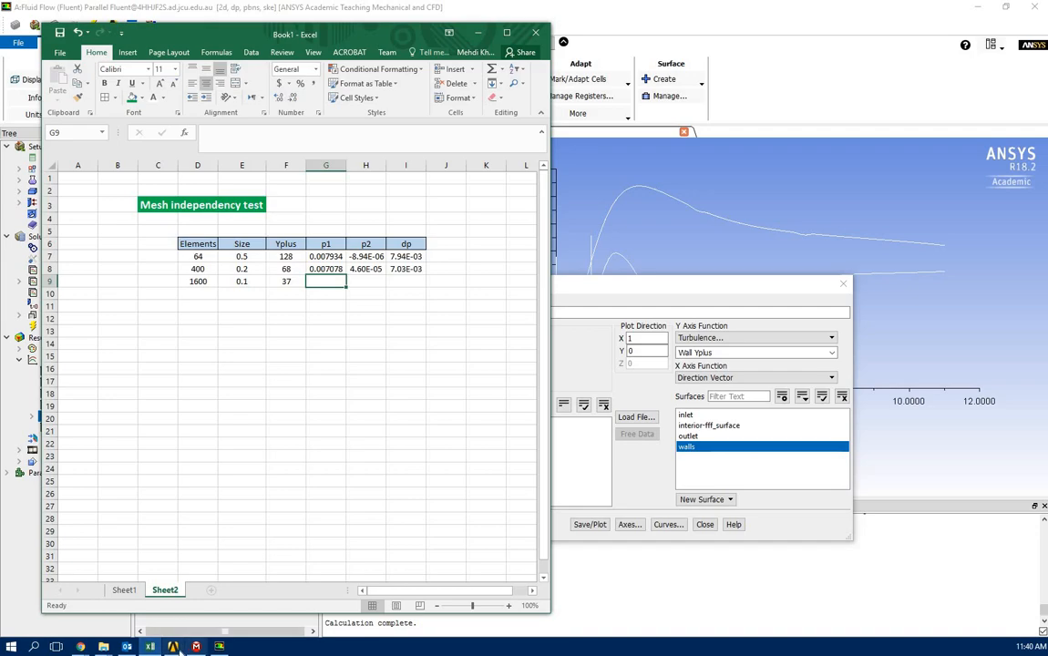
Switch to Workbench and update the Results cell of the Fluid Flow (Fluent) system
left_click(175, 646)
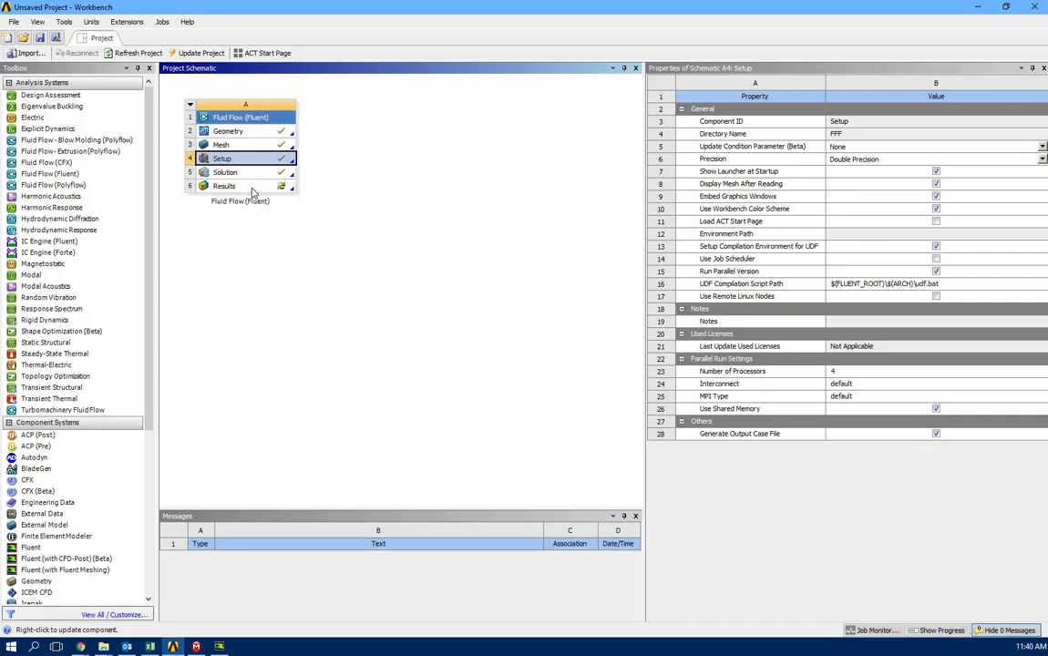
left_click(253, 188)
right_click(253, 189)
left_click(279, 256)
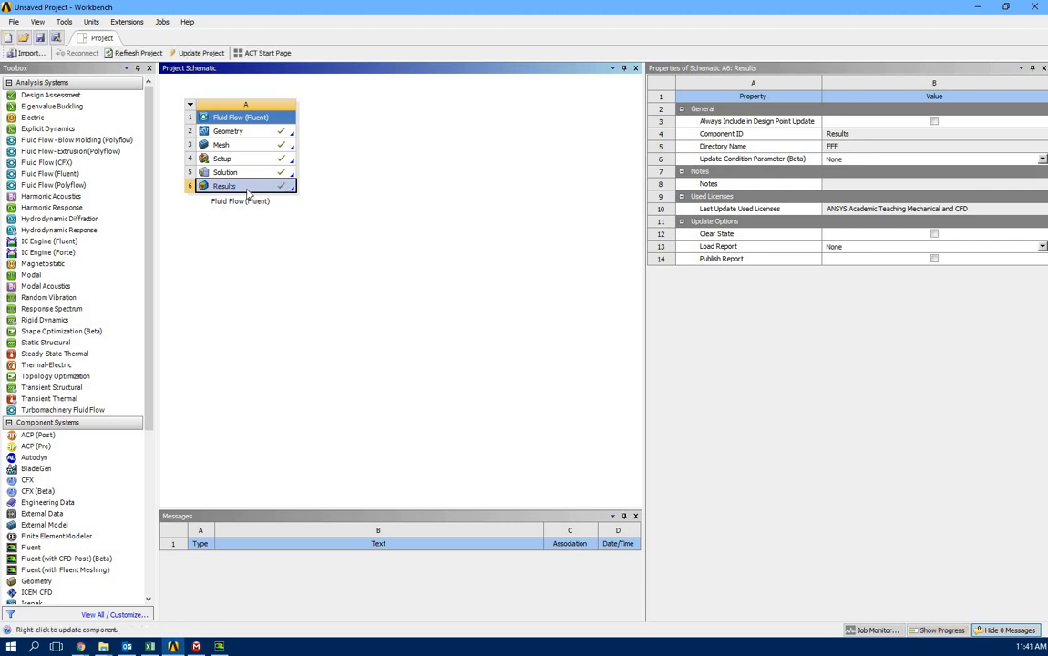
Open the Fluid Flow (Fluent) results in CFD-Post and inspect the velocity vectors just downstream of the pipe bend
double_click(247, 195)
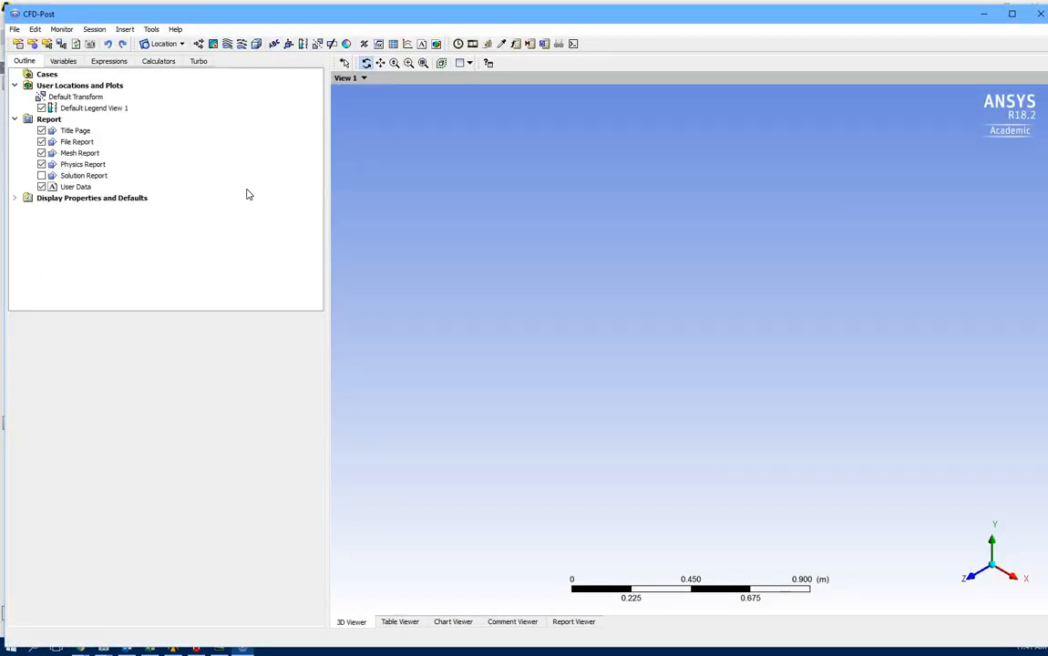
left_click(521, 350)
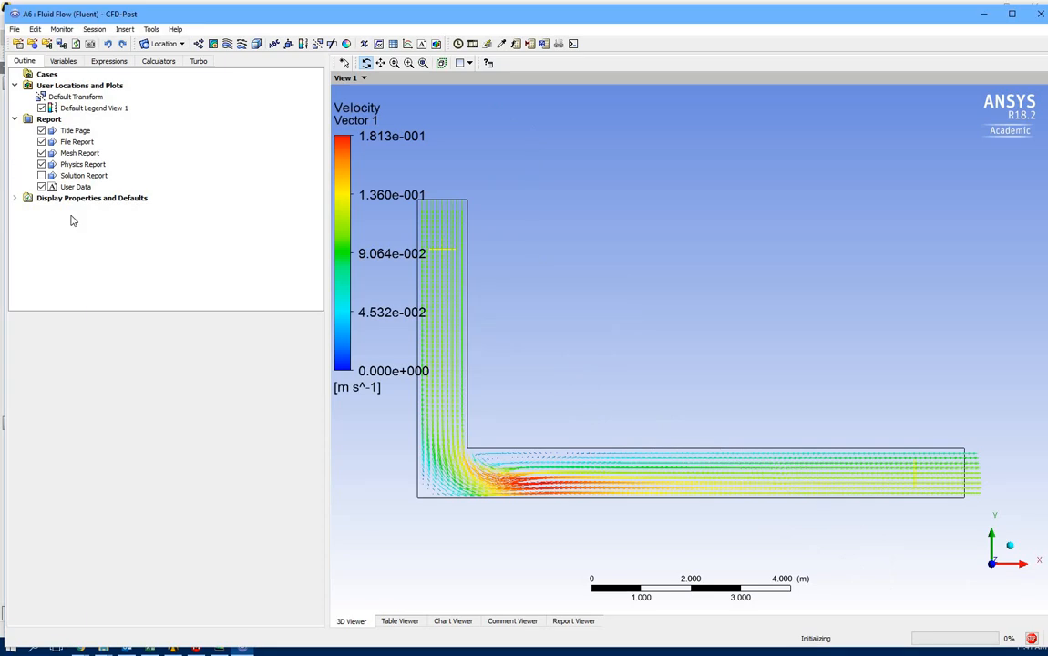
scroll(491, 487, "up", 2)
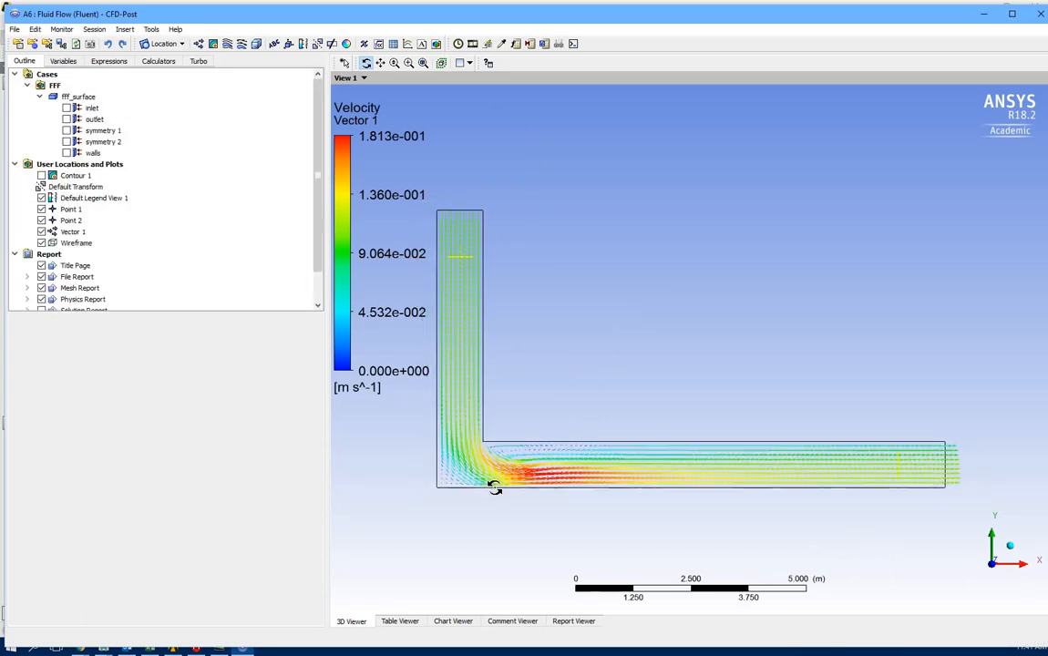
scroll(440, 516, "up", 2)
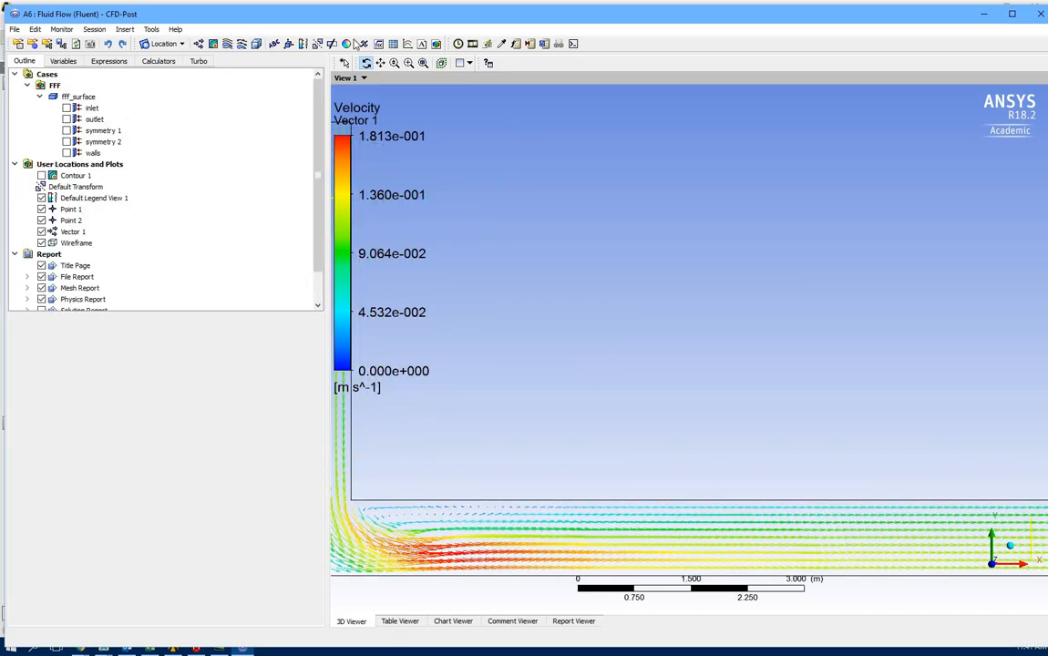
left_click(409, 62)
left_click_drag(484, 471, 346, 557)
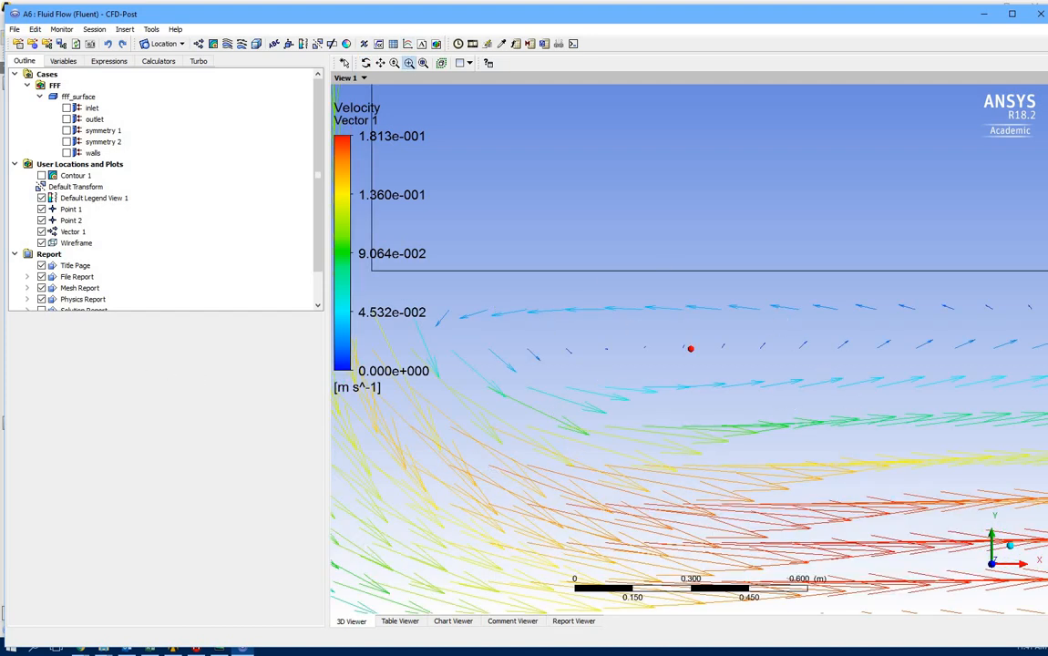
left_click(423, 63)
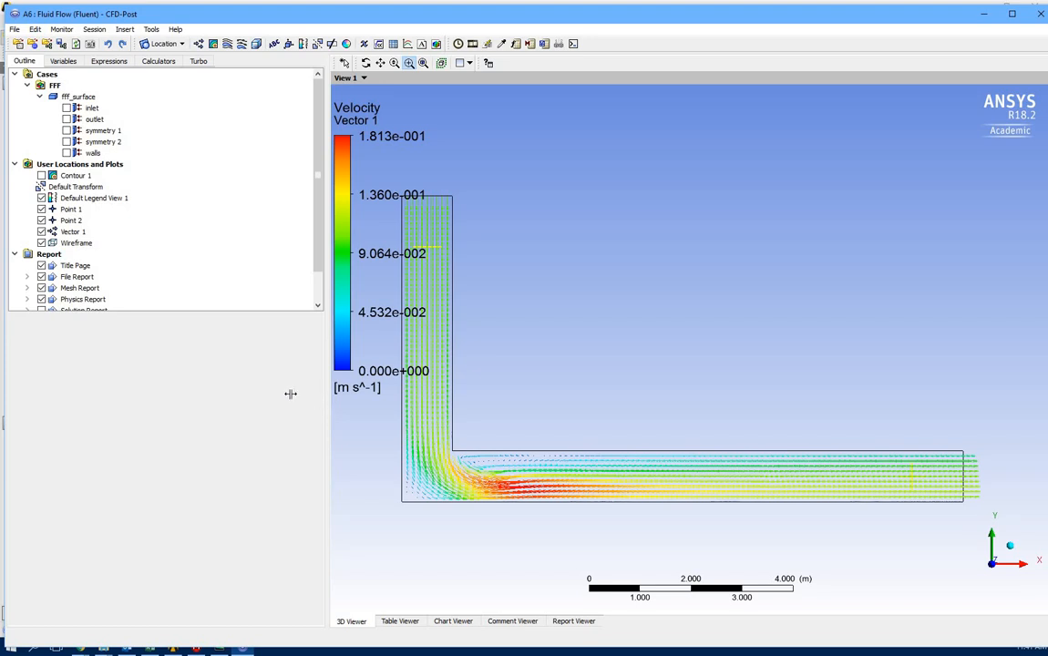
Narrow the outline pane and view the Contour 1 velocity plot briefly before hiding it again
left_click_drag(290, 394, 218, 310)
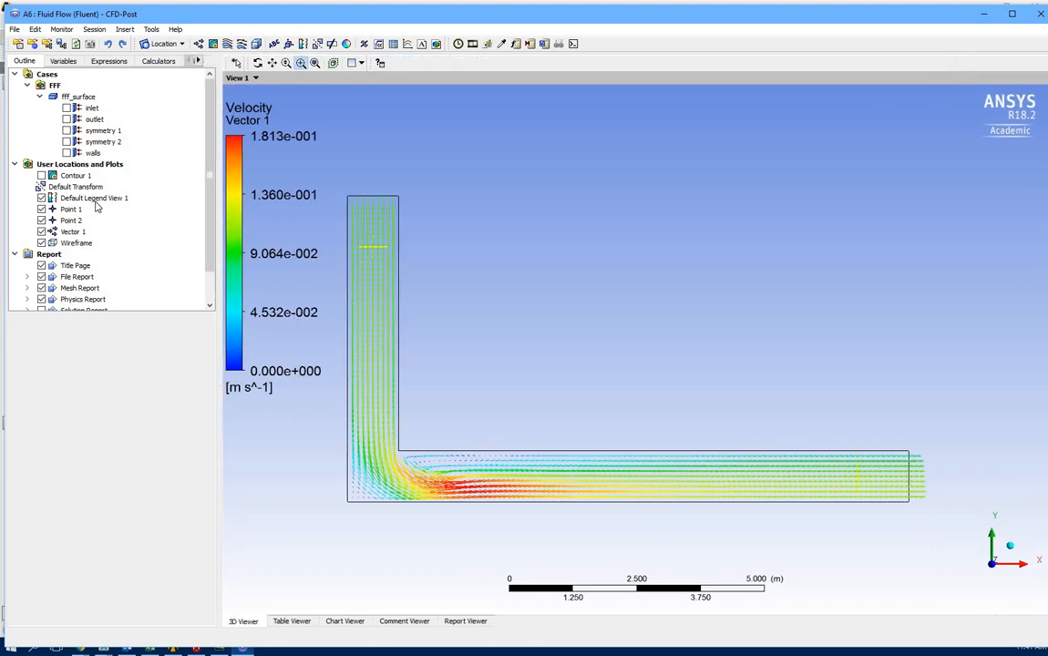
scroll(97, 208, "down", 1)
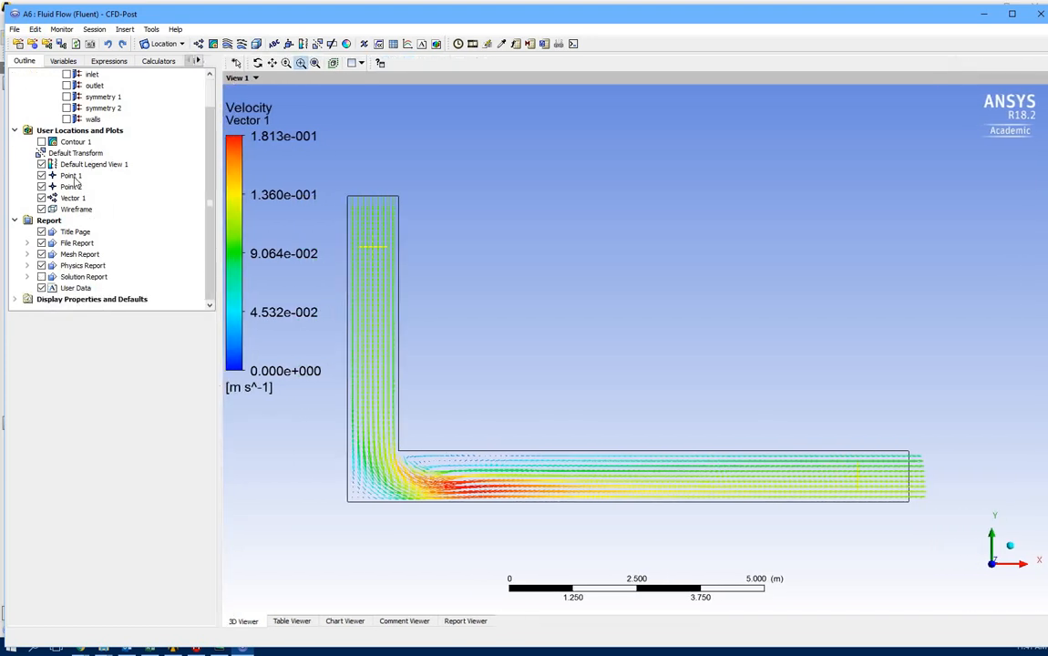
left_click(41, 142)
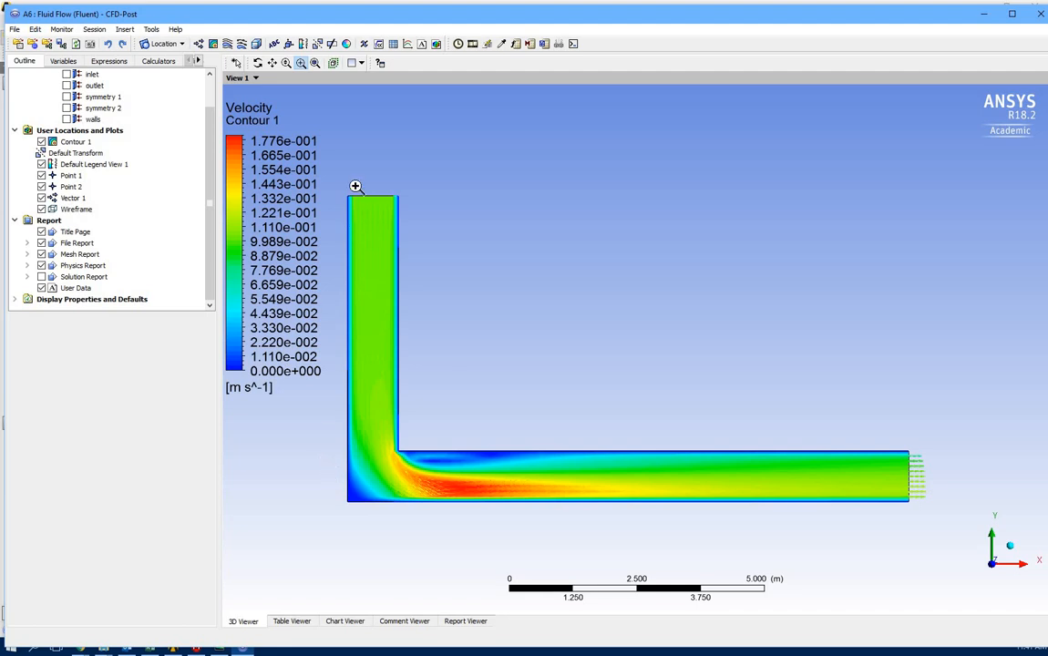
left_click(41, 142)
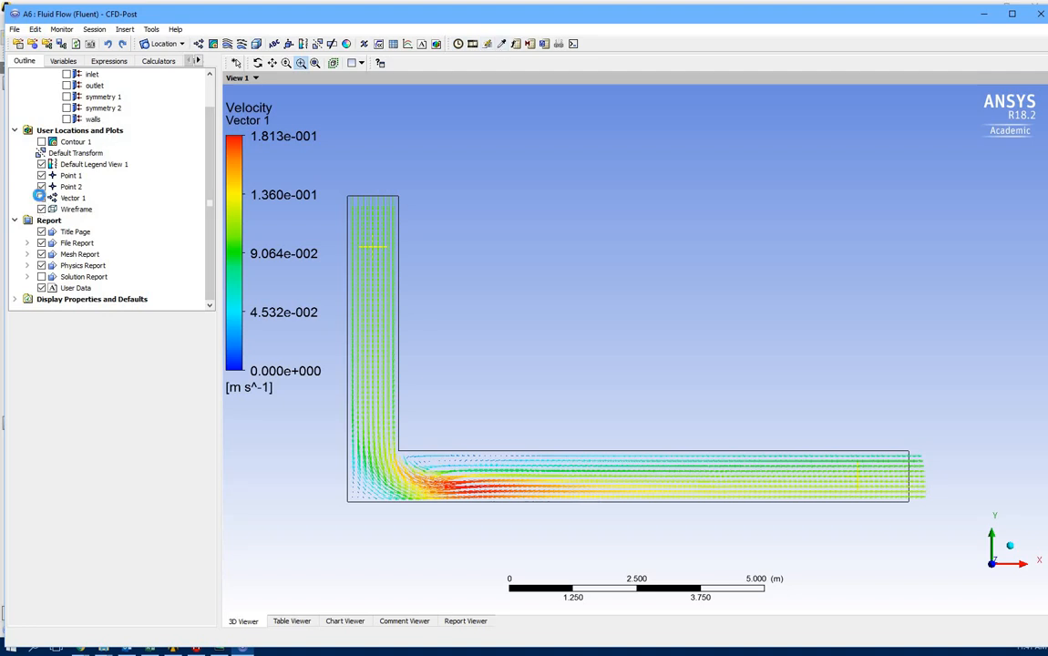
With Vector 1 hidden, probe the pressure at the point near the outlet and enter 6.74826e-005 as p2 for size 0.1 in Excel
left_click(499, 43)
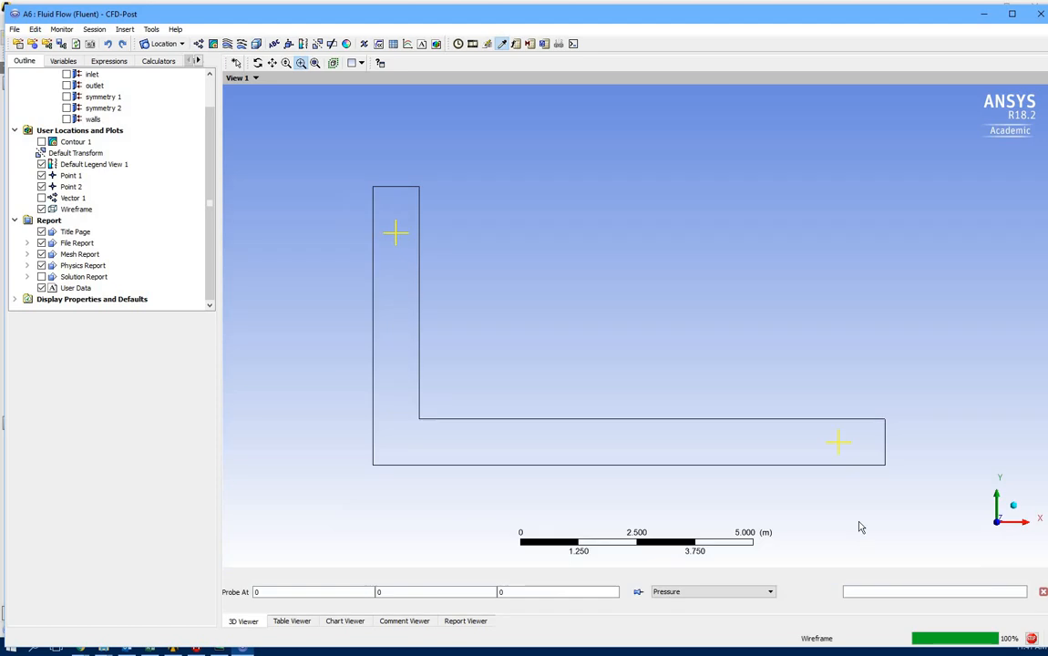
left_click(838, 442)
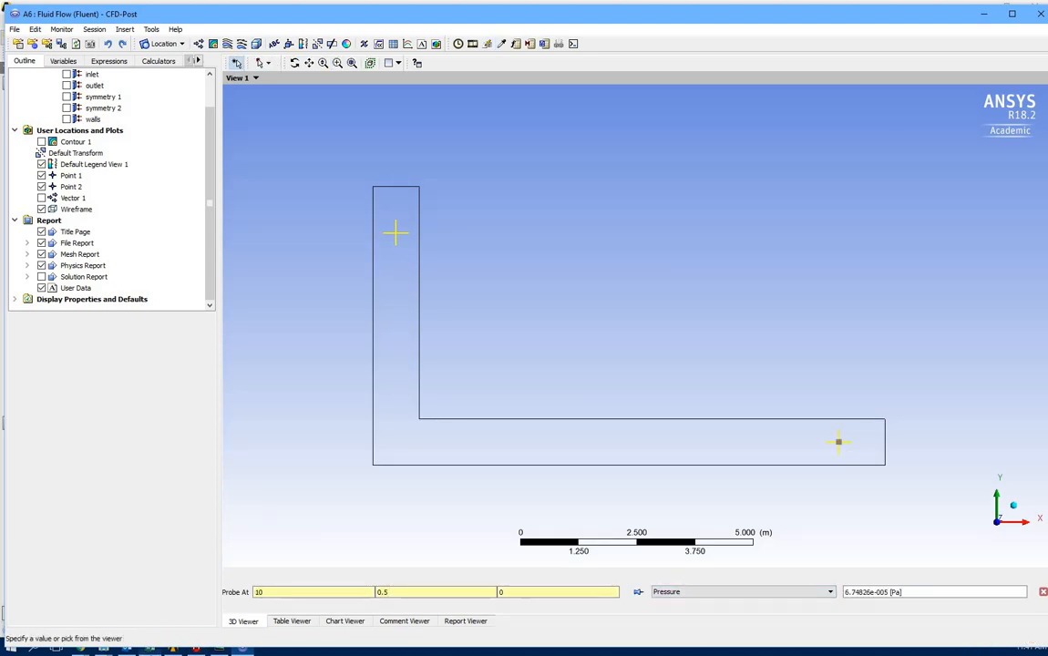
left_click(151, 649)
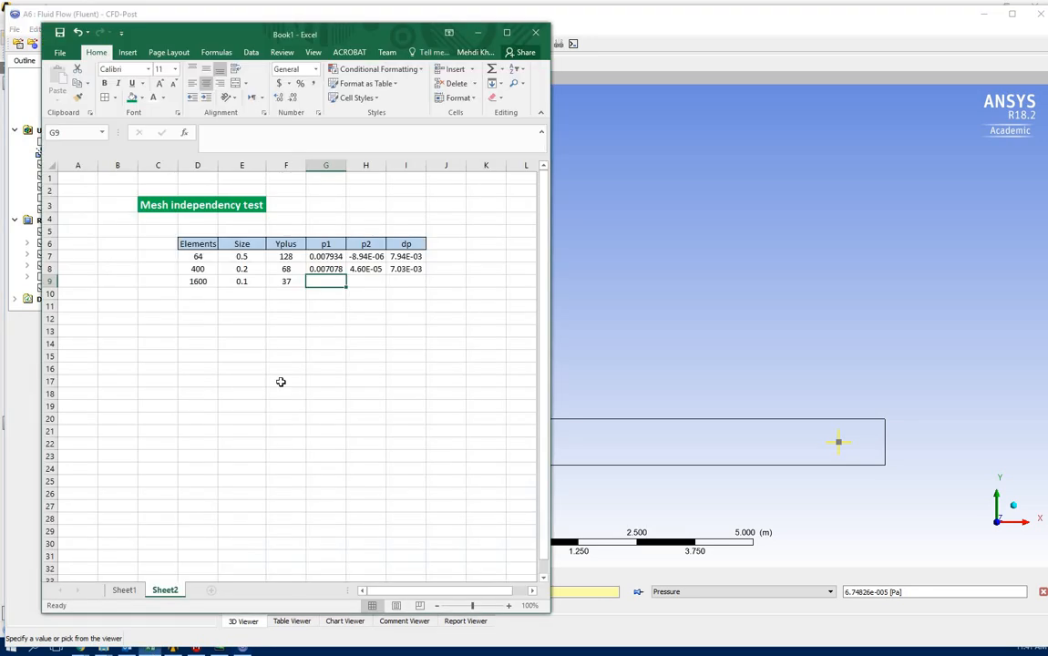
left_click(363, 281)
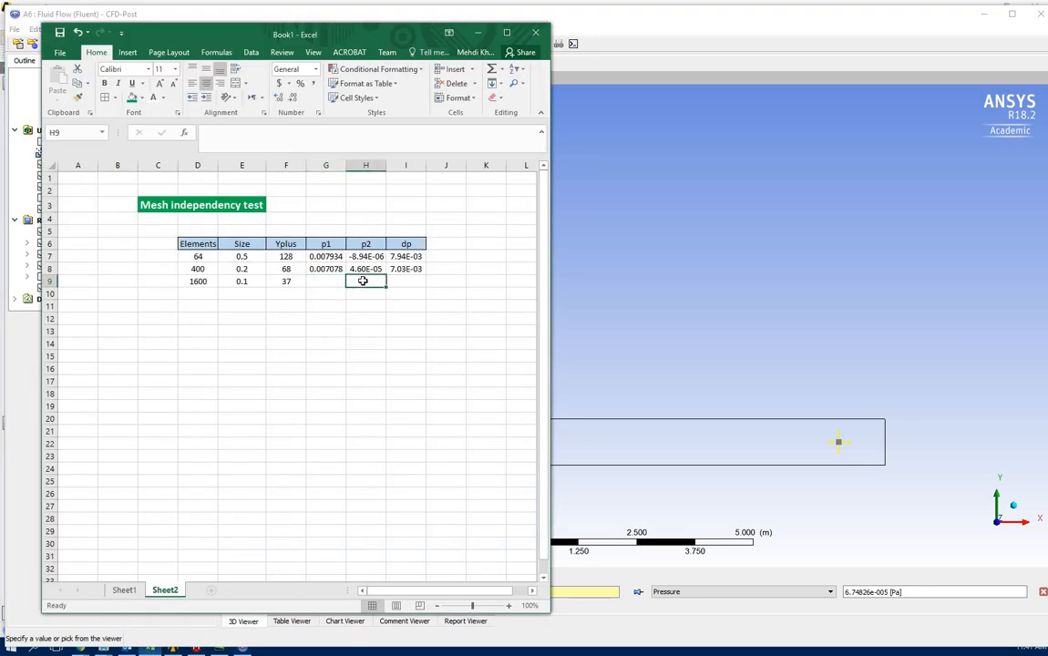
type("6.")
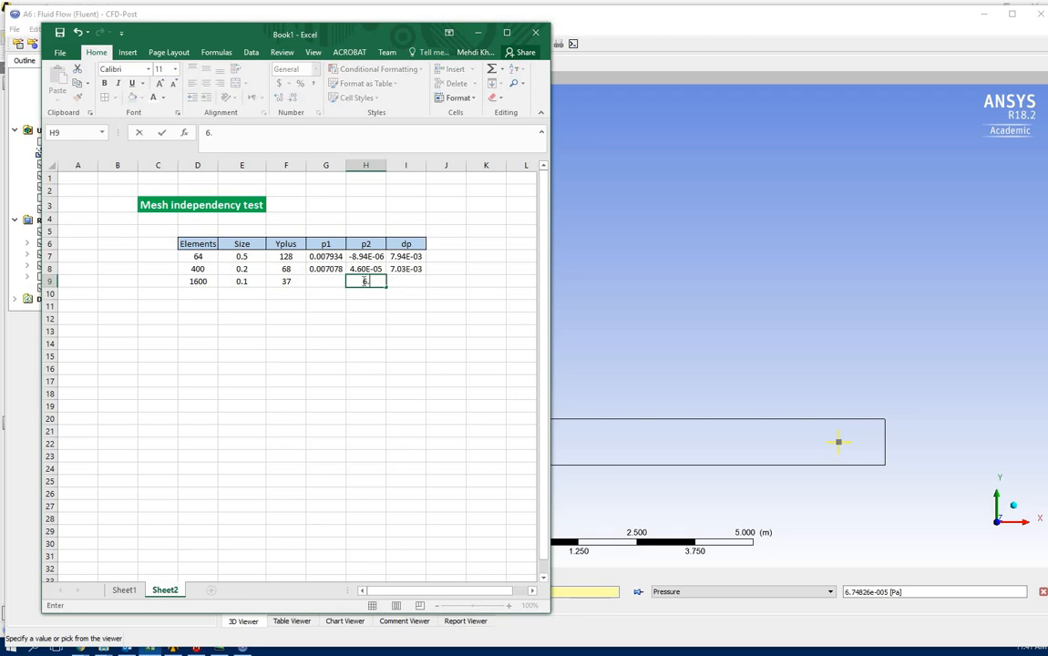
type("748")
type("26")
type("e")
type("-005")
key("Return")
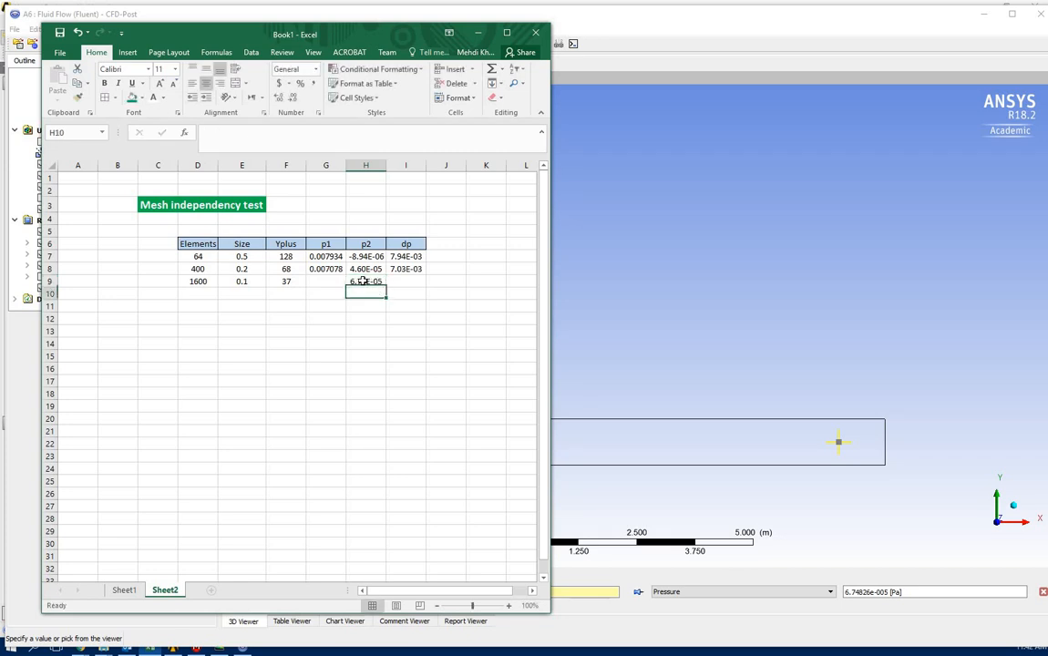
Probe the pressure at the point near the inlet in CFD-Post and enter 0.00728152 as p1 for size 0.1 in Excel
left_click(597, 244)
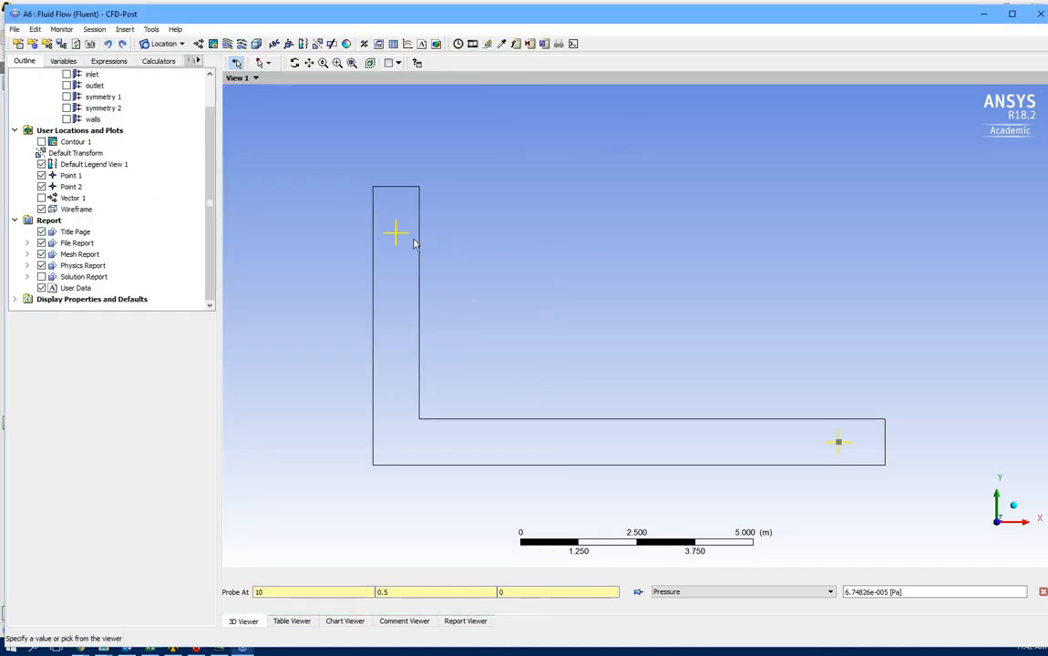
left_click(401, 239)
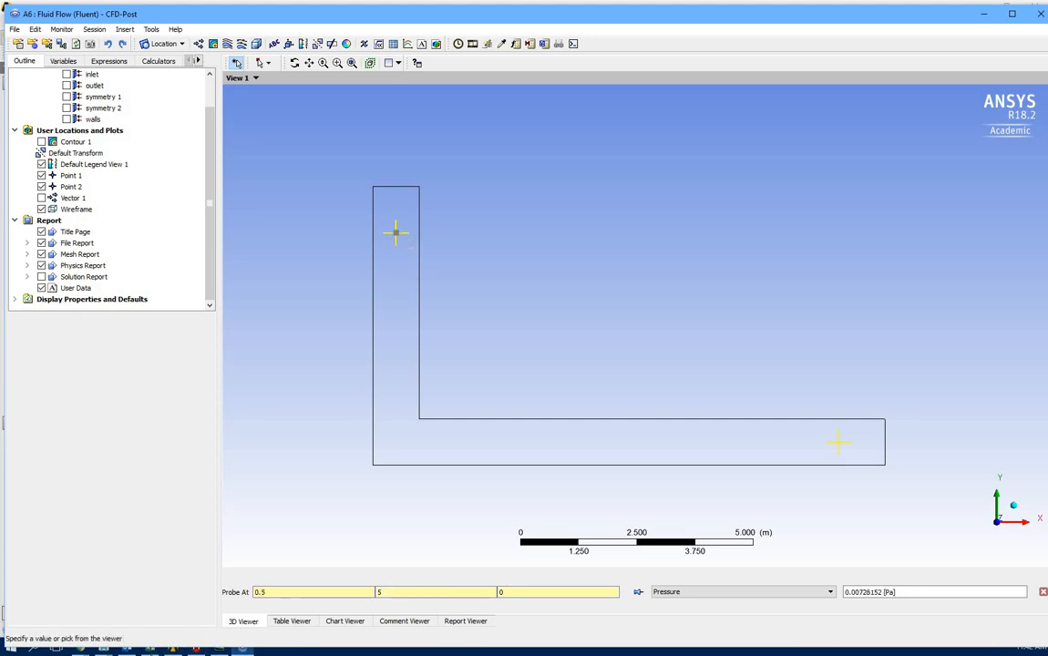
key("alt+Tab")
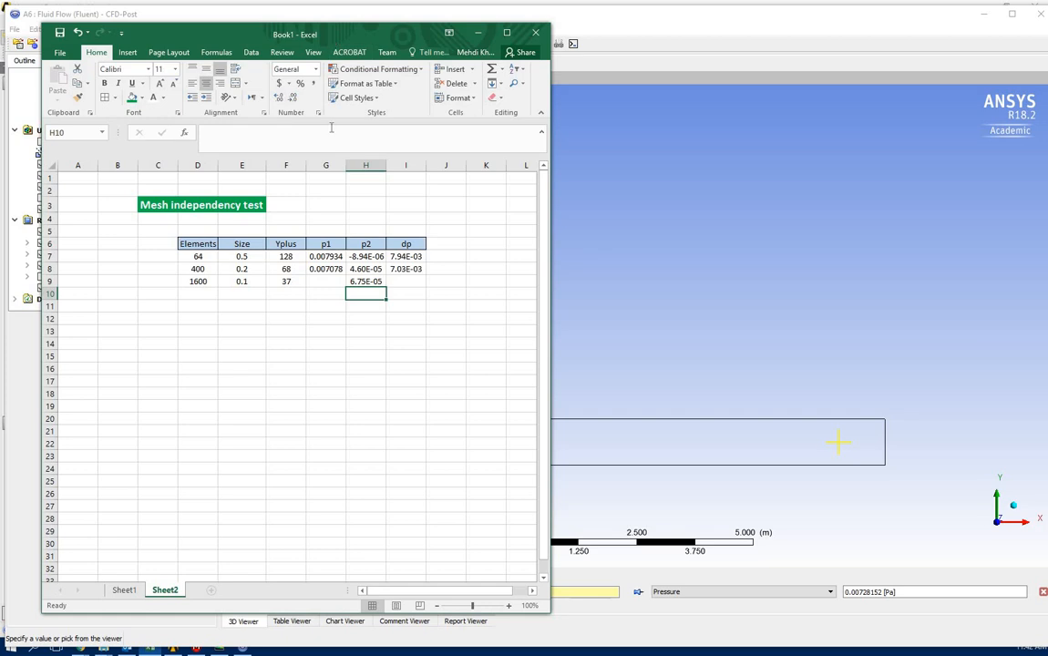
left_click(330, 281)
type("0.00")
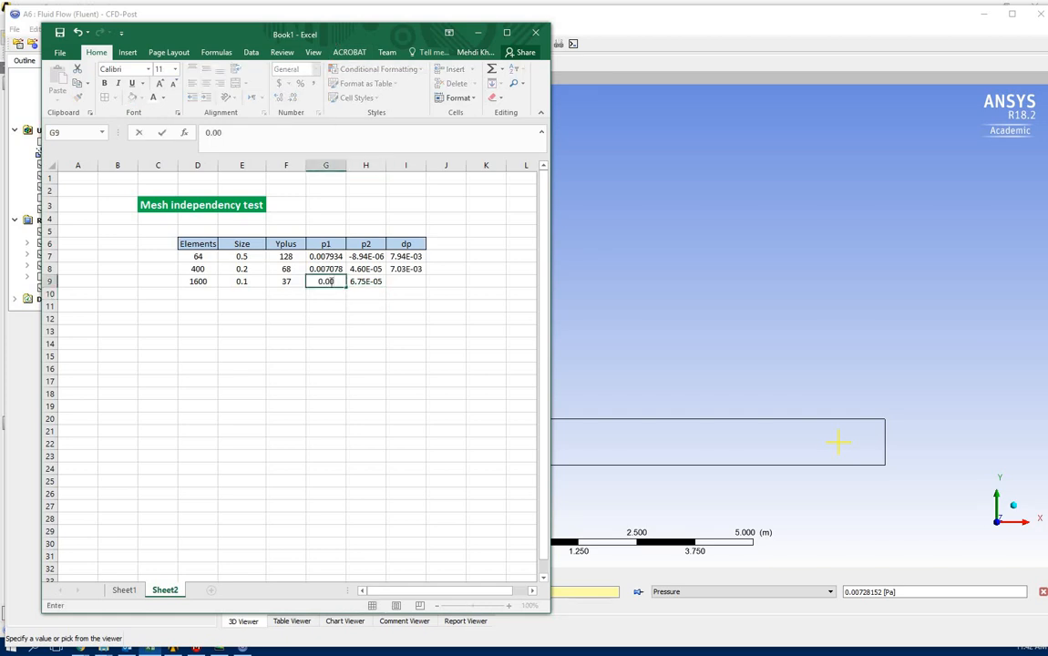
type("728152")
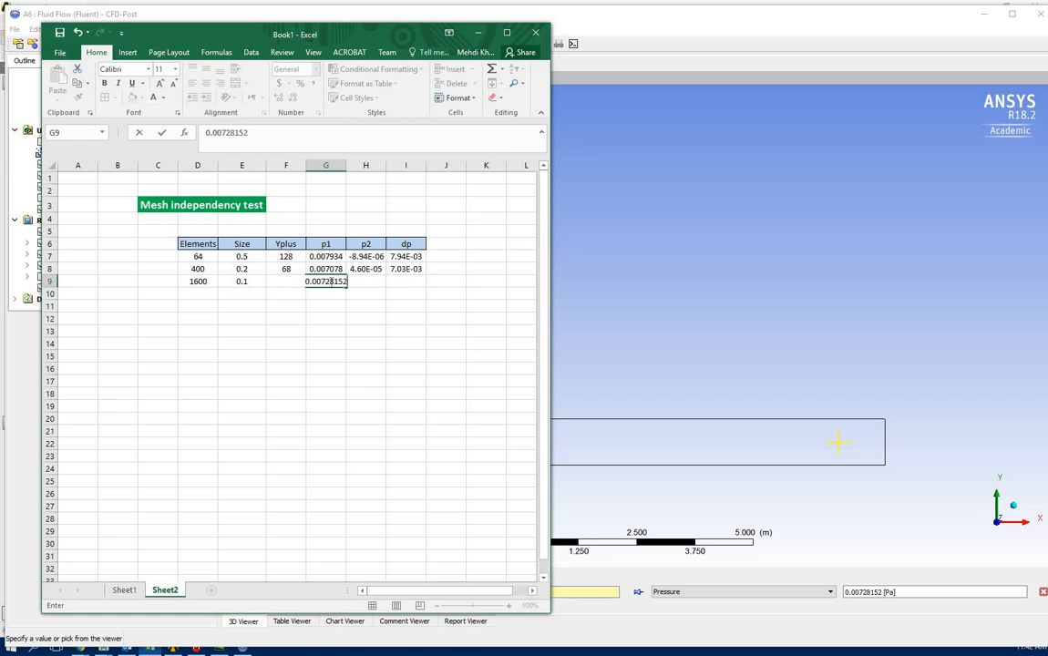
left_click(345, 318)
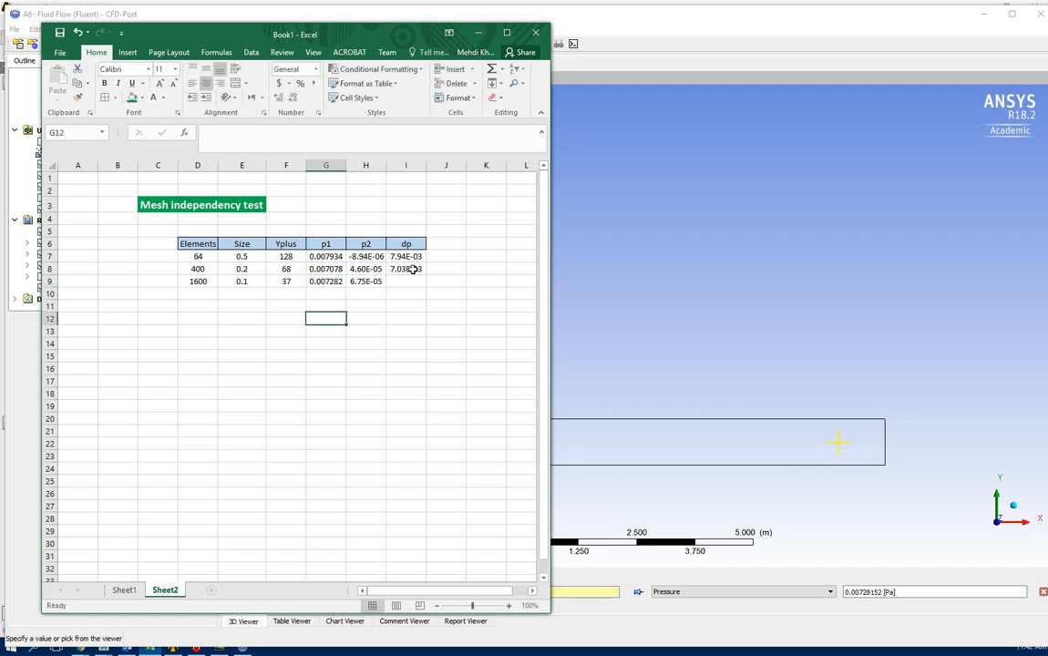
Extend the dp formula from the 0.2 row down to the row for size 0.1
left_click(417, 277)
left_click(418, 271)
double_click(425, 277)
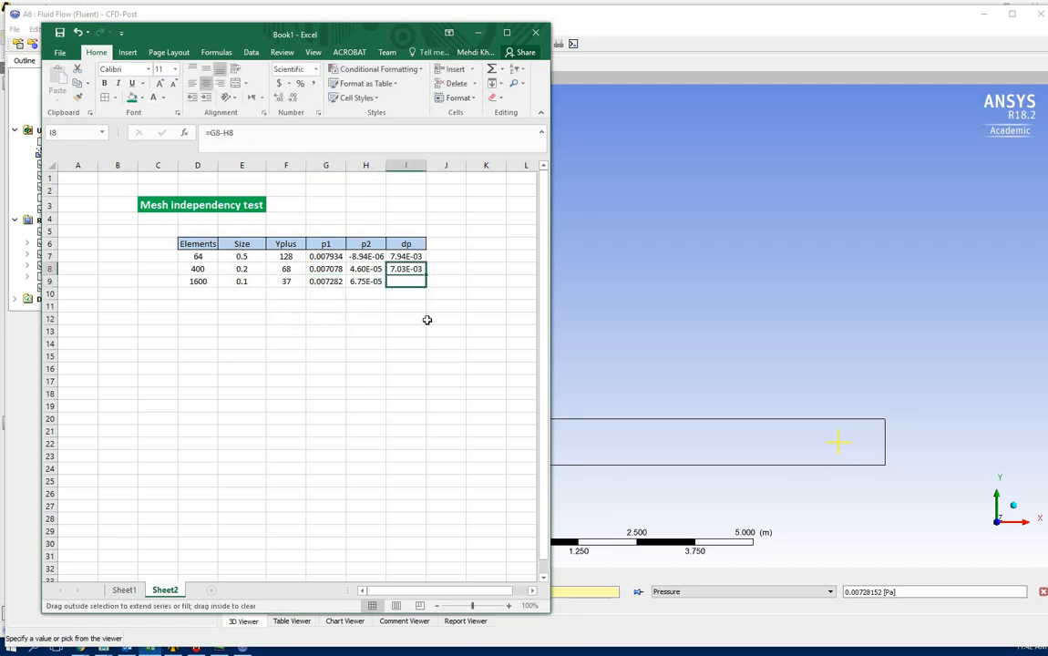
left_click(428, 321)
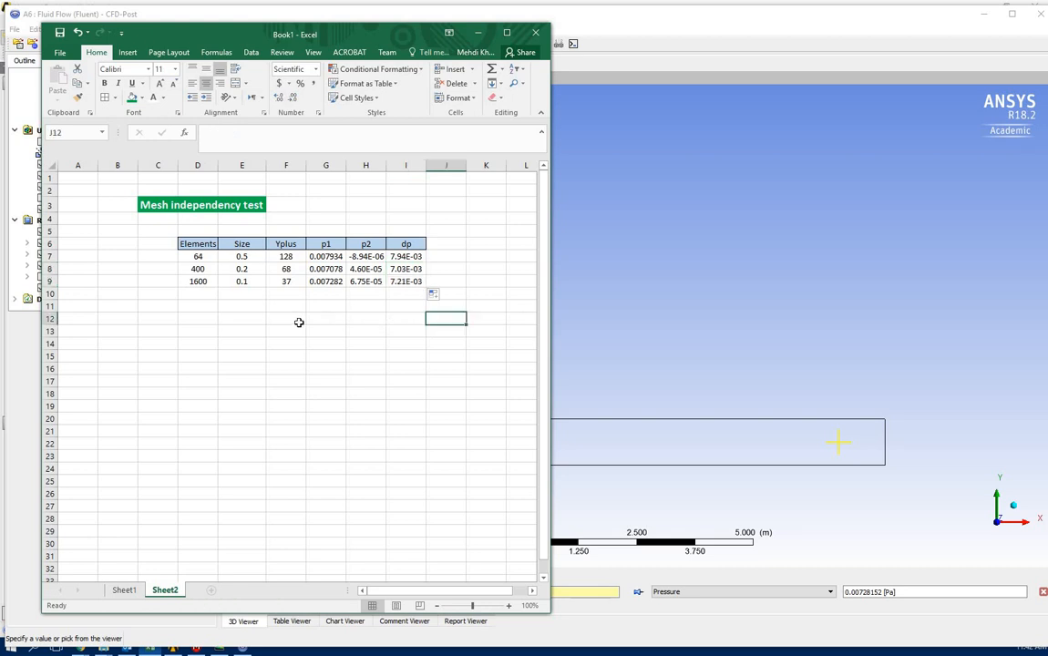
Enter a size of 0.05 in the next row of the mesh independency table
left_click(235, 292)
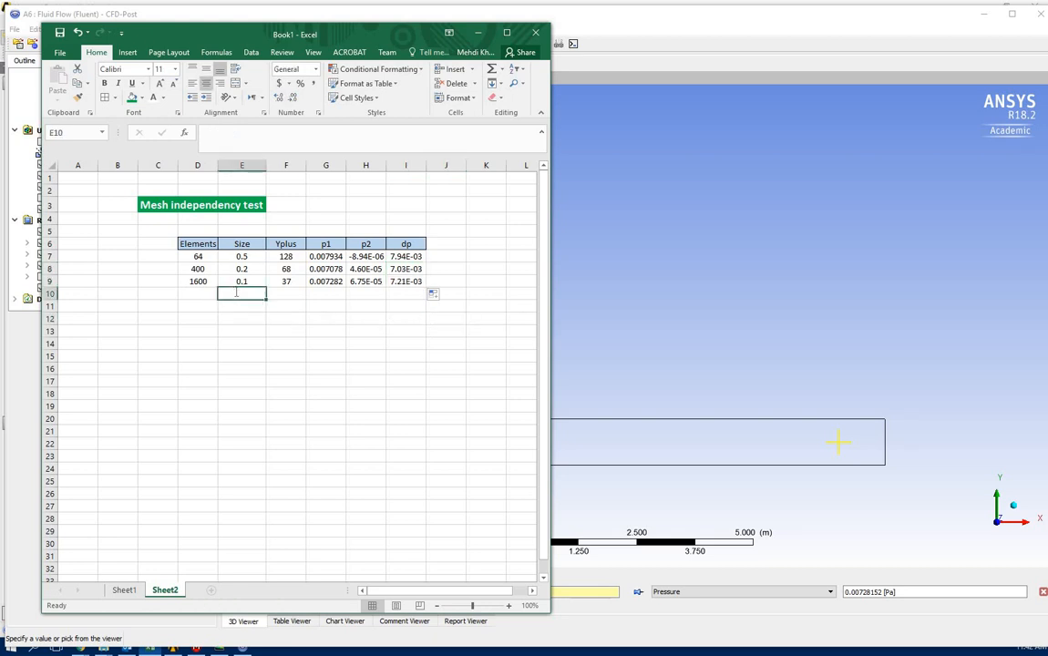
type("0.05")
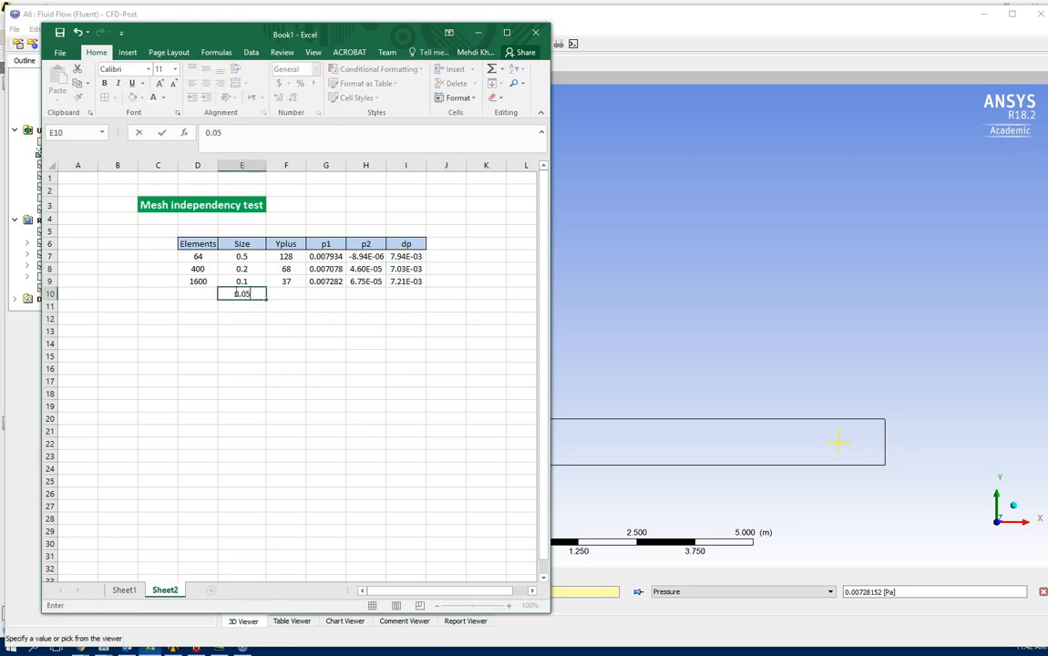
left_click(249, 352)
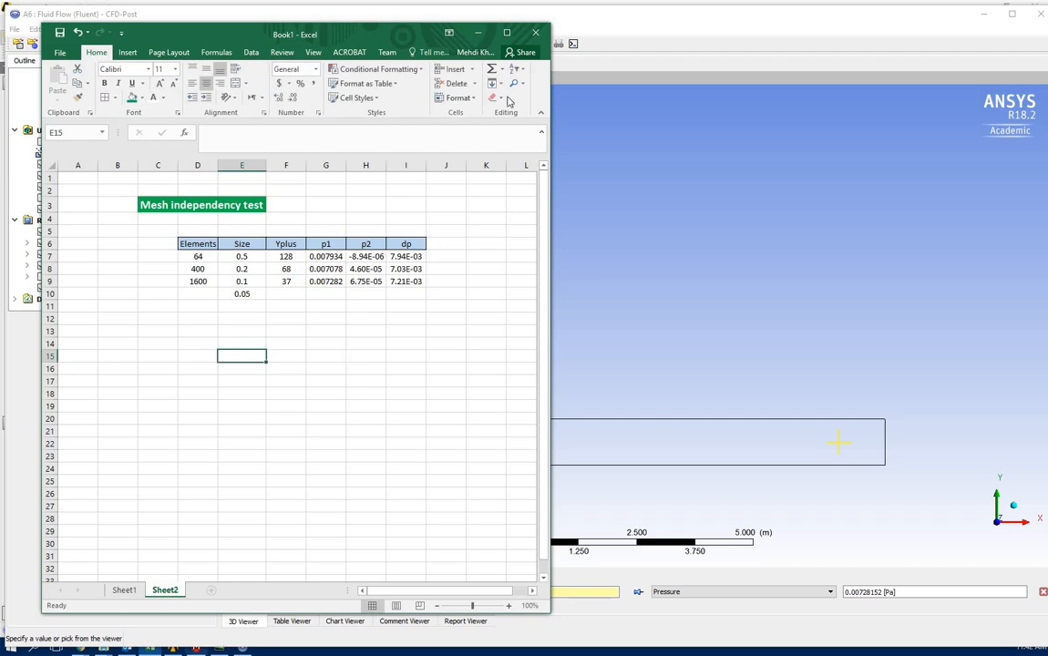
Switch to ANSYS Meshing, set the mesh's Max Face Size to 0.05 m and regenerate the mesh
left_click(555, 158)
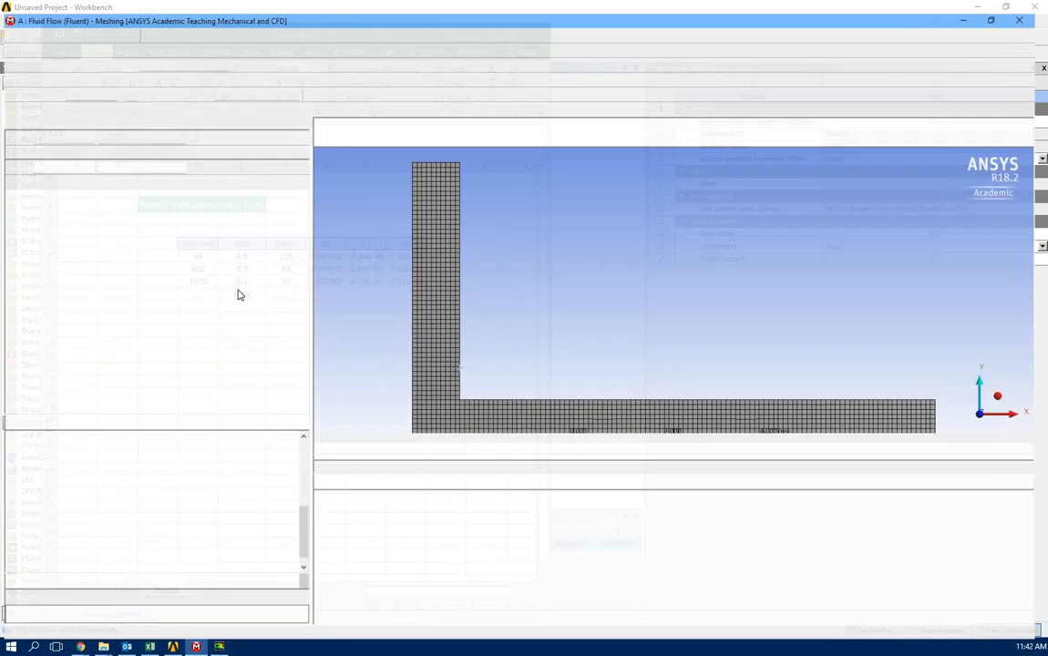
scroll(166, 533, "up", 7)
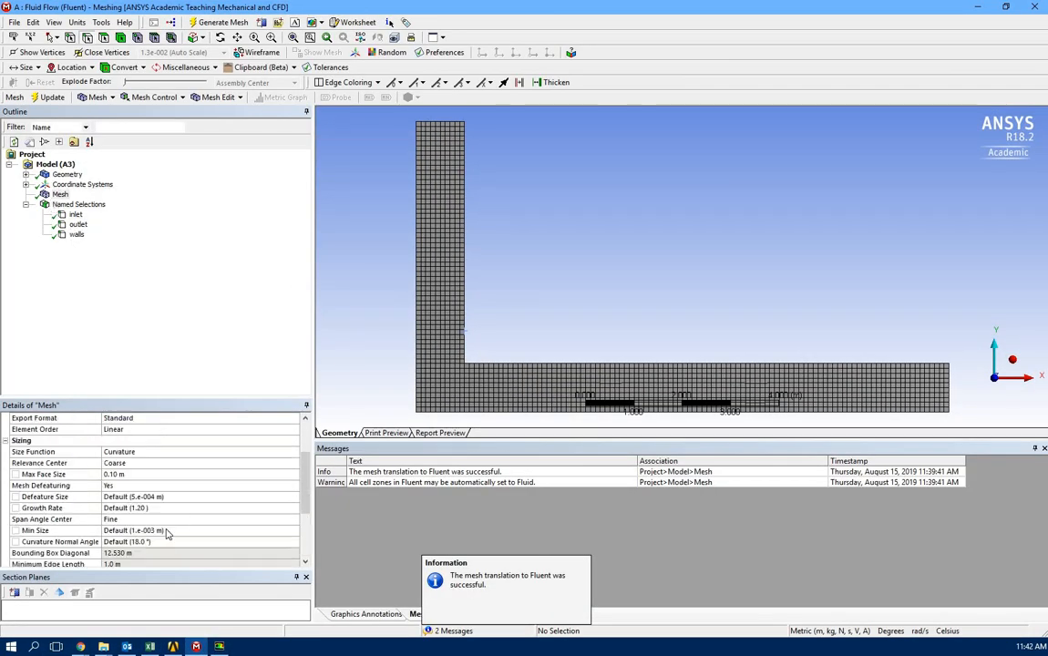
left_click(159, 543)
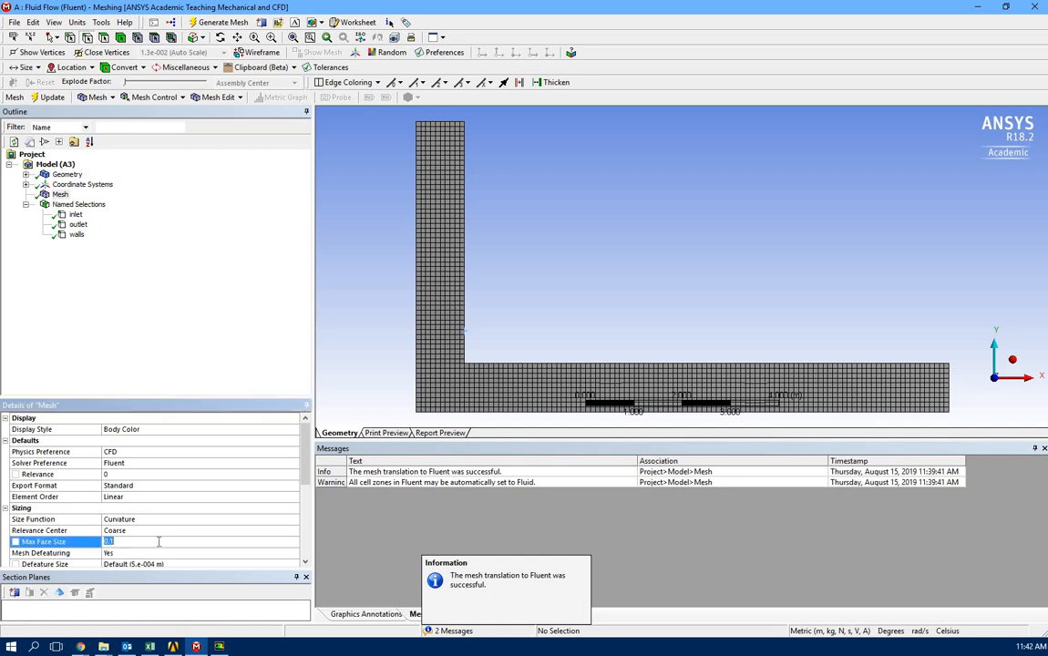
type("0.05")
key("Return")
left_click(218, 23)
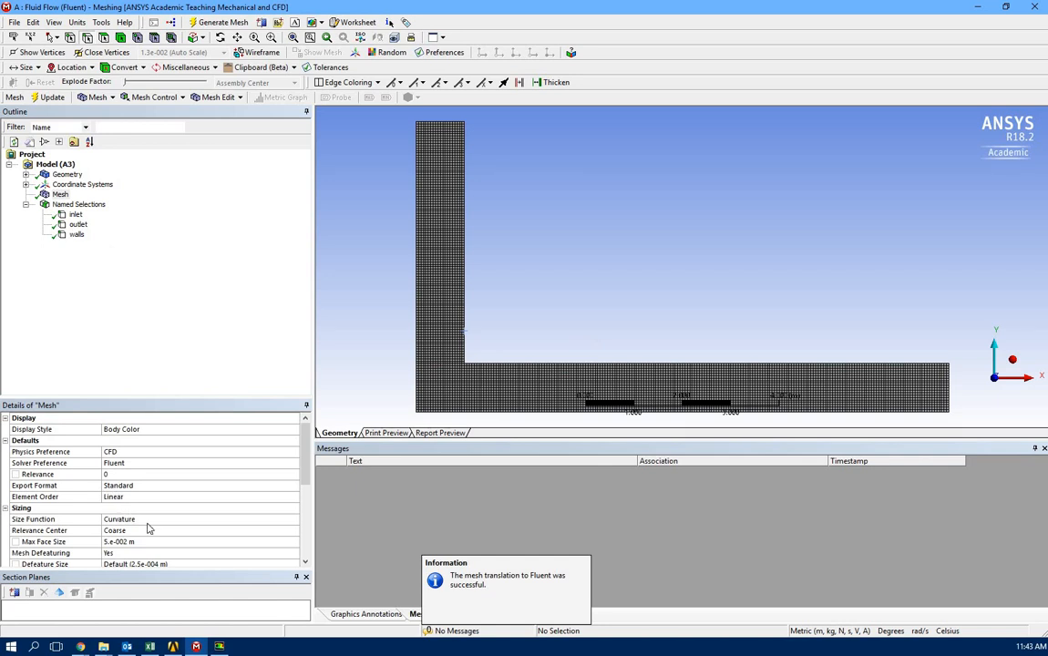
Check the element count in the mesh statistics and enter 6400 elements for size 0.05 in the Excel table
scroll(137, 551, "down", 5)
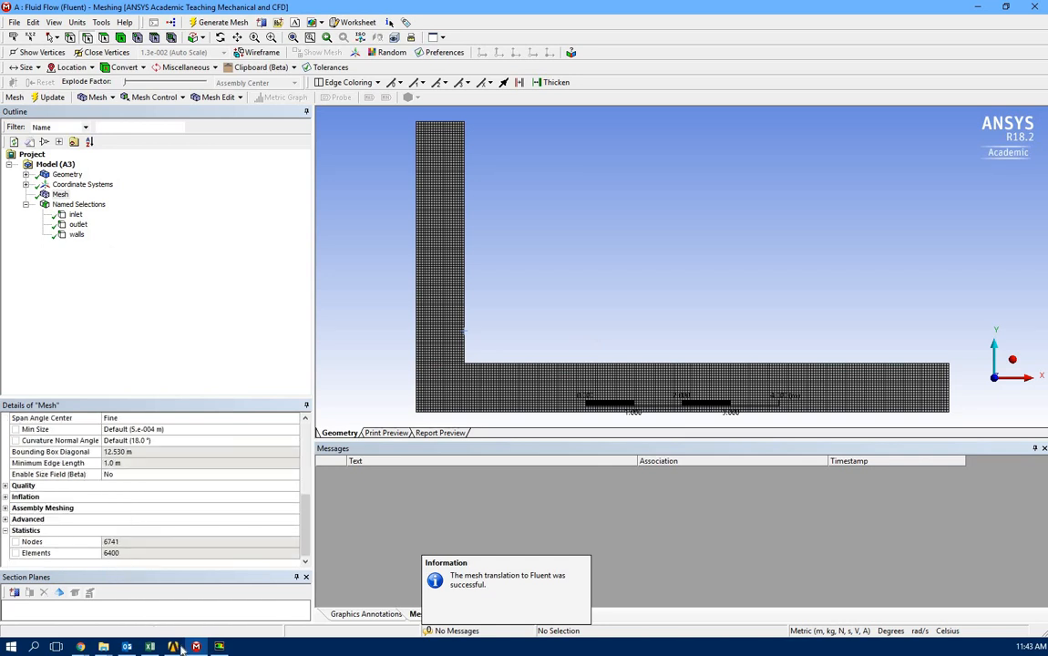
left_click(150, 647)
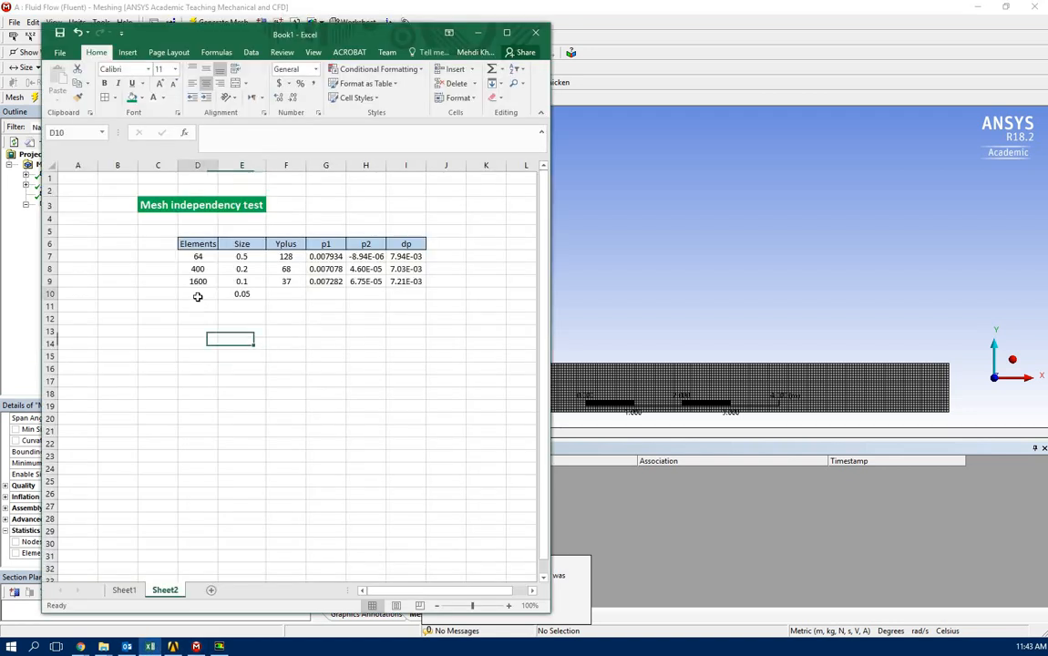
left_click(196, 294)
type("640")
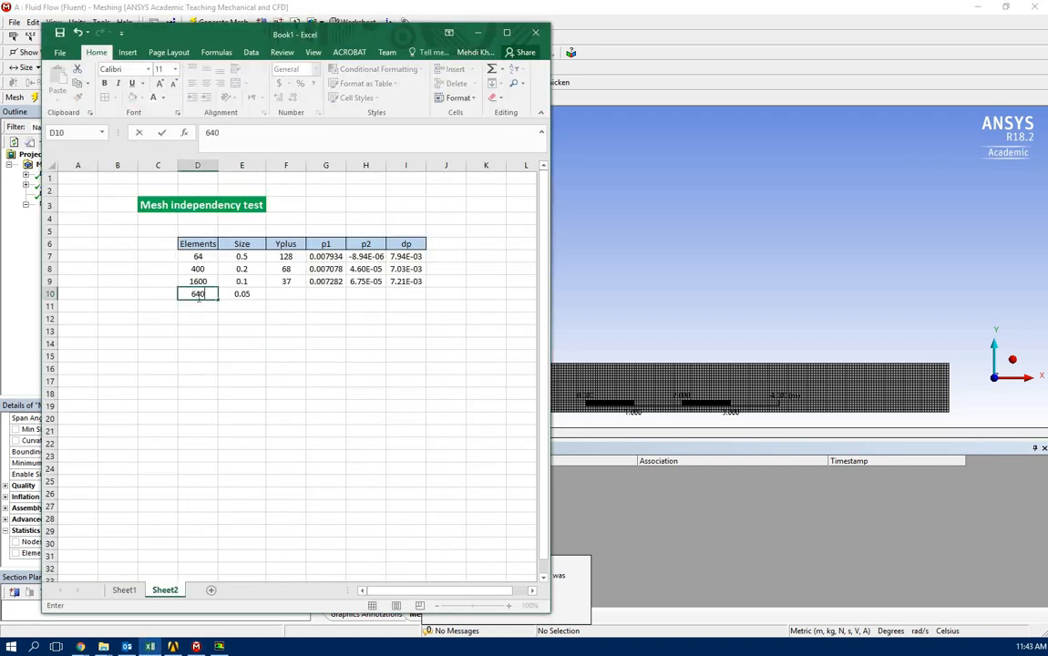
type("0")
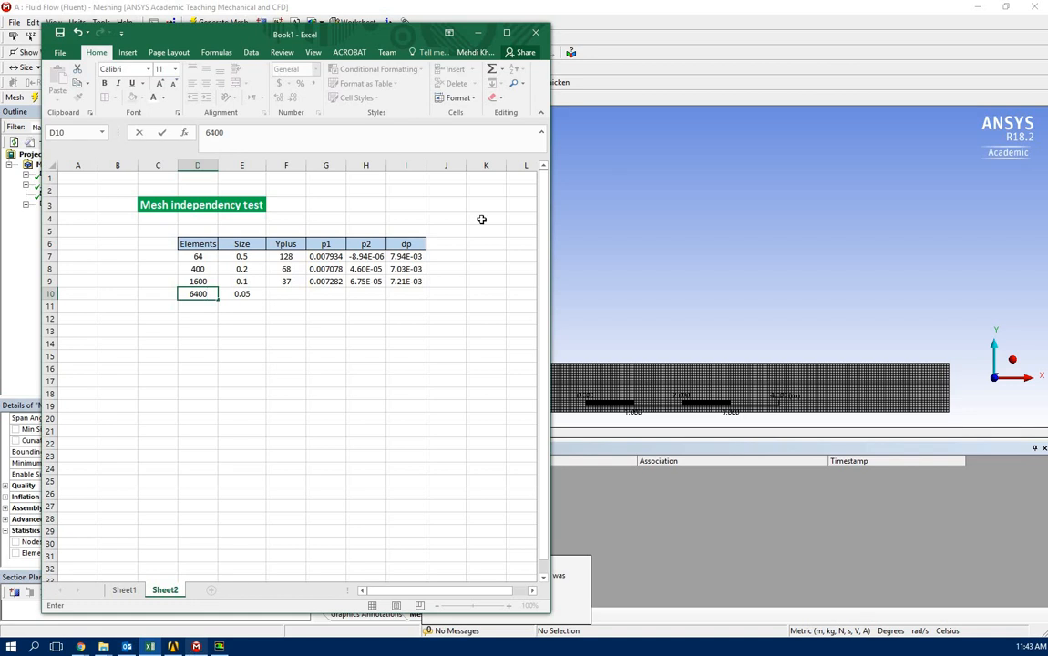
Switch to Workbench and update the Setup cell of the Fluid Flow (Fluent) system with the refined mesh
left_click(656, 24)
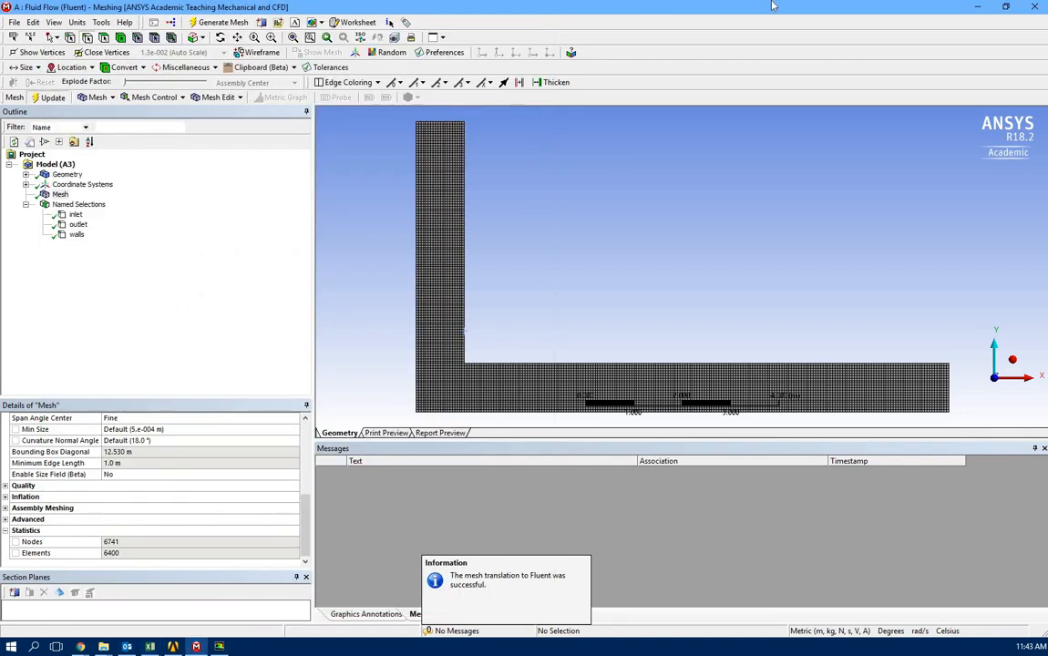
left_click(218, 647)
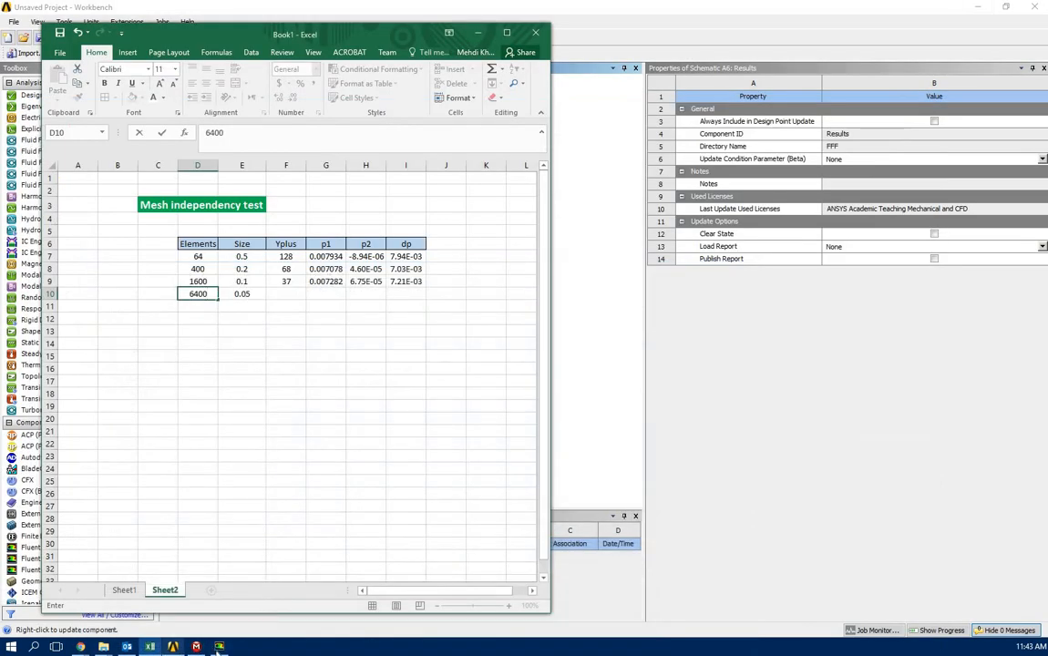
mouse_move(196, 647)
left_click(197, 529)
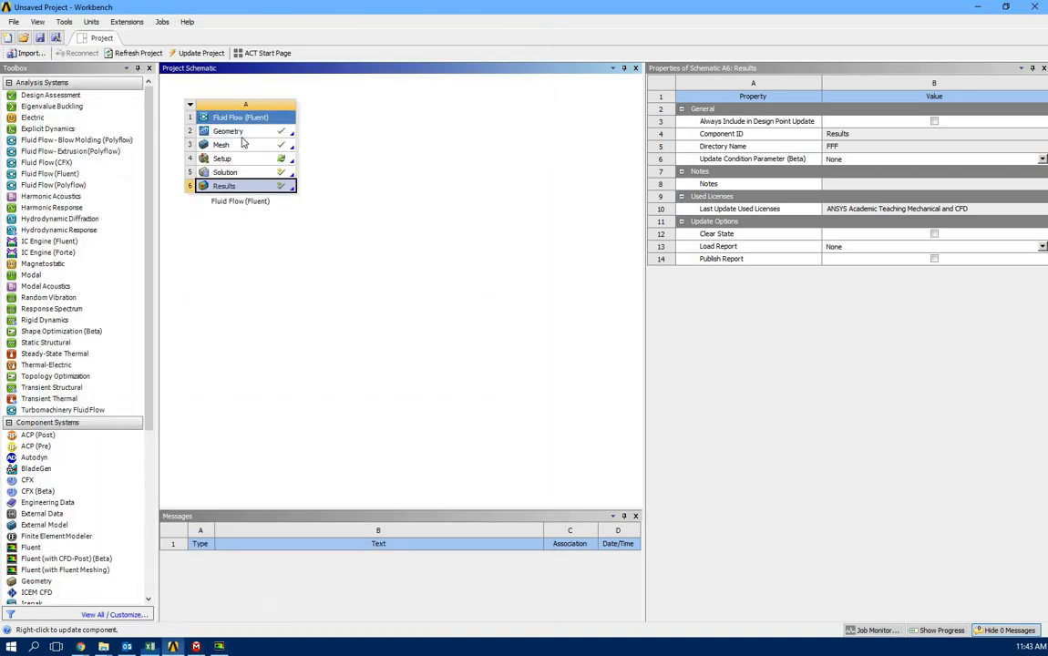
left_click(246, 159)
right_click(253, 166)
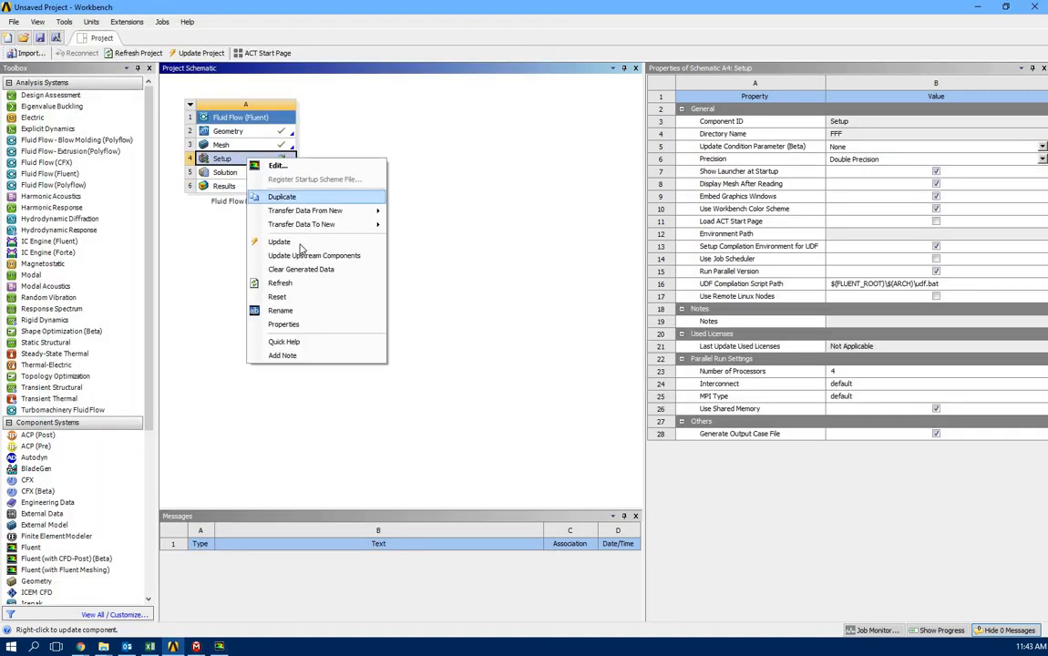
left_click(299, 241)
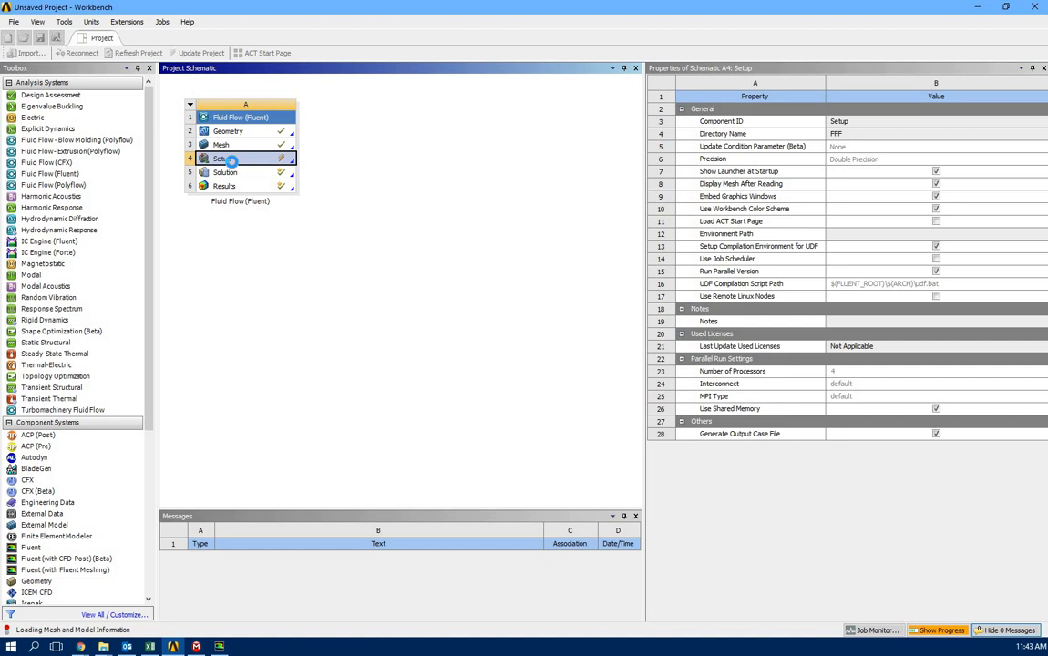
In Fluent, initialize the solution with hybrid initialization and run the calculation for 500 iterations
left_click(219, 646)
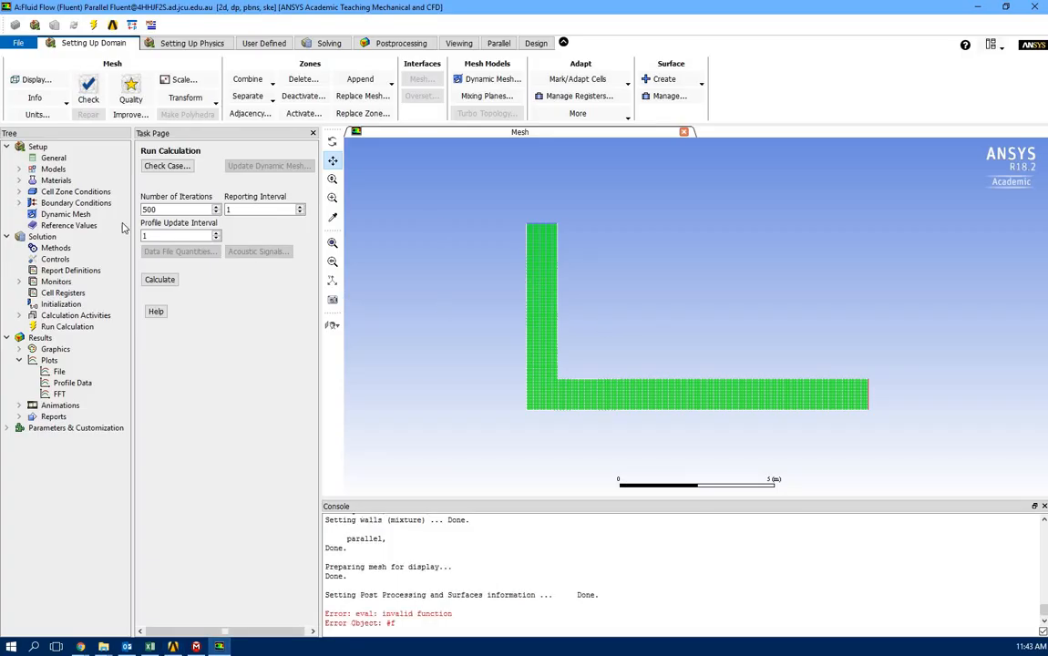
left_click(61, 304)
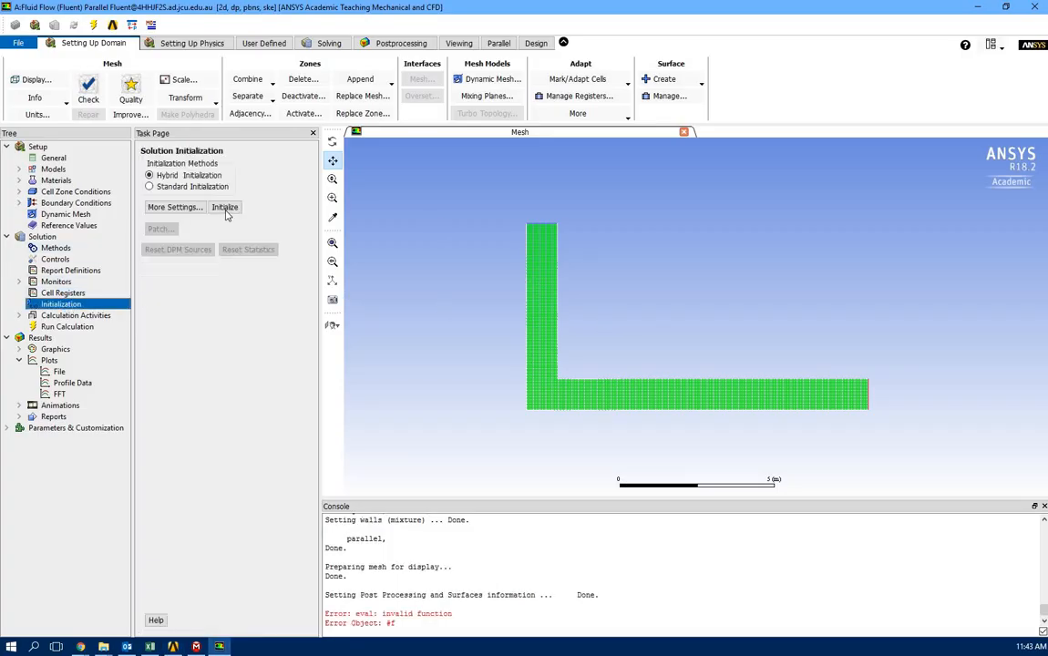
left_click(224, 207)
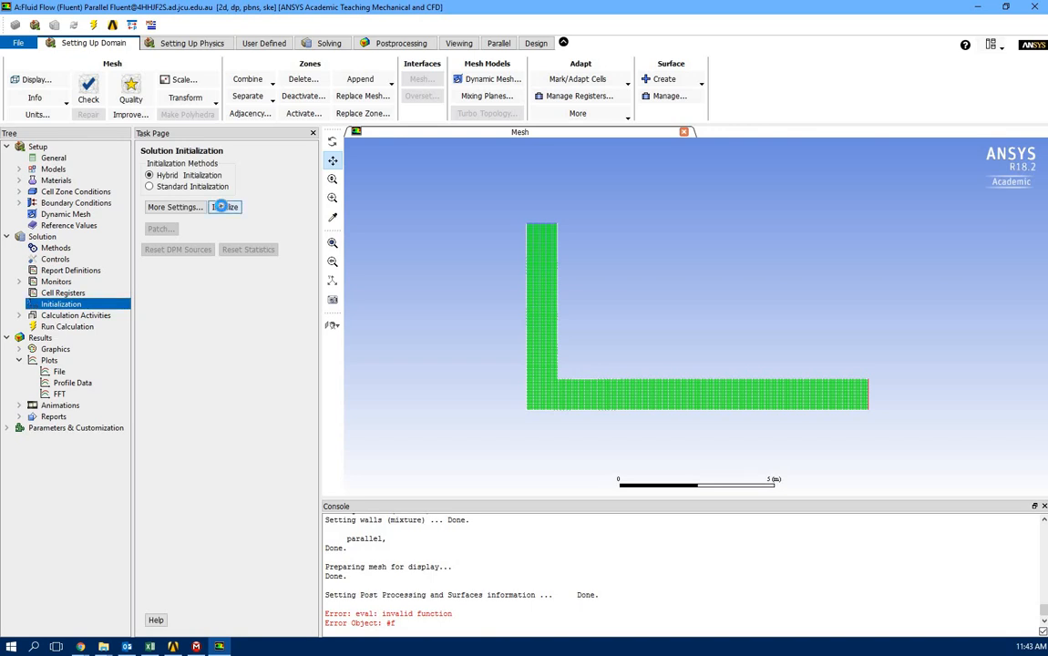
left_click(67, 328)
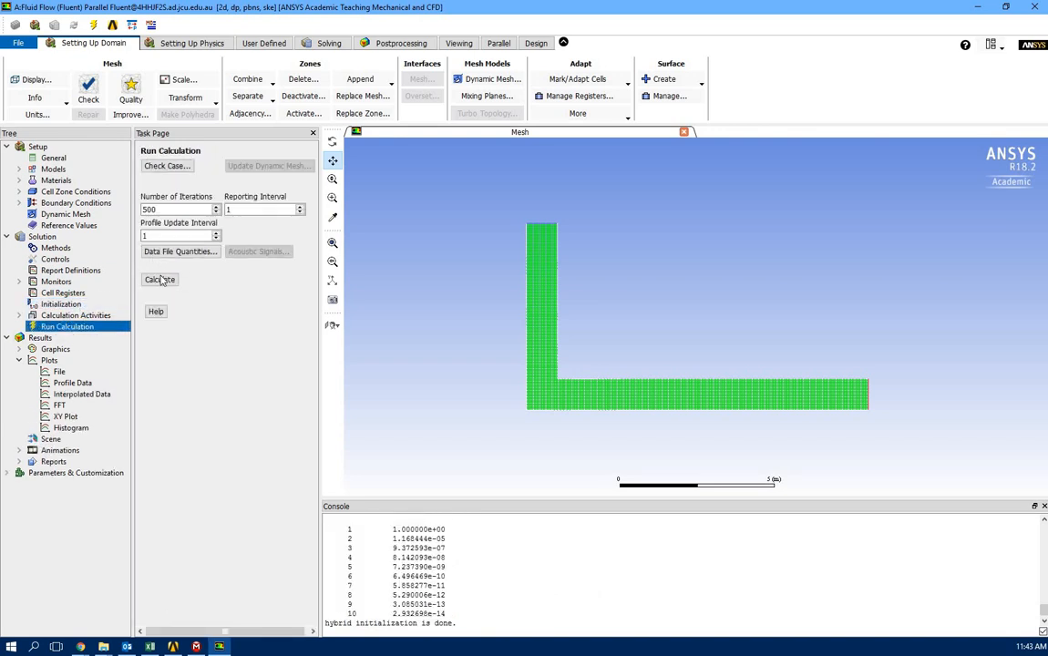
left_click(160, 278)
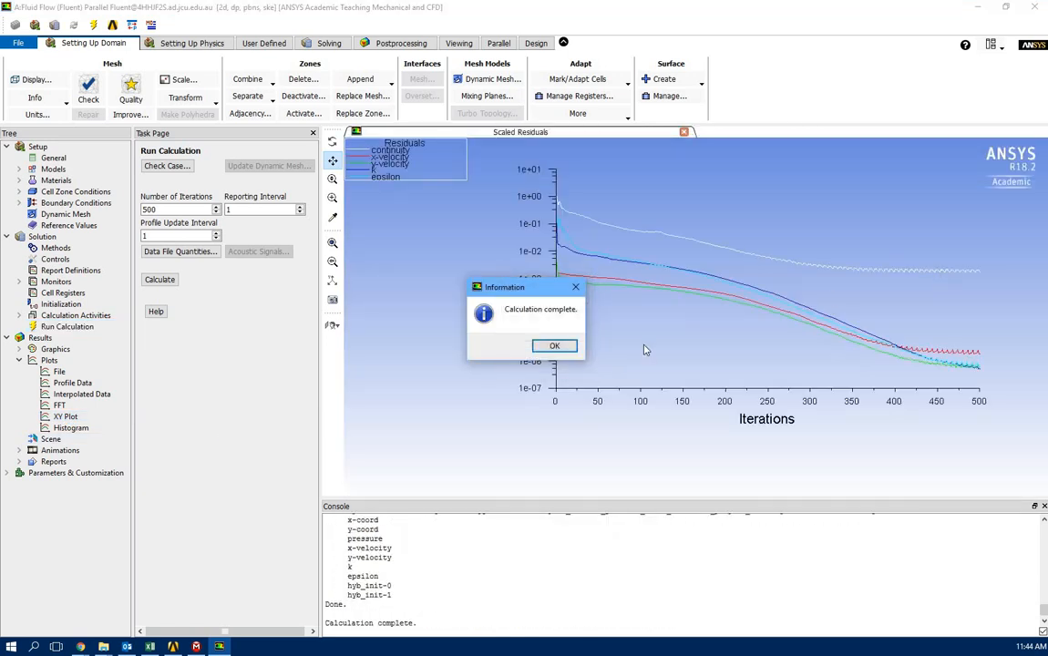
left_click(555, 348)
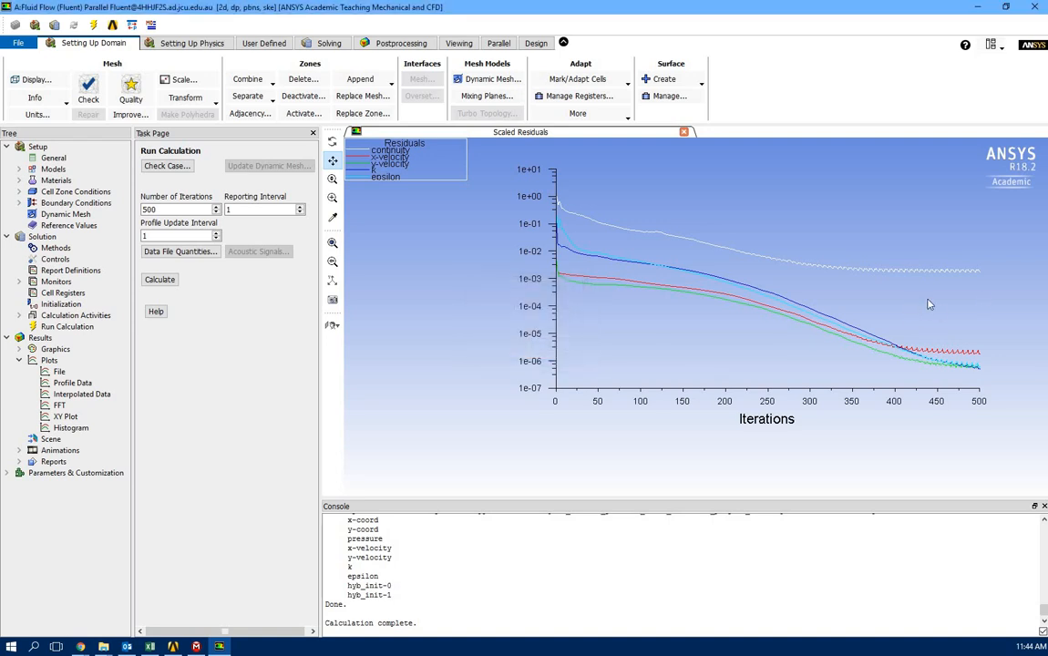
Create an XY plot of the turbulence variable Wall Yplus on the walls surface
double_click(57, 418)
left_click(729, 338)
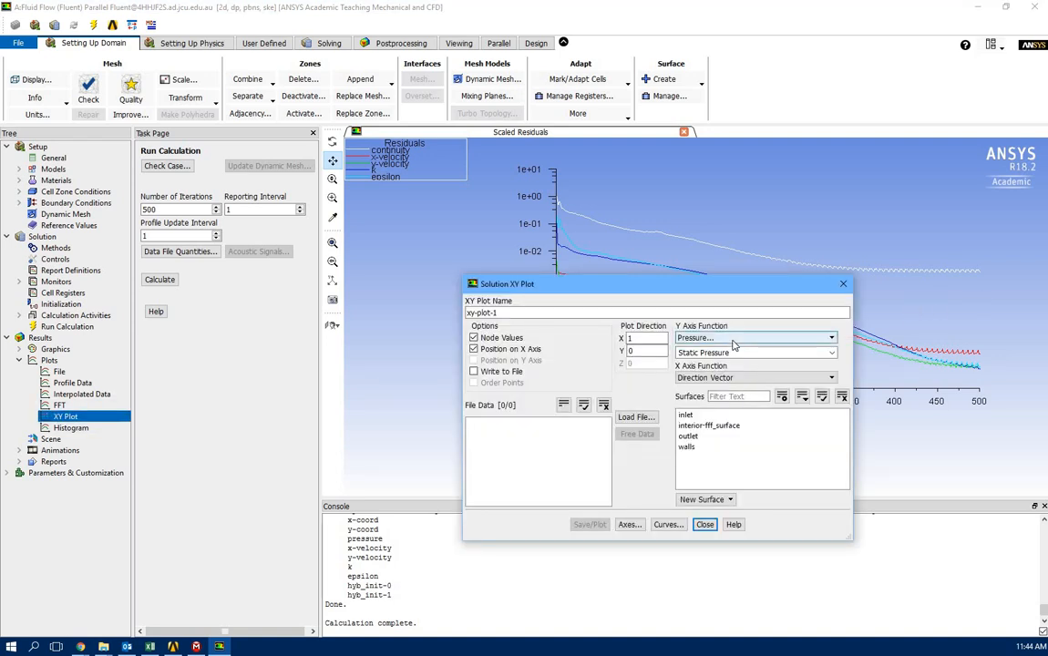
left_click(700, 375)
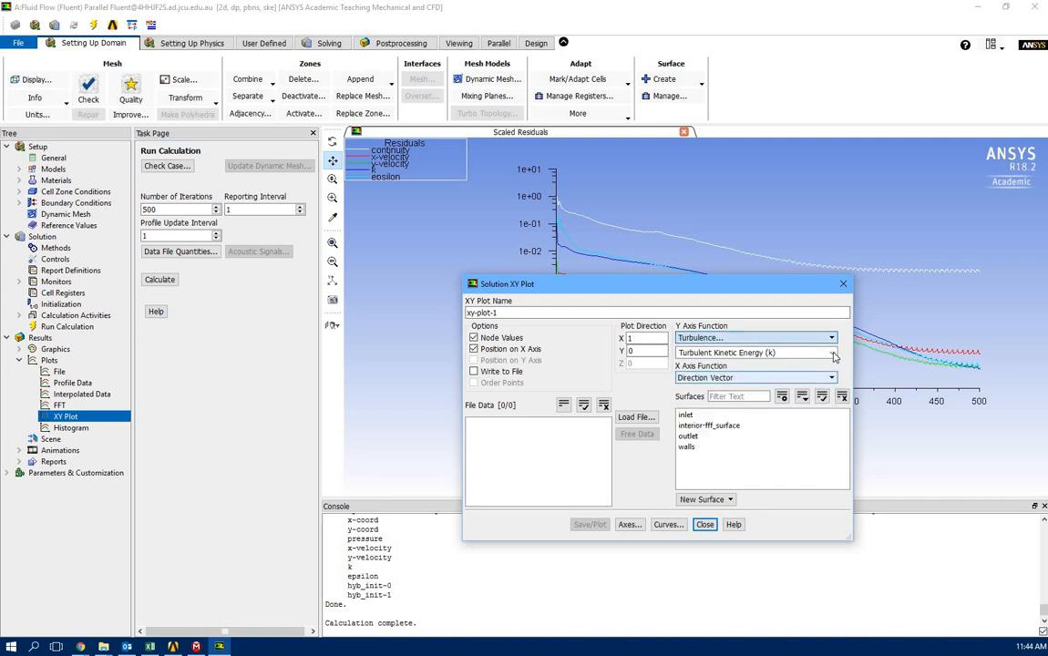
left_click(821, 352)
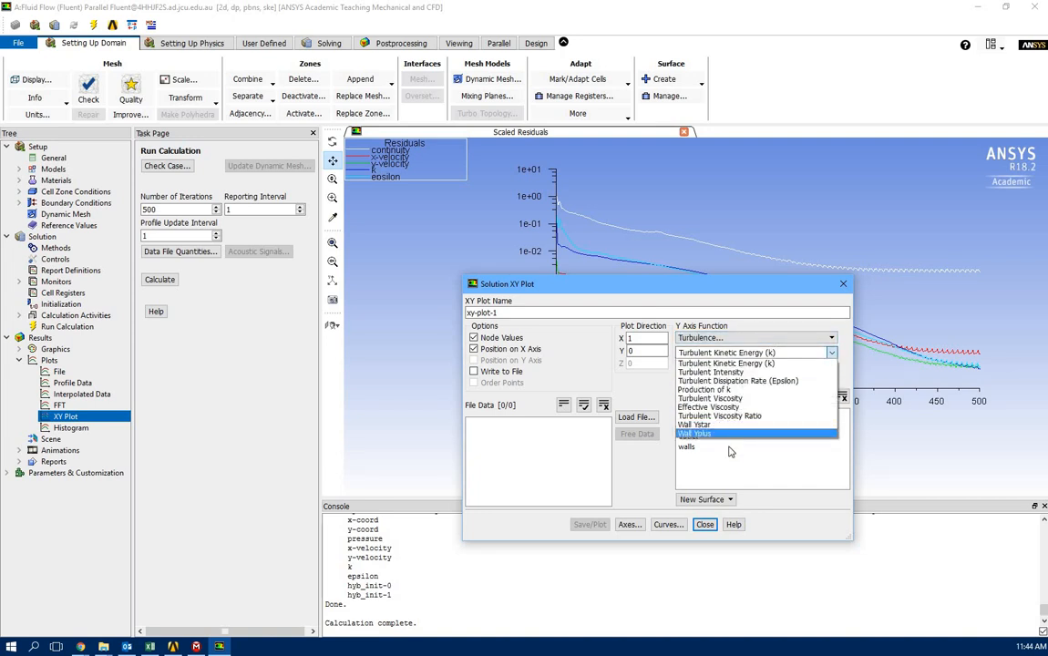
left_click(703, 431)
left_click(703, 448)
left_click(588, 525)
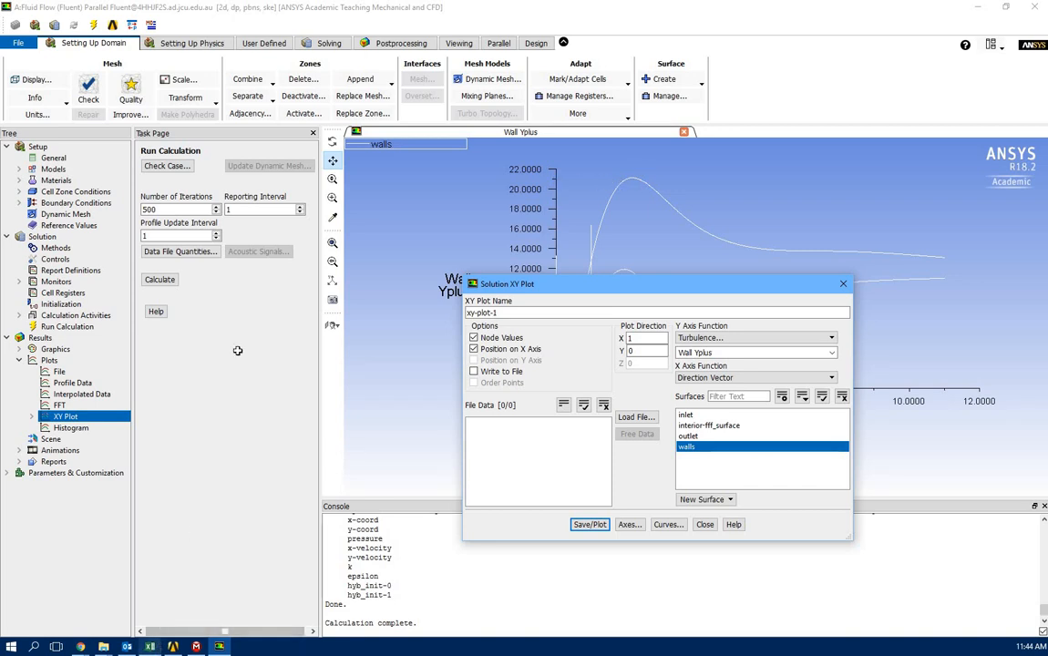
Switch to Excel and enter a Yplus of 21 in the row for size 0.05
key("alt+Tab")
left_click(282, 292)
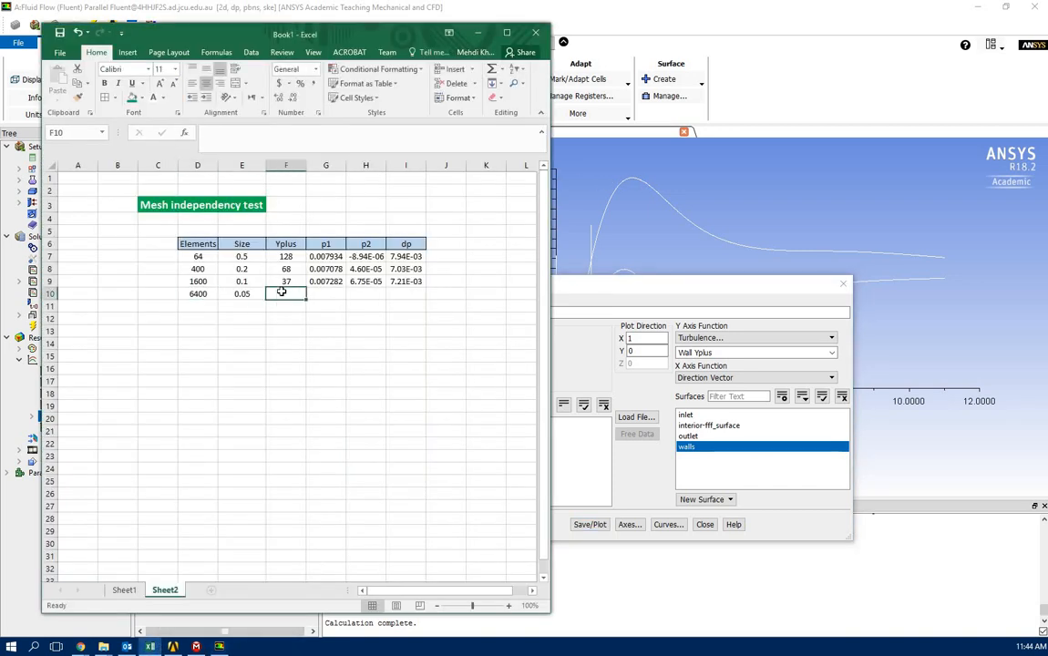
type("21")
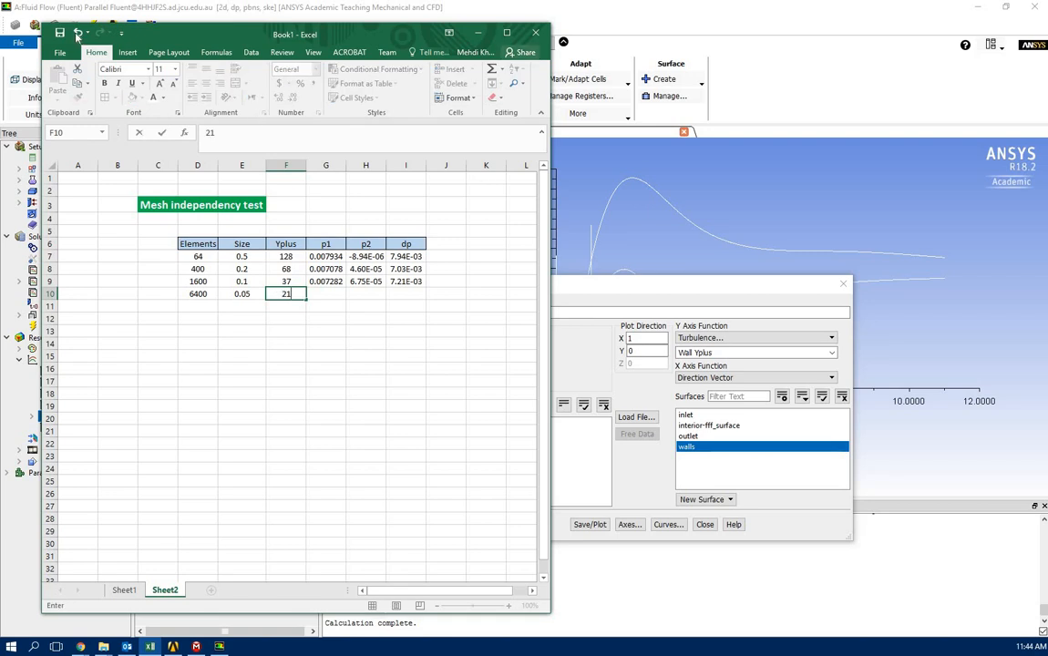
Switch to Workbench, update the Results cell and load the new solution in a maximized CFD-Post, requesting a license if asked
left_click(620, 20)
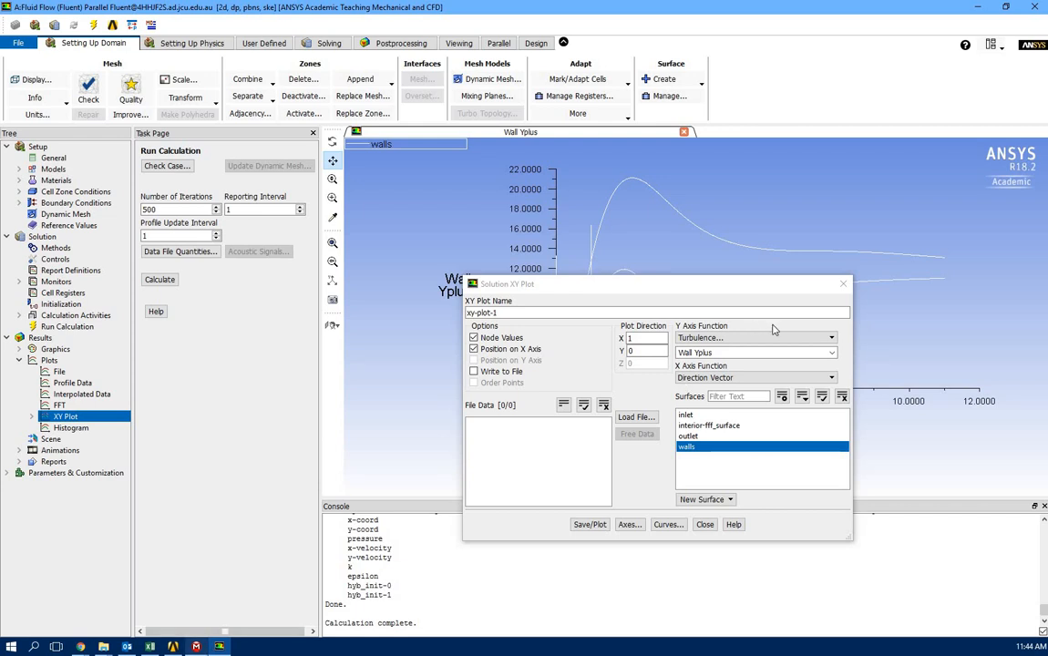
left_click(170, 648)
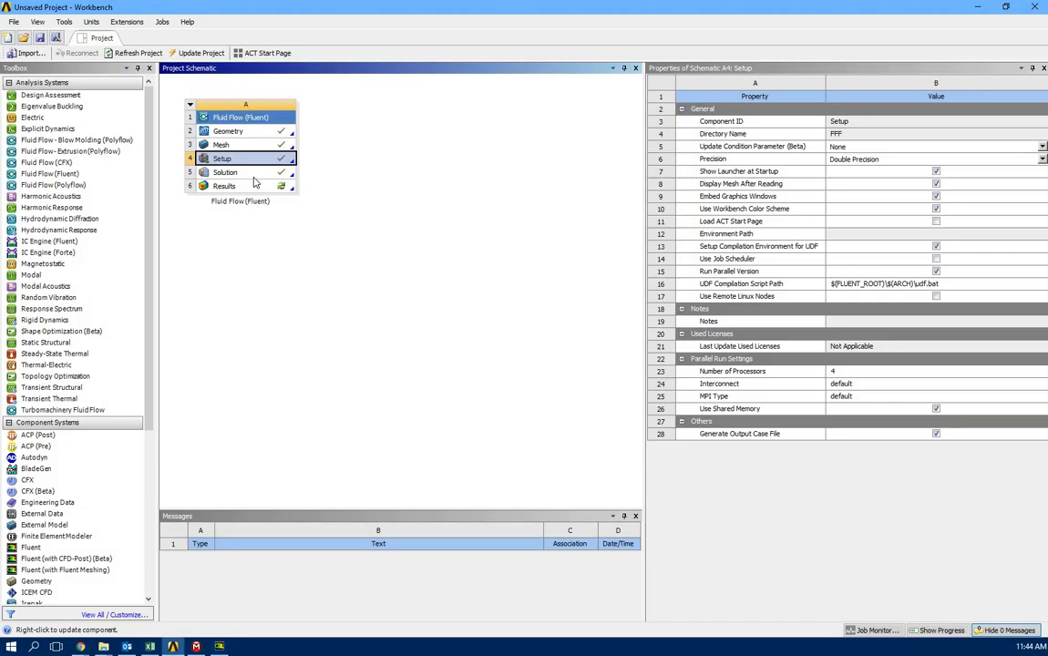
left_click(256, 187)
right_click(257, 186)
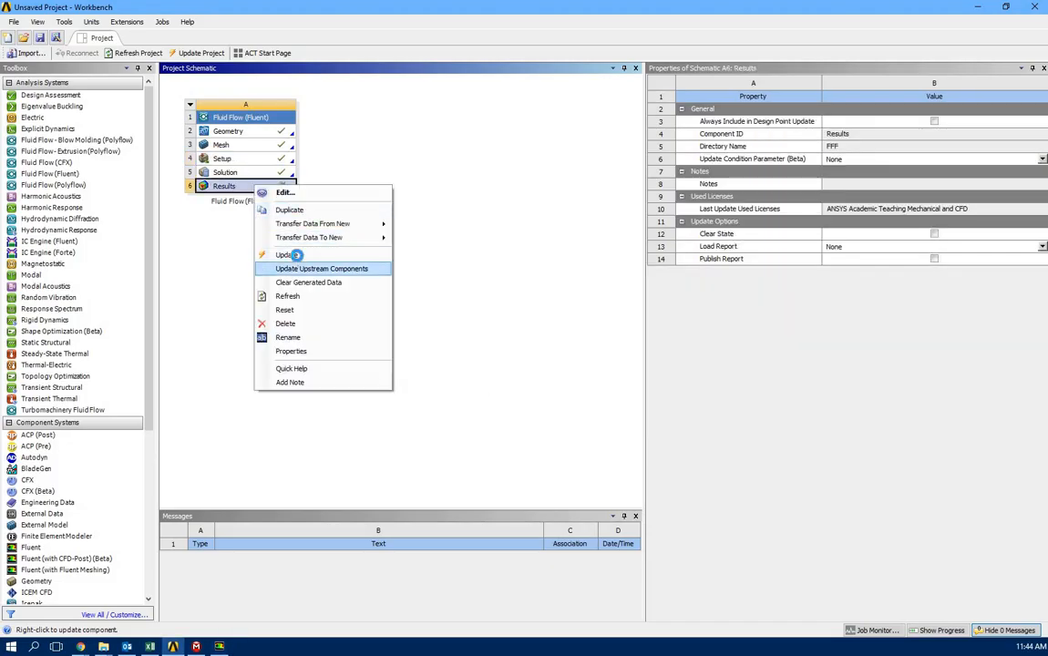
left_click(296, 254)
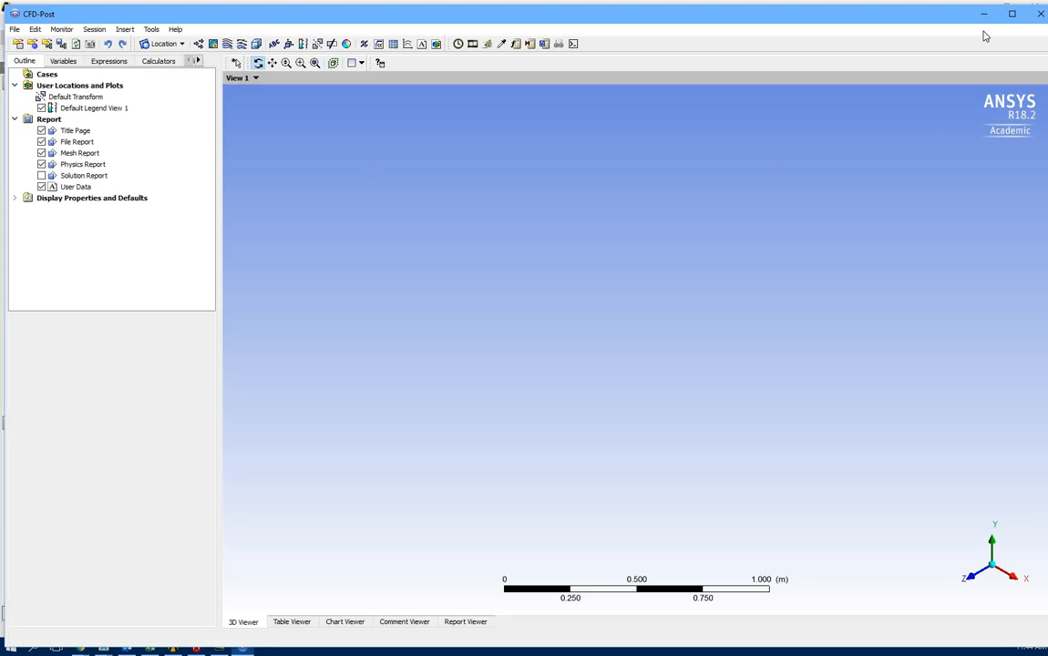
left_click(537, 350)
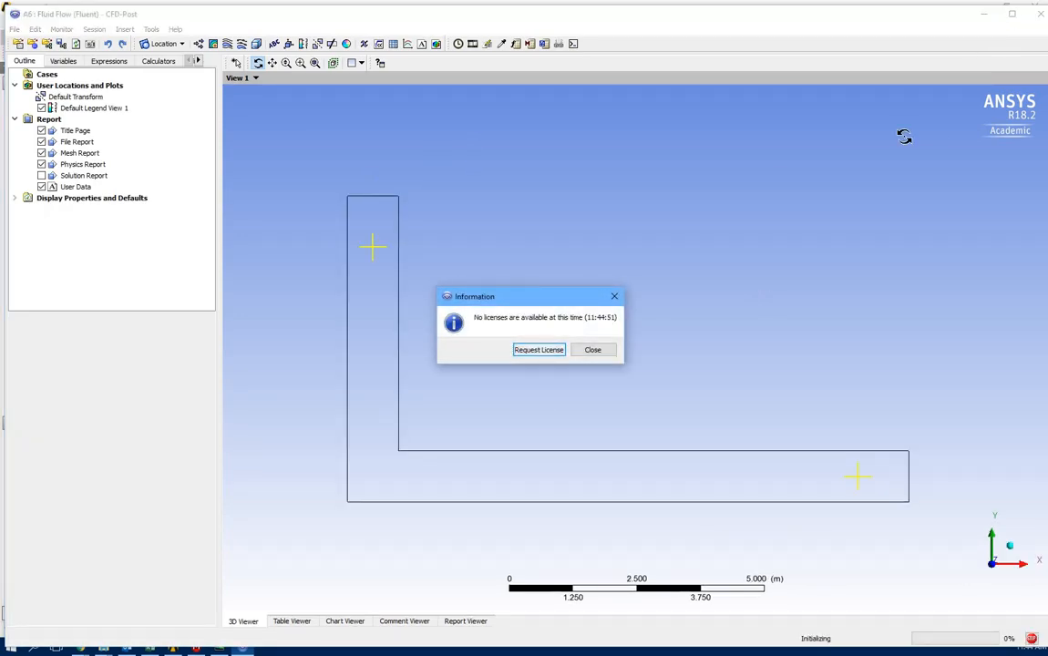
left_click(1014, 15)
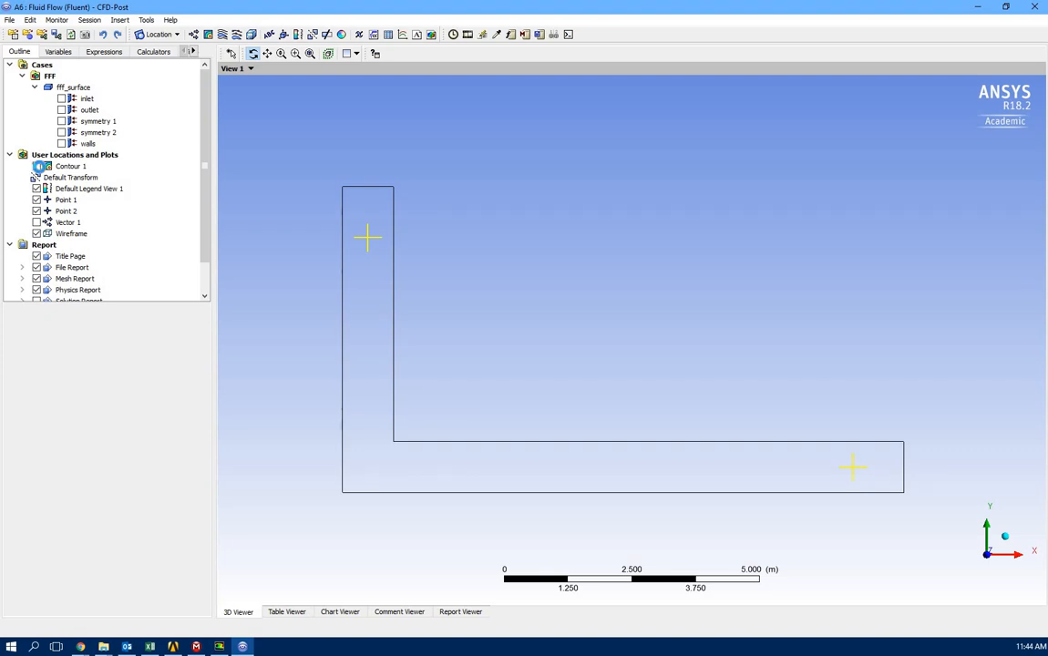
Show the velocity Contour 1, examine the flow around the pipe's outer corner, and hide the contour again
left_click(36, 166)
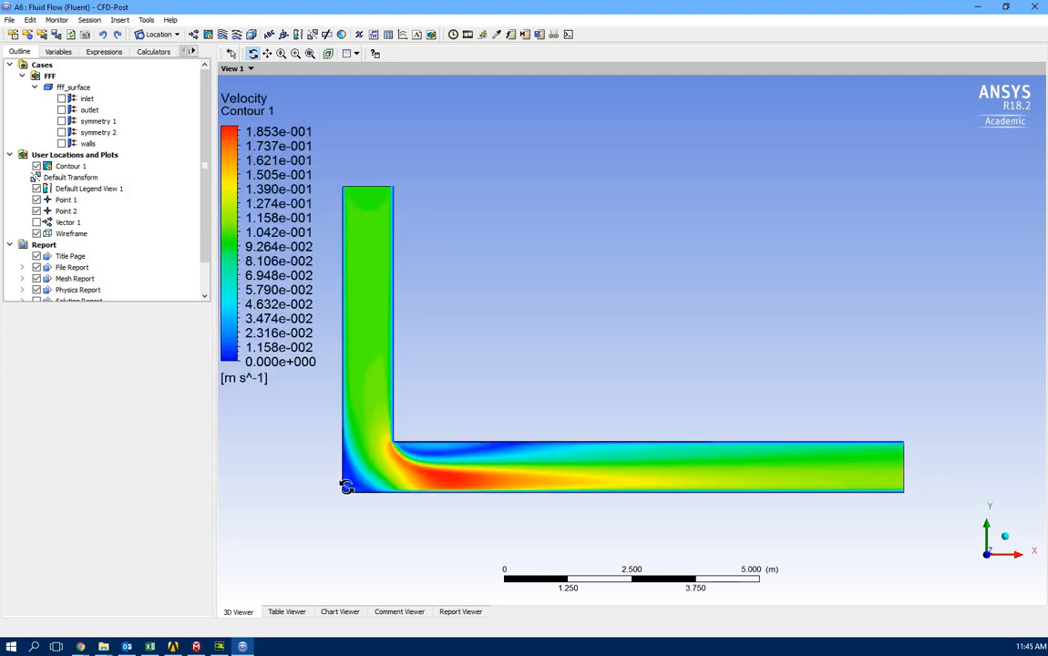
mouse_move(346, 487)
left_mouse_down()
mouse_move(358, 477)
mouse_move(335, 484)
left_mouse_up()
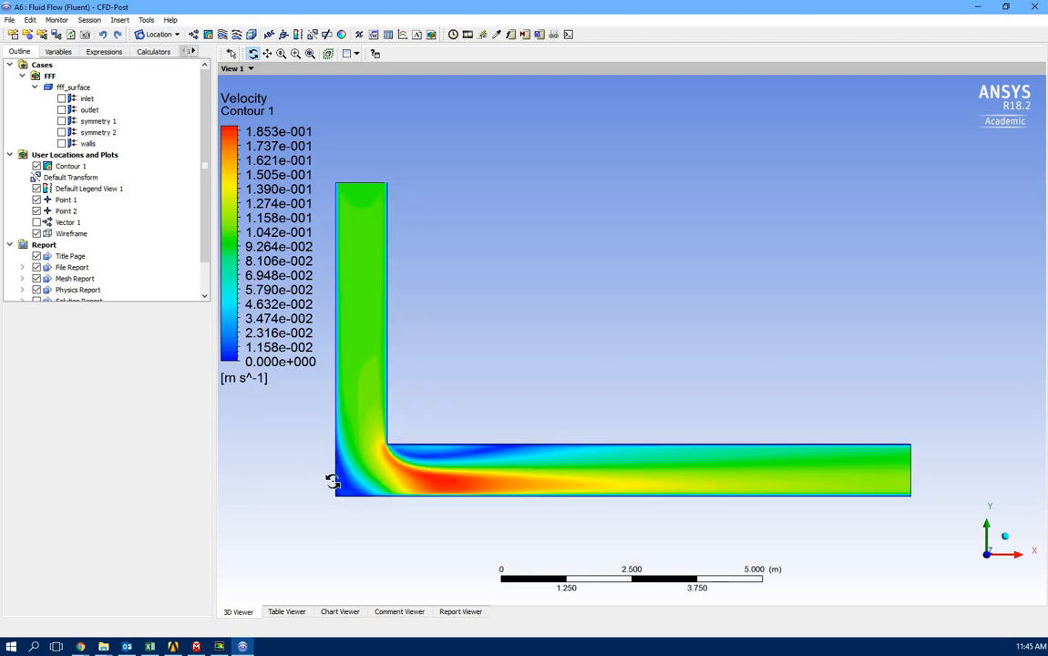
left_click(36, 166)
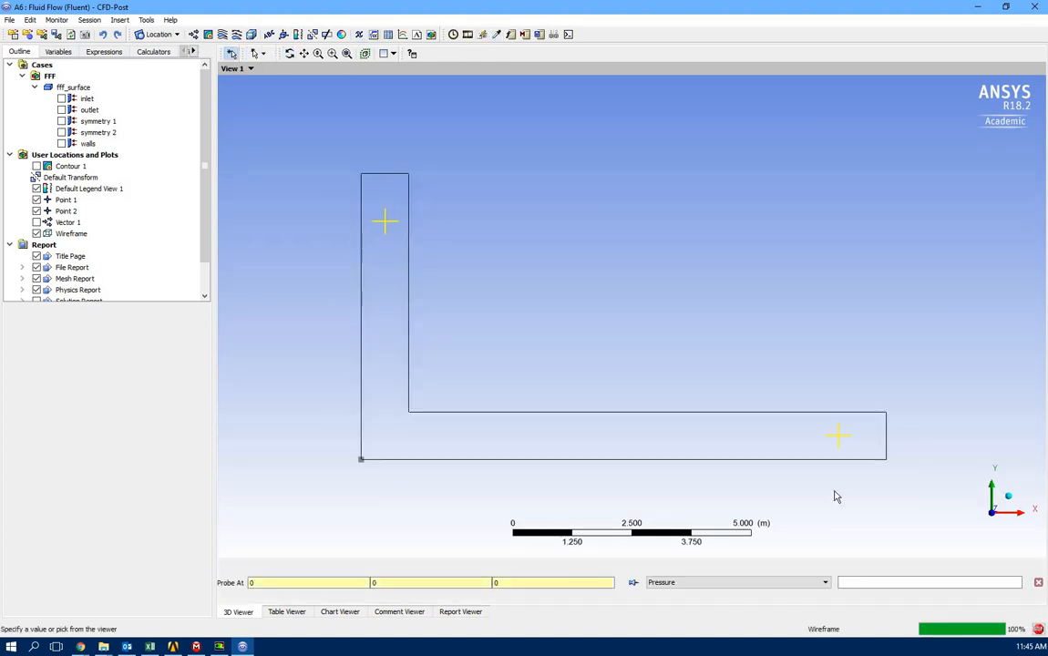
Probe the pressure at the point near the outlet and enter 7.63821e-5 as p2 for size 0.05 in Excel
left_click(847, 439)
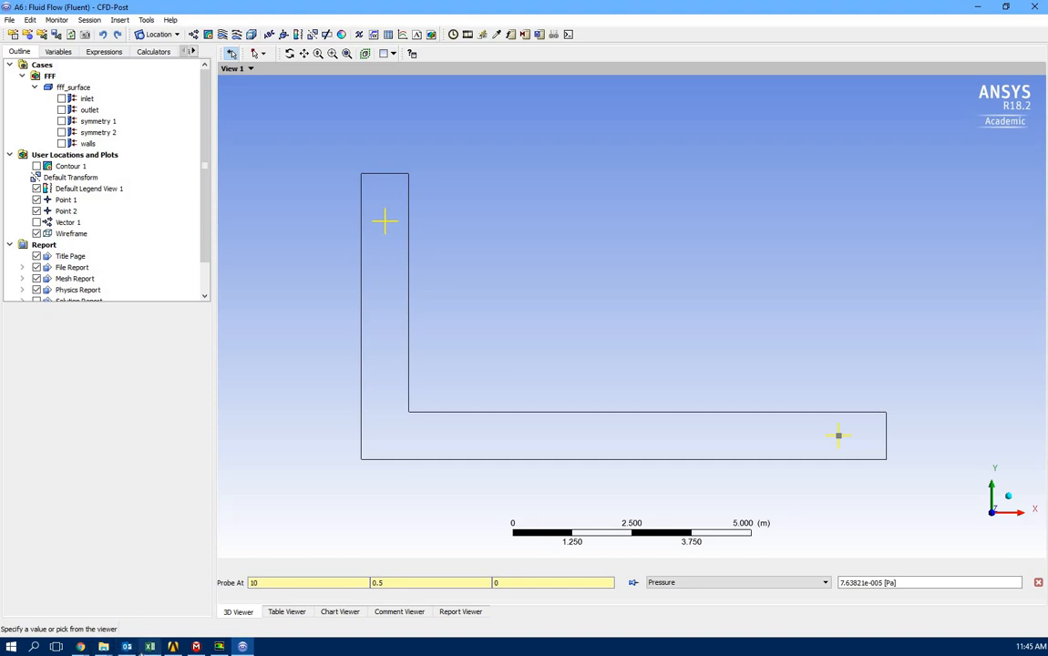
left_click(149, 646)
left_click(360, 295)
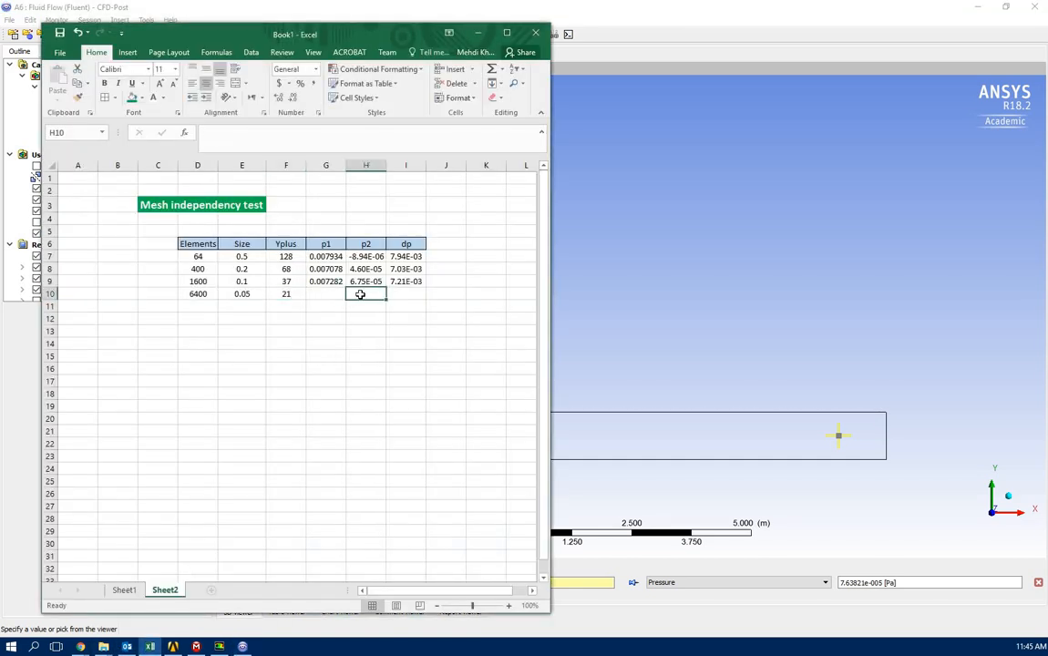
type("7")
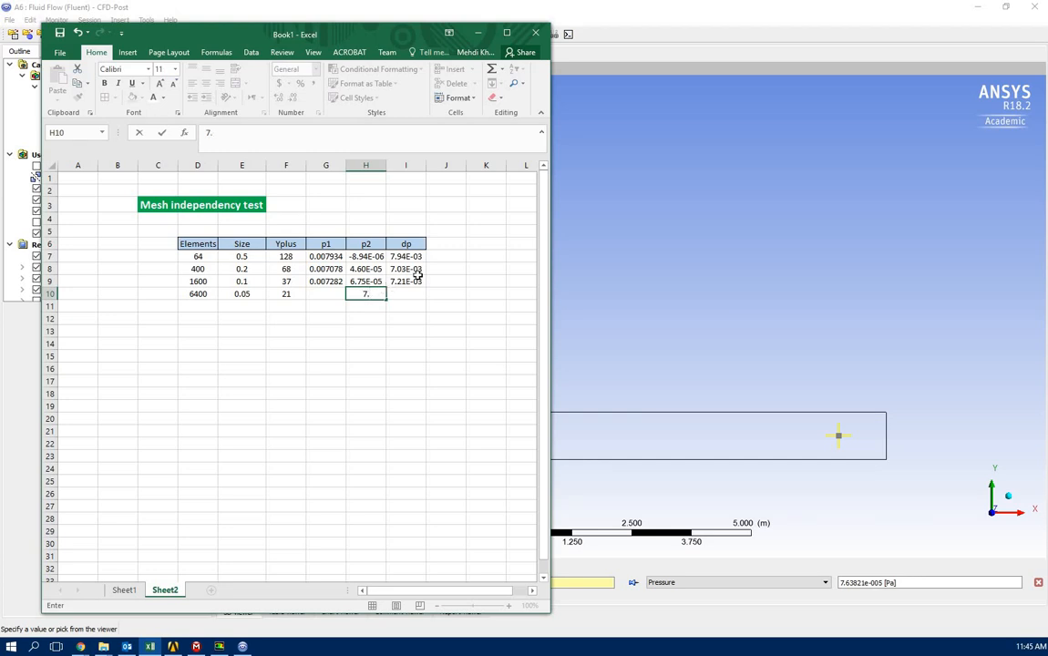
type(".63821e-5")
key("Return")
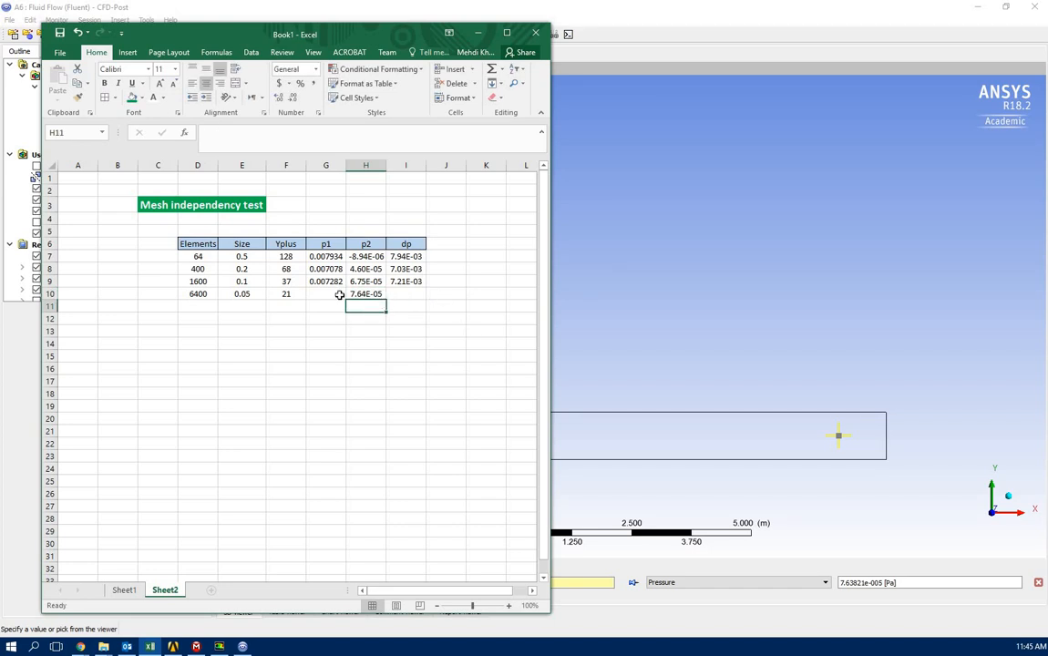
Probe the pressure at the point in the vertical leg and enter 0.00804565 as p1 for size 0.05 in Excel
left_click(693, 58)
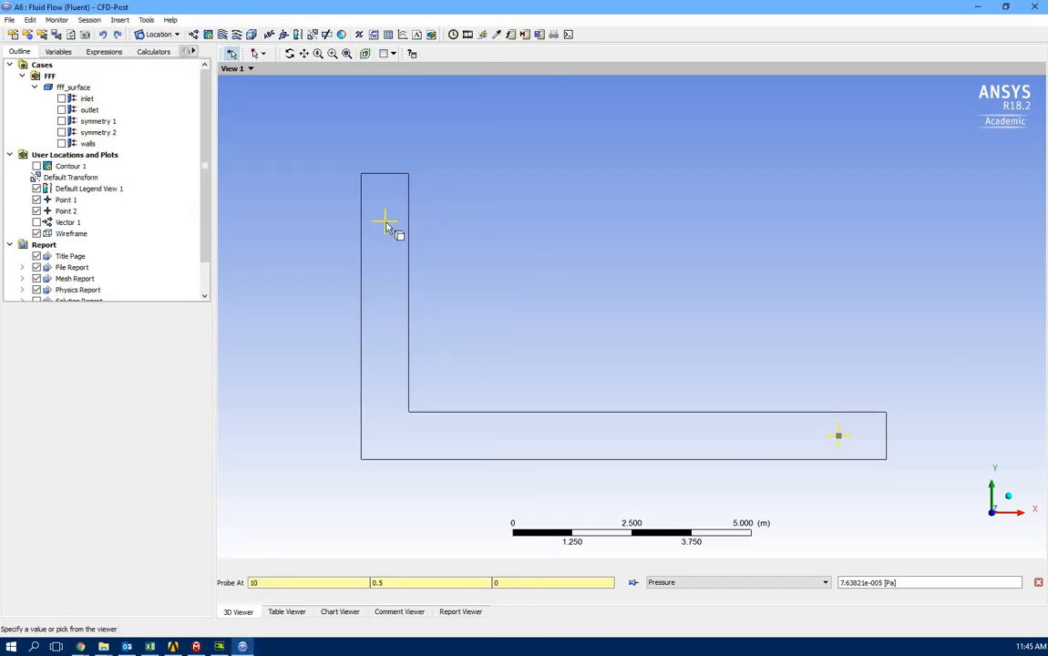
left_click(149, 647)
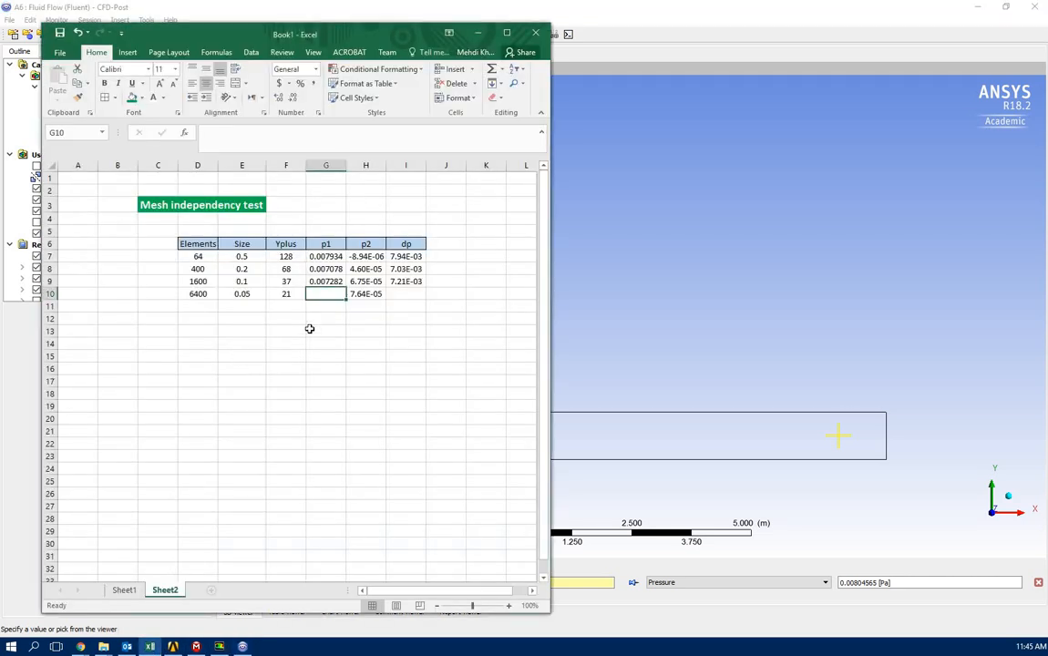
type("0.00")
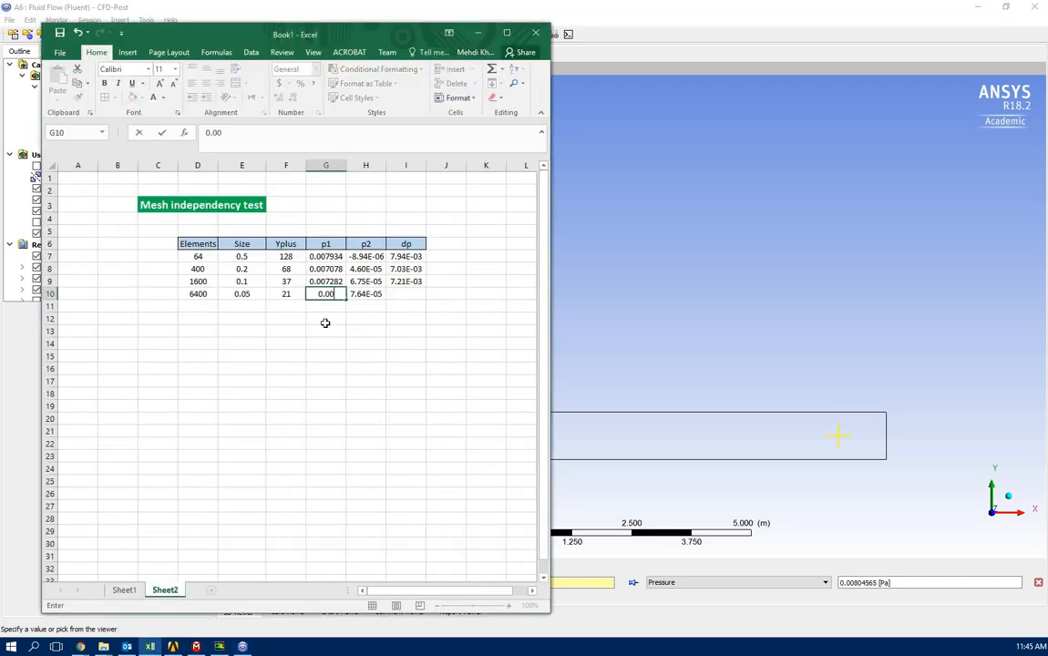
type("804565")
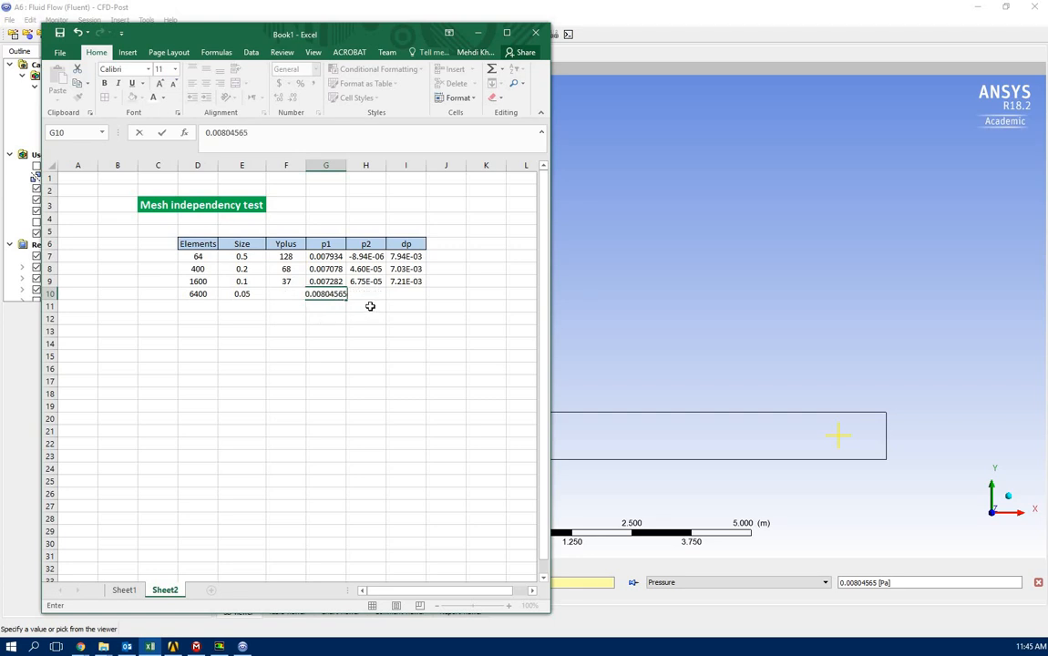
left_click(401, 417)
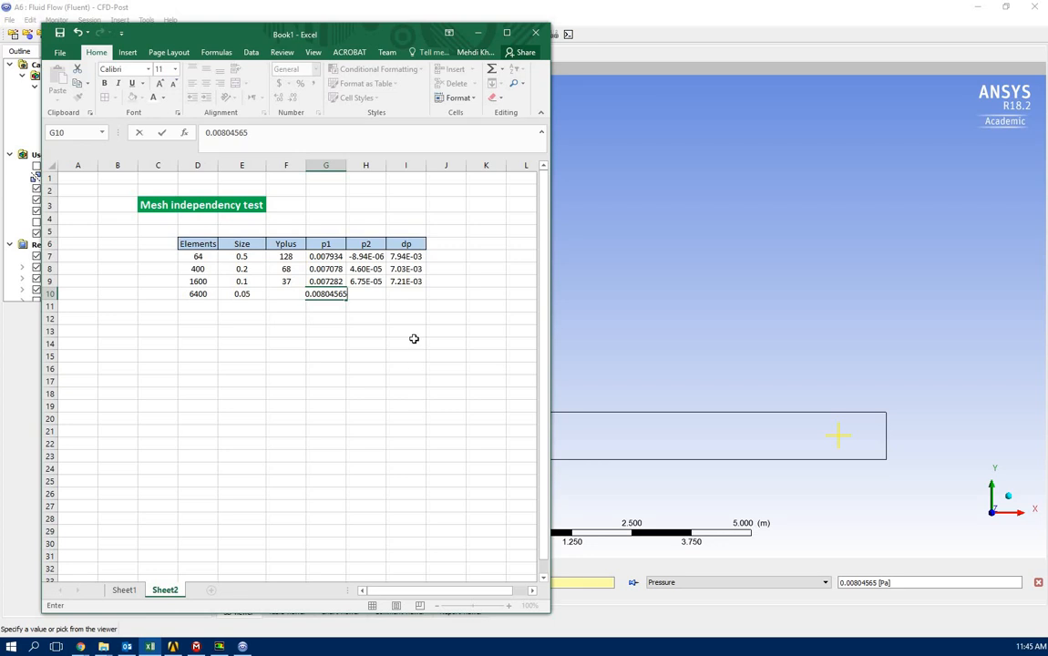
Extend the dp formula down to the row for size 0.05 in the mesh independency table
left_click(421, 285)
left_click_drag(426, 289, 427, 299)
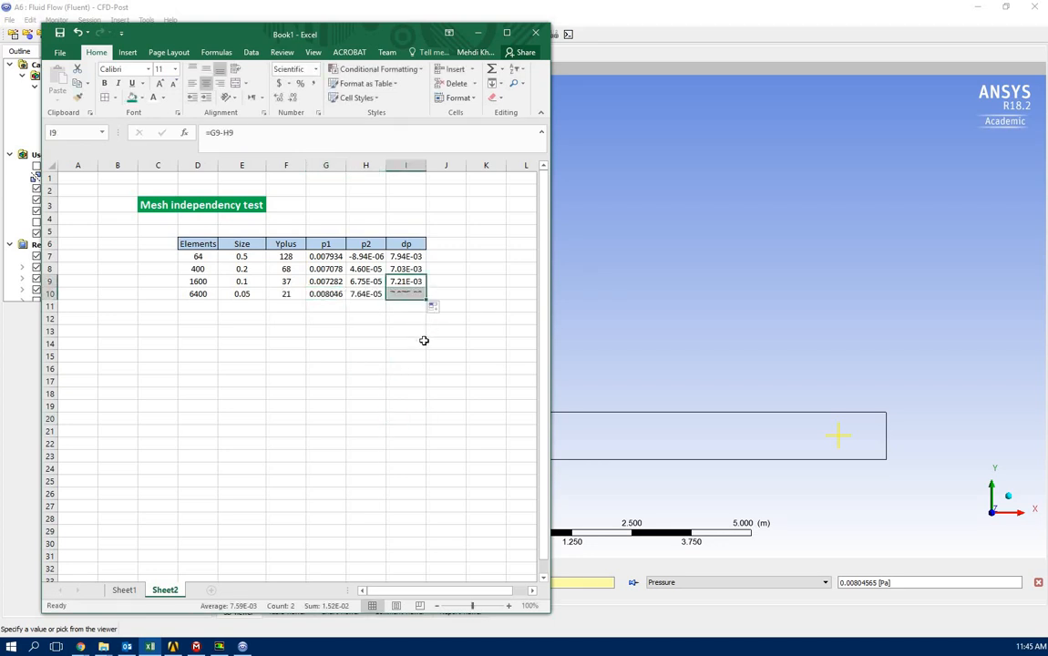
left_click(424, 341)
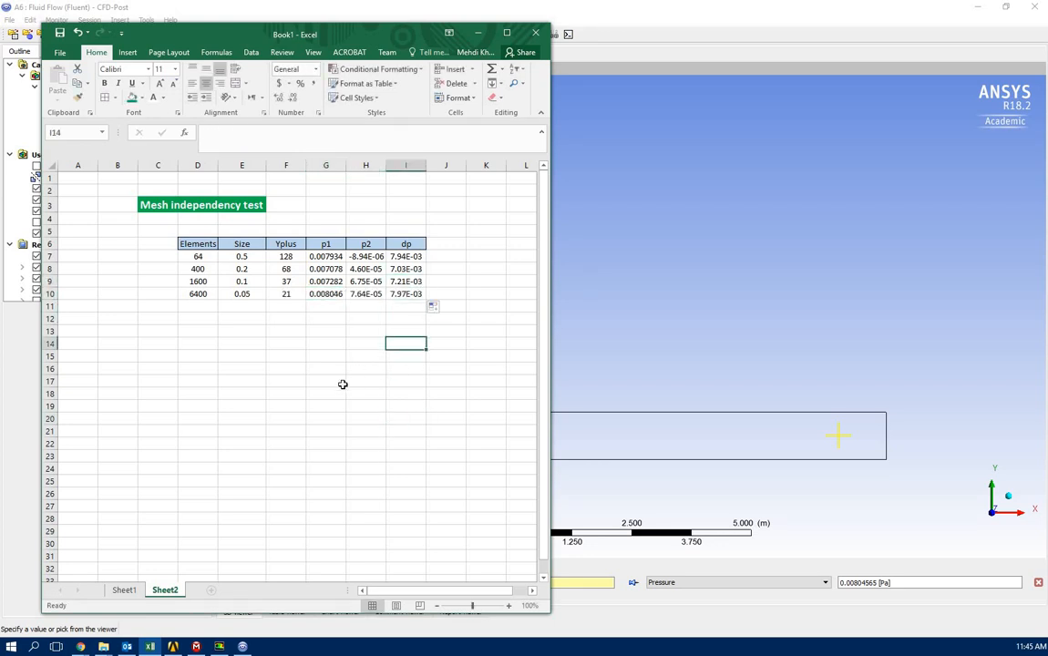
Enter 0.03 as the next mesh size in the Size column, in row 11
left_click(234, 306)
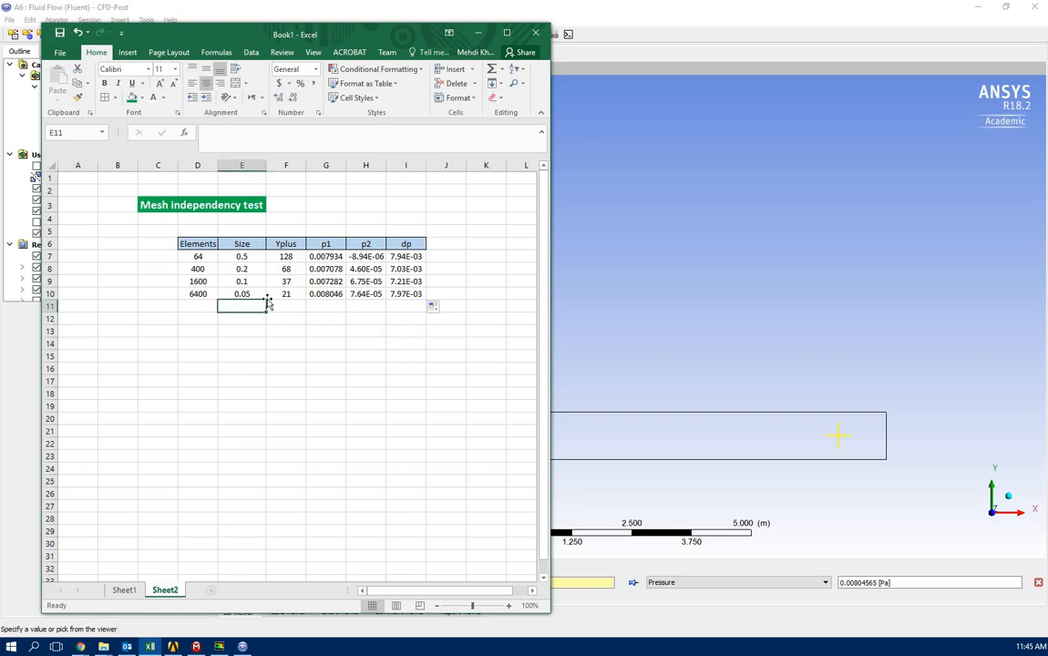
type("0.0")
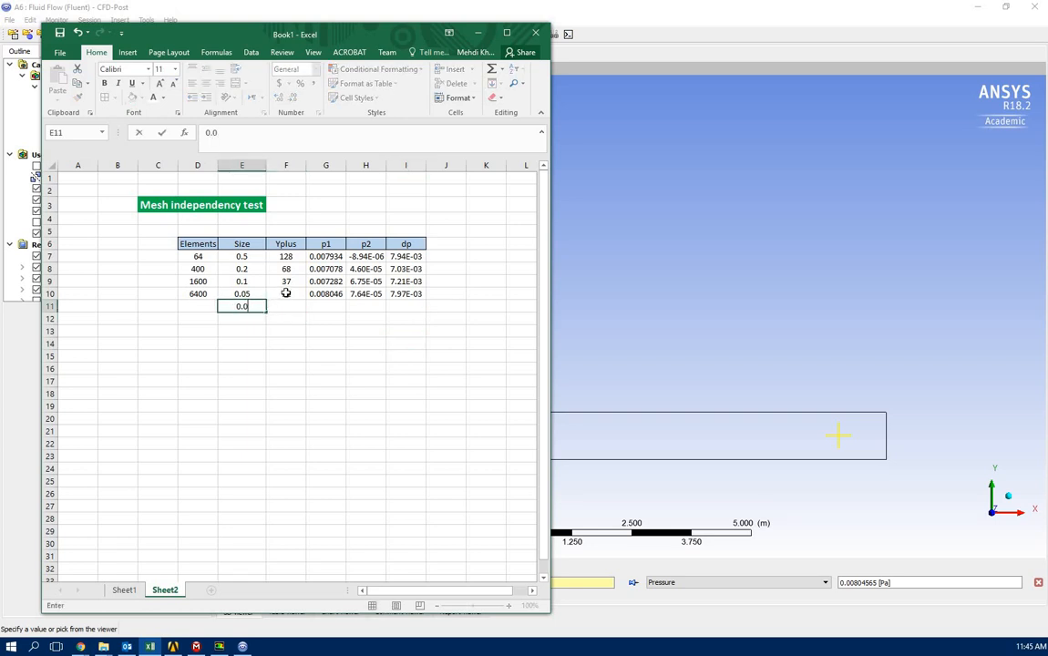
type("3")
key("Return")
Switch to Meshing, set the mesh's maximum face size to 0.03 m and generate the mesh
left_click(354, 567)
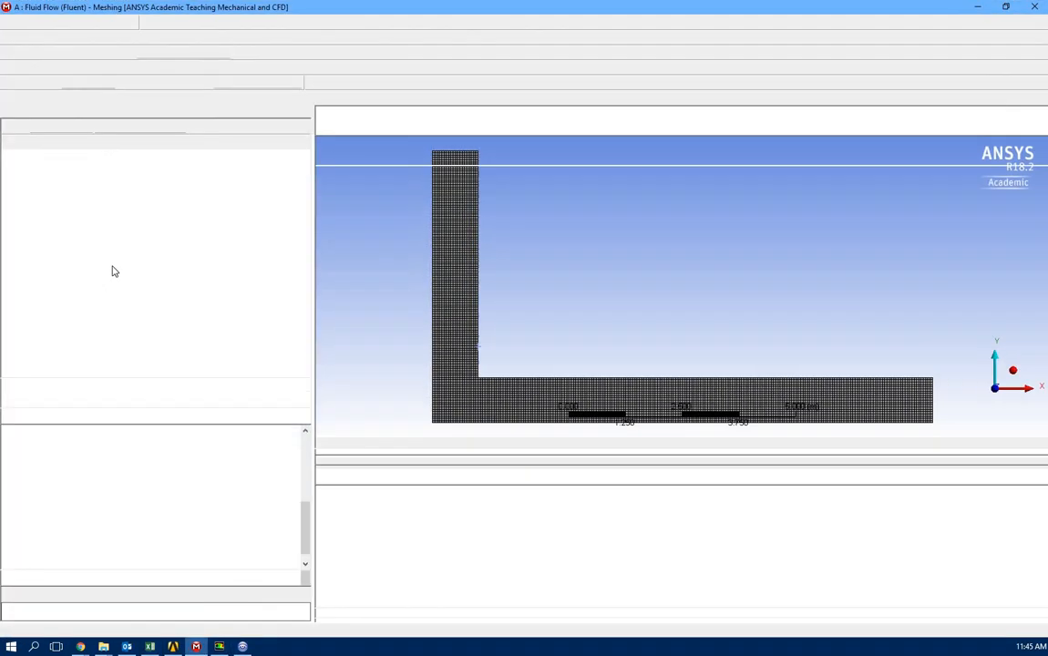
scroll(137, 547, "up", 5)
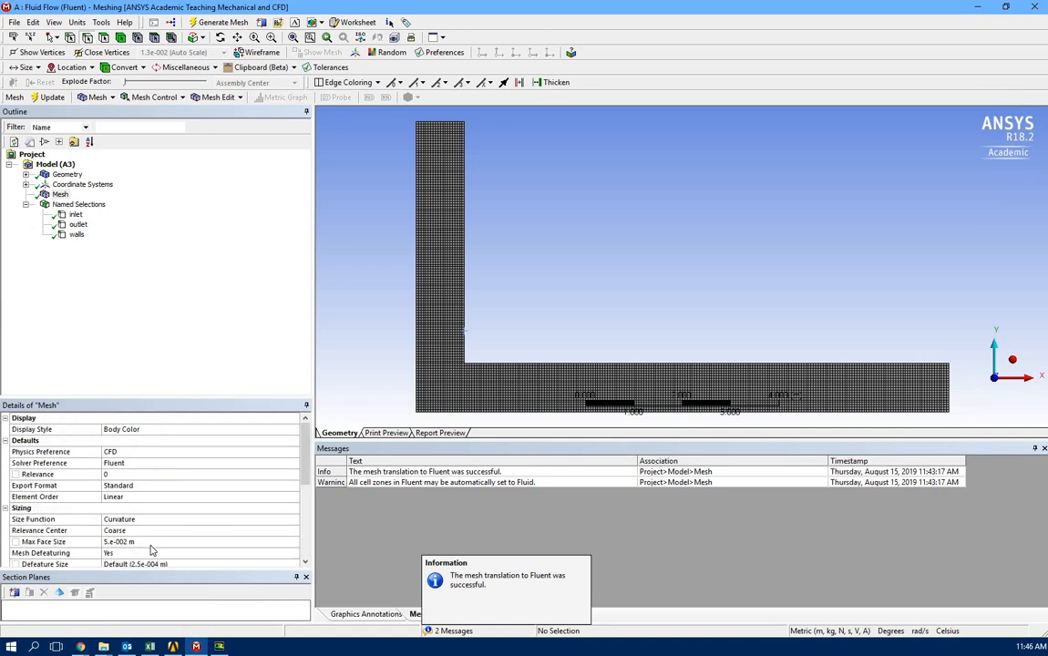
left_click(151, 544)
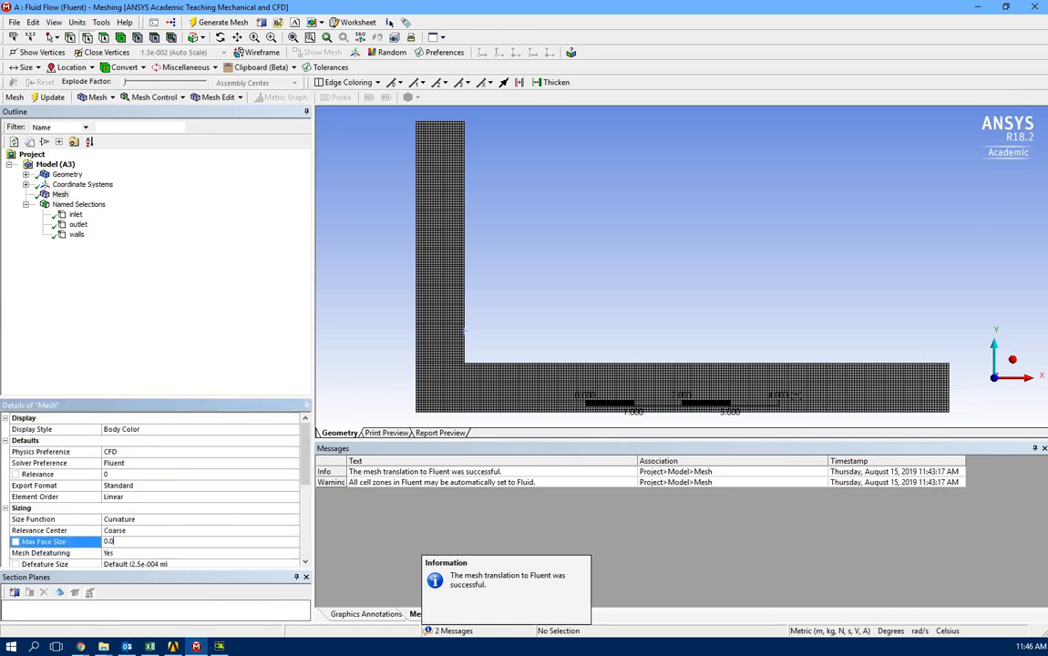
key("Return")
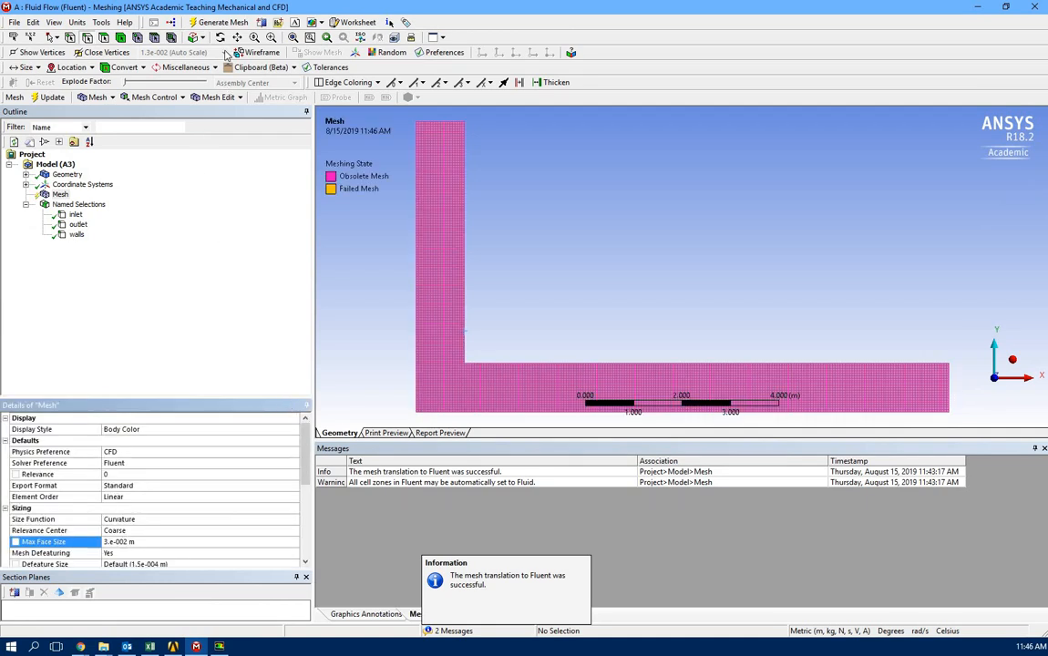
left_click(224, 22)
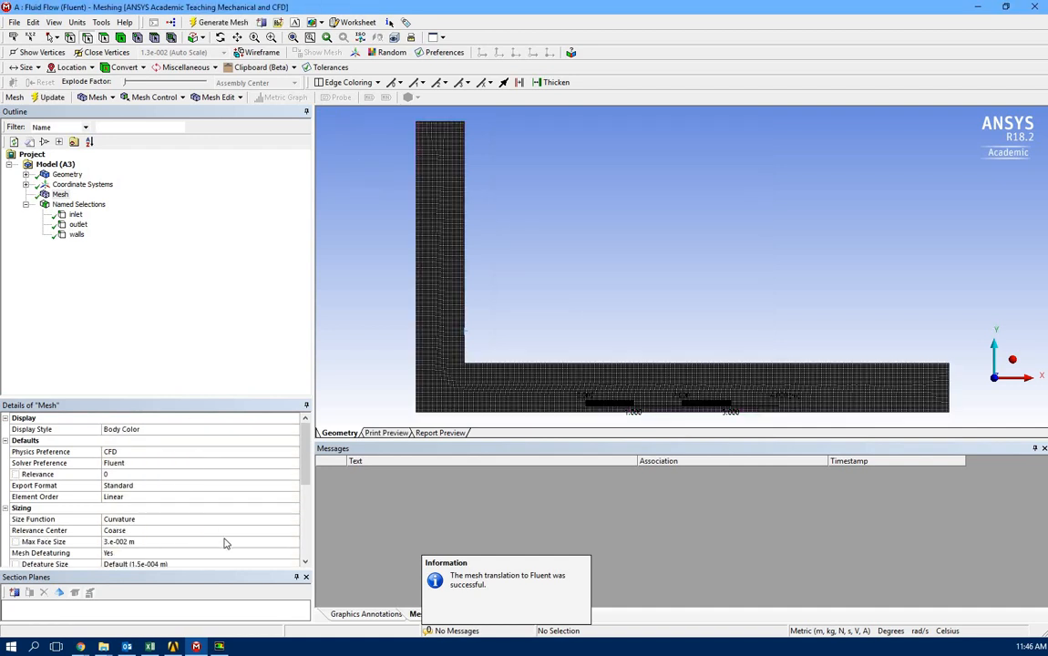
Look up the element count in the mesh statistics and enter 17606 under Elements for size 0.03 in Excel
scroll(226, 545, "down", 6)
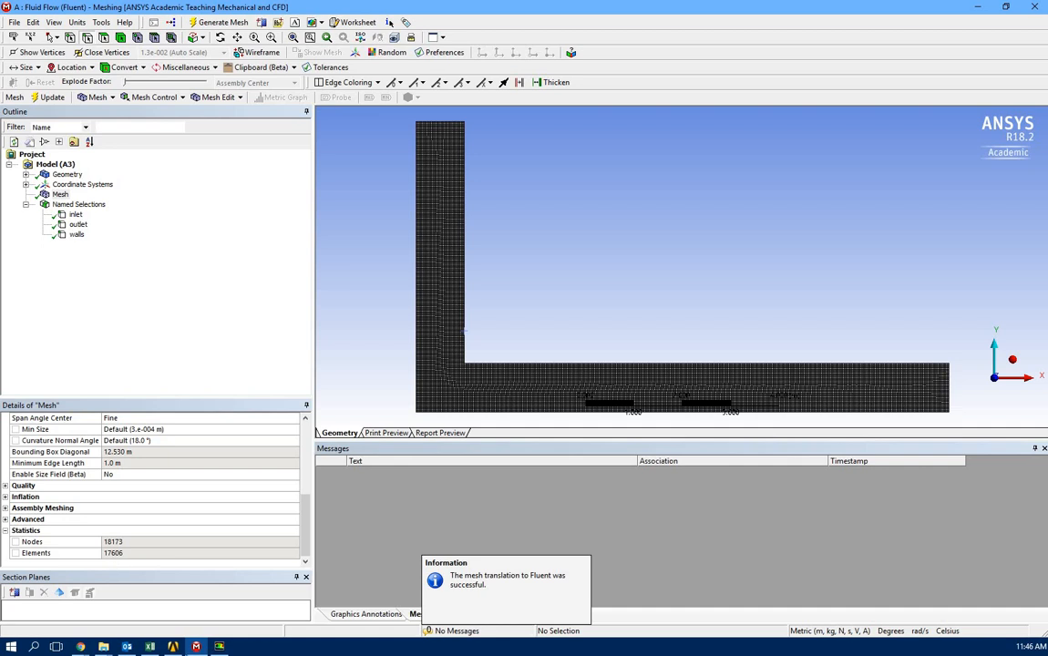
left_click(150, 646)
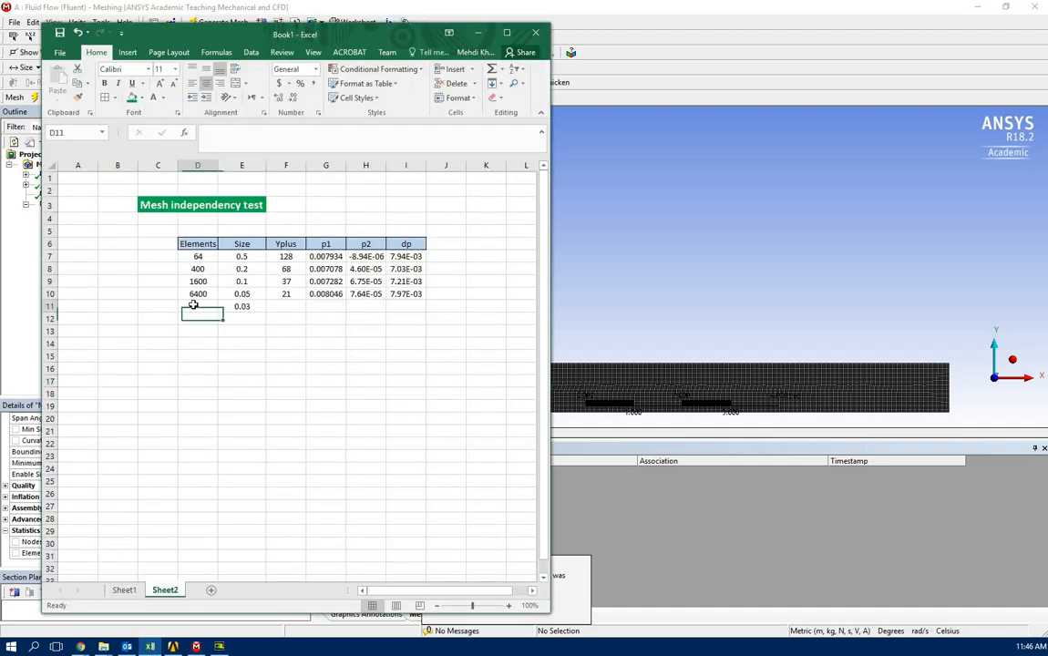
type("176")
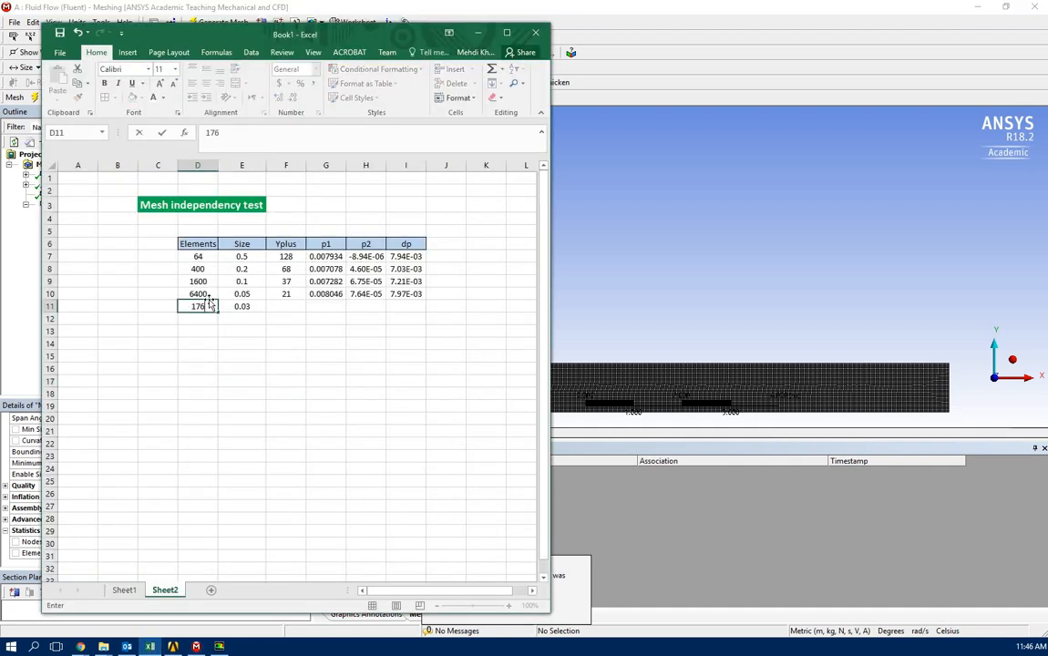
type("06")
Update the refined mesh for Fluent, switch to Workbench and update the Setup cell
left_click(573, 14)
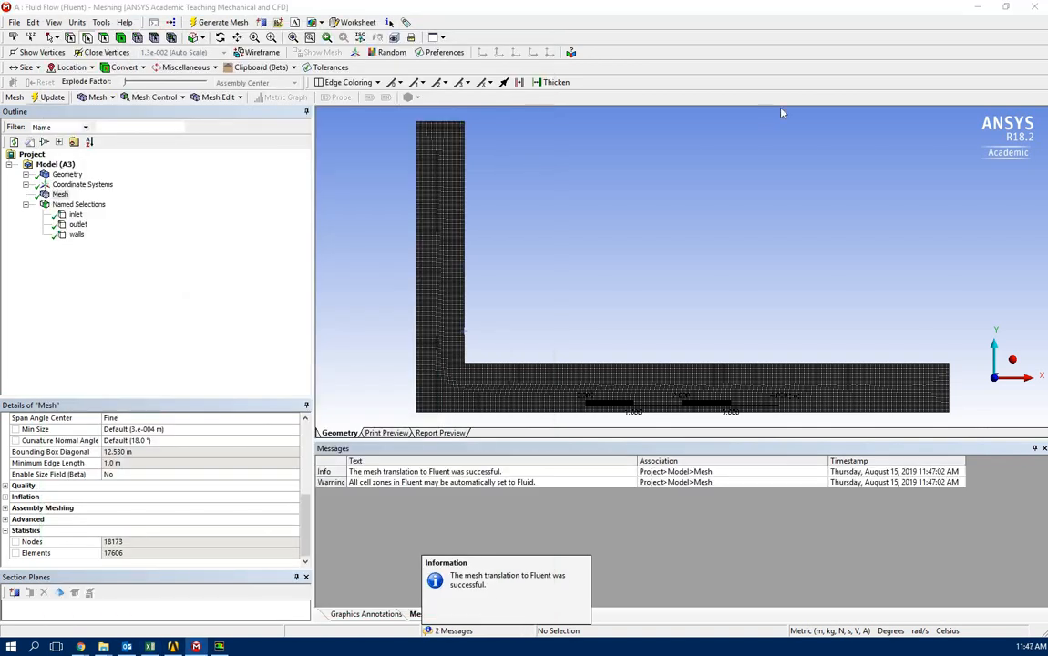
left_click(978, 7)
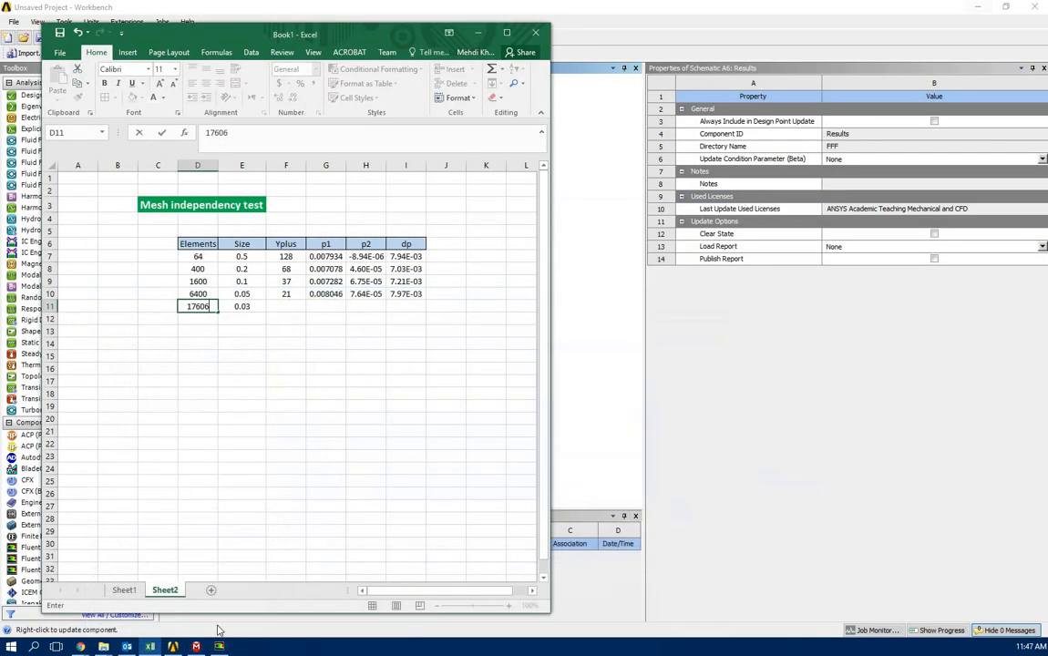
left_click(150, 646)
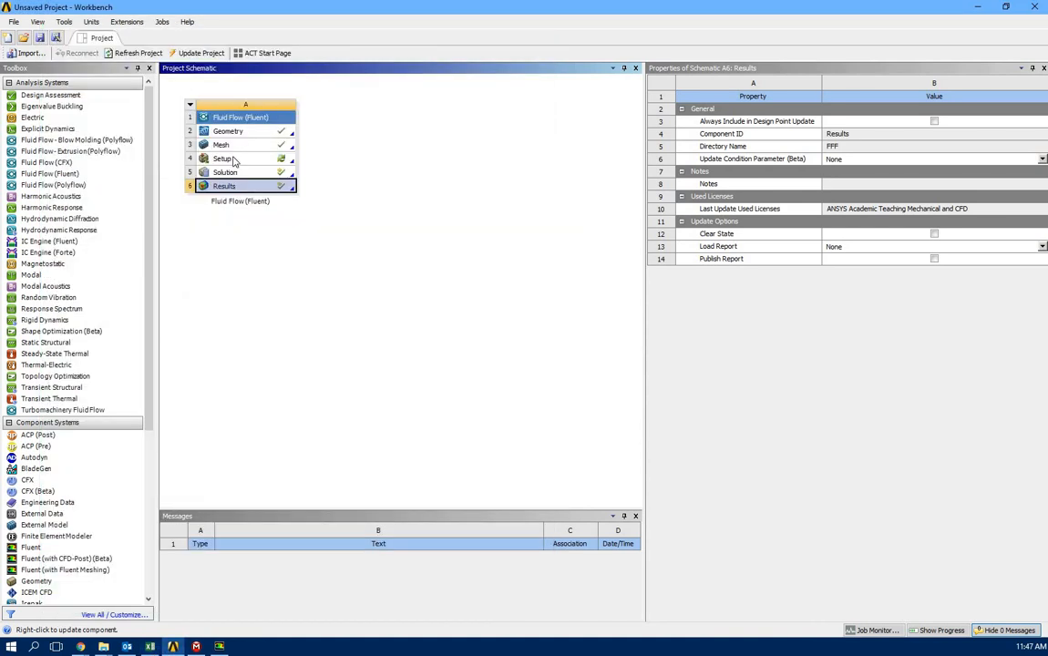
left_click(228, 159)
right_click(230, 160)
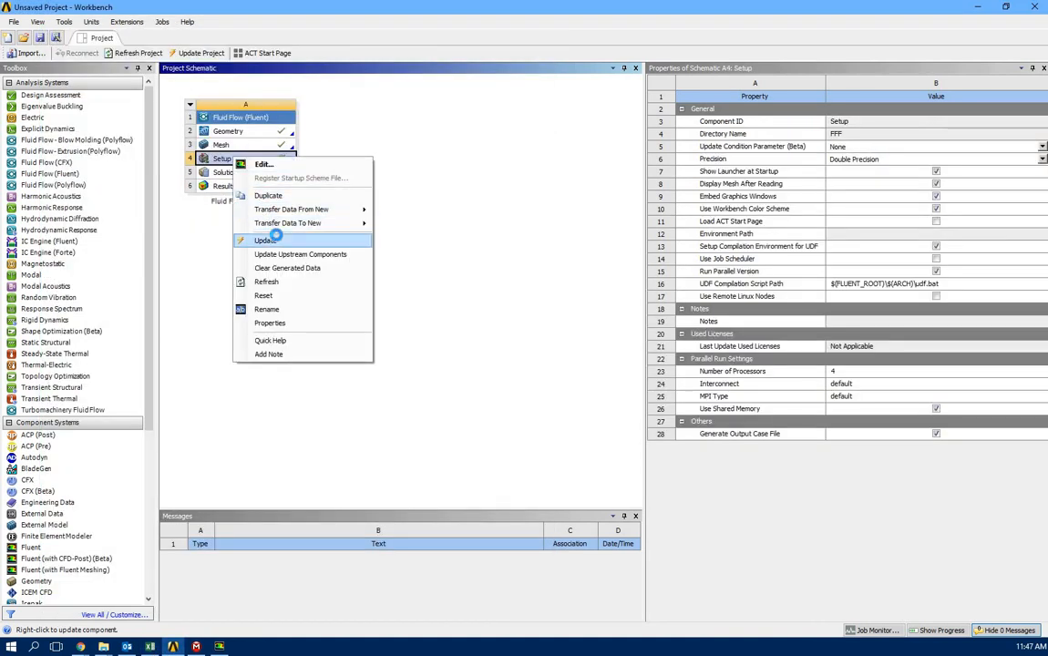
left_click(273, 236)
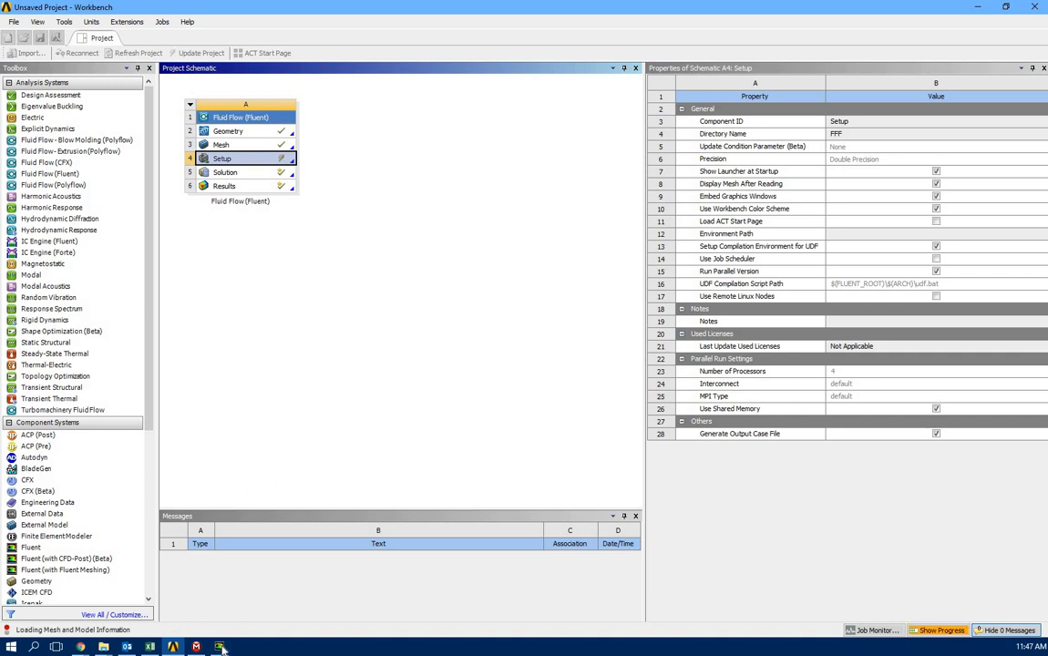
Switch to Fluent, inspect the refined mesh at the corner and initialize the solution with Hybrid Initialization
mouse_move(222, 649)
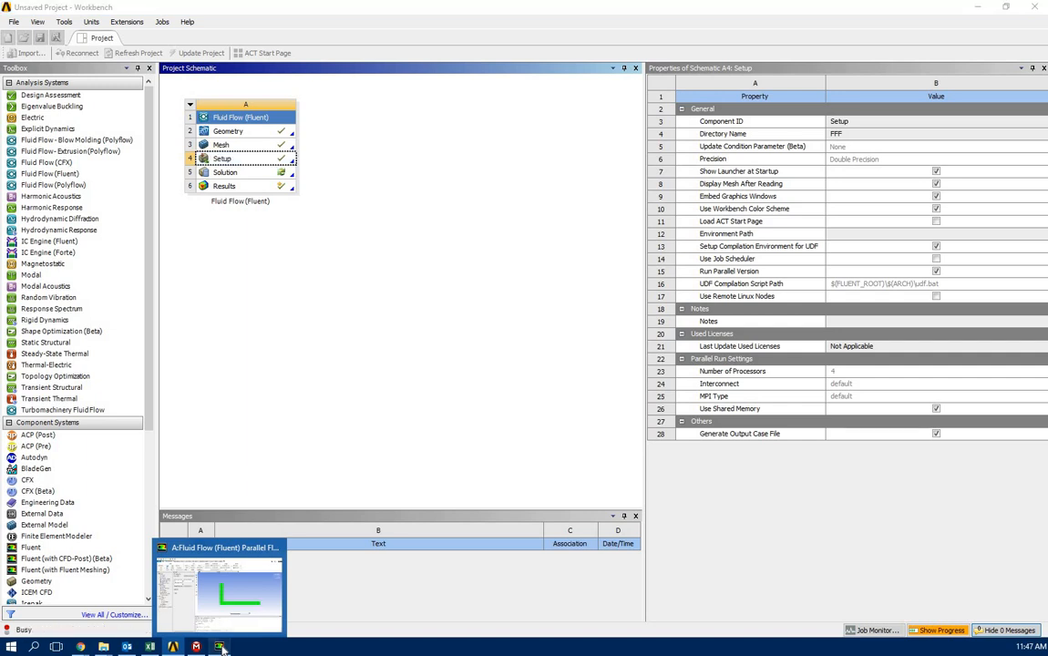
left_click(223, 649)
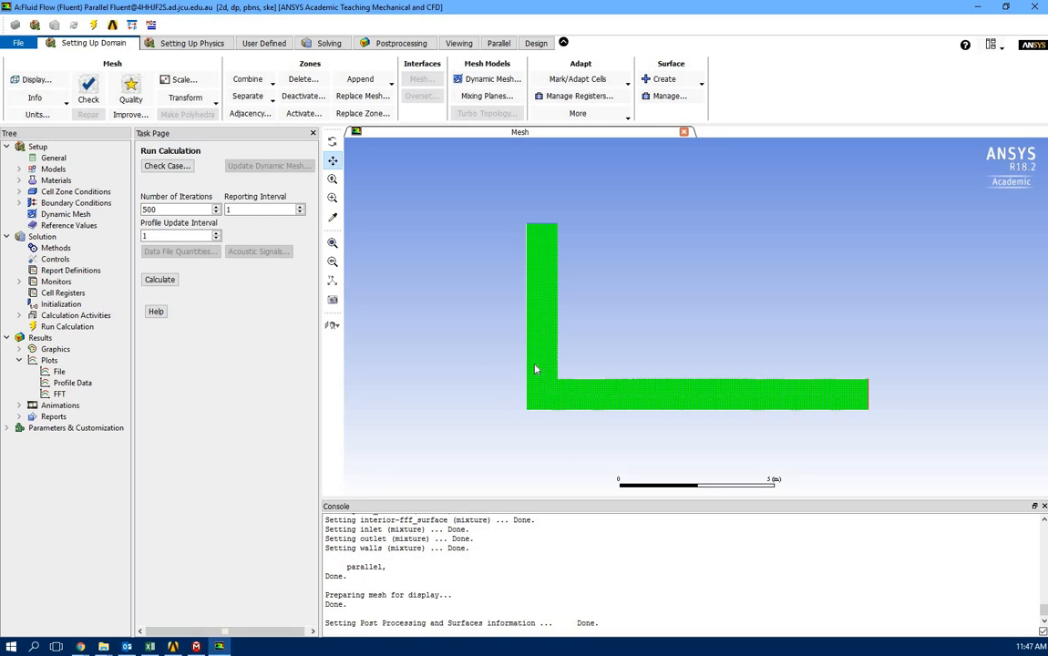
scroll(536, 369, "up", 3)
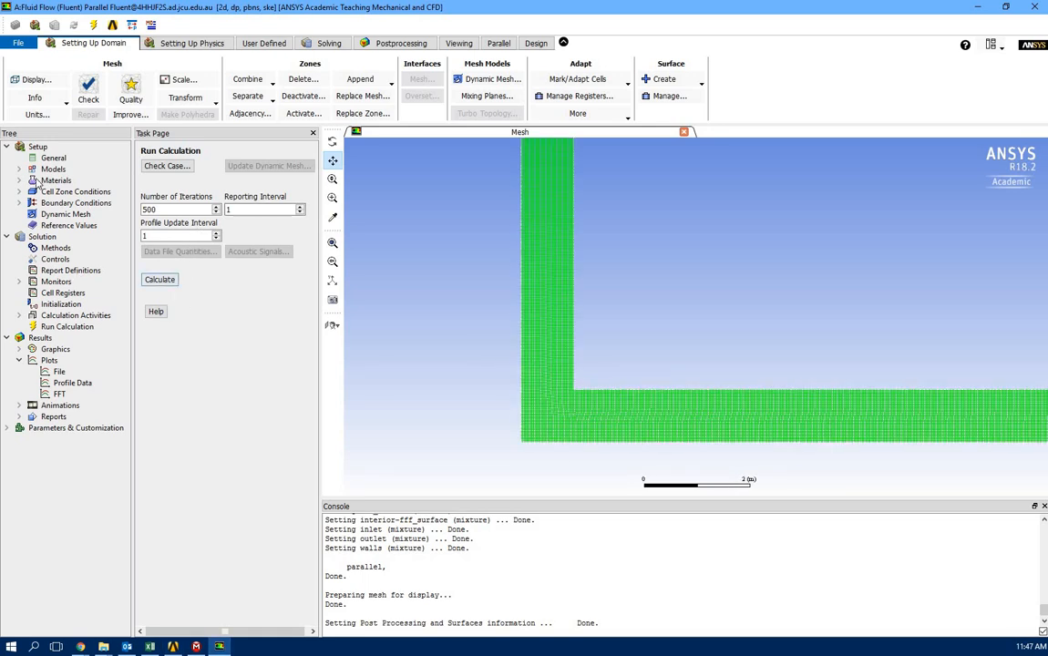
left_click(60, 304)
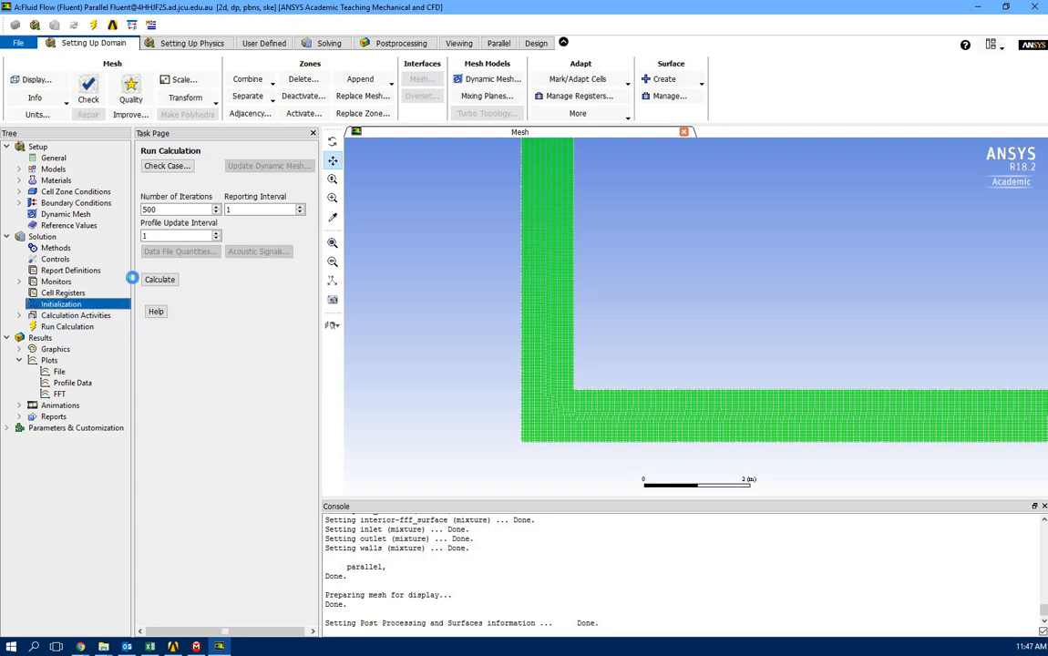
left_click(227, 208)
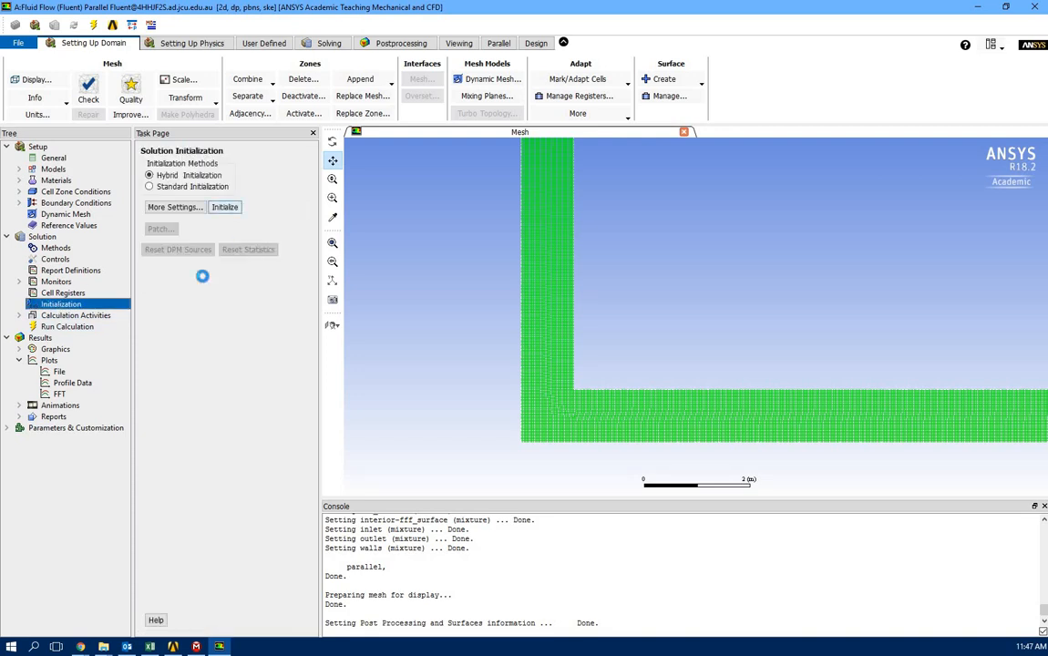
Run the calculation for 500 iterations and acknowledge its completion
left_click(66, 327)
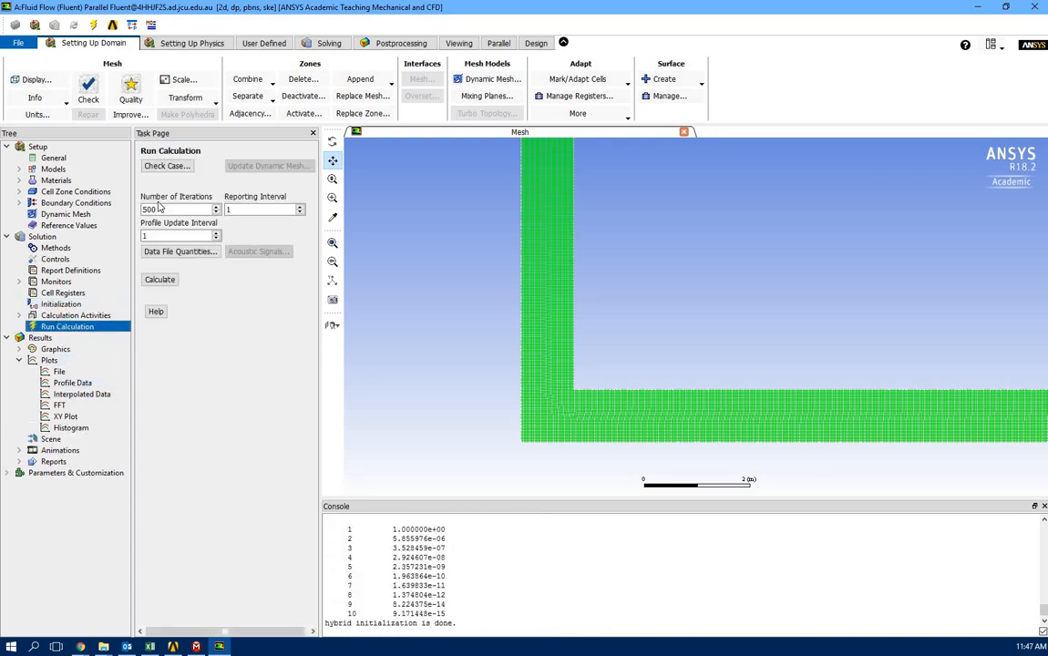
left_click(161, 280)
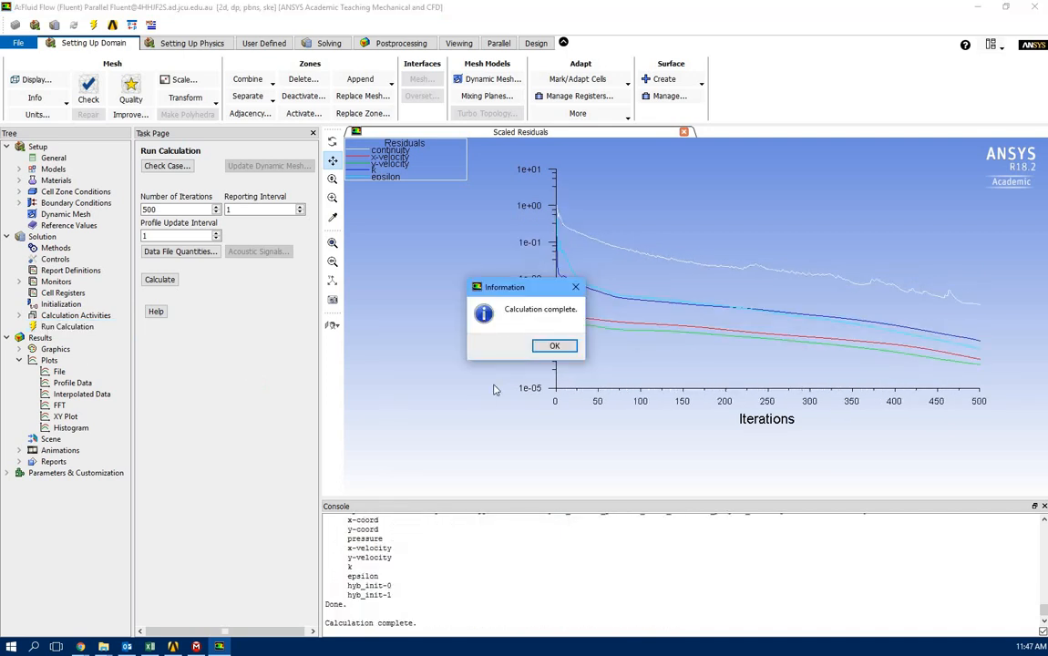
key("Return")
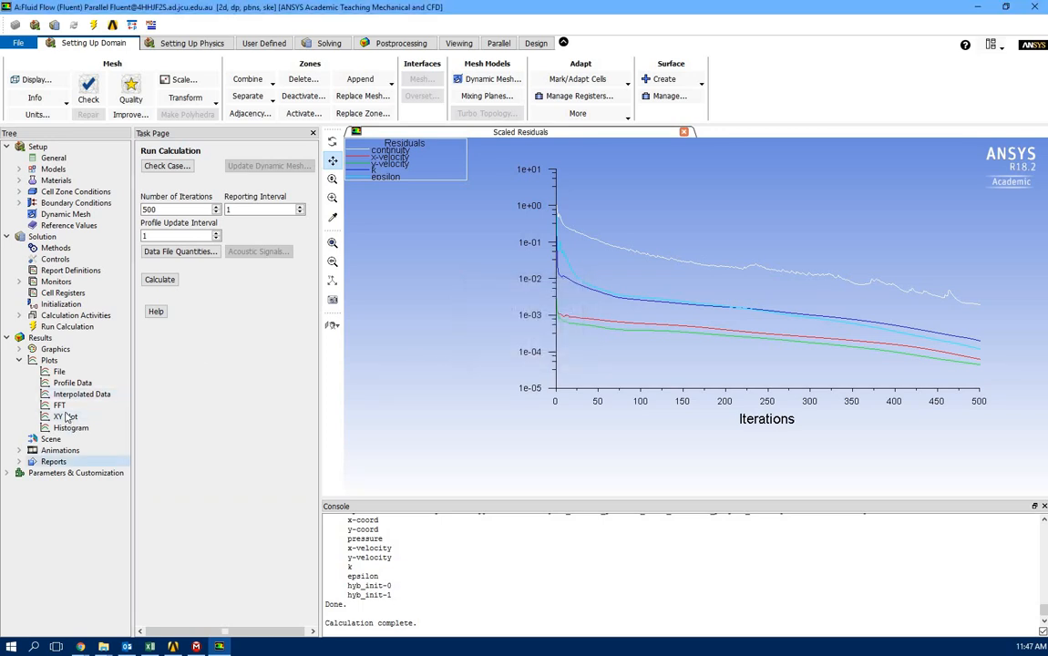
Create an XY plot of the turbulence quantity Wall Yplus on the walls surface
double_click(65, 416)
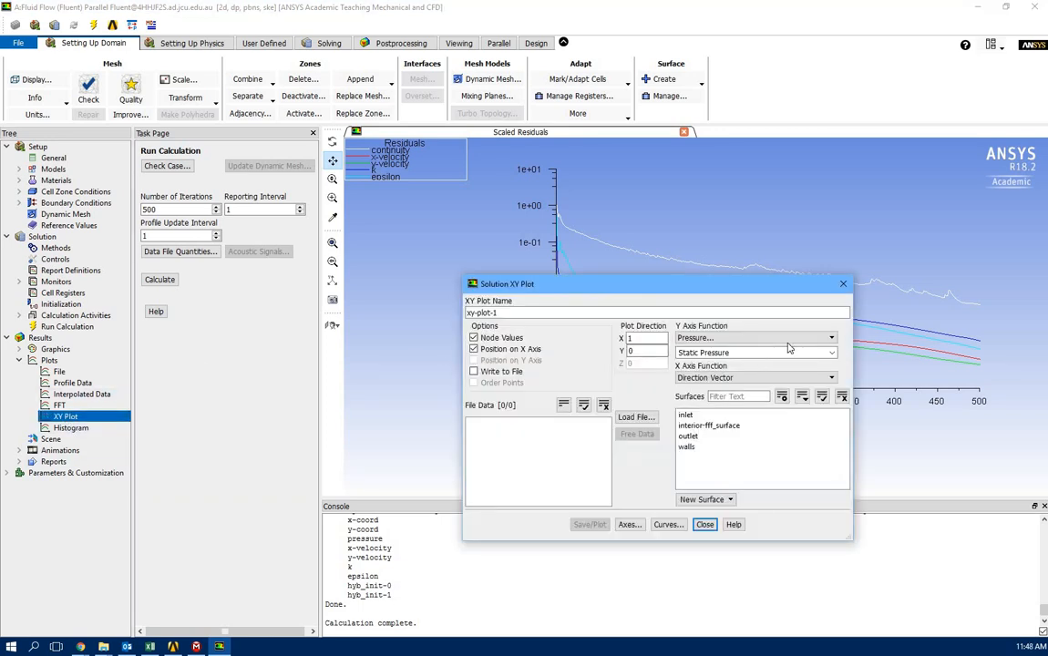
left_click(803, 338)
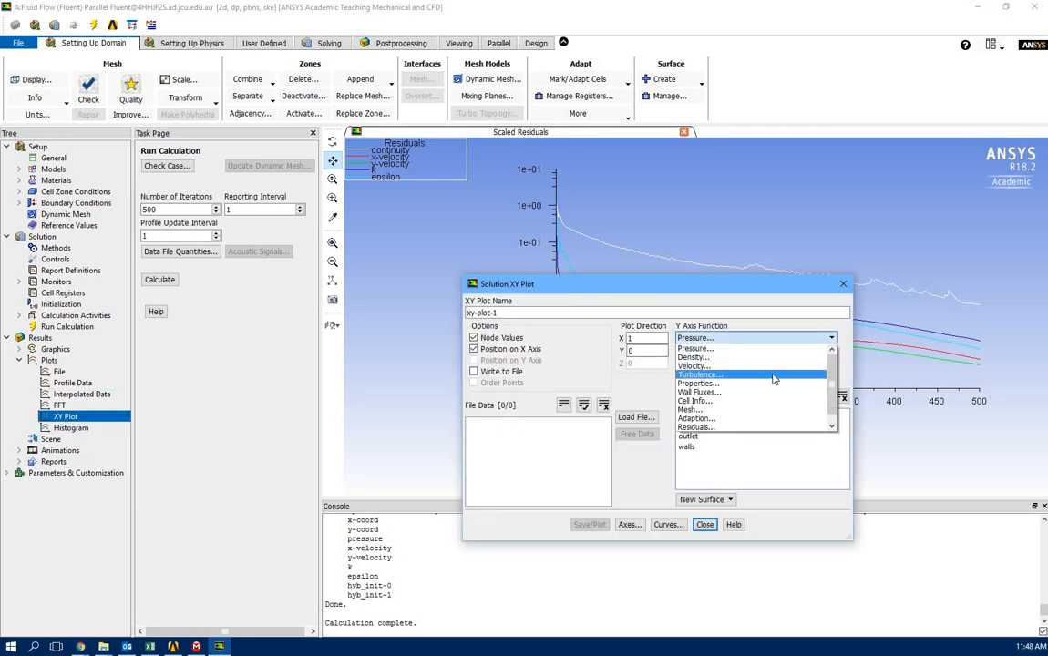
left_click(773, 376)
left_click(784, 353)
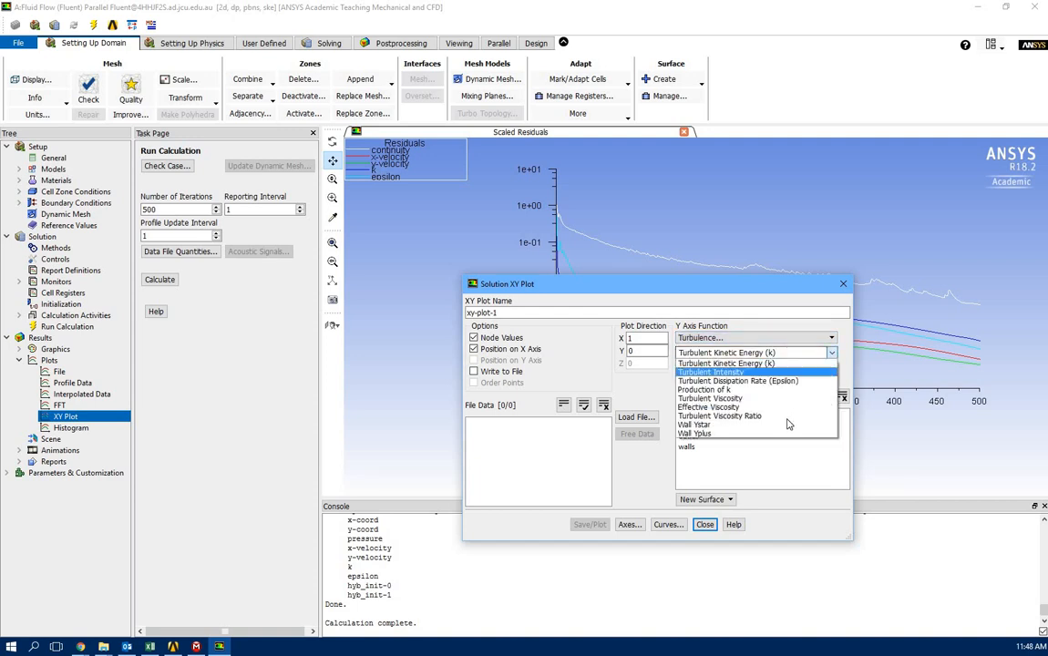
left_click(784, 433)
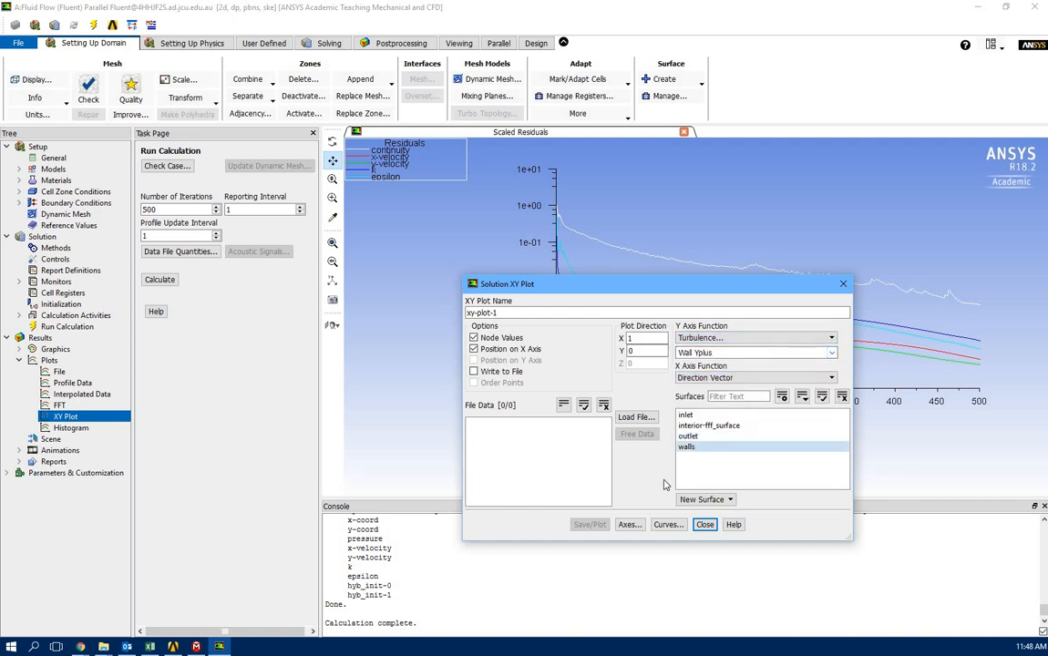
left_click(688, 447)
left_click(589, 524)
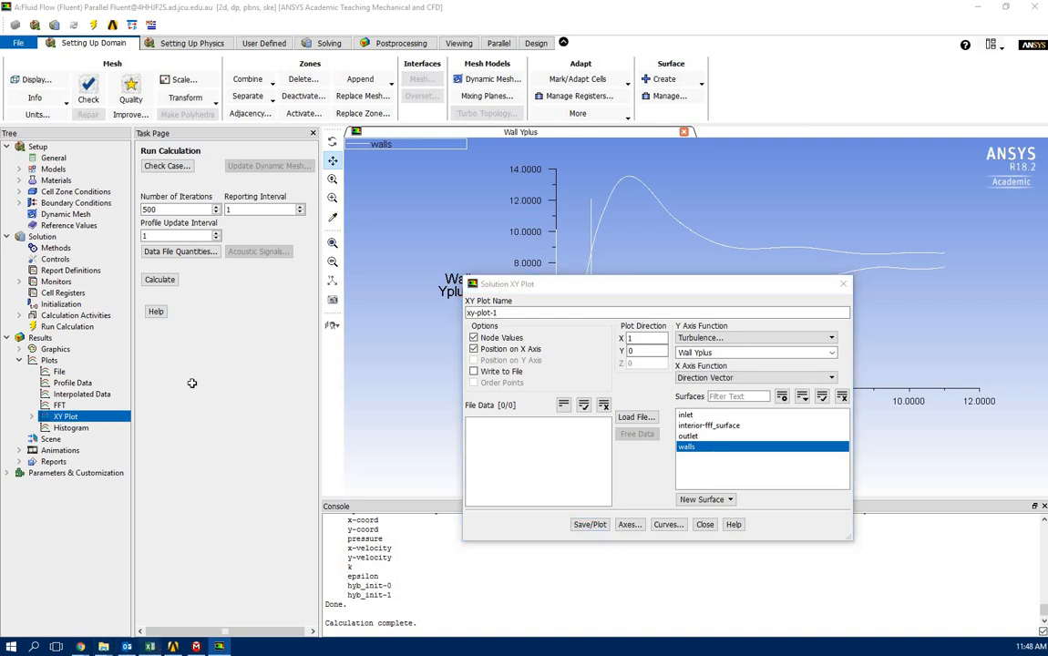
Switch to Excel and enter 14 as the Yplus for size 0.03
left_click(149, 646)
left_click(285, 307)
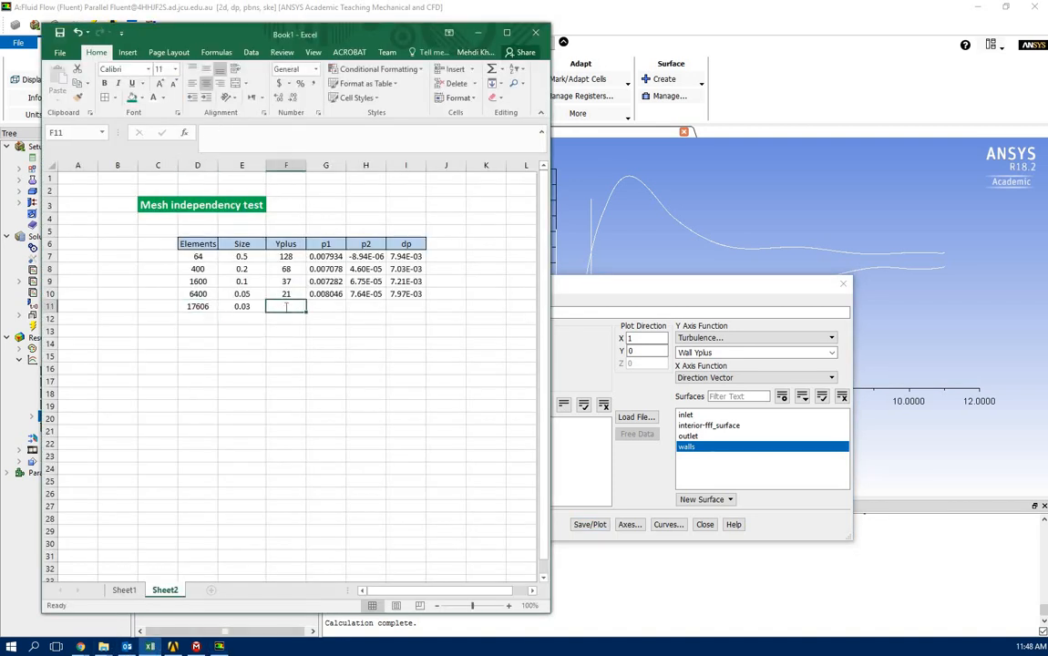
type("14")
left_click(286, 481)
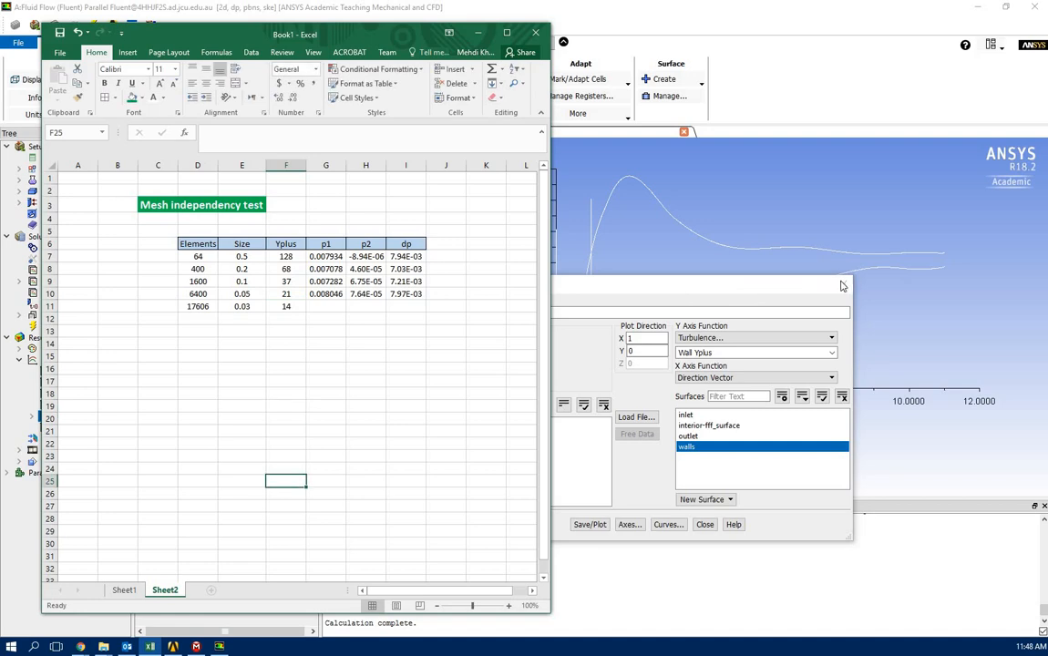
Close the XY plot settings, return to Workbench and update the Results cell
left_click(843, 286)
left_click(977, 8)
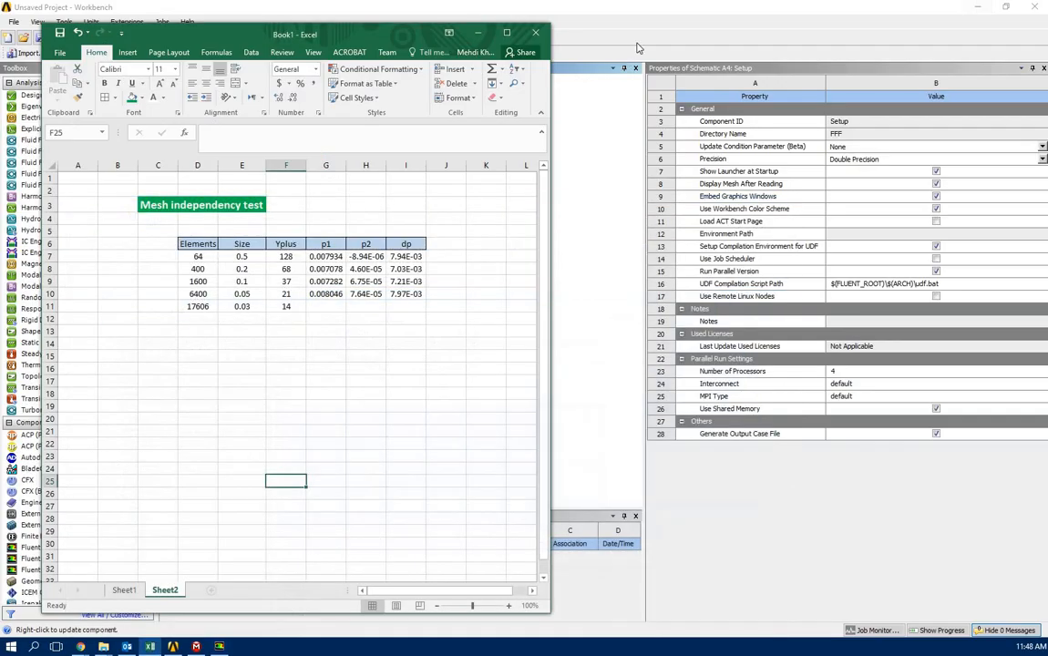
left_click(477, 33)
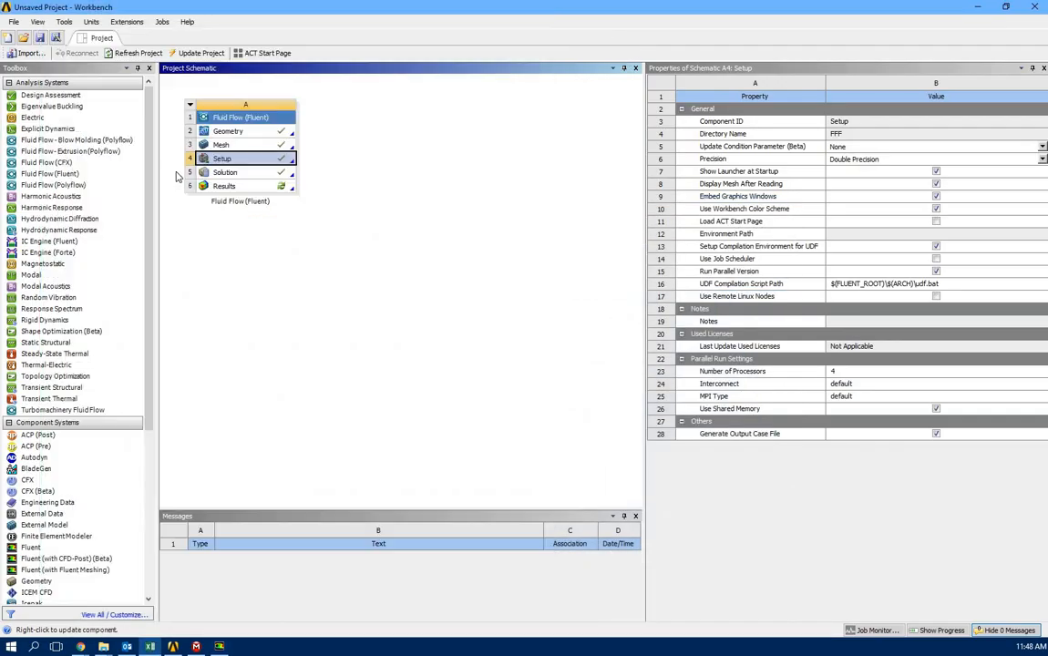
right_click(224, 186)
left_click(254, 254)
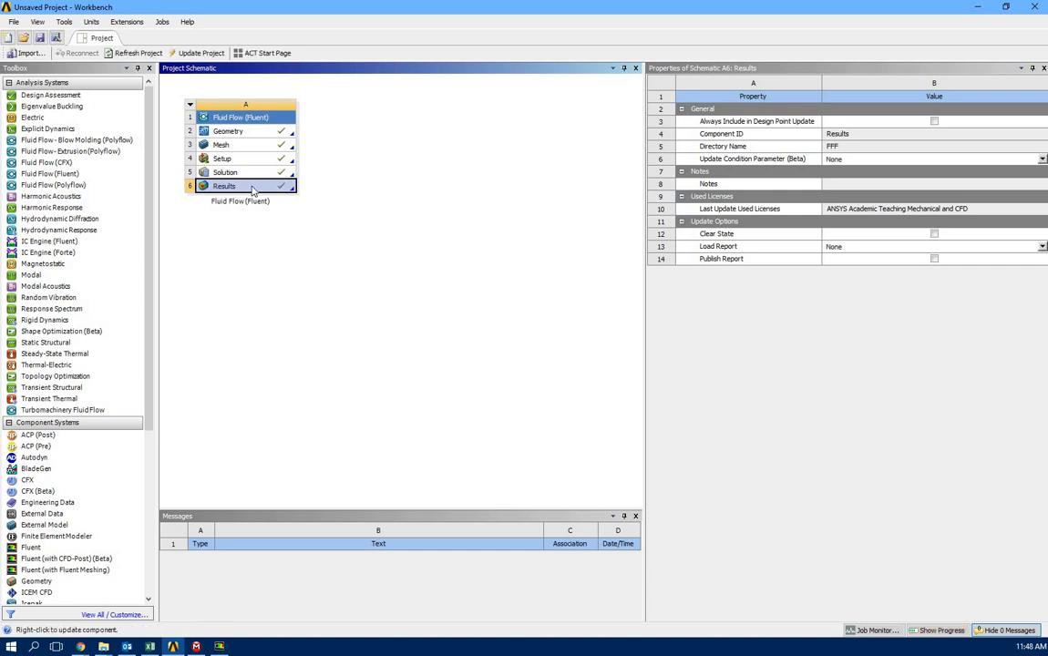
Open the Results in CFD-Post, request the license and maximize the CFD-Post window
double_click(253, 189)
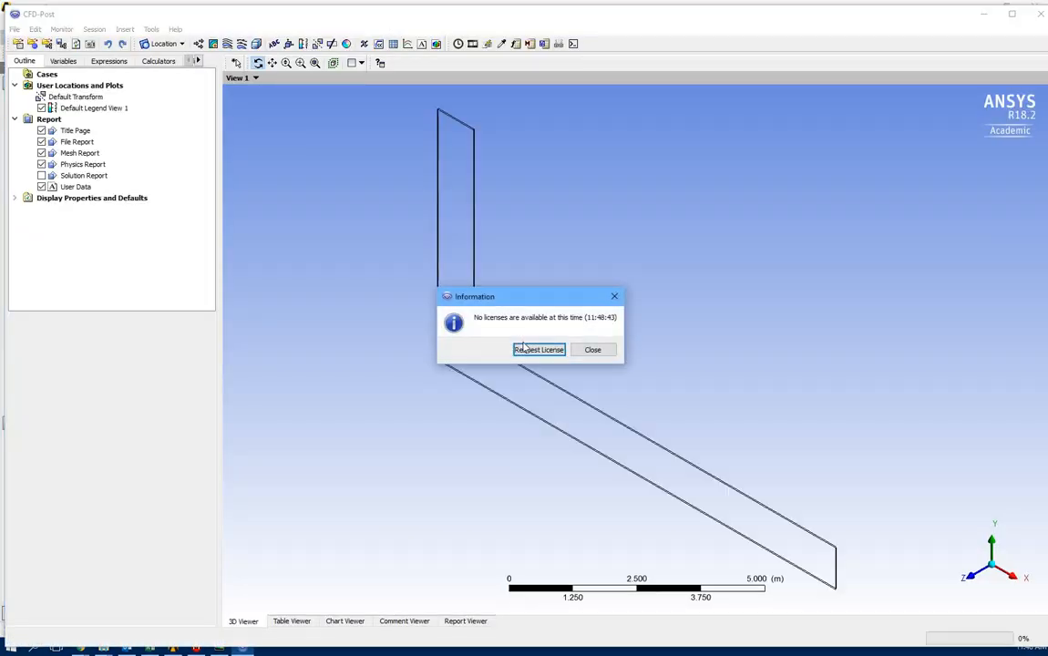
left_click(526, 350)
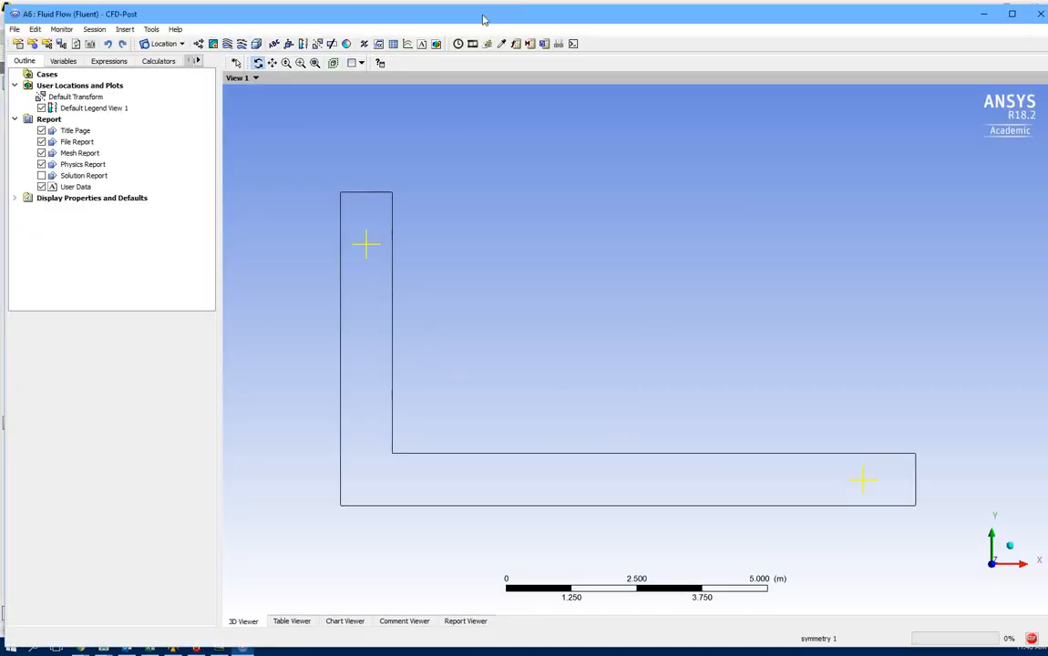
double_click(482, 19)
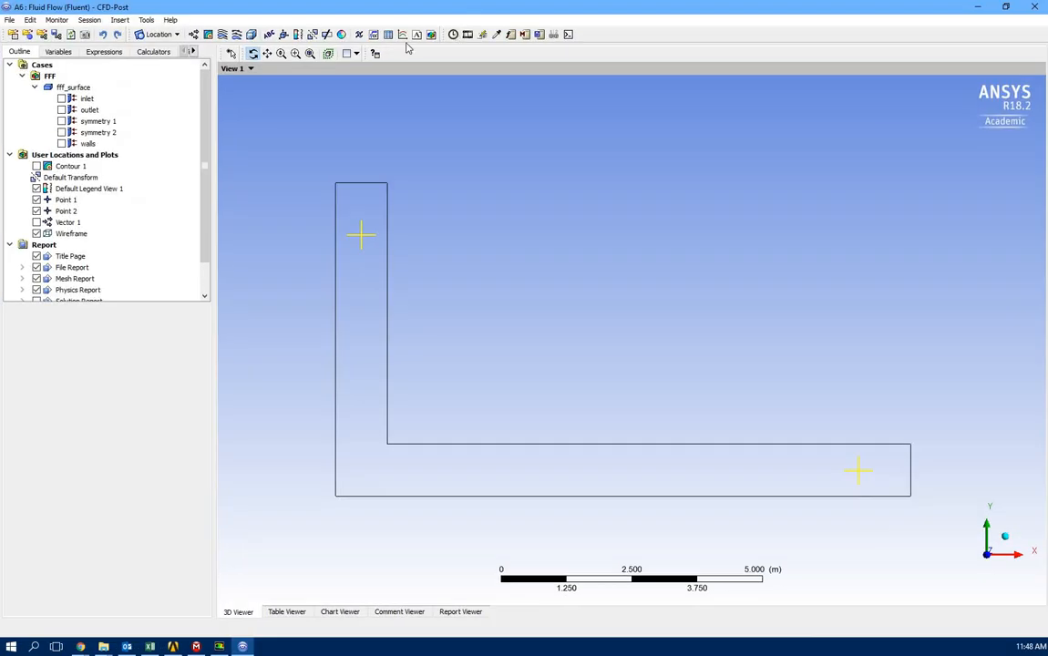
Show the velocity contour Contour 1, examine the flow just downstream of the bend, and hide the contour again
left_click(36, 166)
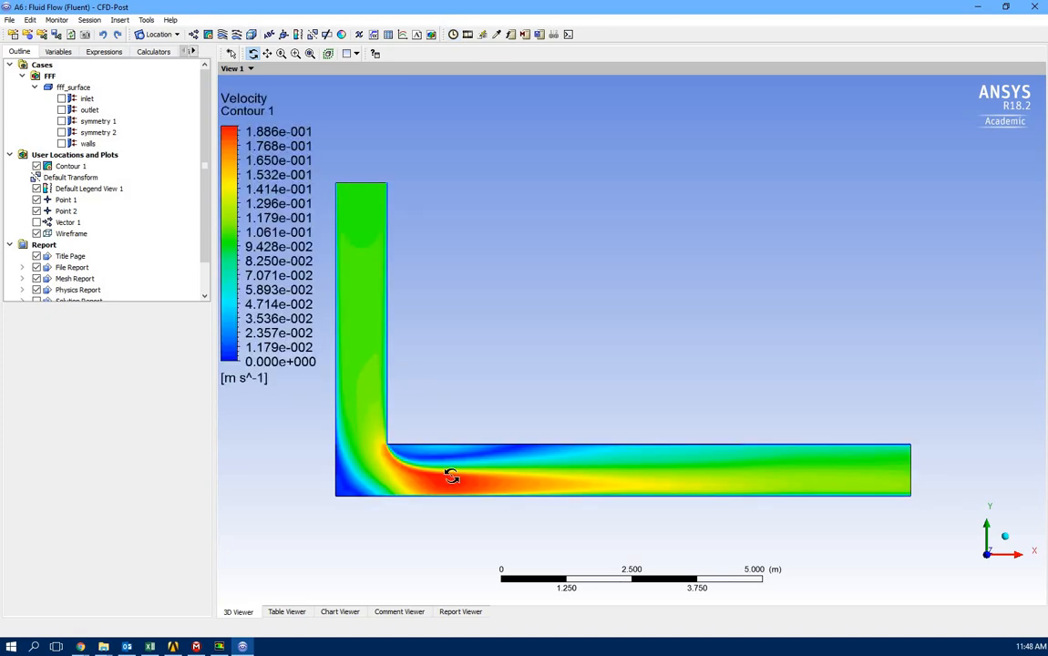
scroll(450, 478, "up", 3)
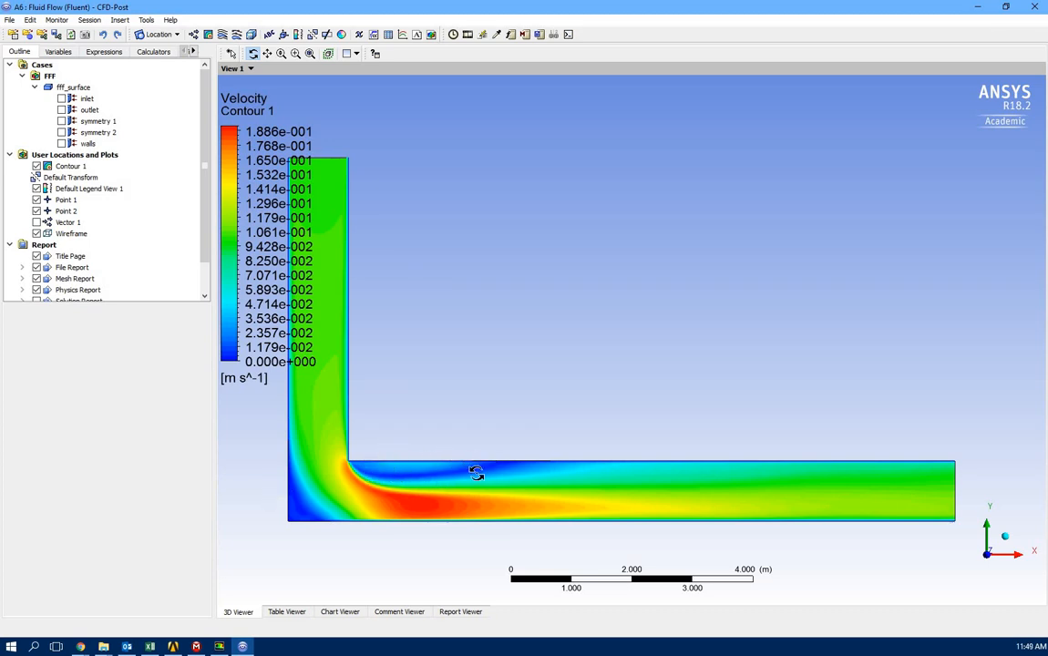
scroll(394, 475, "down", 1)
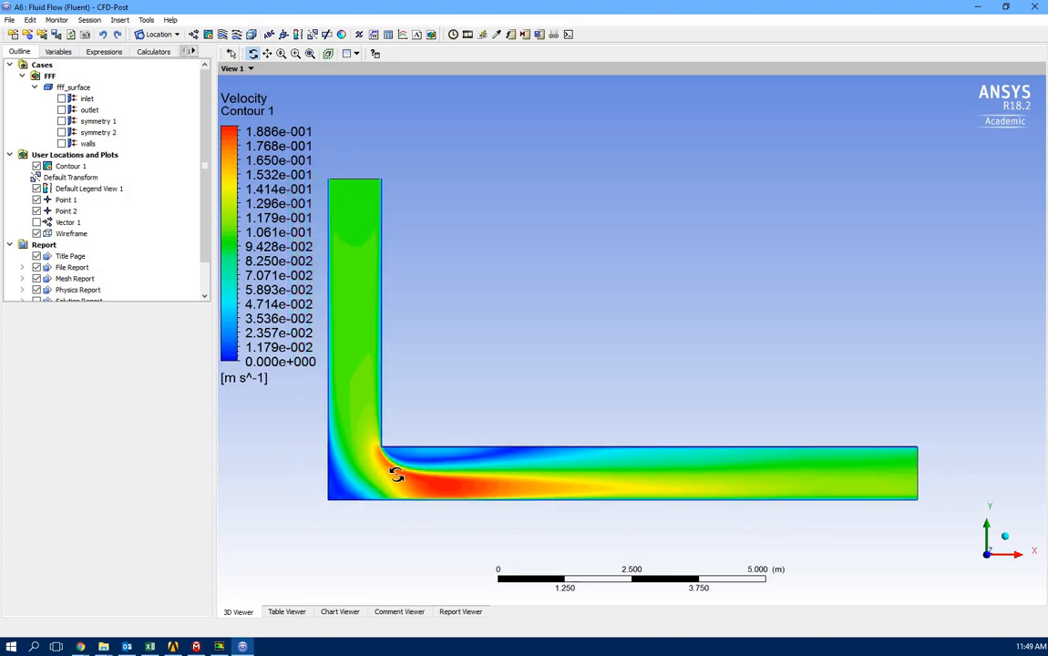
scroll(383, 479, "up", 3)
scroll(372, 512, "up", 1)
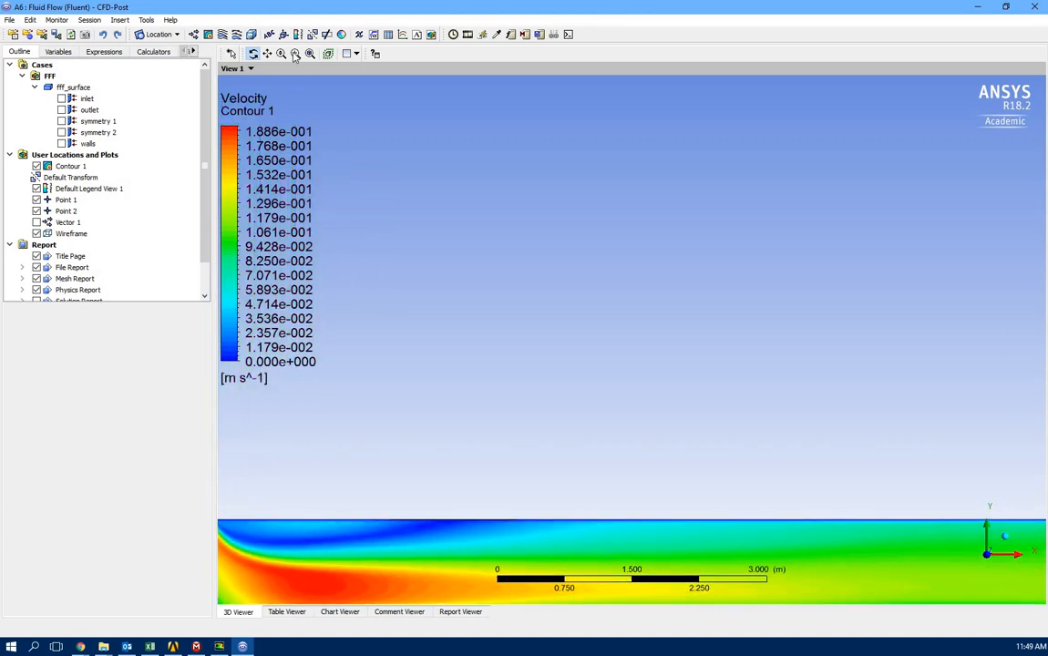
left_click_drag(257, 596, 402, 497)
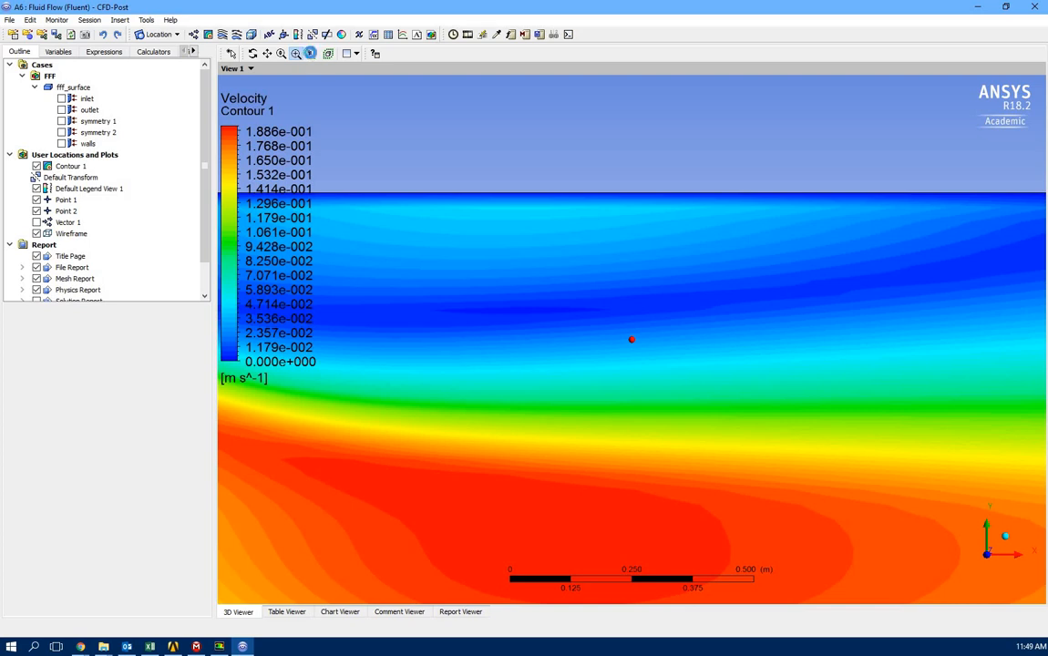
left_click(311, 53)
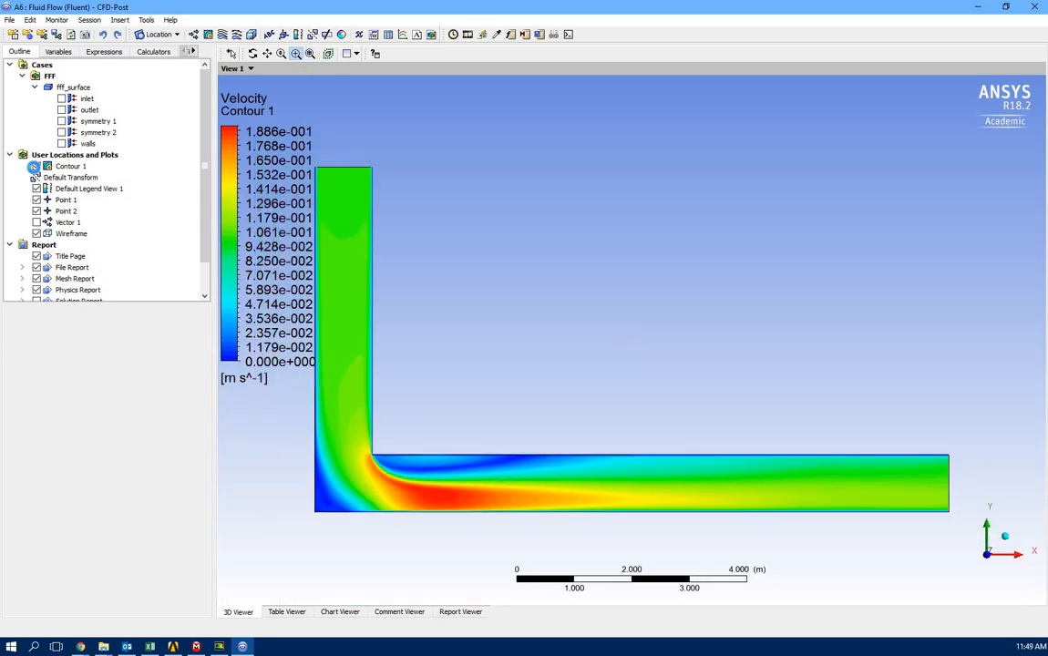
left_click(37, 166)
Probe the pressure at Point 2 and enter 0.000123155 in Excel as p2 for size 0.03
left_click(497, 35)
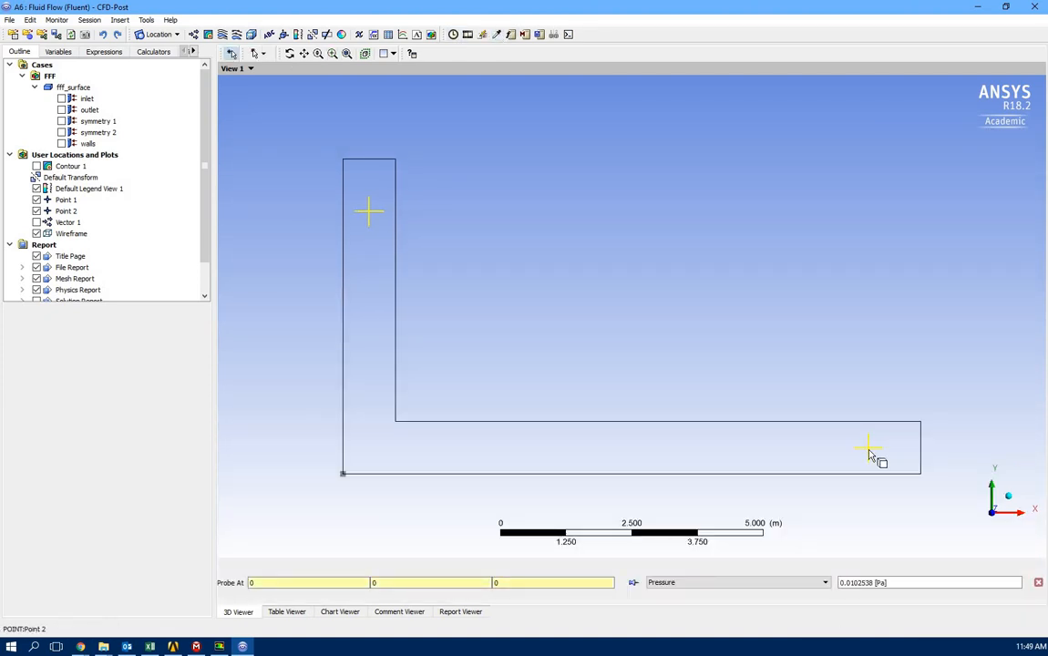
left_click(869, 448)
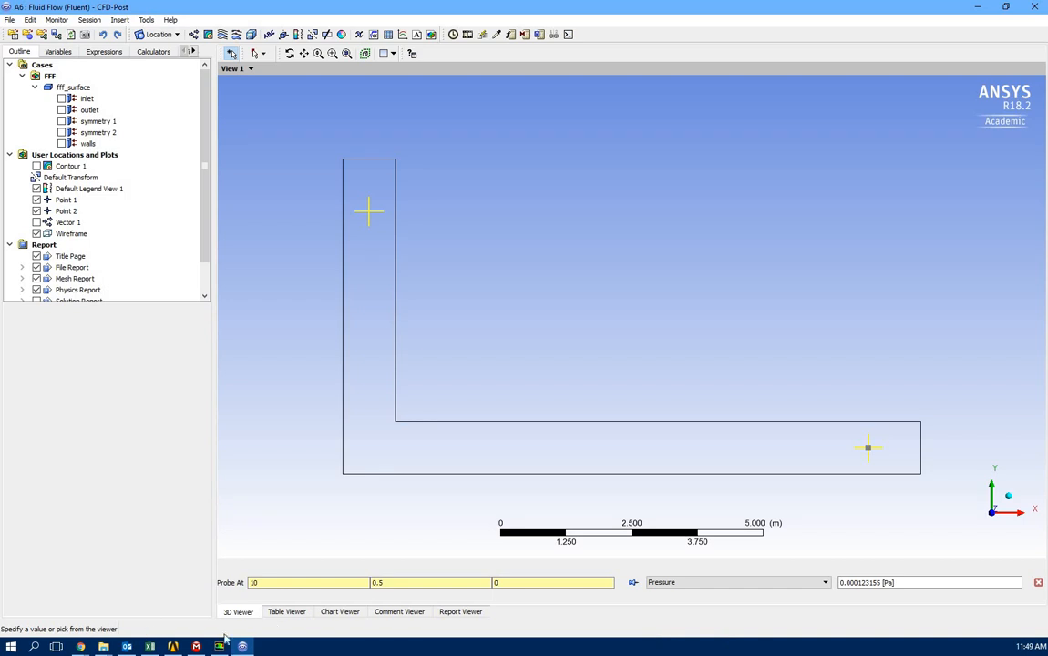
left_click(149, 646)
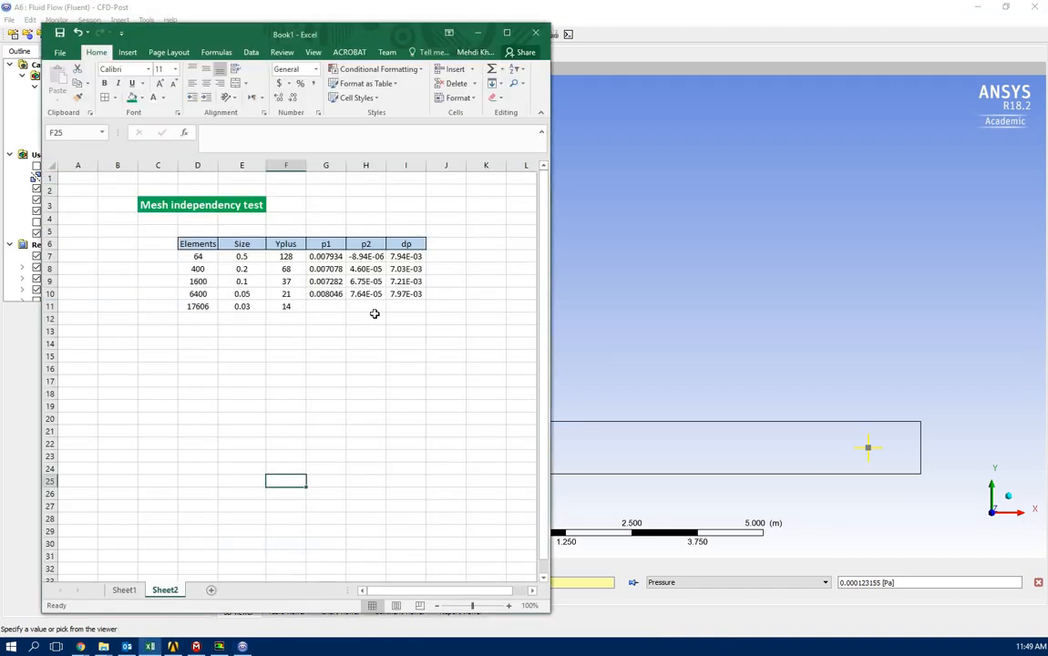
left_click(375, 308)
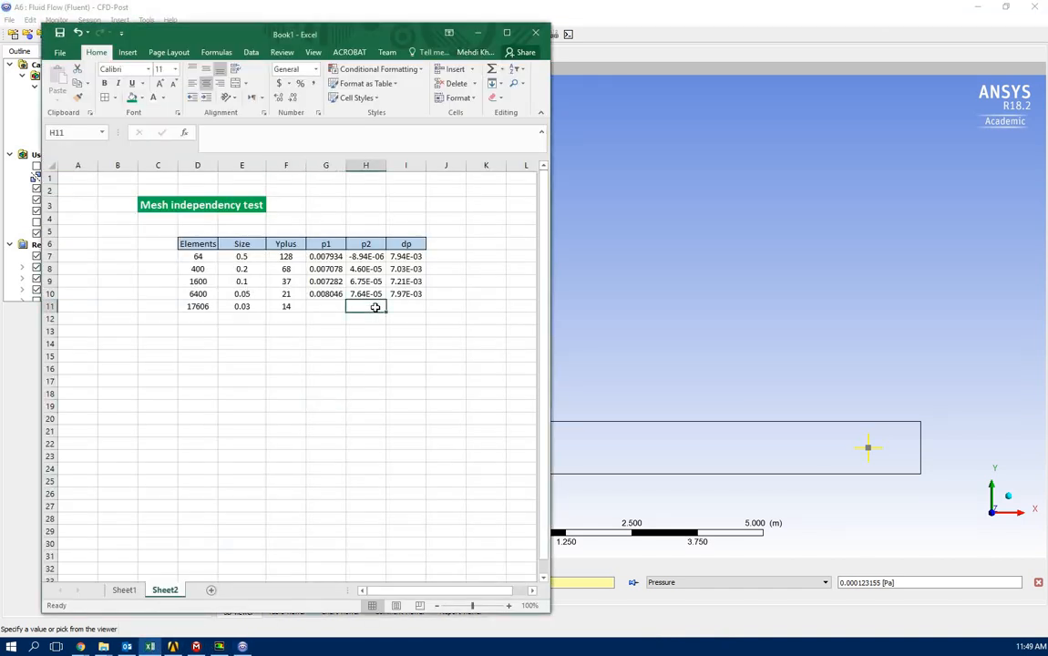
type("0.000")
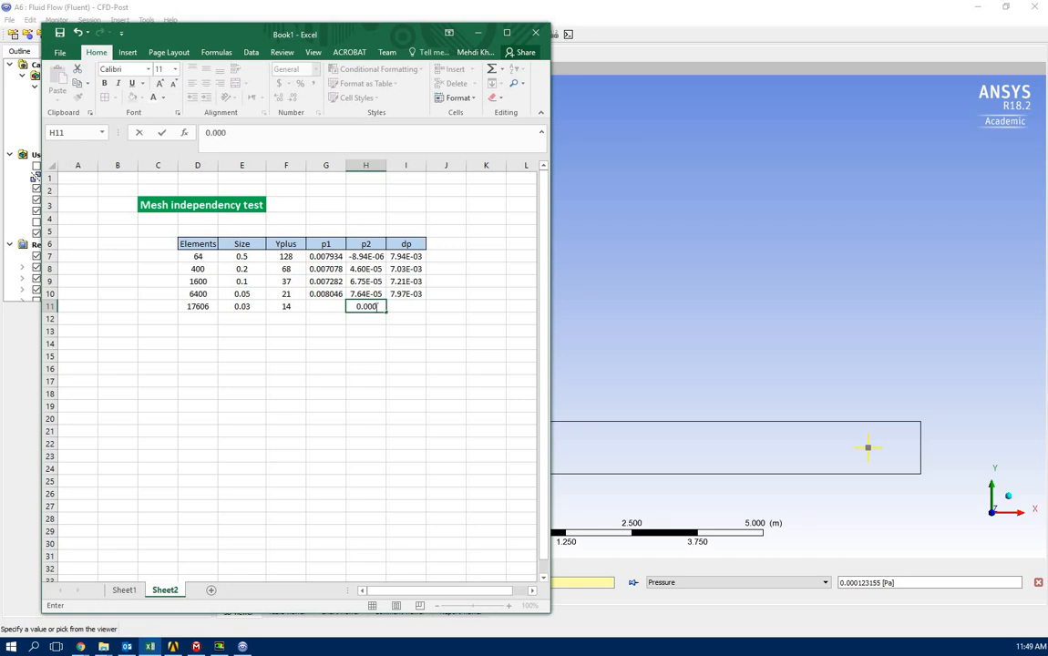
type("123155")
left_click(359, 334)
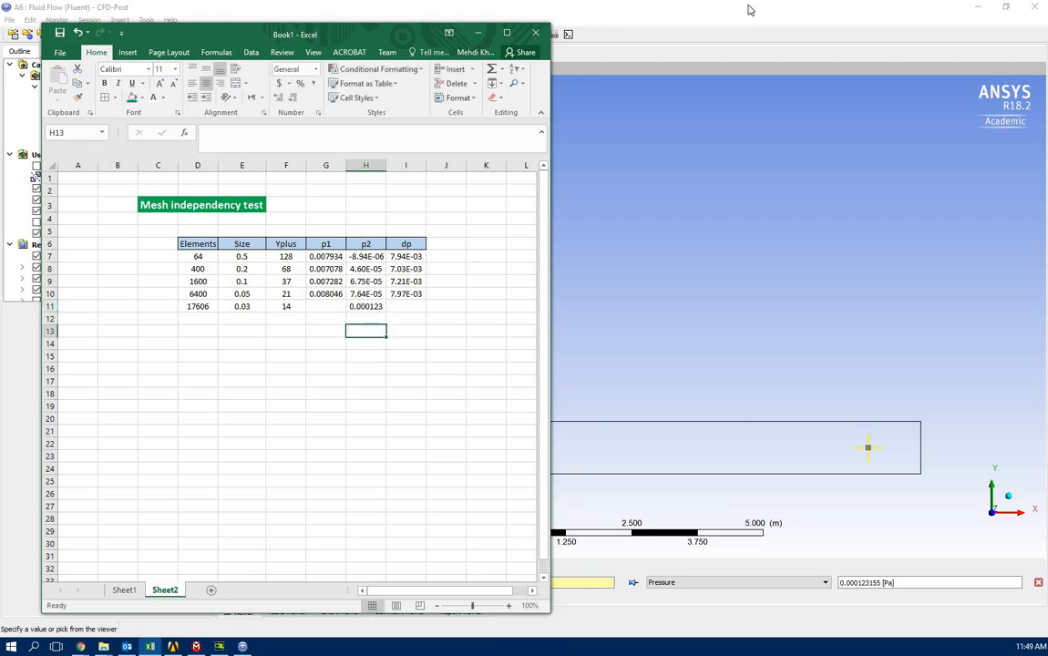
Probe the pressure at Point 1 in CFD-Post and enter 0.00840895 in Excel as p1 for size 0.03
key("alt+Tab")
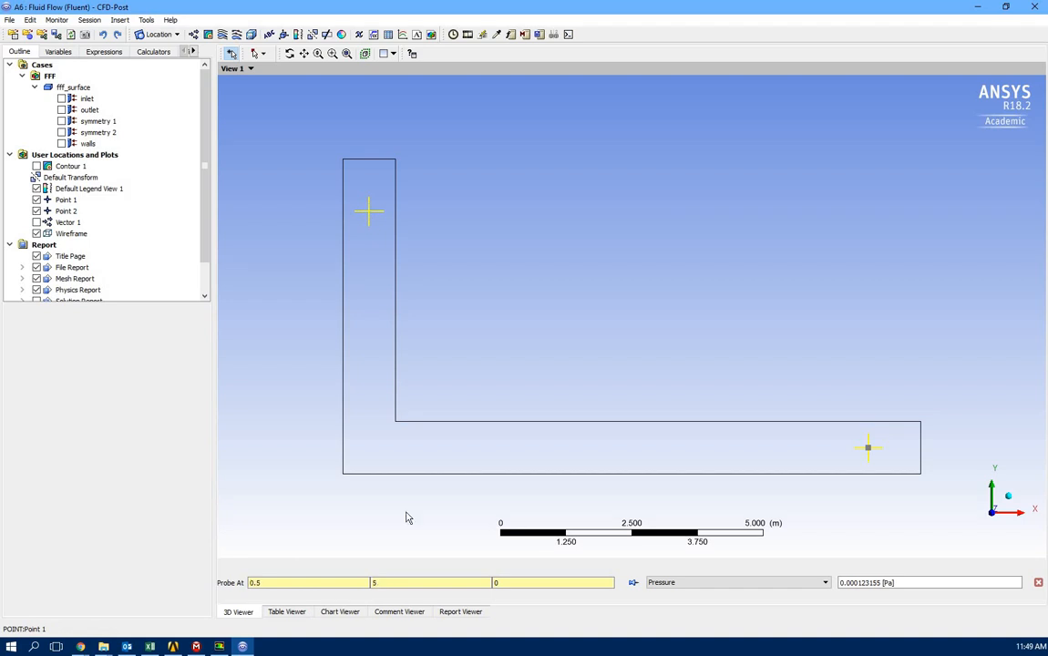
left_click(150, 646)
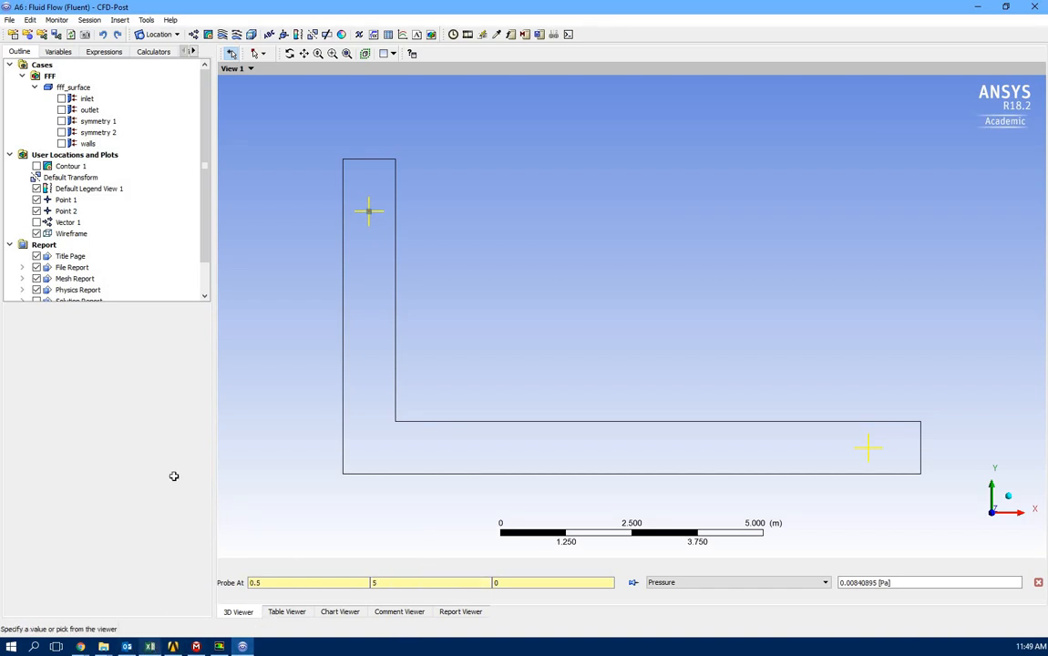
left_click(324, 308)
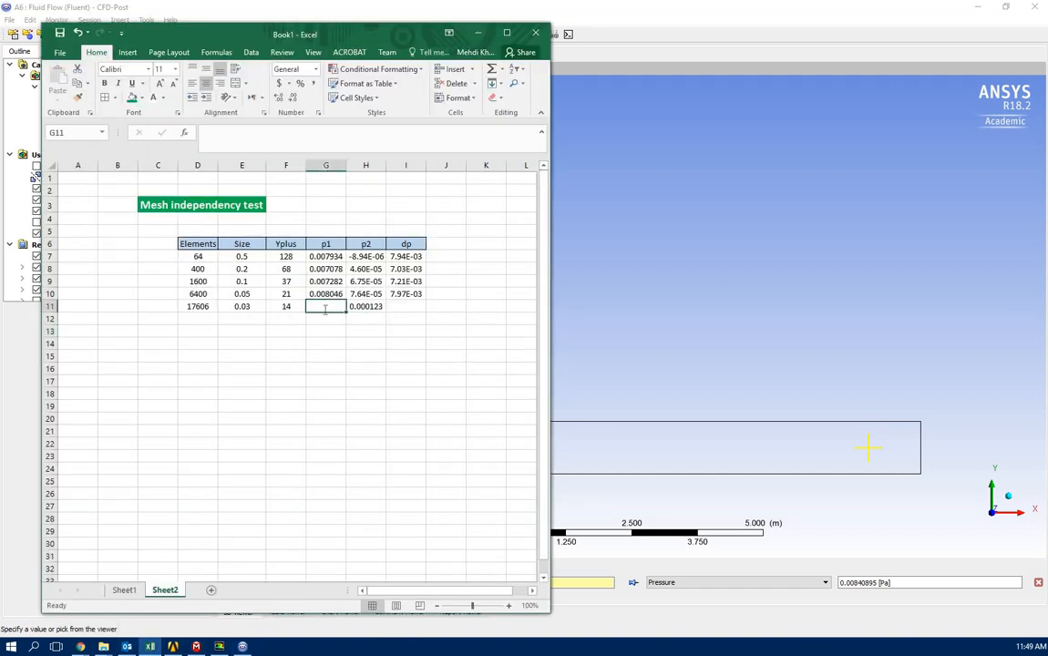
type("0")
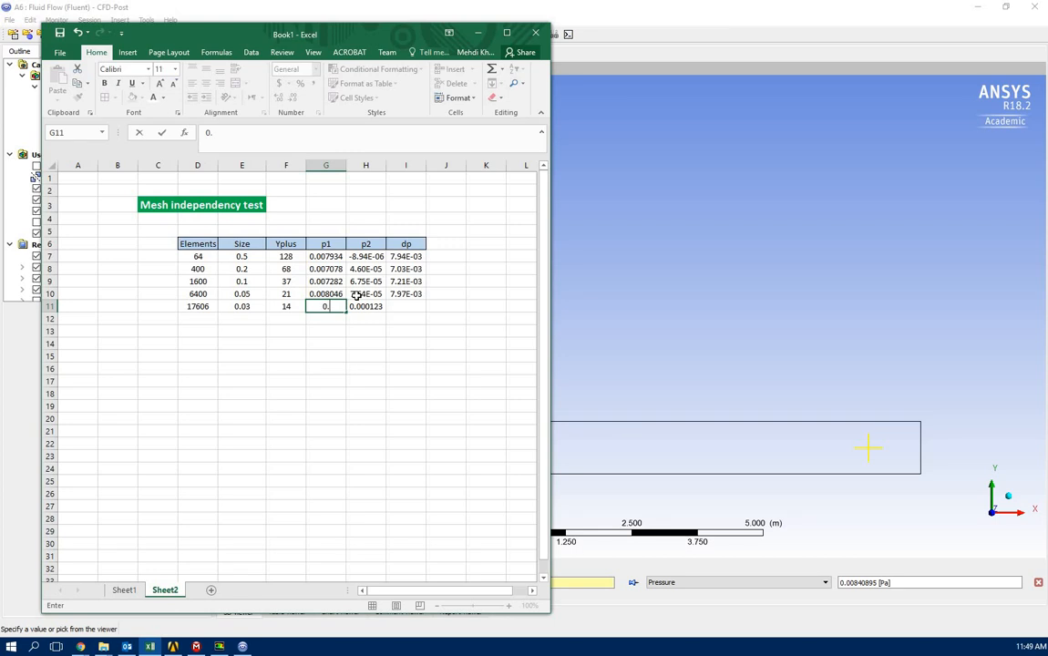
type(".00840895")
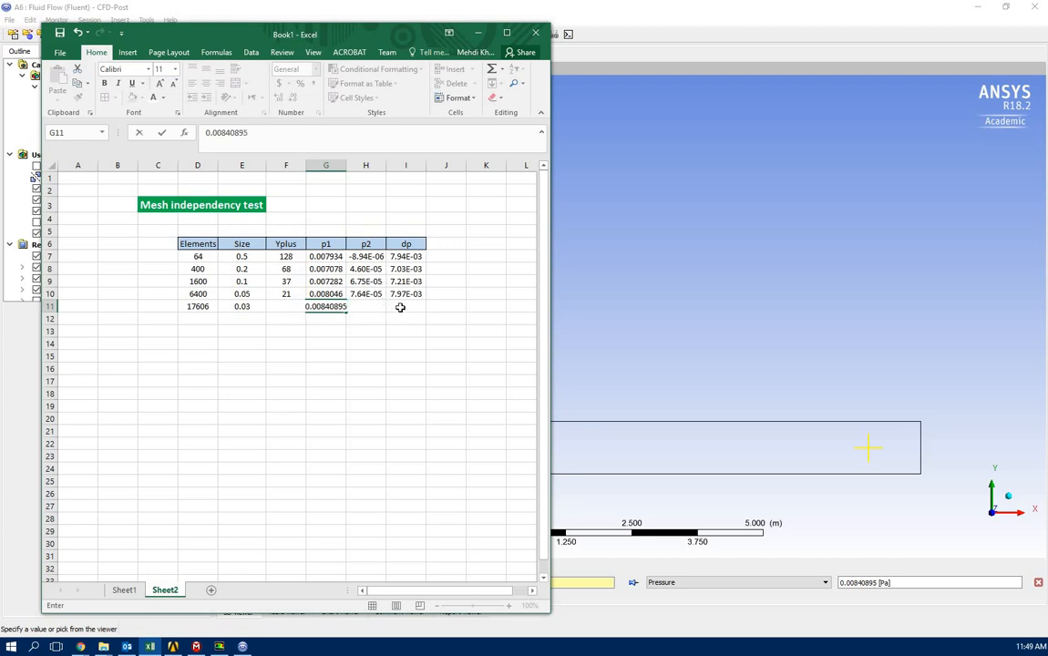
key("Tab")
key("Tab")
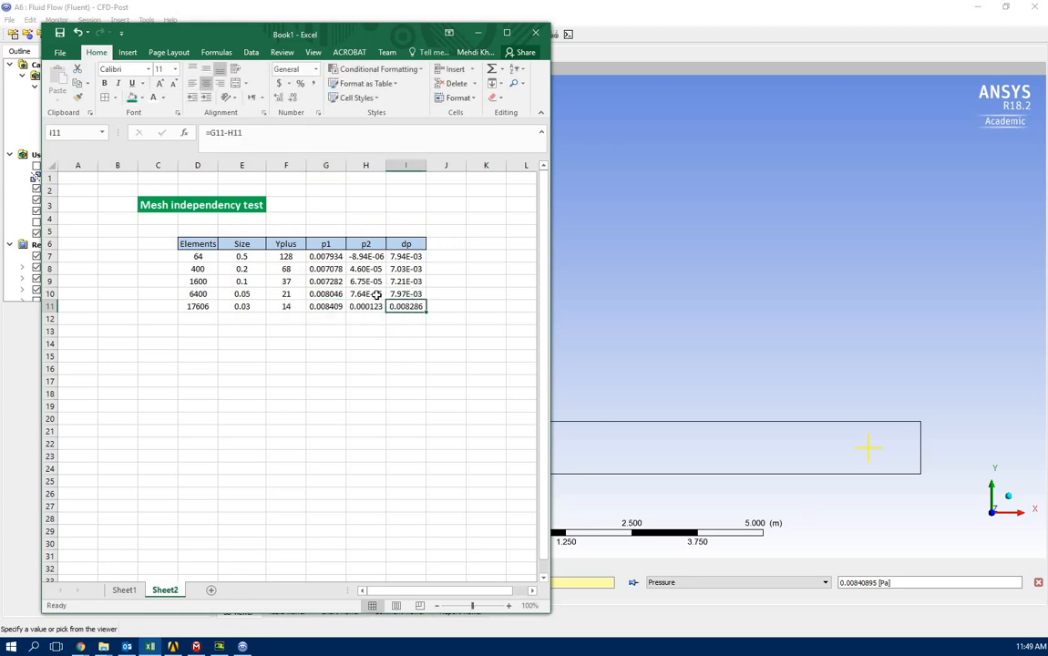
Fill the dp formula from the size 0.05 row down to the 0.03 row and widen the p1, p2 and dp columns
key("Down")
key("Down")
key("Down")
left_click(327, 308)
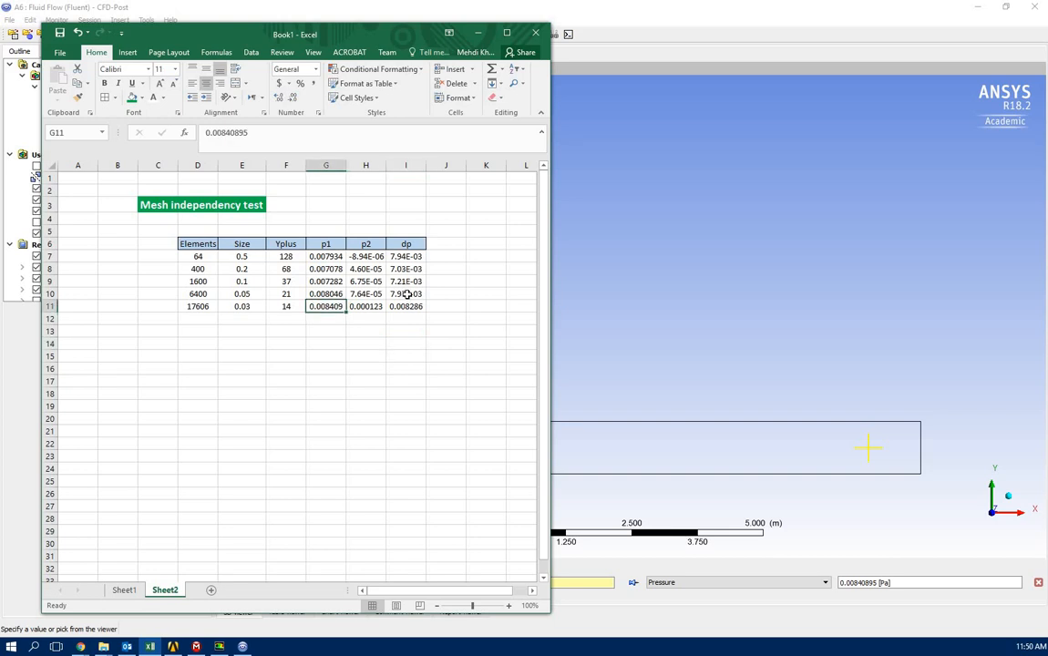
left_click(416, 296)
left_click_drag(426, 302, 419, 310)
left_click(407, 349)
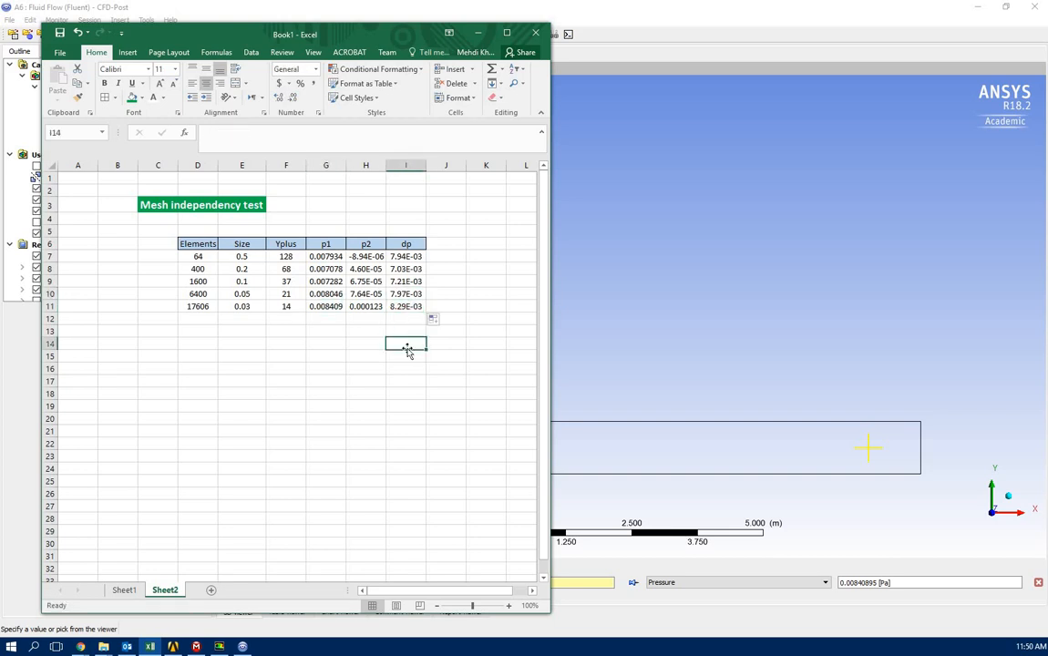
left_click(325, 306)
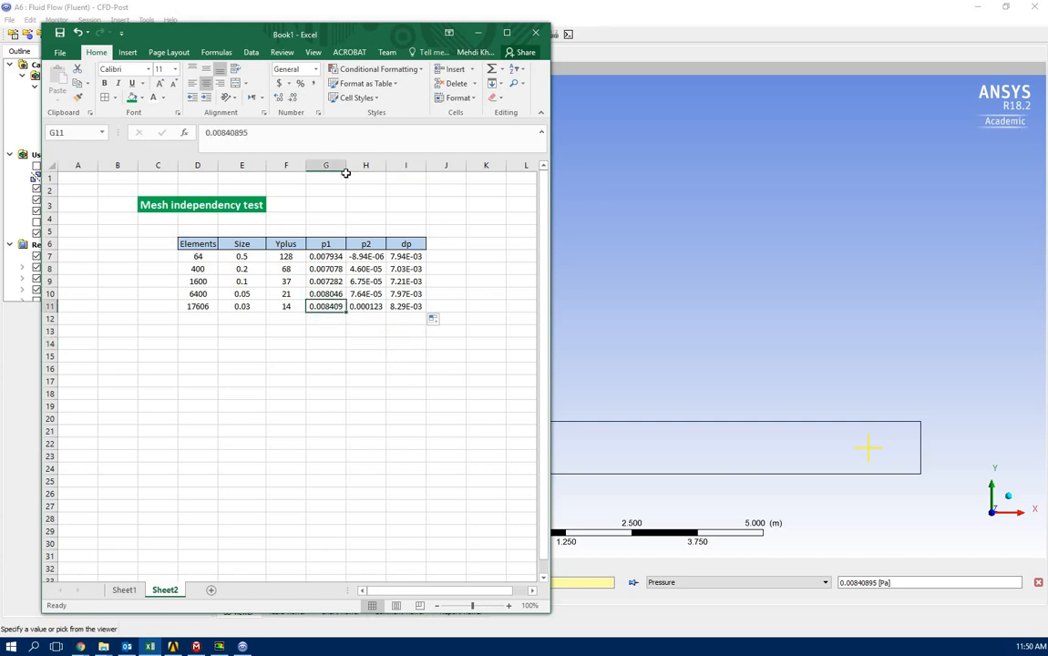
left_click_drag(345, 165, 450, 165)
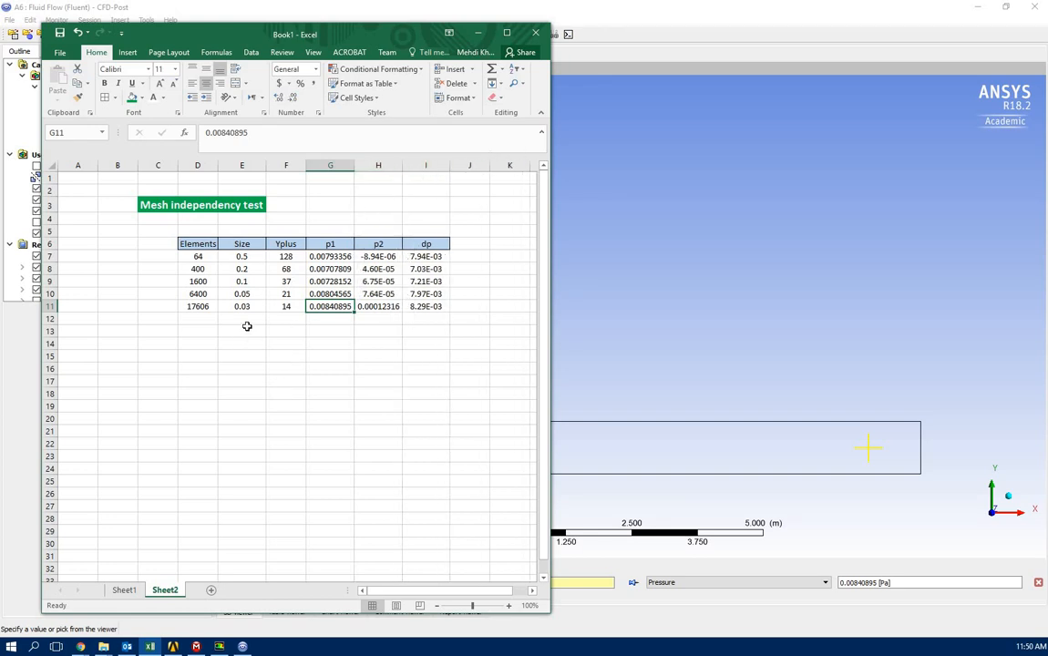
Enter 0.02 as the next mesh size in cell E12
left_click(244, 317)
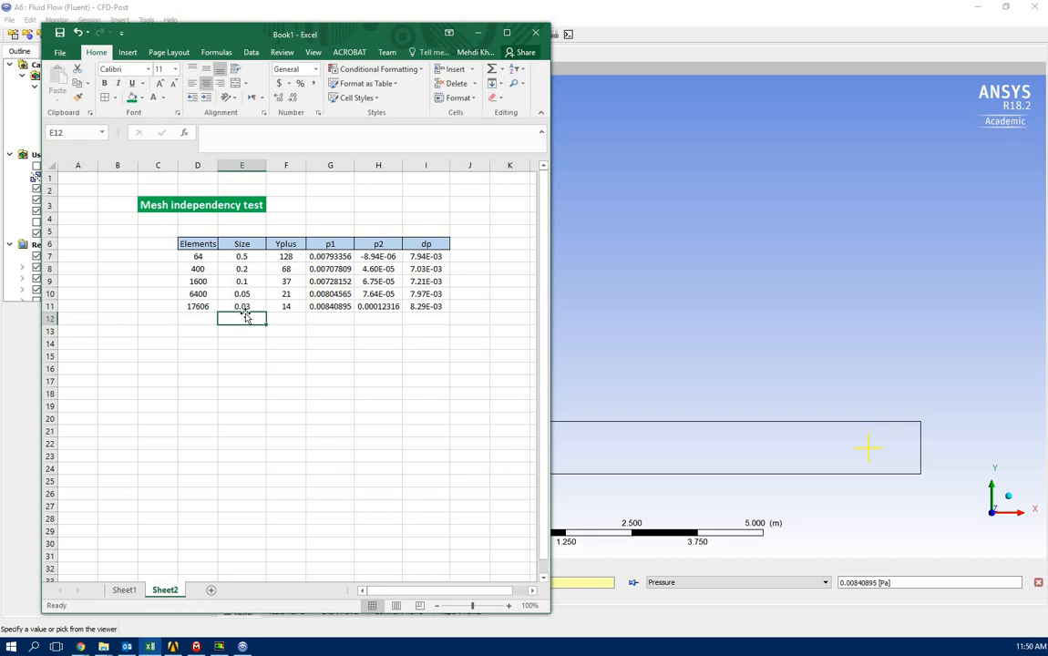
type("0")
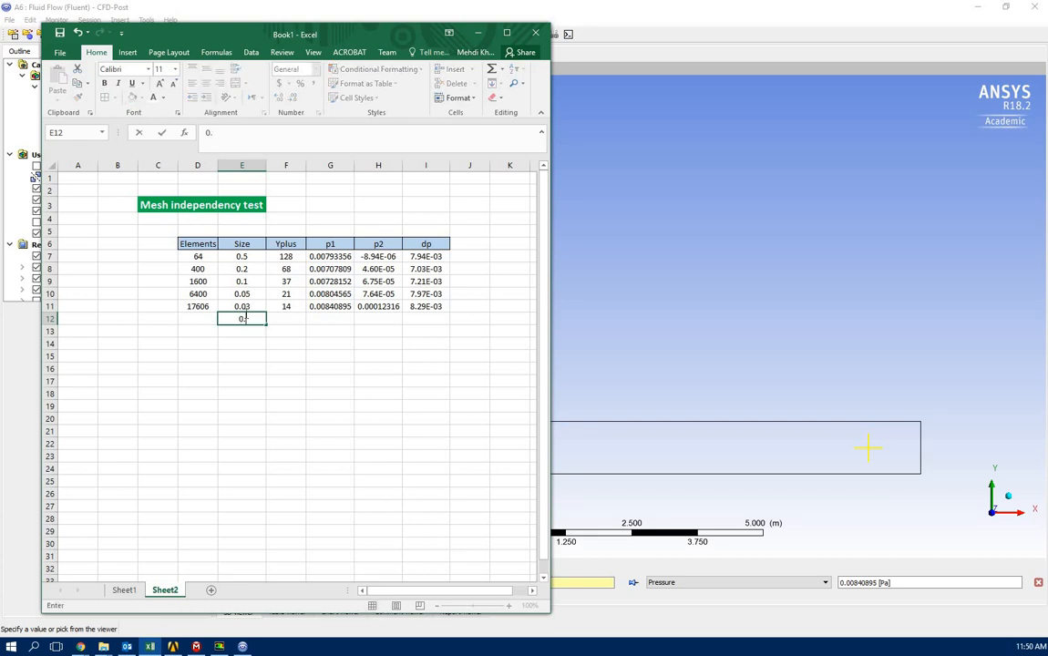
type(".02")
left_click(310, 354)
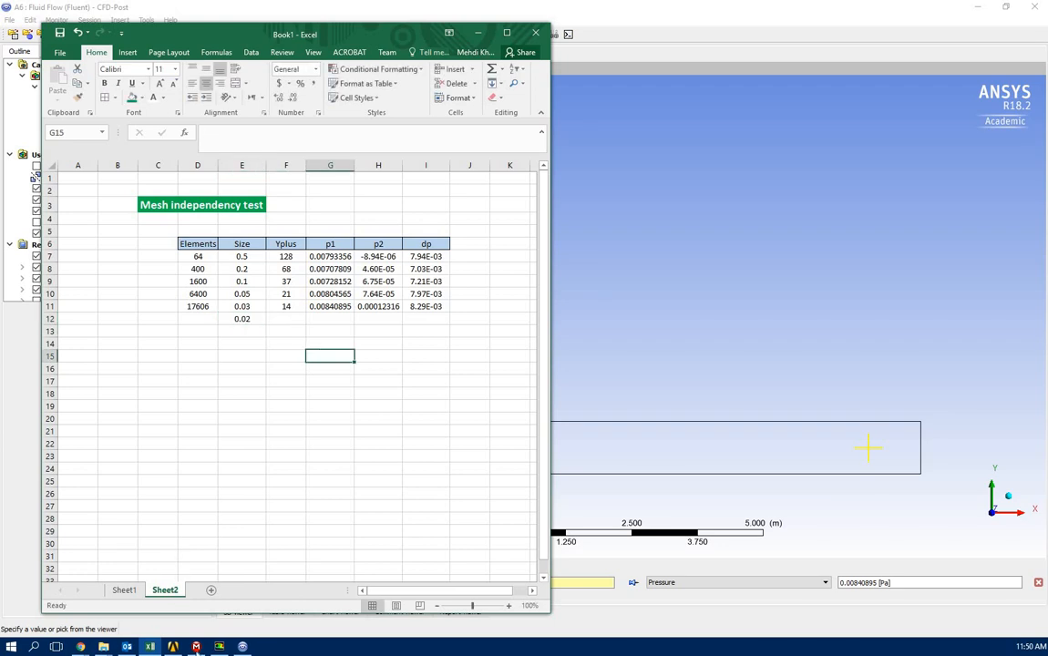
Switch to ANSYS Meshing, set the Max Face Size to 0.02 m and regenerate the mesh
left_click(196, 647)
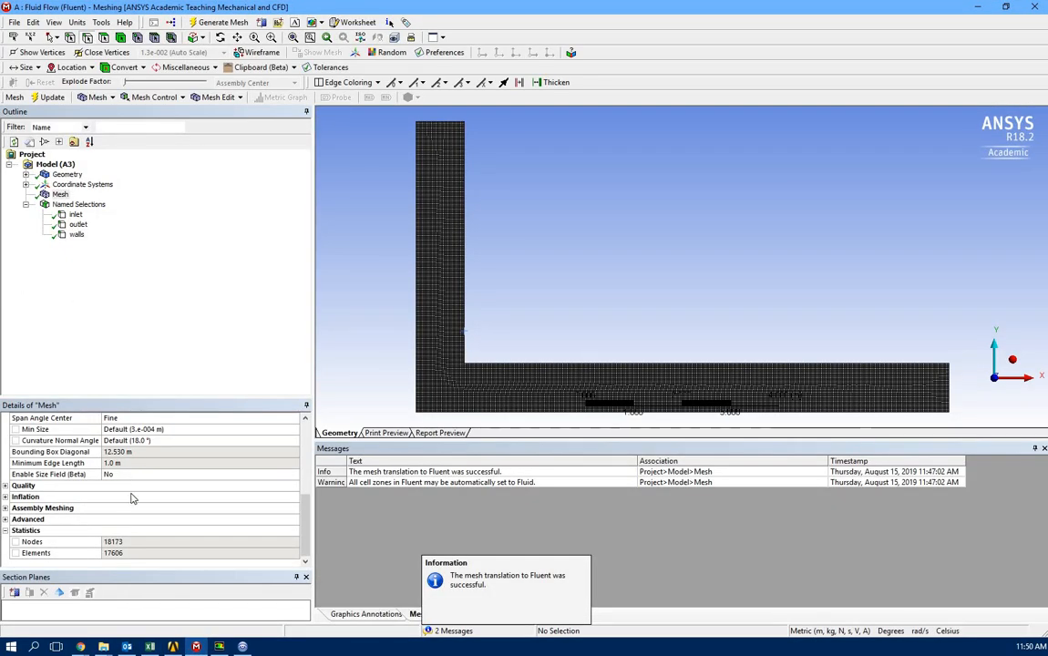
left_click(153, 541)
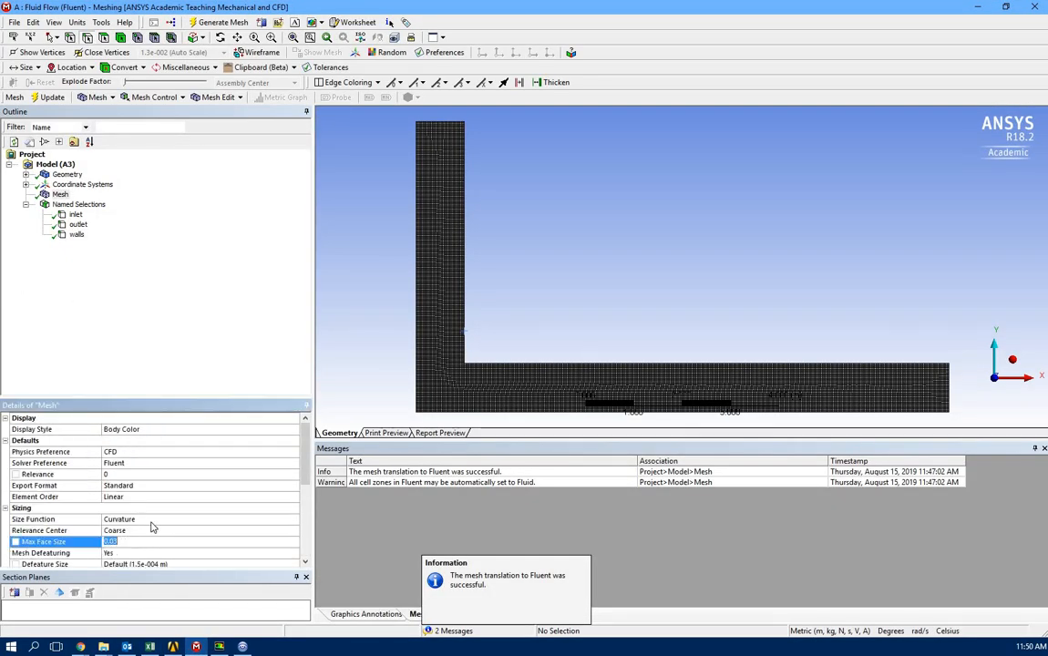
type("0.02")
key("Return")
left_click(218, 22)
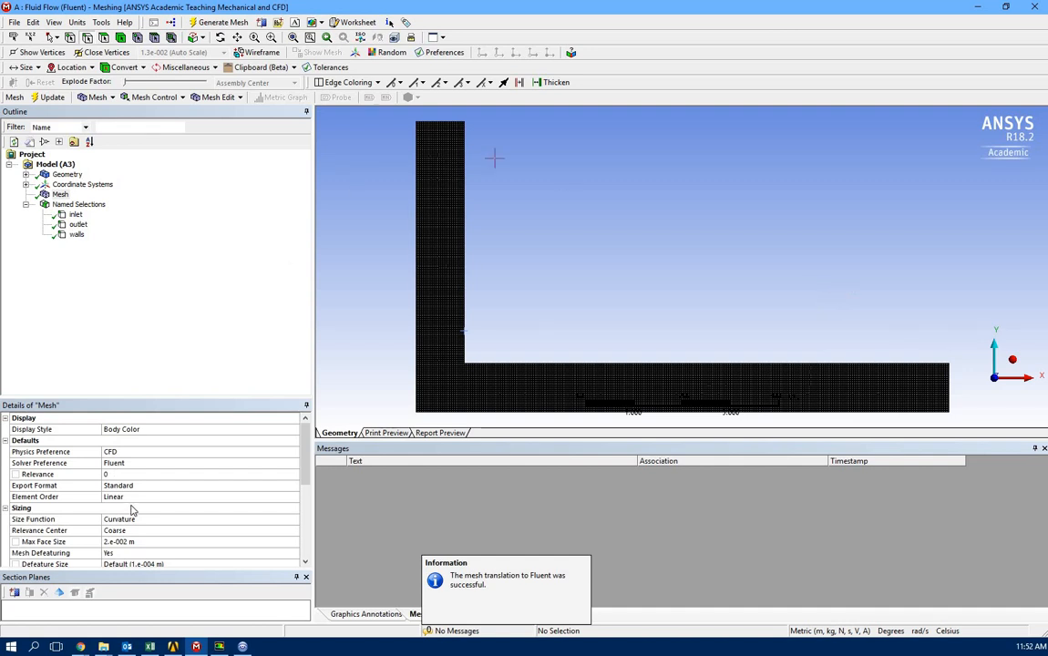
Check the element count in the mesh statistics and enter 40000 in Excel as Elements for size 0.02
scroll(132, 513, "down", 5)
scroll(133, 510, "up", 2)
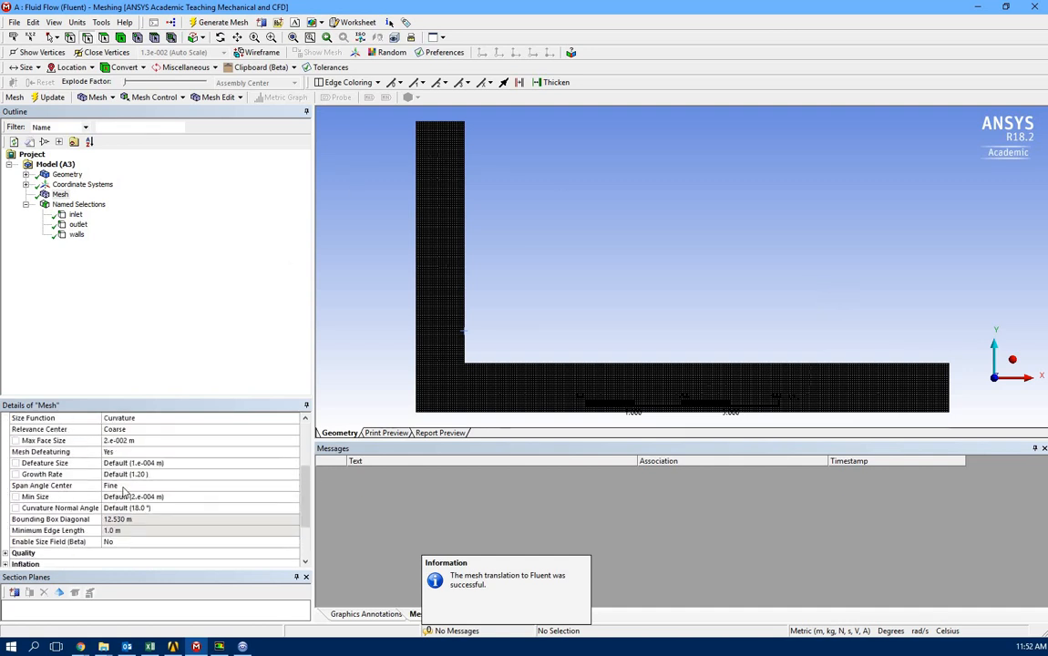
scroll(157, 481, "down", 2)
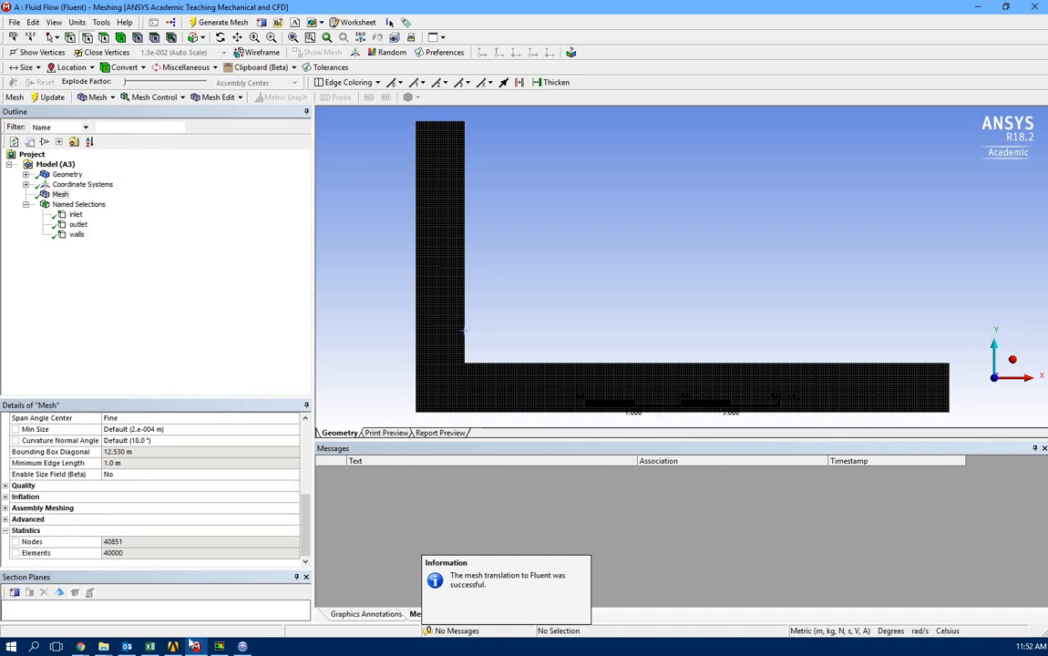
key("alt+Tab")
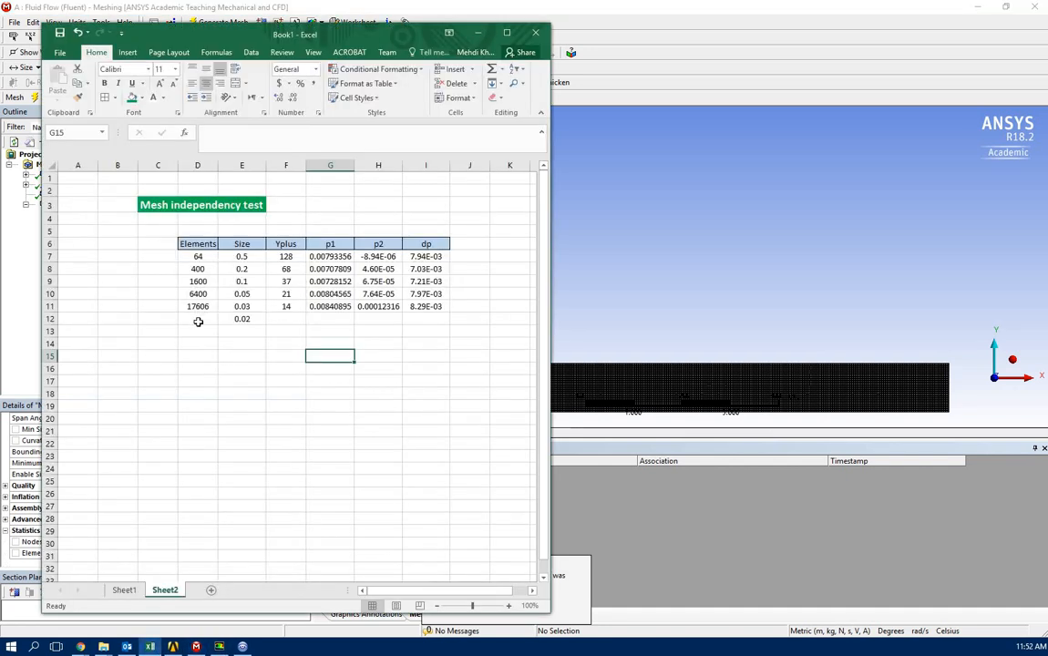
left_click(198, 321)
type("40000")
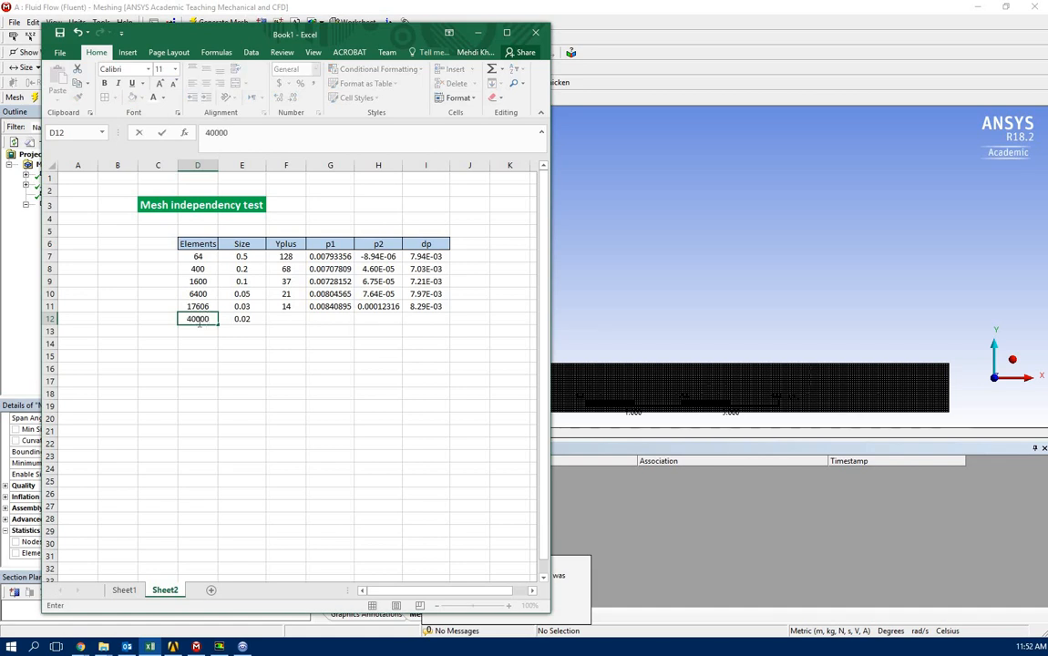
Switch to ANSYS Workbench and update the Setup component of the Fluid Flow (Fluent) system with the new mesh
left_click(633, 17)
left_click(51, 97)
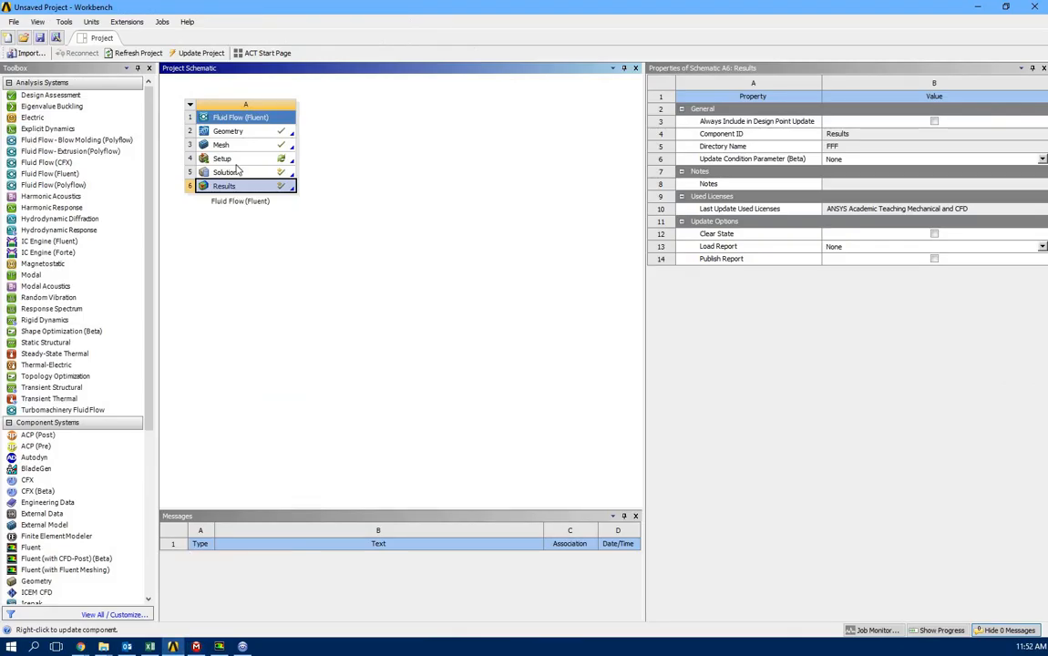
left_click(235, 160)
right_click(237, 160)
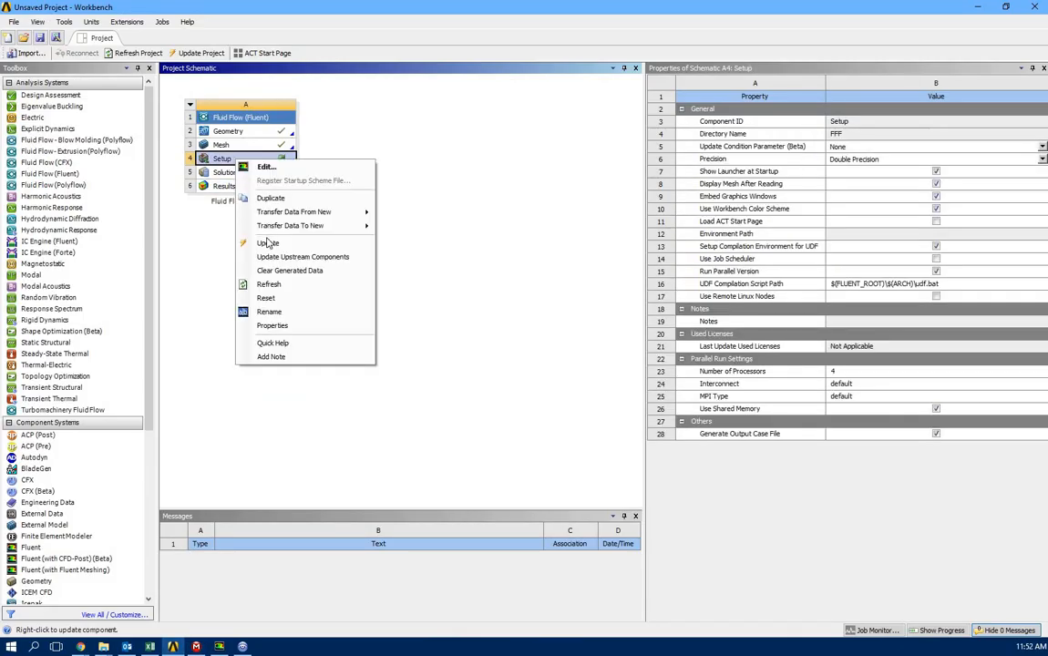
left_click(301, 245)
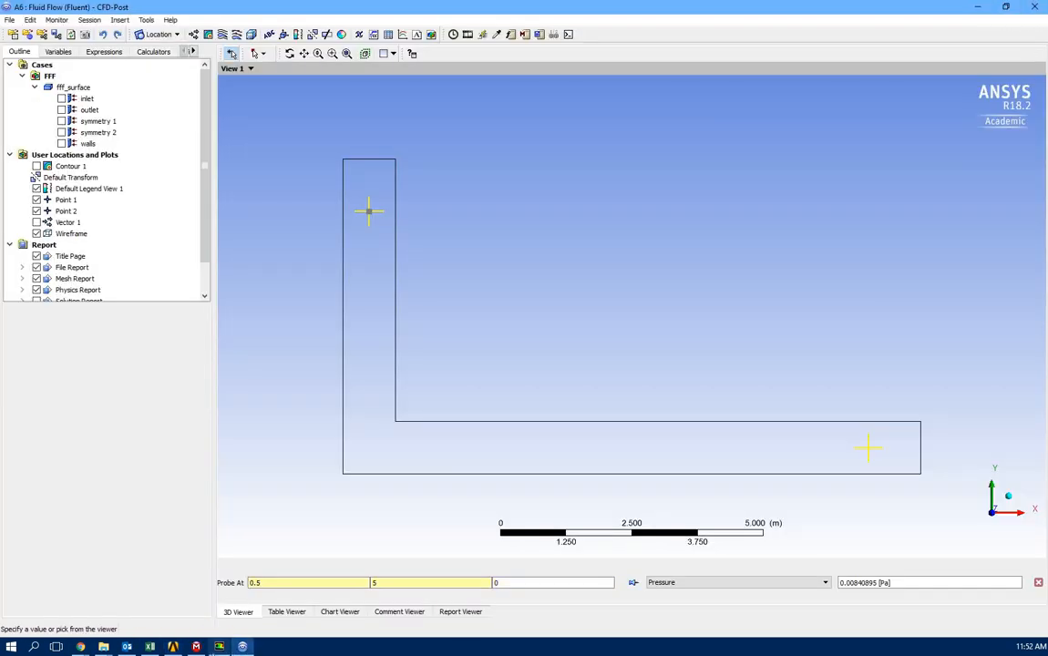
Switch to Fluent, apply Hybrid Initialization and run the calculation for 500 iterations
left_click(219, 648)
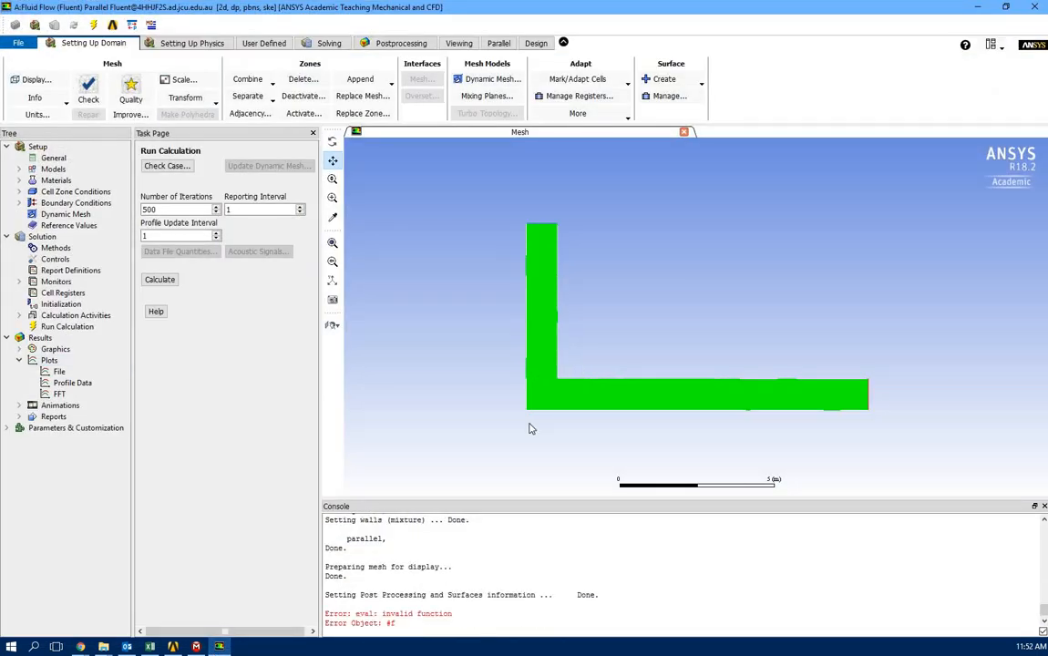
scroll(532, 428, "up", 2)
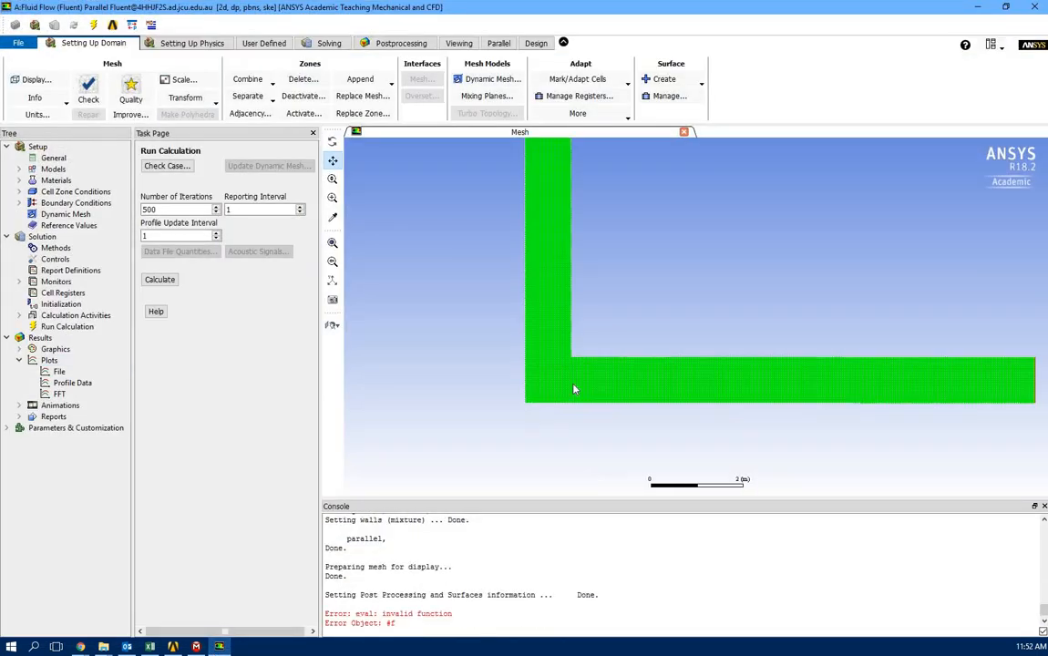
left_click(58, 304)
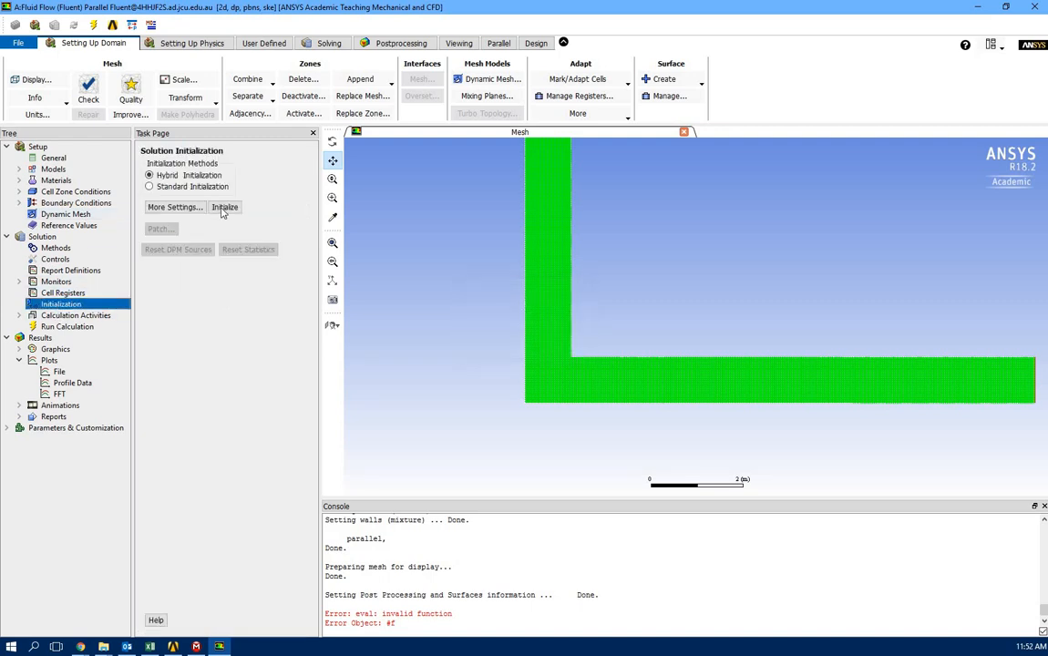
left_click(64, 327)
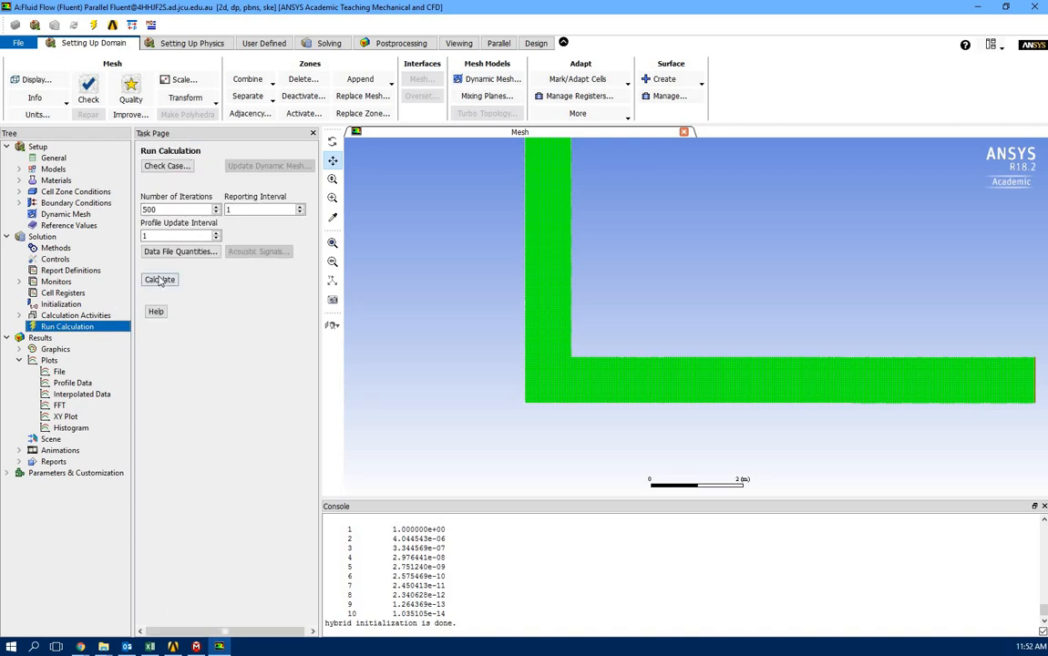
left_click(159, 280)
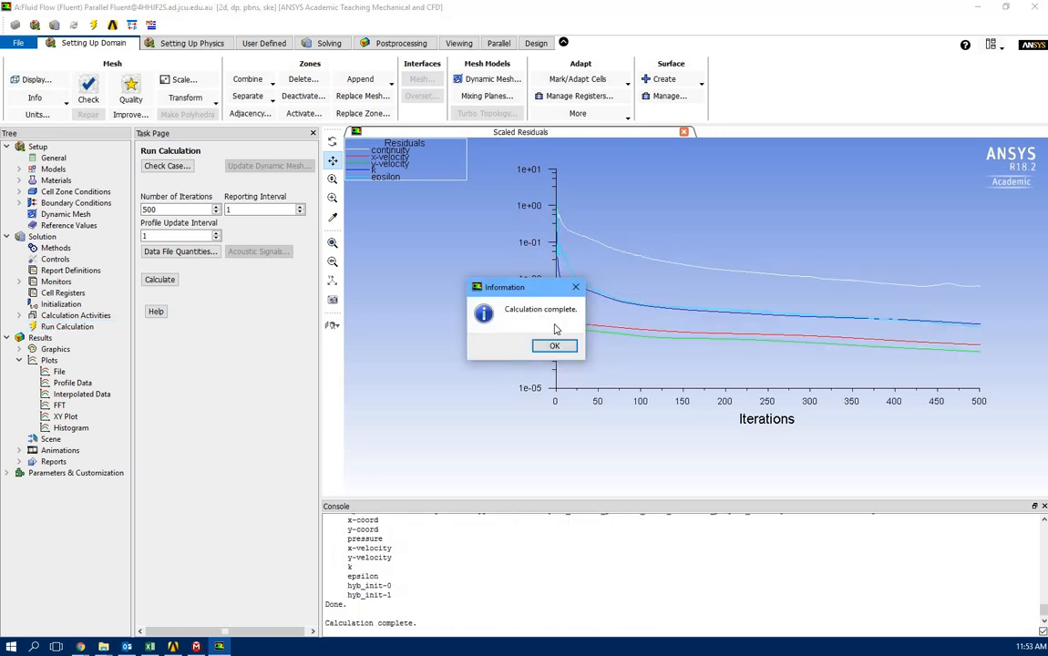
left_click(556, 347)
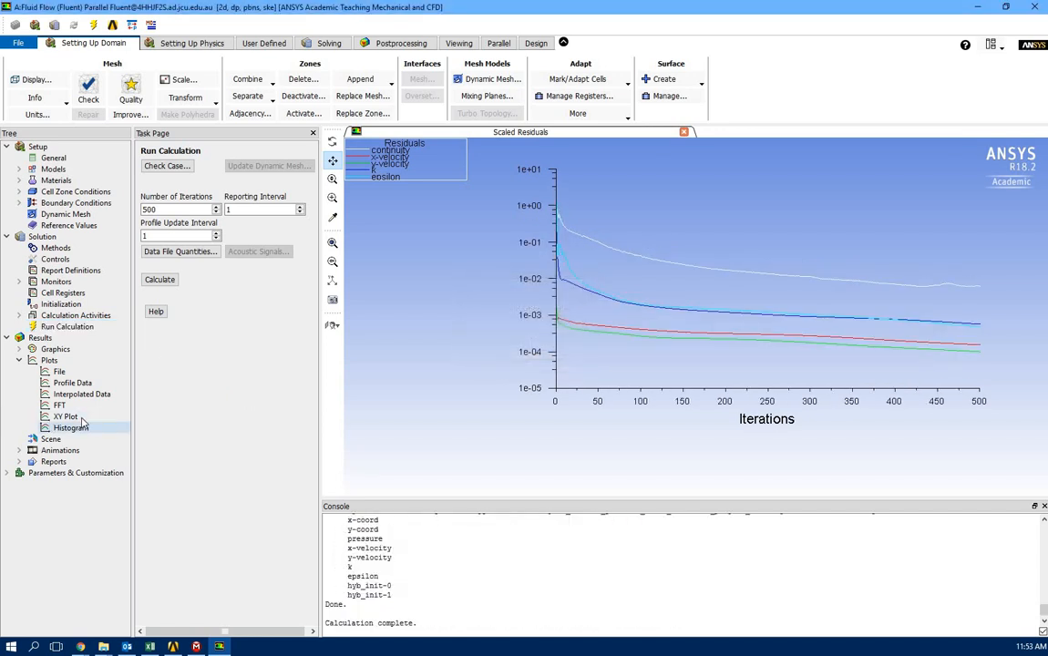
Create an XY plot of Turbulence Wall Yplus along the walls surface
double_click(80, 417)
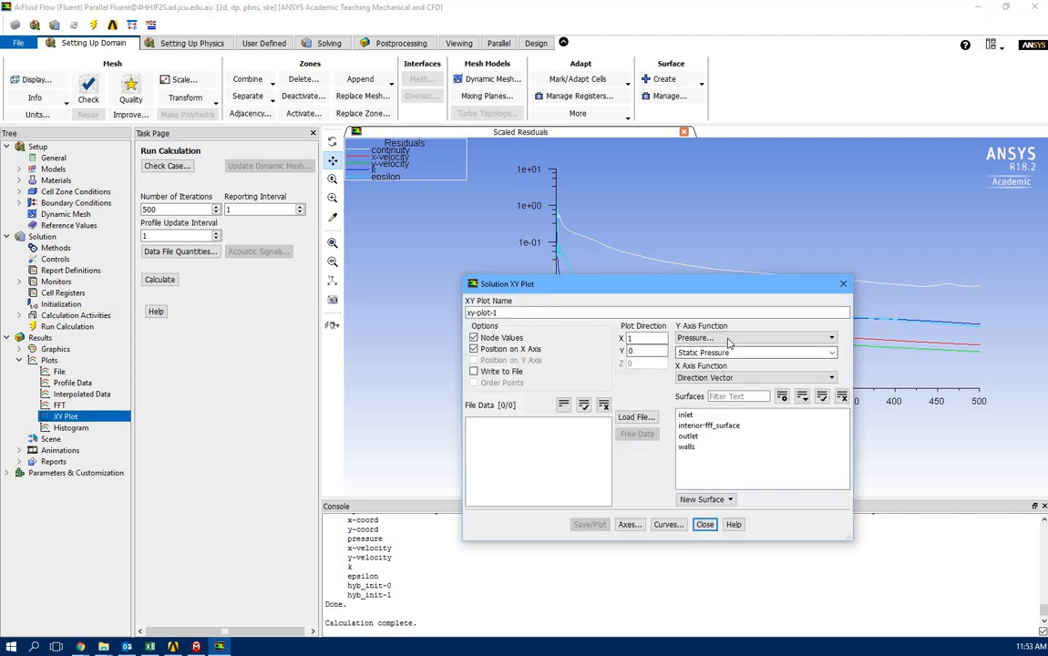
left_click(755, 338)
left_click(761, 375)
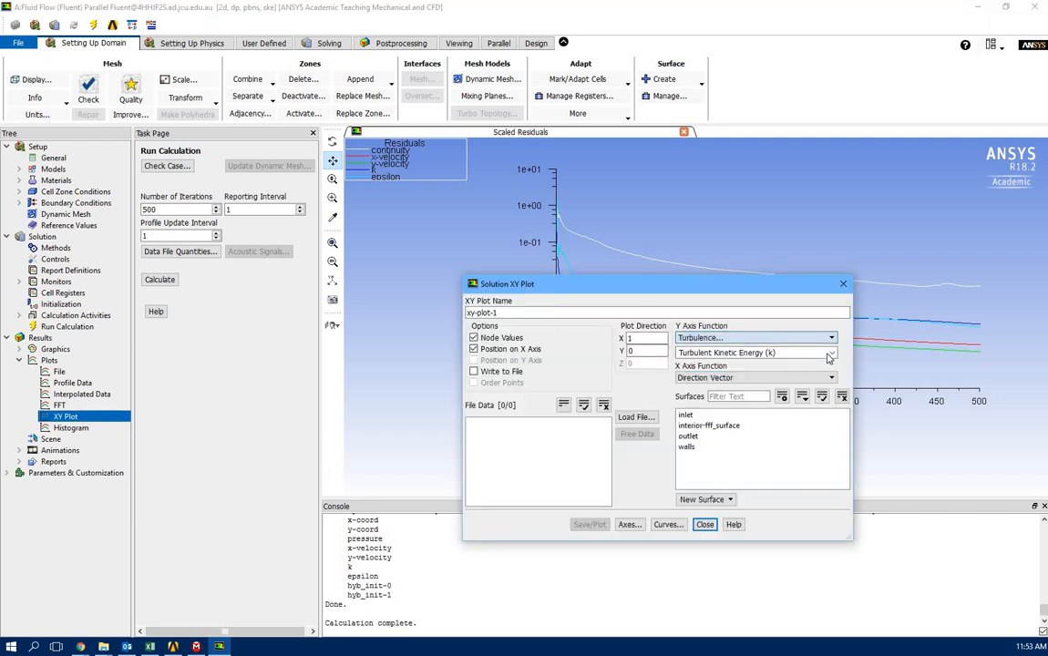
left_click(832, 354)
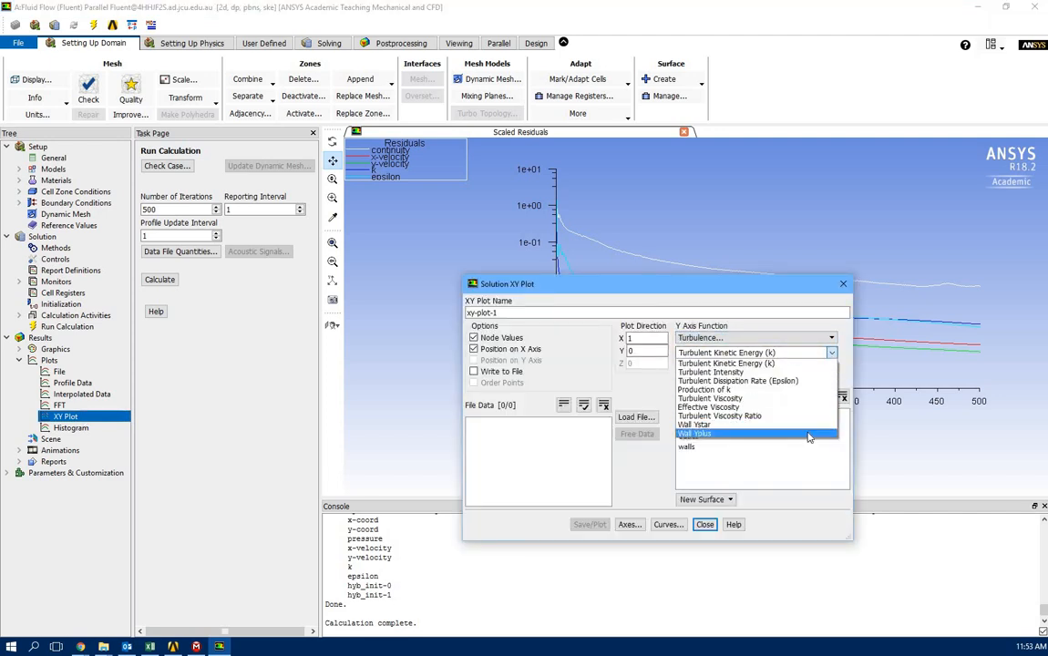
left_click(730, 425)
left_click(688, 447)
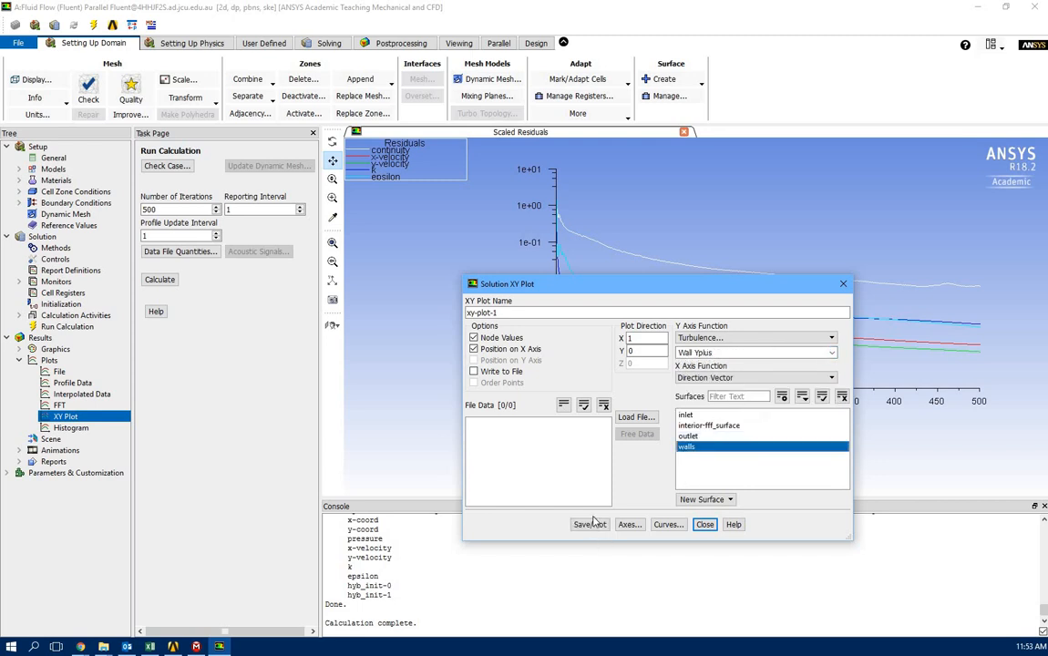
left_click(589, 524)
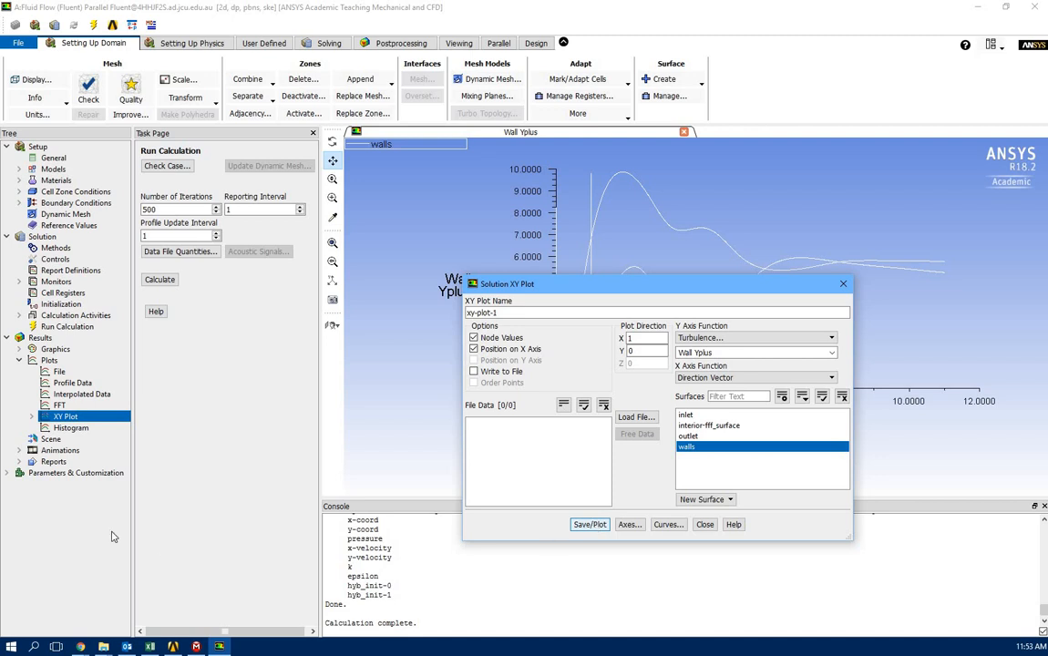
Enter 10 in Excel as Yplus for size 0.02, then return to Fluent and close the XY plot settings
key("alt+Tab")
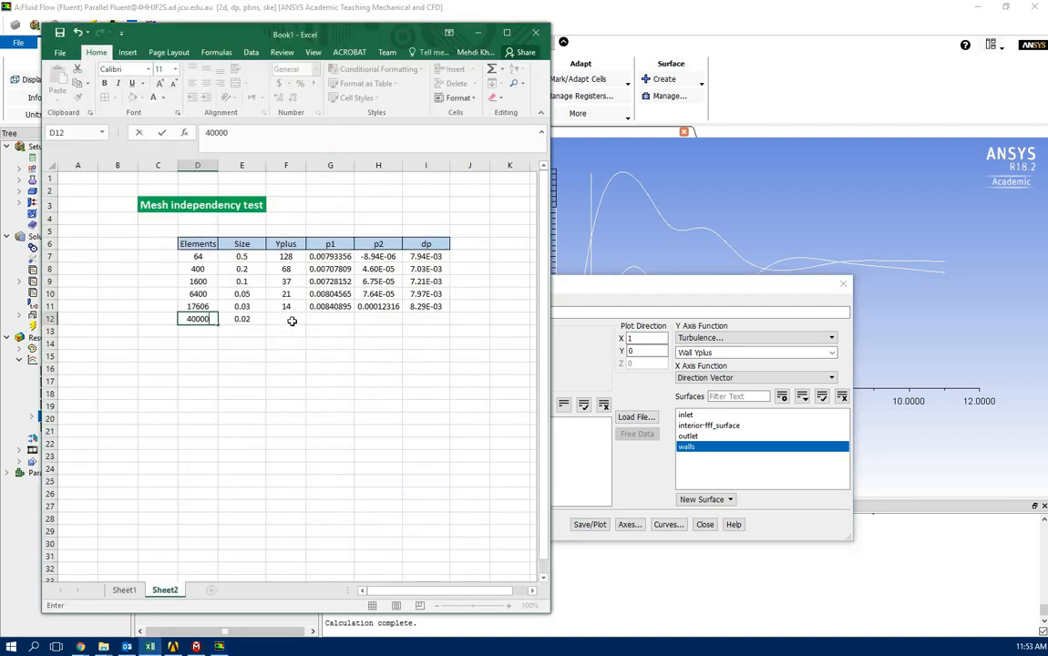
type("40000")
left_click(294, 319)
type("10")
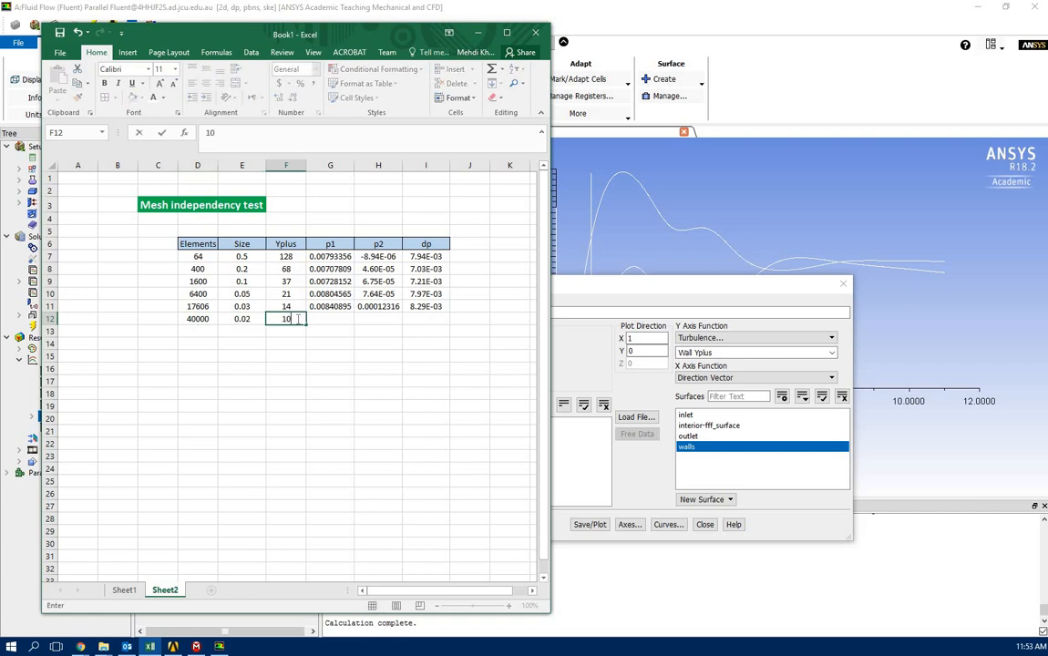
left_click(712, 23)
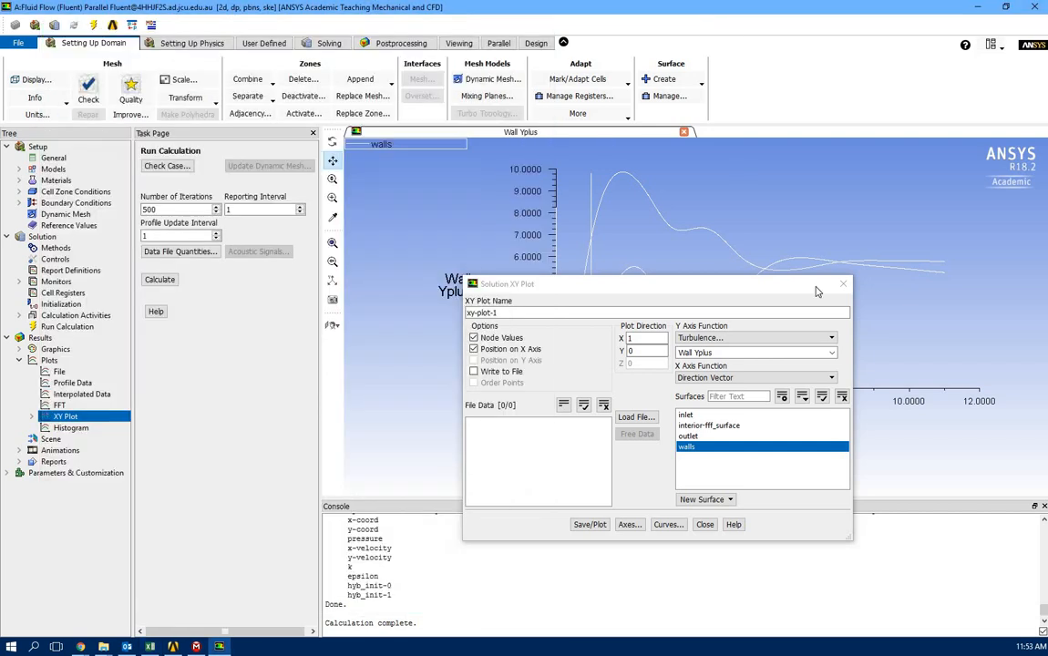
left_click(762, 253)
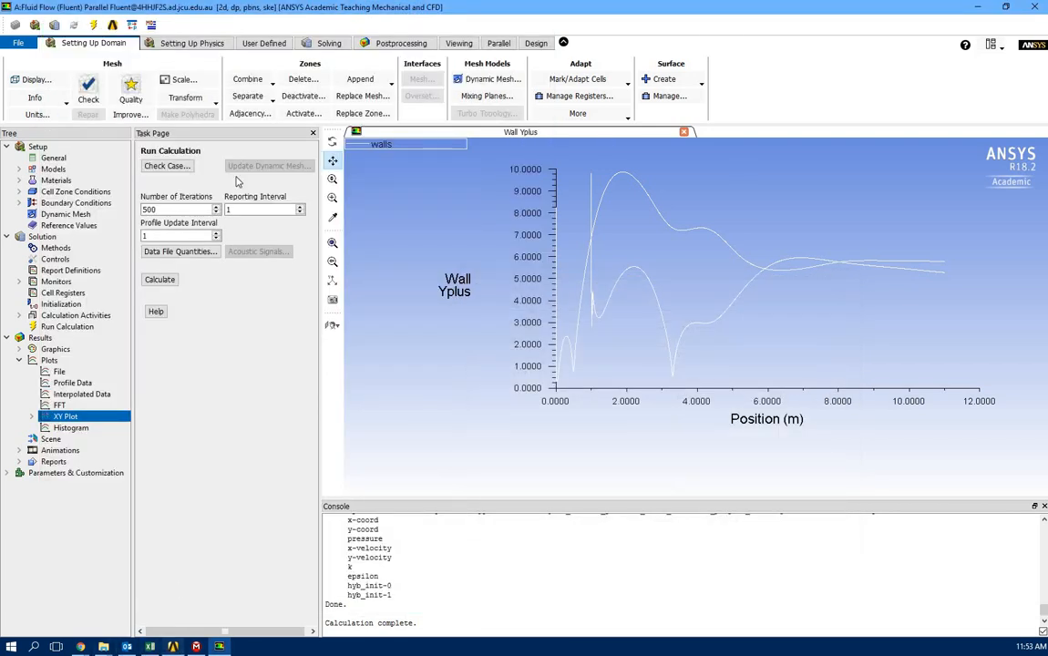
Switch to Workbench, update the Results component and open it in CFD-Post, requesting a license
left_click(172, 647)
left_click(243, 186)
right_click(243, 186)
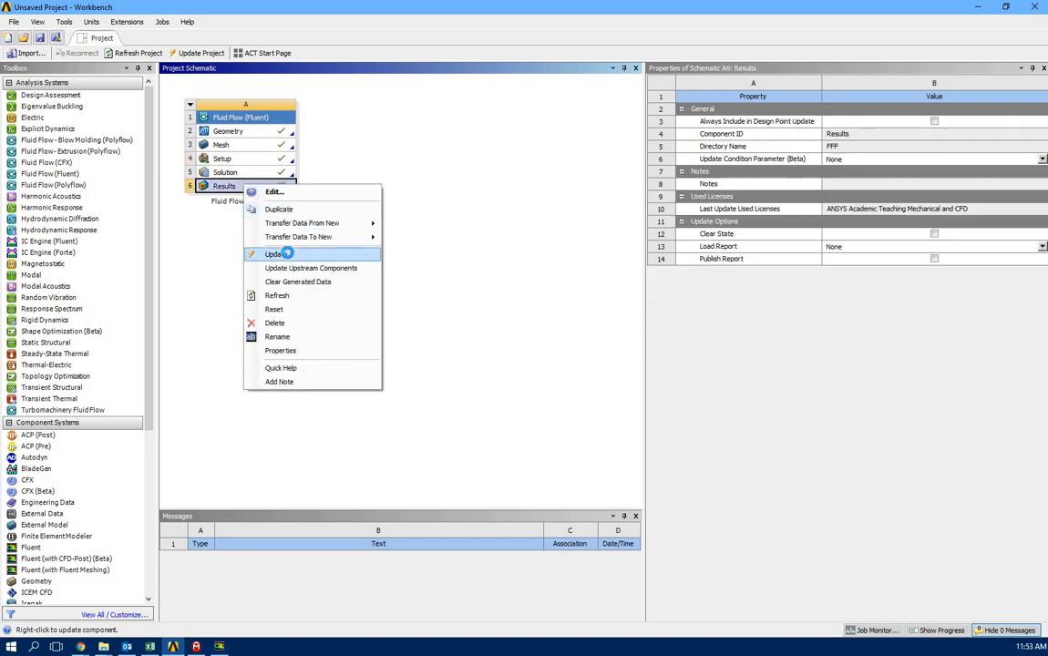
left_click(277, 254)
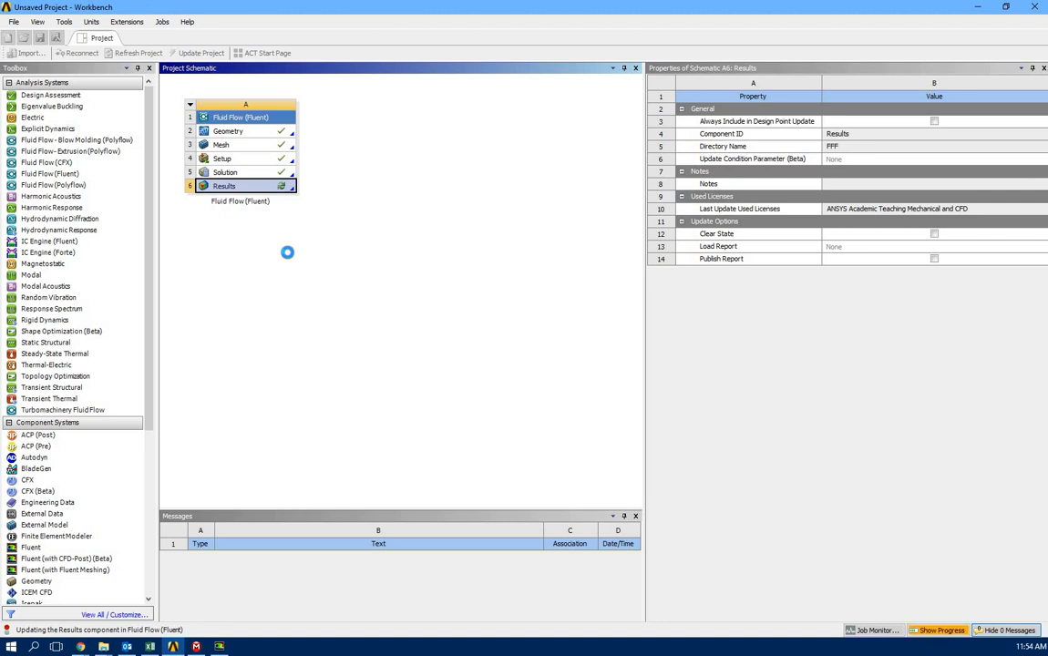
double_click(253, 189)
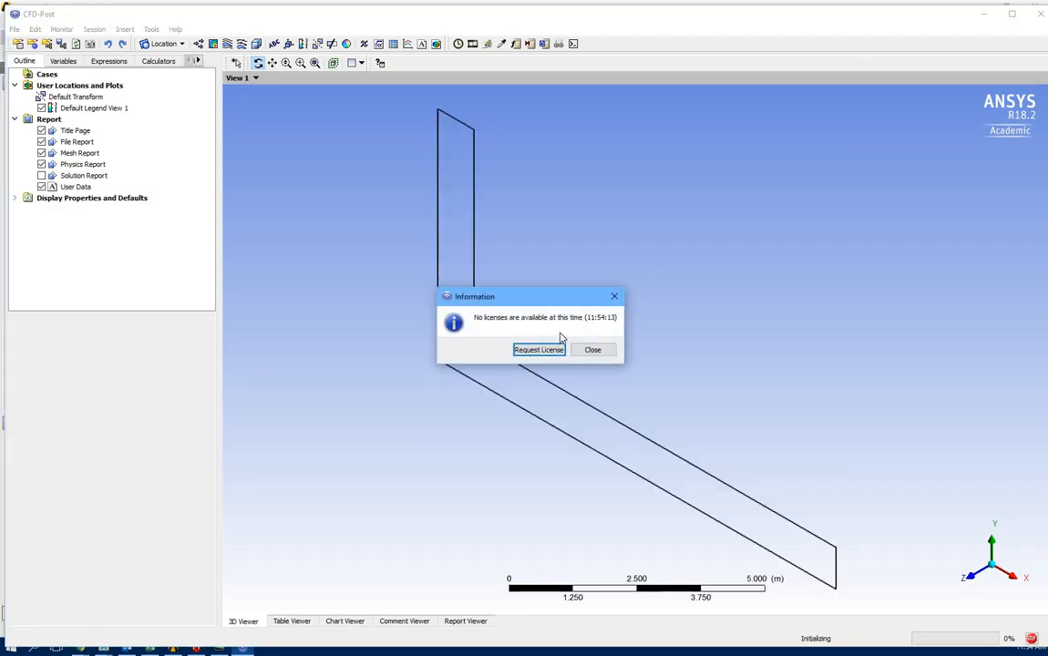
left_click(539, 350)
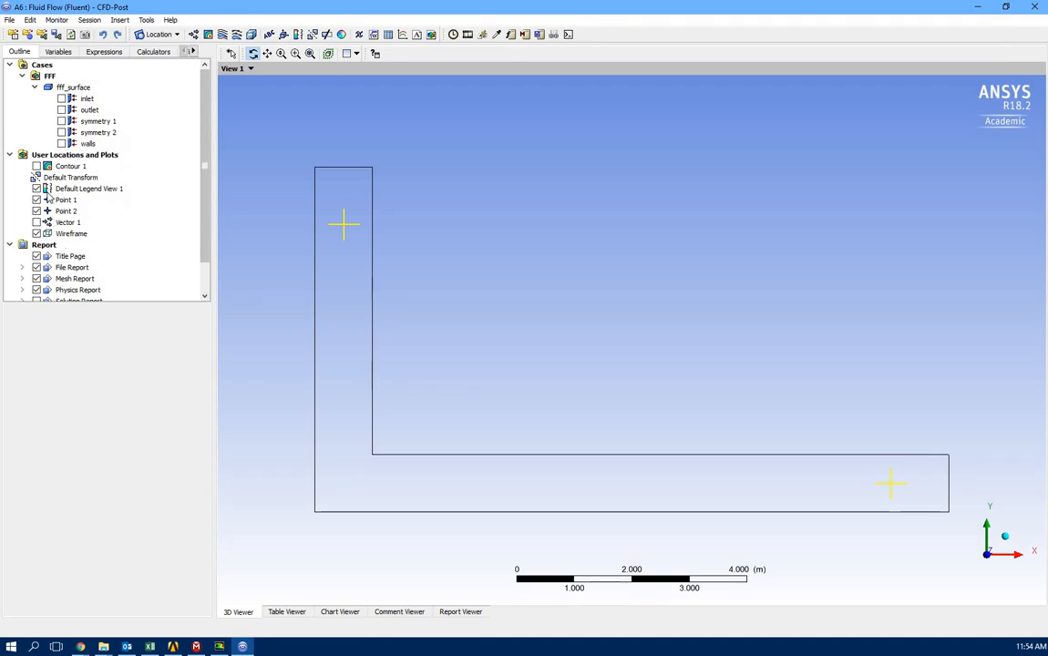
Show the velocity Contour 1, examine the flow around the bend, and hide the contour again
left_click(37, 166)
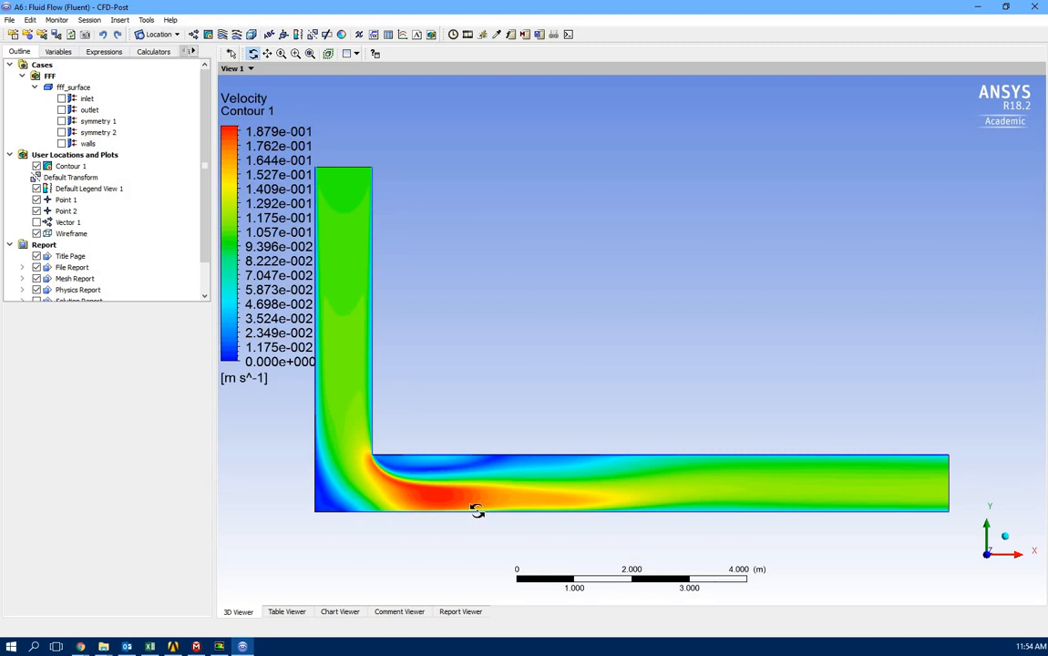
left_click_drag(477, 510, 329, 449)
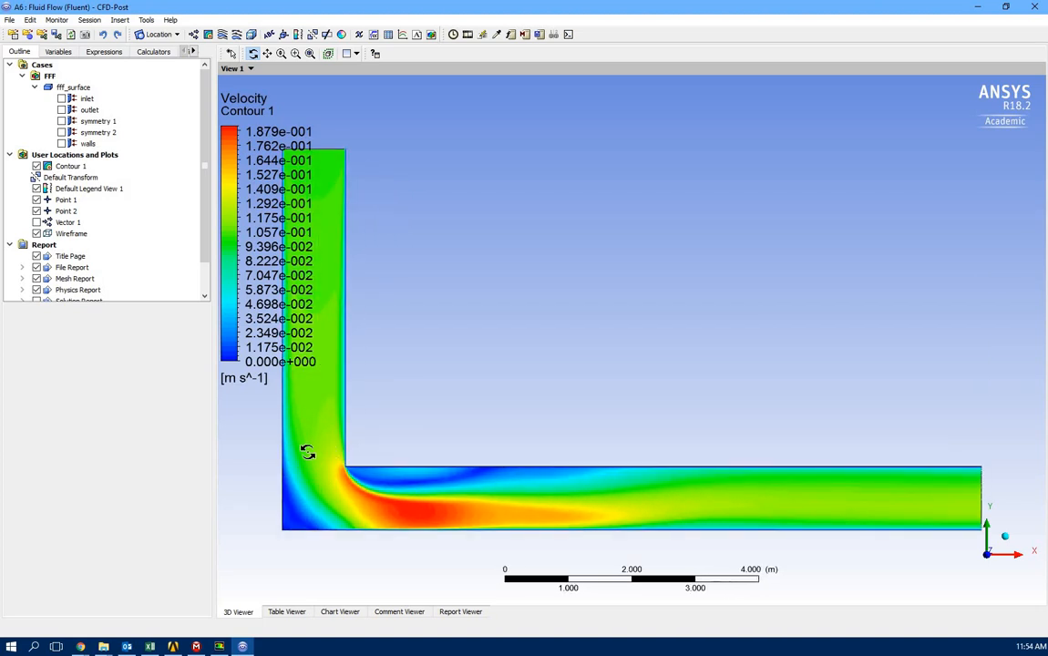
scroll(307, 453, "up", 2)
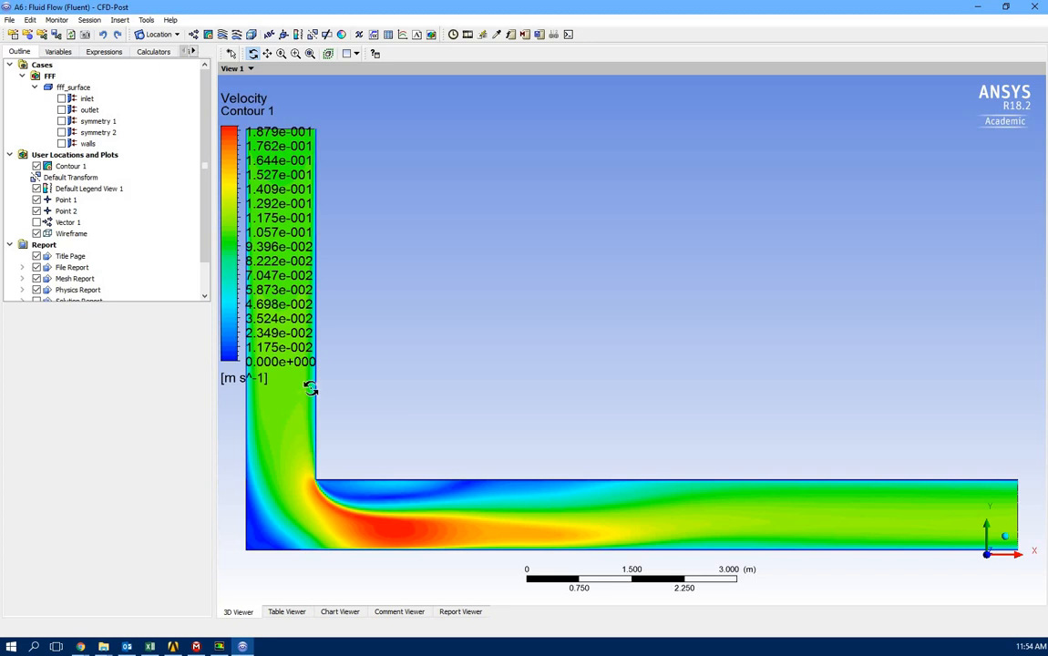
scroll(325, 432, "down", 2)
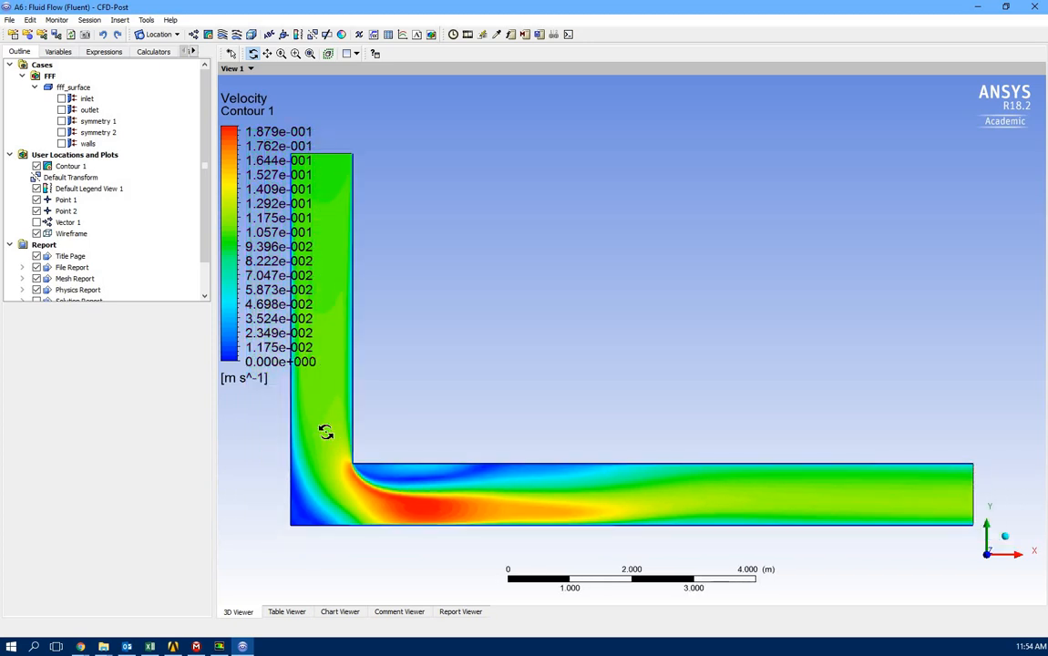
scroll(325, 432, "down", 1)
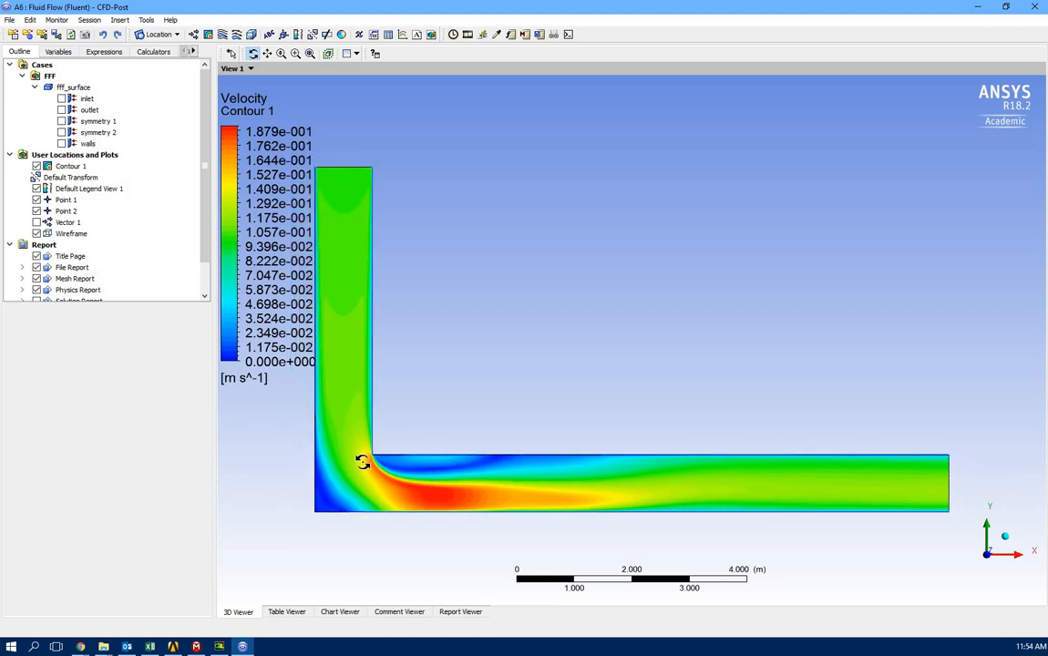
scroll(362, 462, "up", 1)
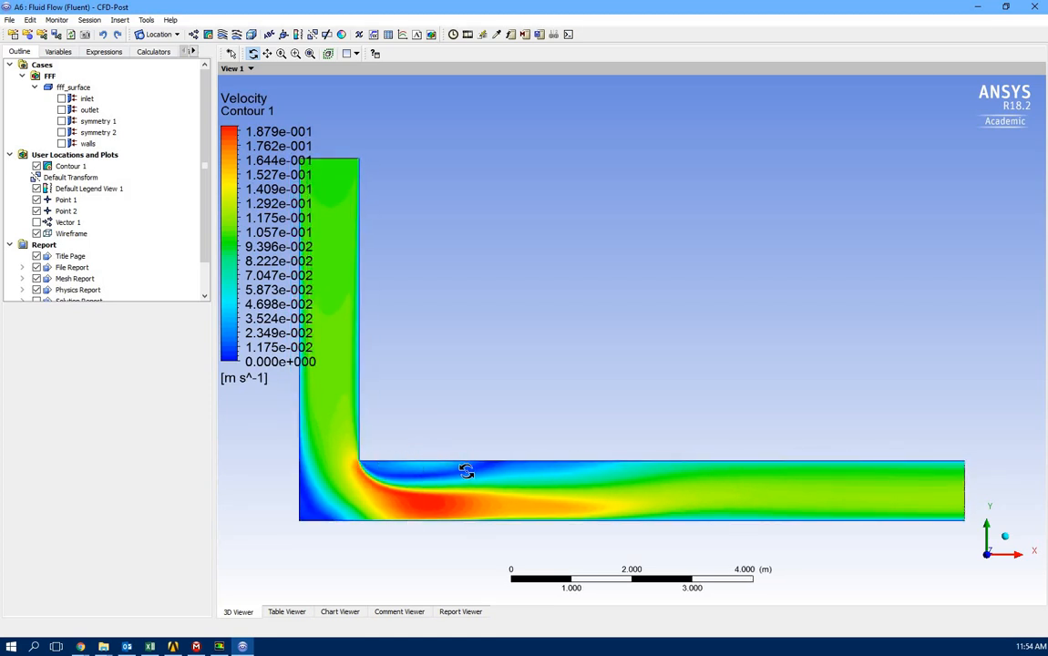
scroll(468, 470, "down", 3)
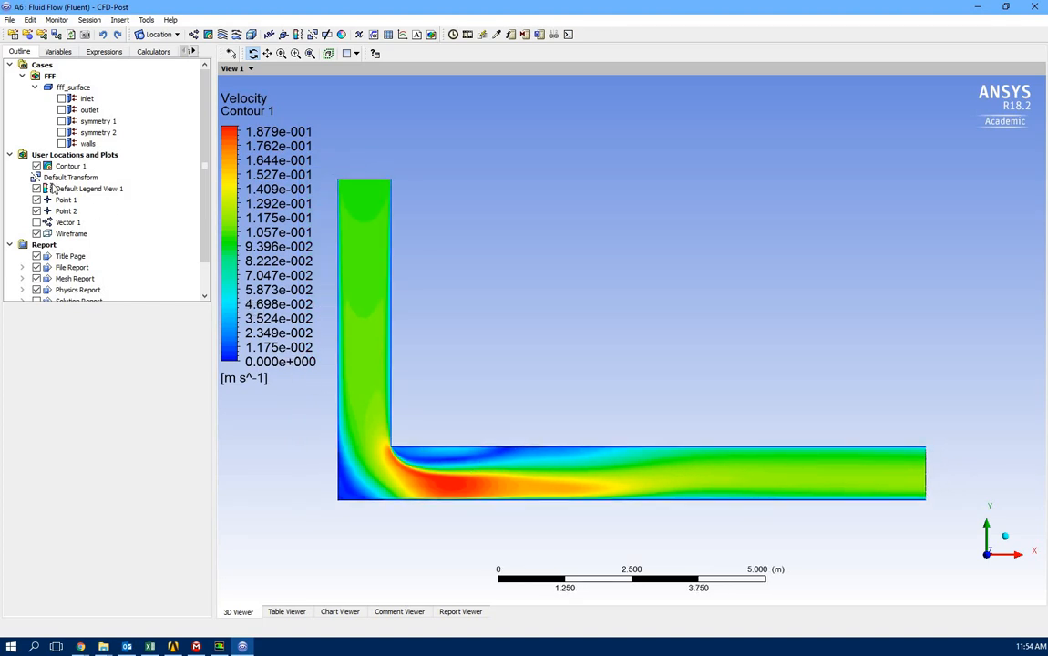
left_click(37, 165)
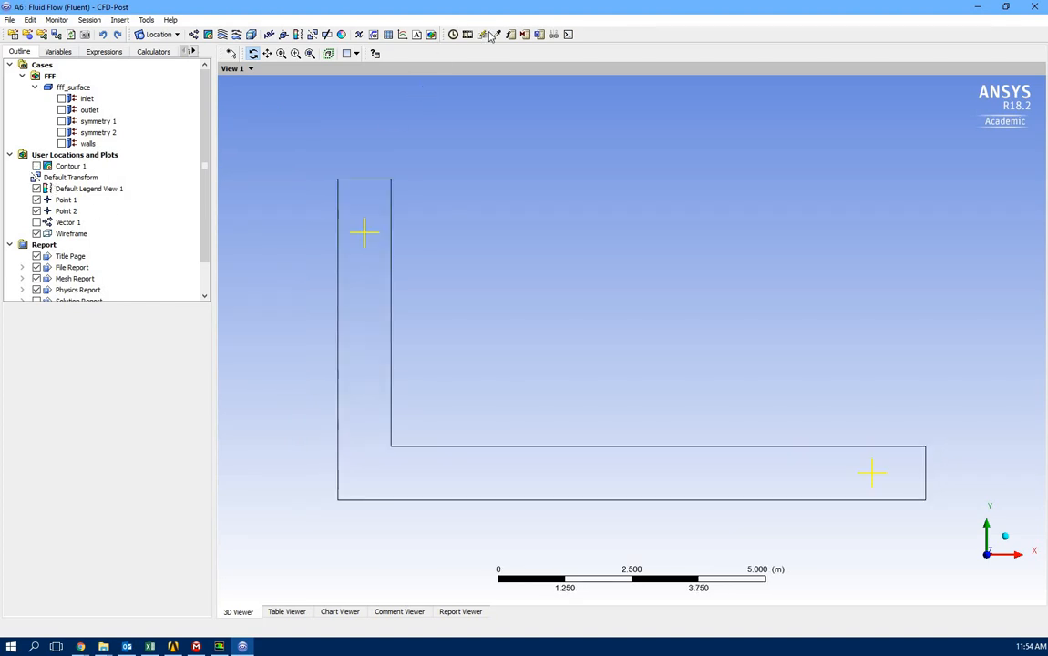
Probe the pressure at Point 2 near the outlet and enter 0.000181027 in Excel as p2 for size 0.02
left_click(492, 34)
left_click(850, 442)
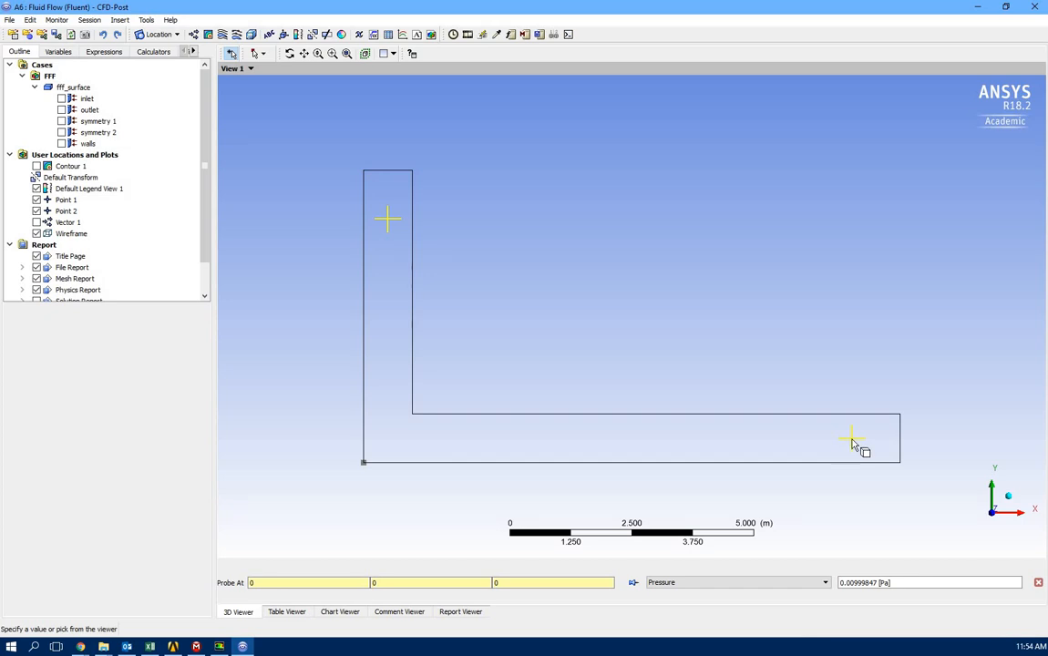
left_click(852, 439)
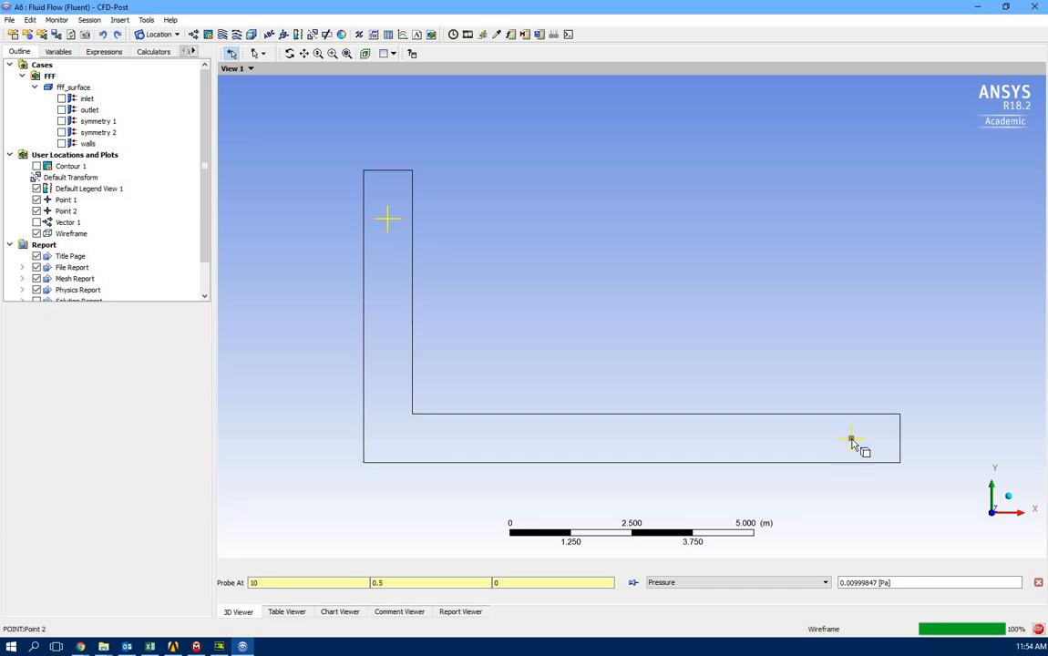
left_click(151, 647)
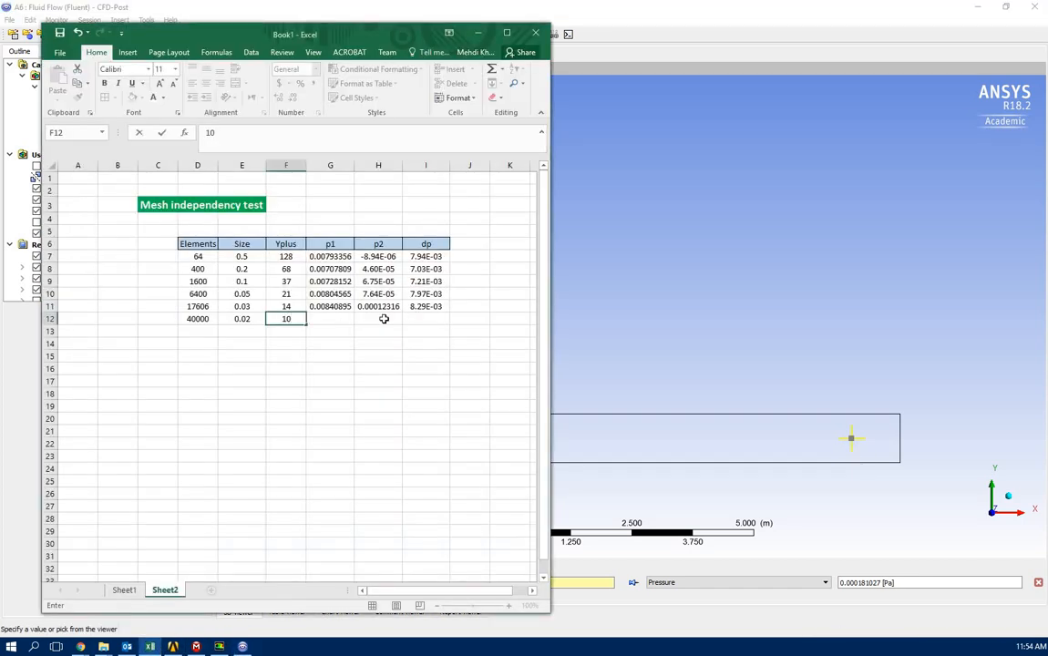
left_click(386, 317)
type("0.")
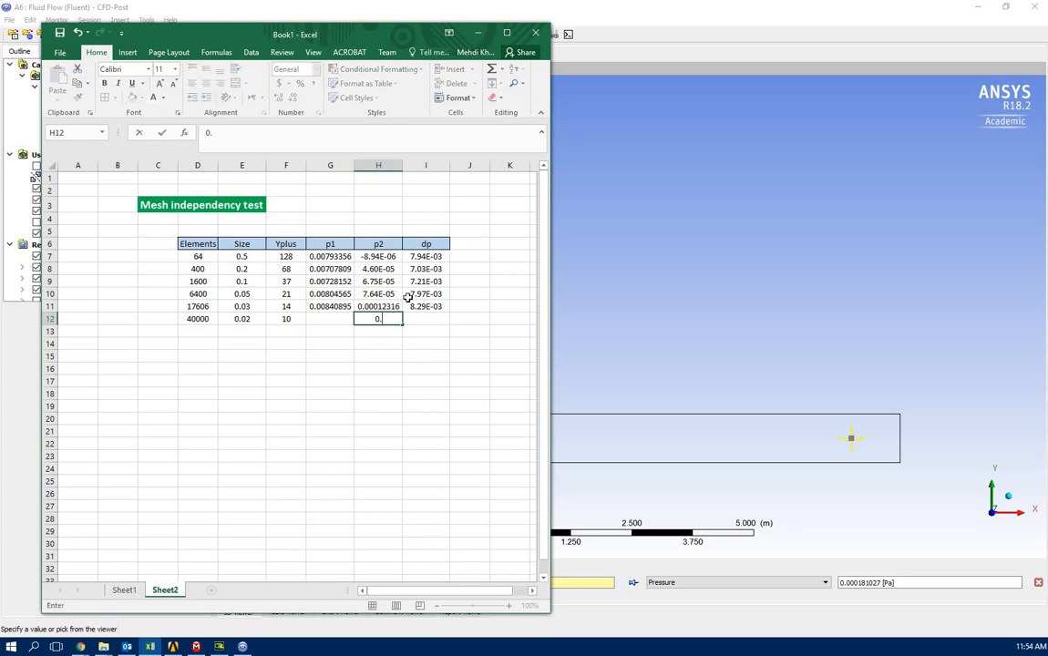
type("000181027")
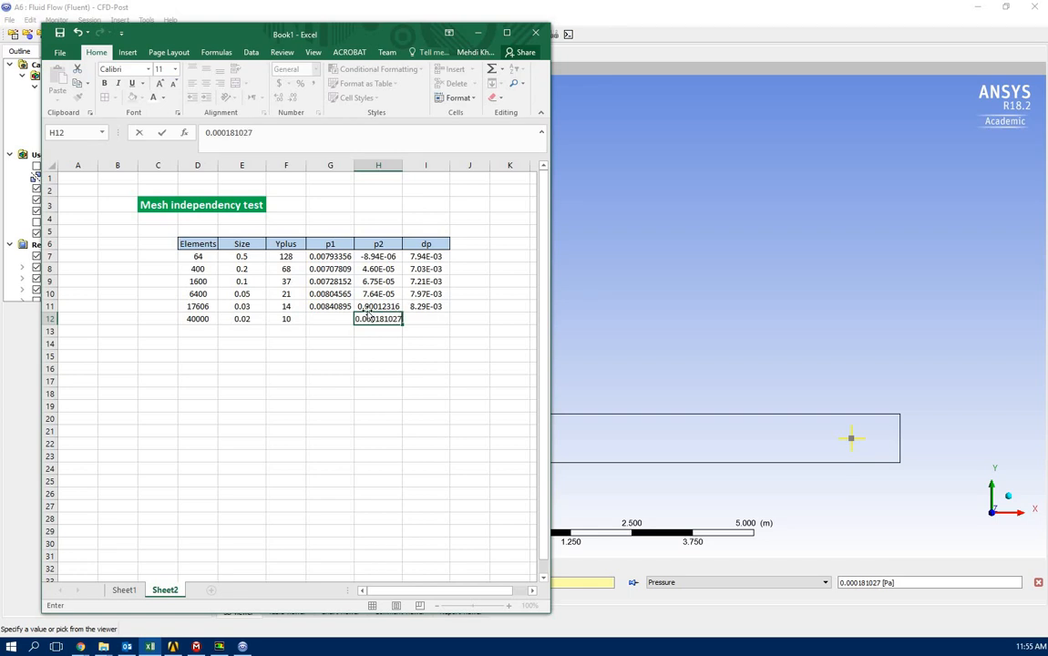
Probe the pressure at Point 1 in CFD-Post's vertical duct and enter 0.0081739 in Excel as p1 for size 0.02
left_click(756, 16)
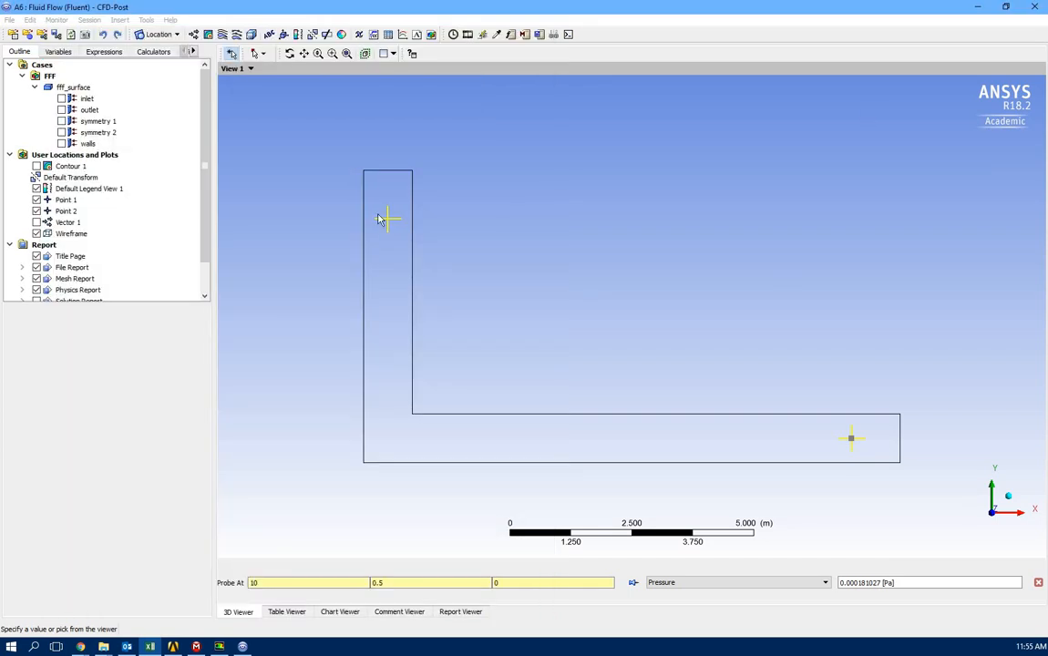
left_click(390, 219)
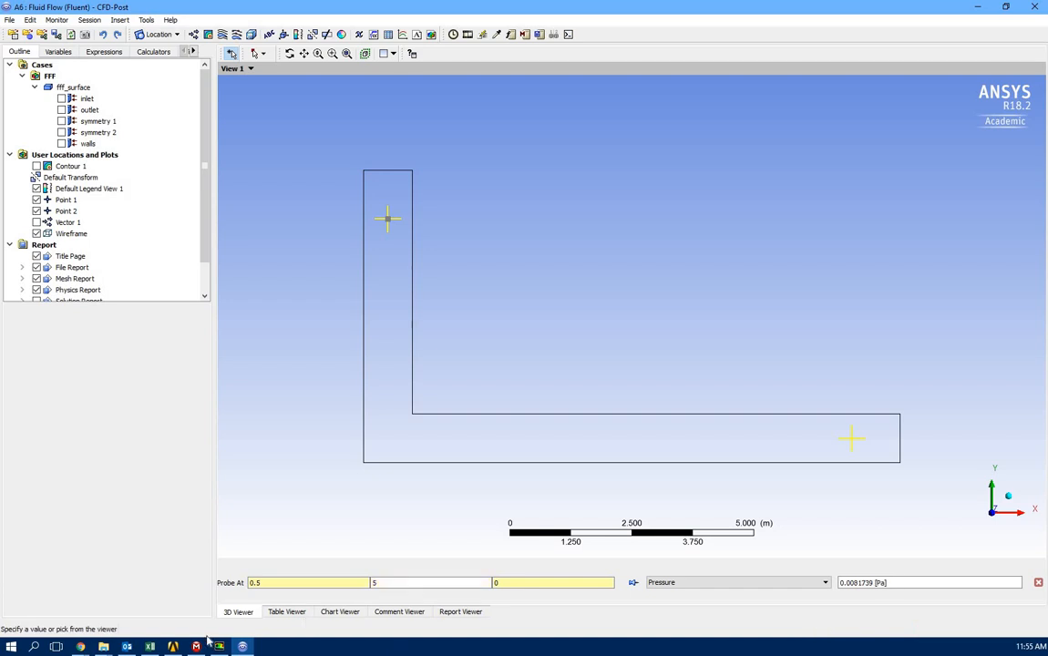
left_click(149, 646)
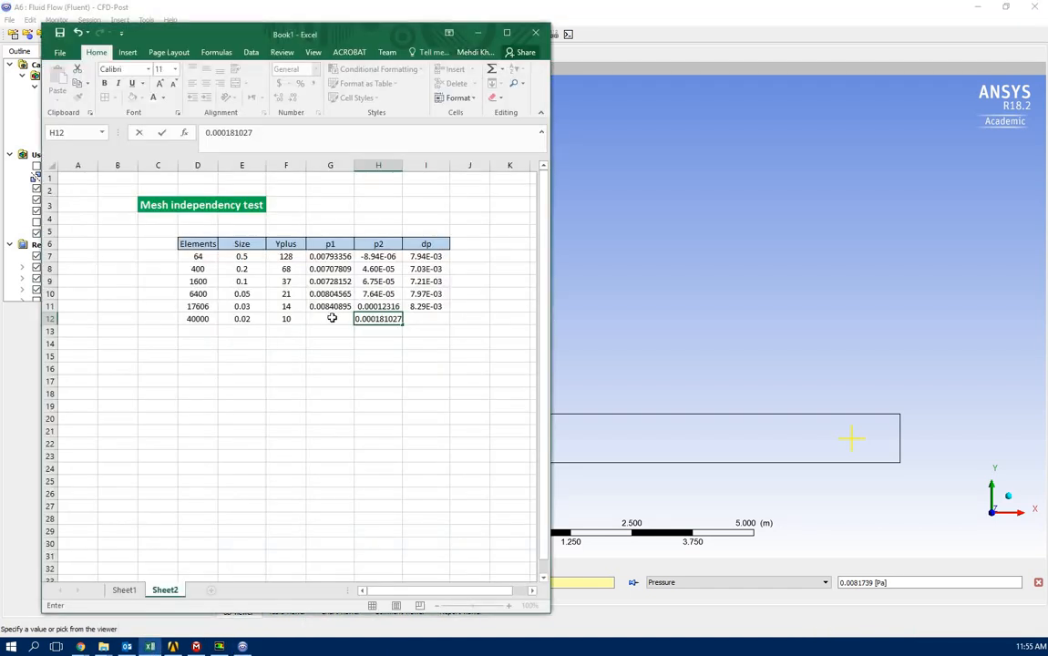
left_click(332, 319)
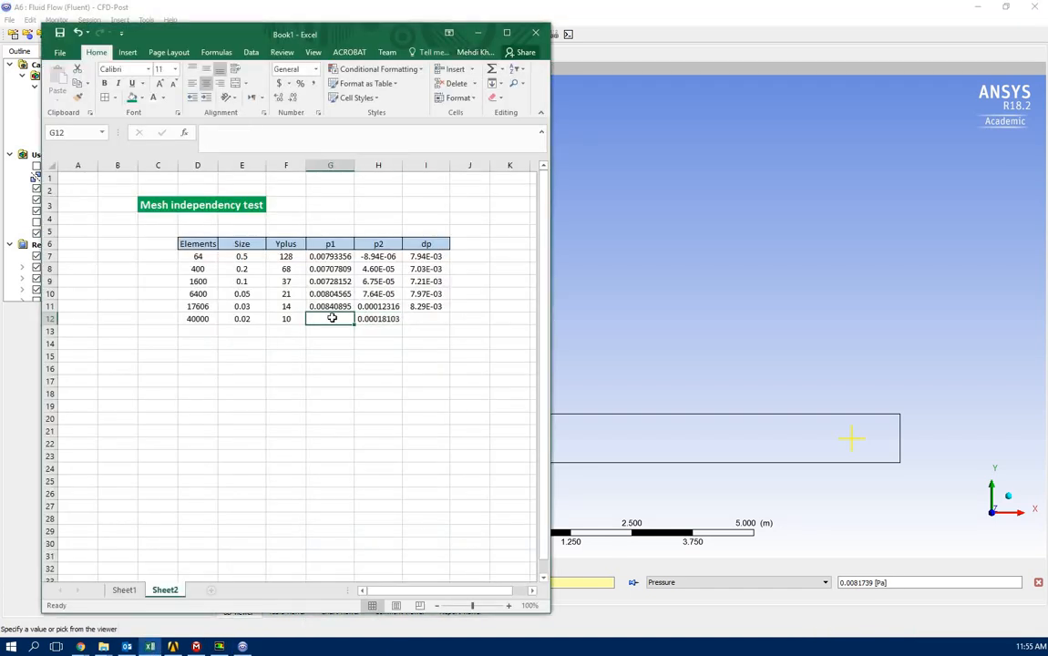
type("0.0")
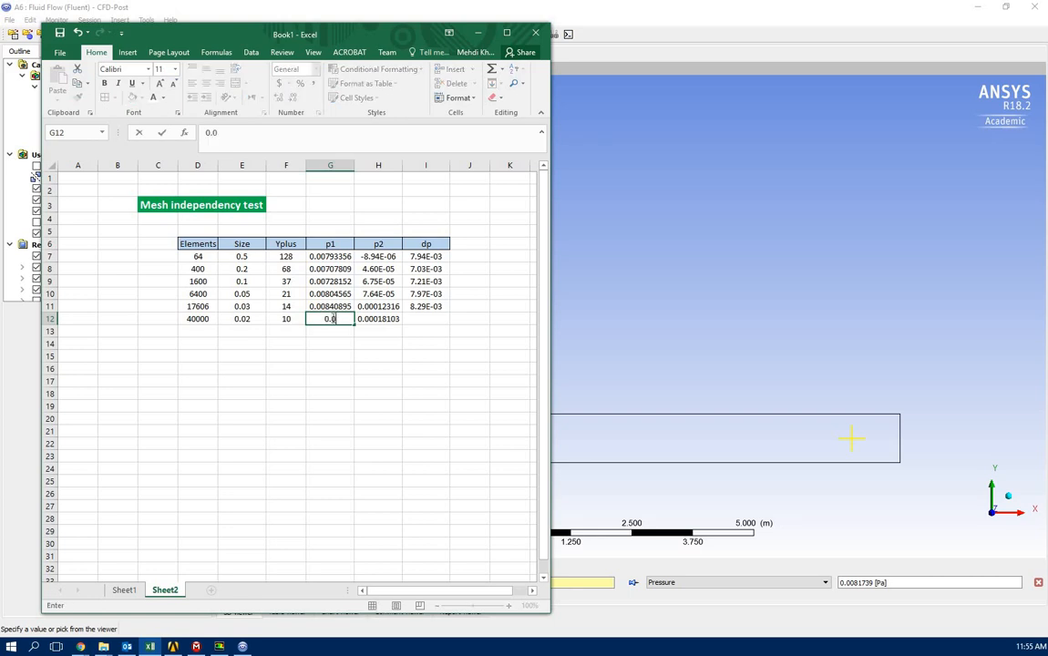
type("081739")
key("Return")
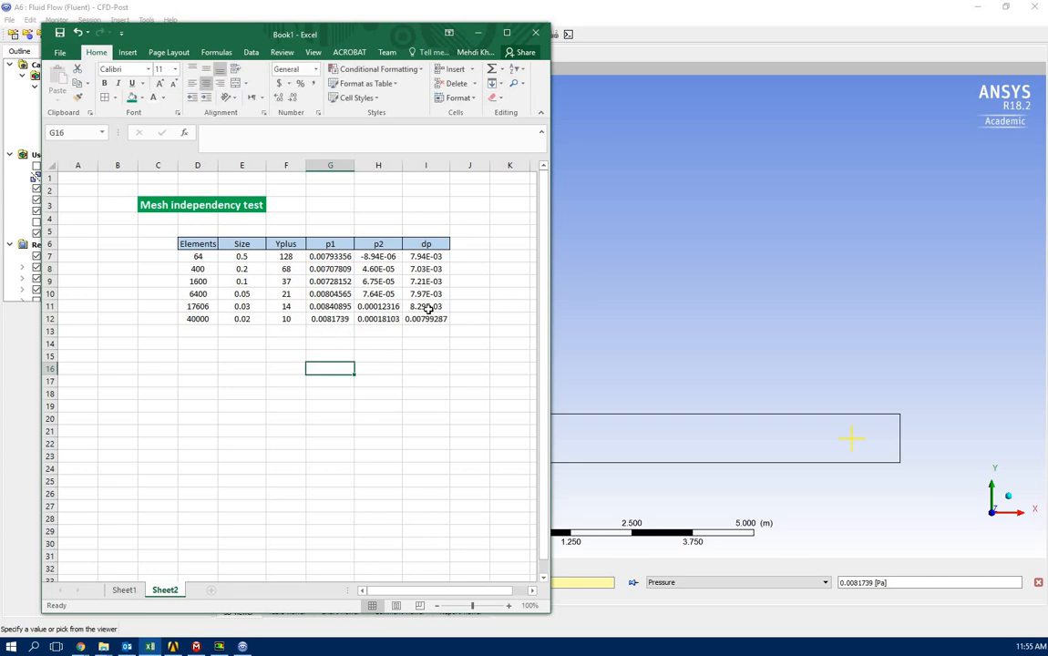
Fill the dp formula with its scientific format from the size 0.03 row down to the size 0.02 row
left_click(426, 307)
left_click_drag(450, 313, 449, 326)
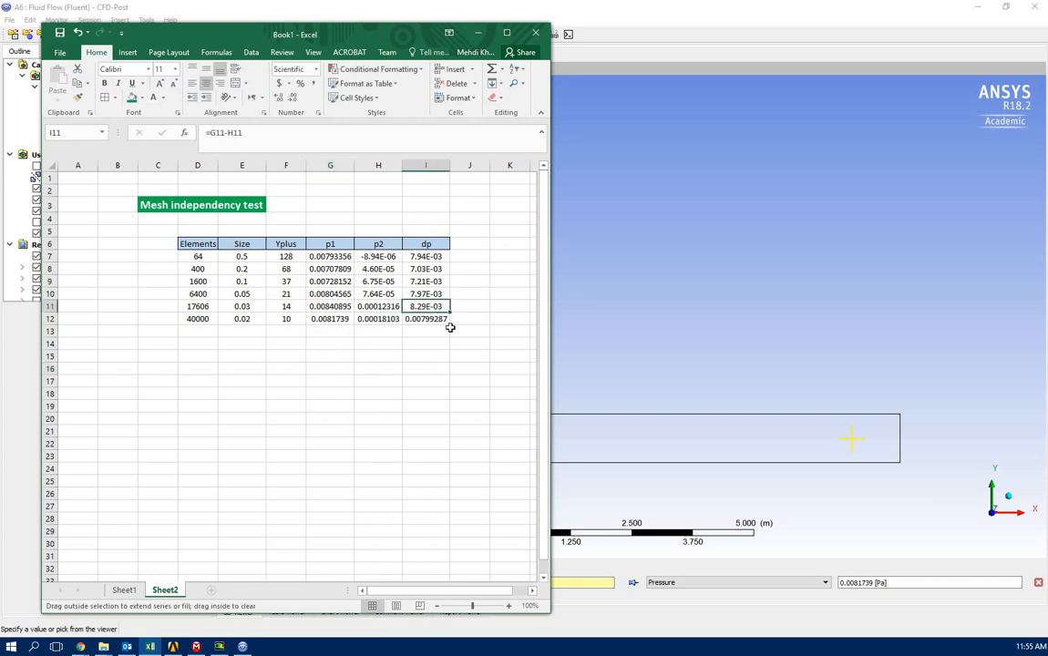
left_click(440, 381)
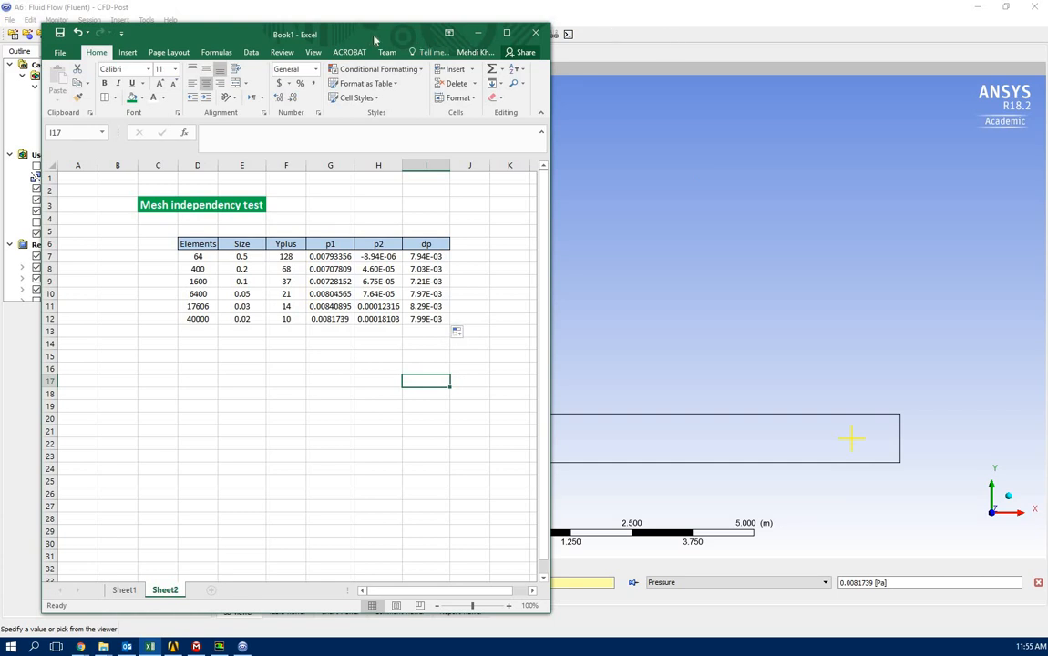
Maximize the workbook, insert a straight-line scatter chart with markers of dp against Elements, and place it beside the table, widened
left_click_drag(518, 37, 525, 3)
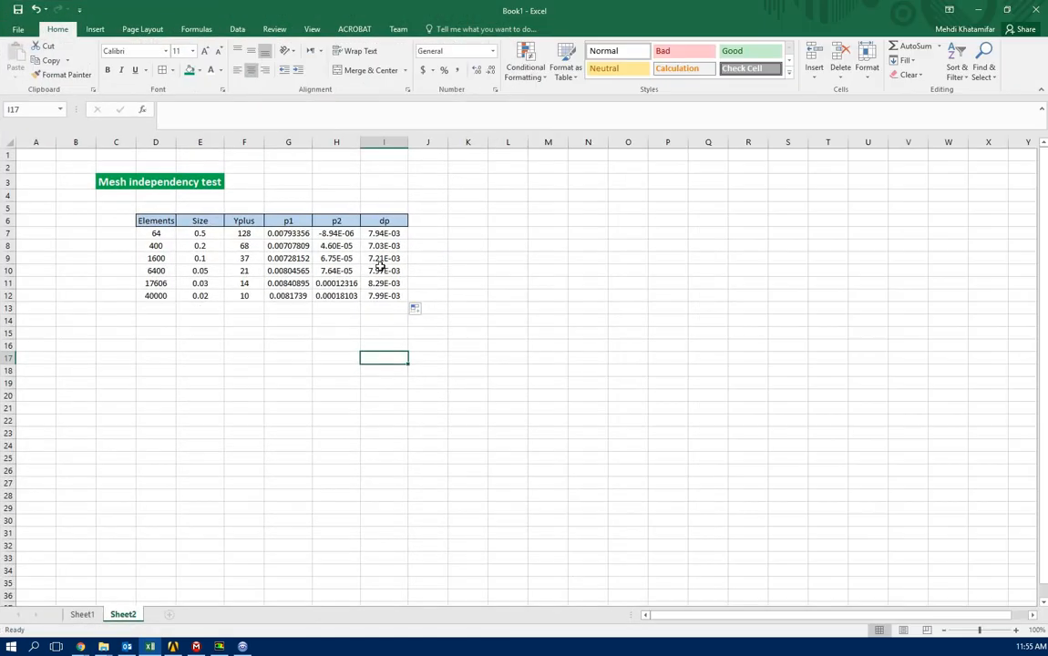
left_click(500, 246)
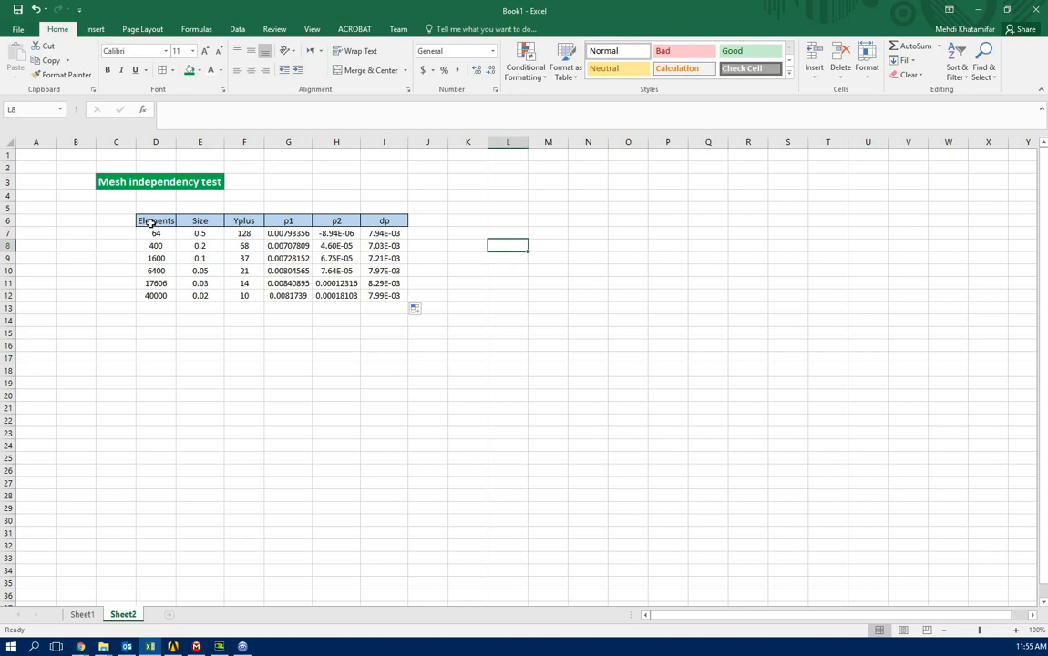
left_click_drag(150, 220, 150, 292)
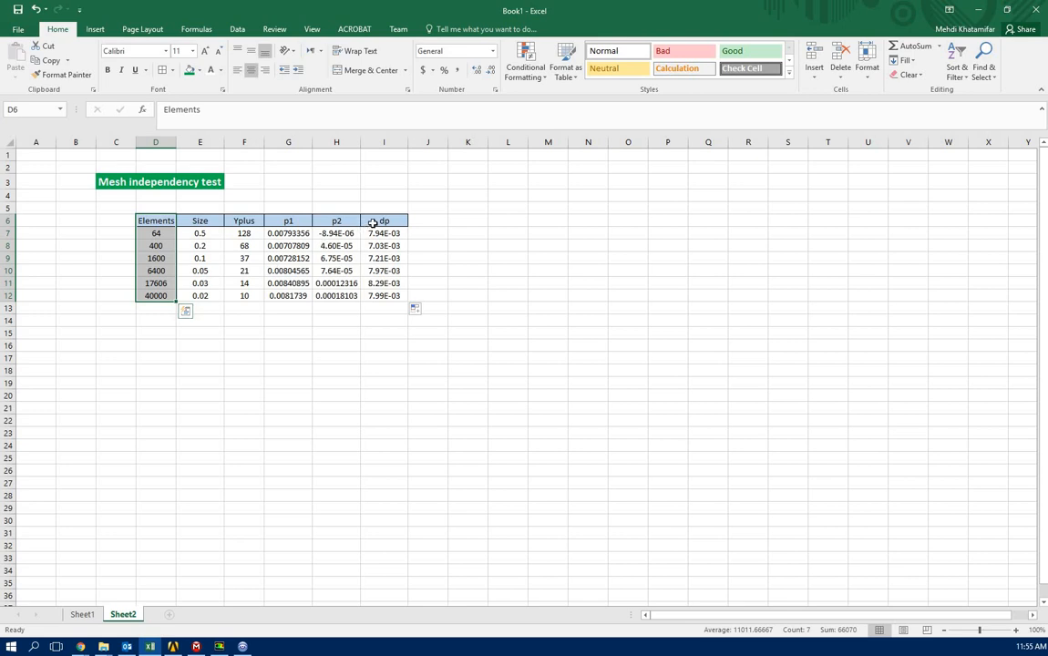
left_click_drag(382, 220, 386, 294, "ctrl")
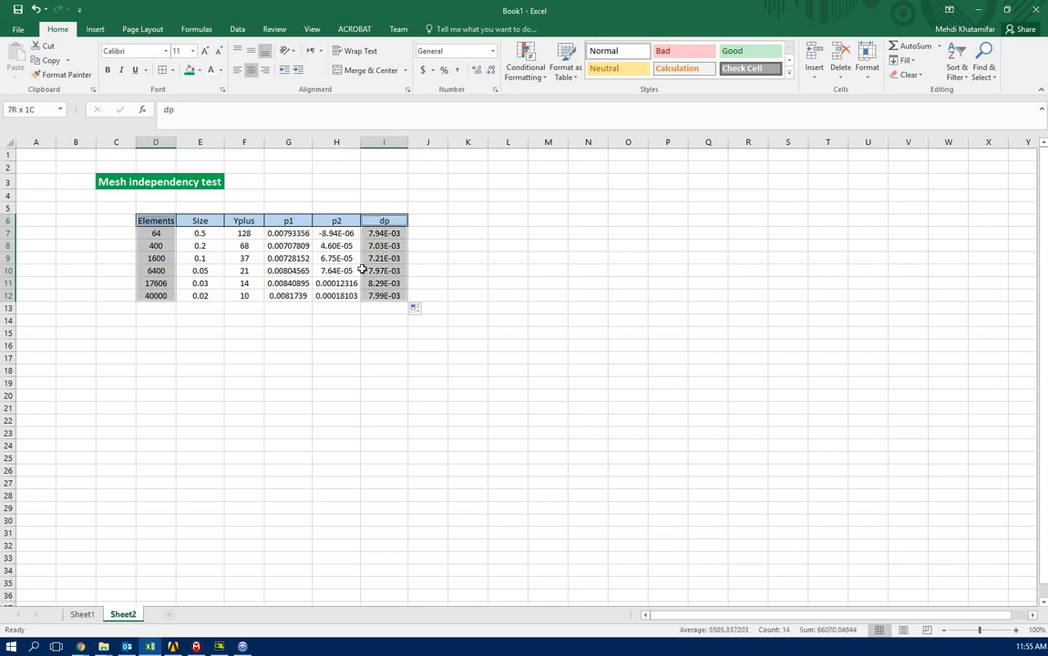
left_click(94, 29)
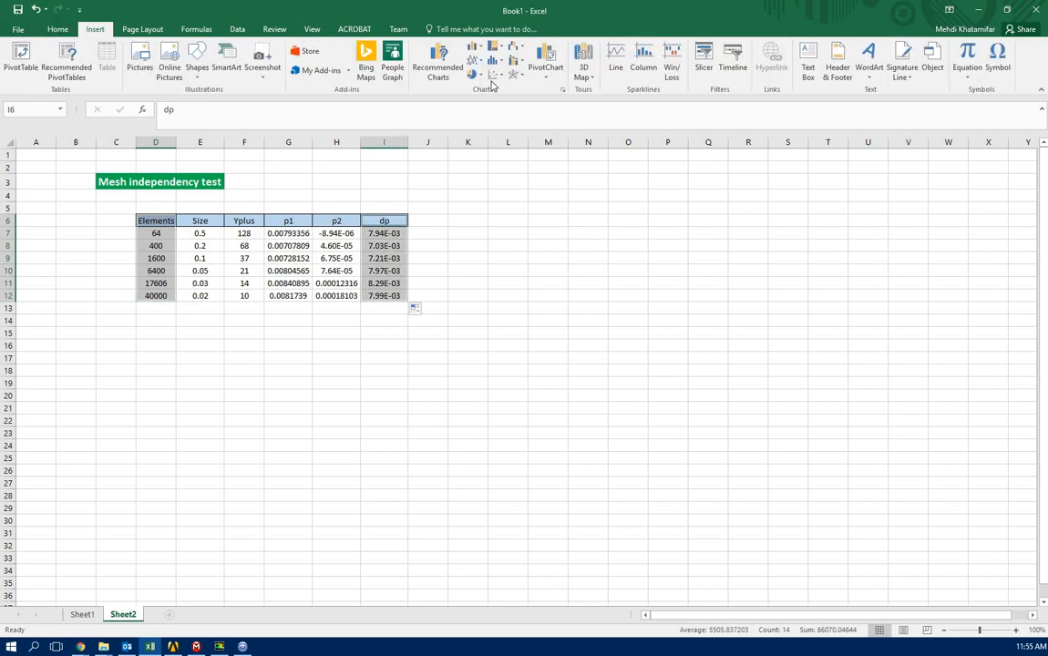
left_click(496, 76)
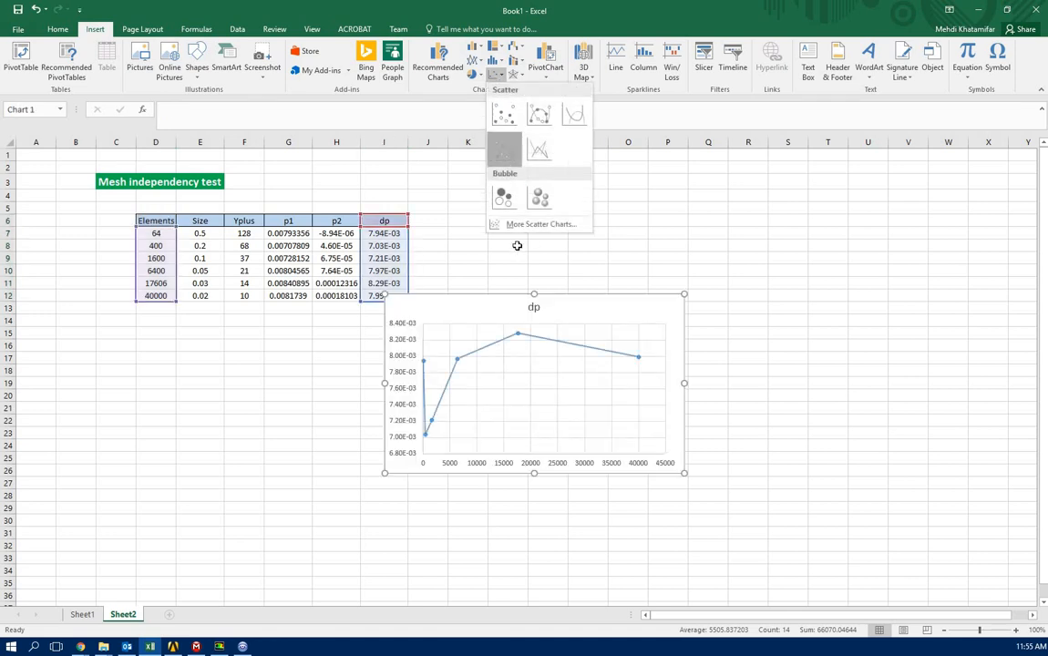
left_click(499, 145)
left_click_drag(470, 307, 548, 216)
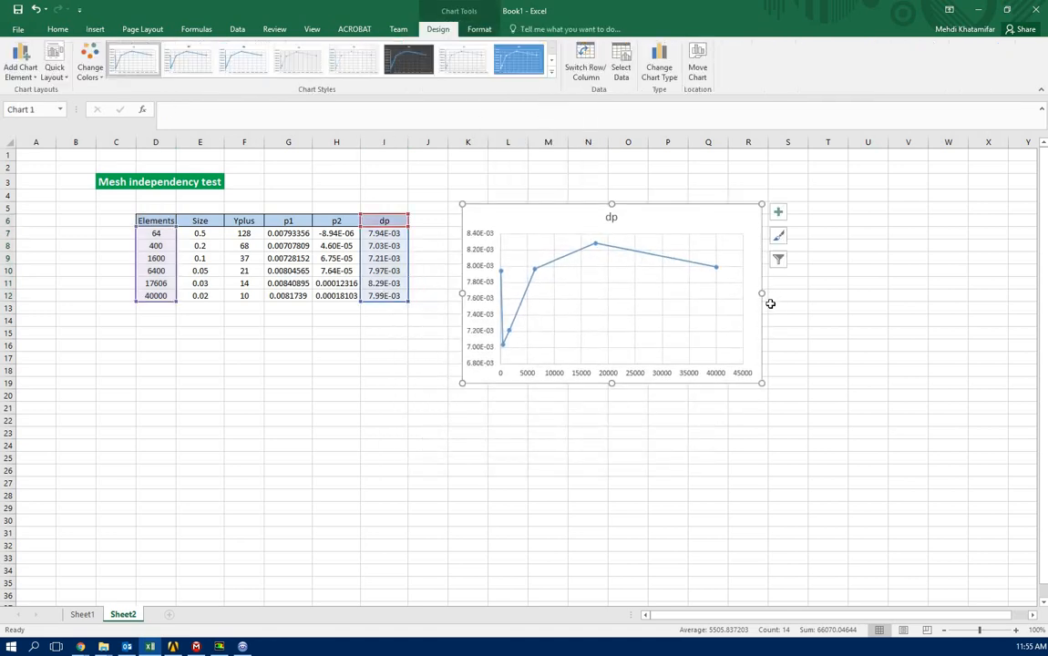
left_click_drag(762, 293, 862, 293)
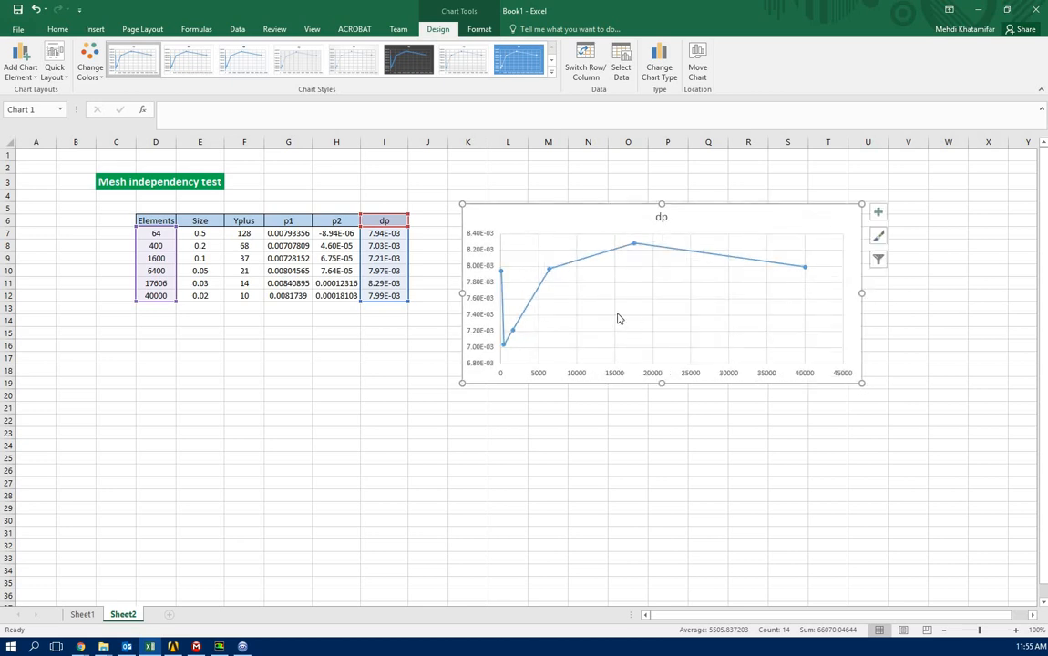
Examine the dp chart's points and compare them with the table rows for 6400 and 17606 elements
mouse_move(501, 275)
mouse_move(808, 276)
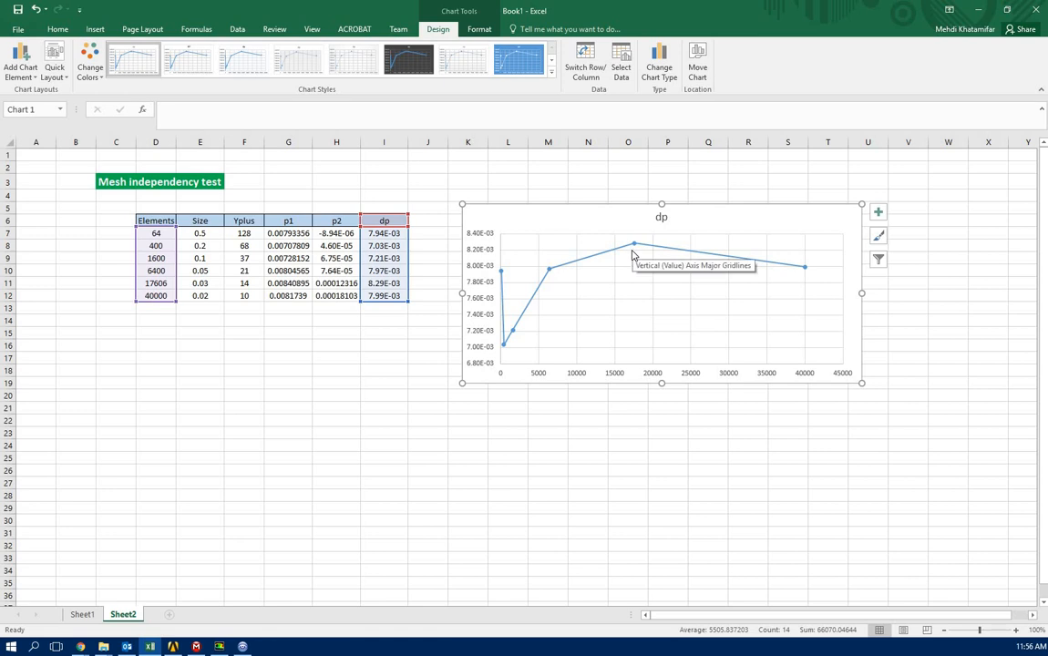
mouse_move(554, 273)
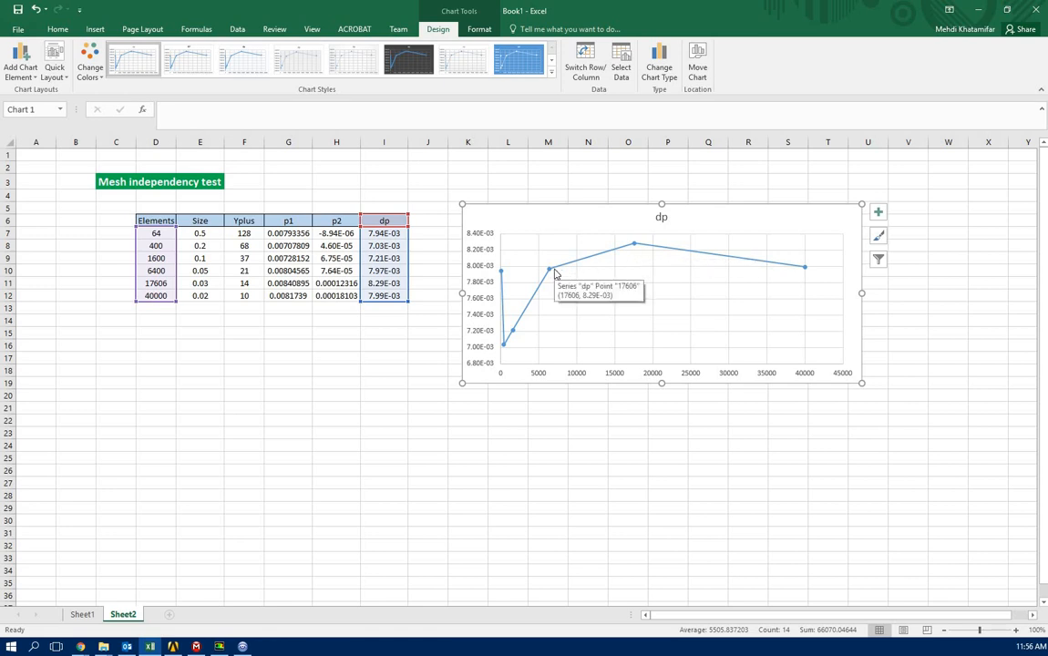
left_click(149, 274)
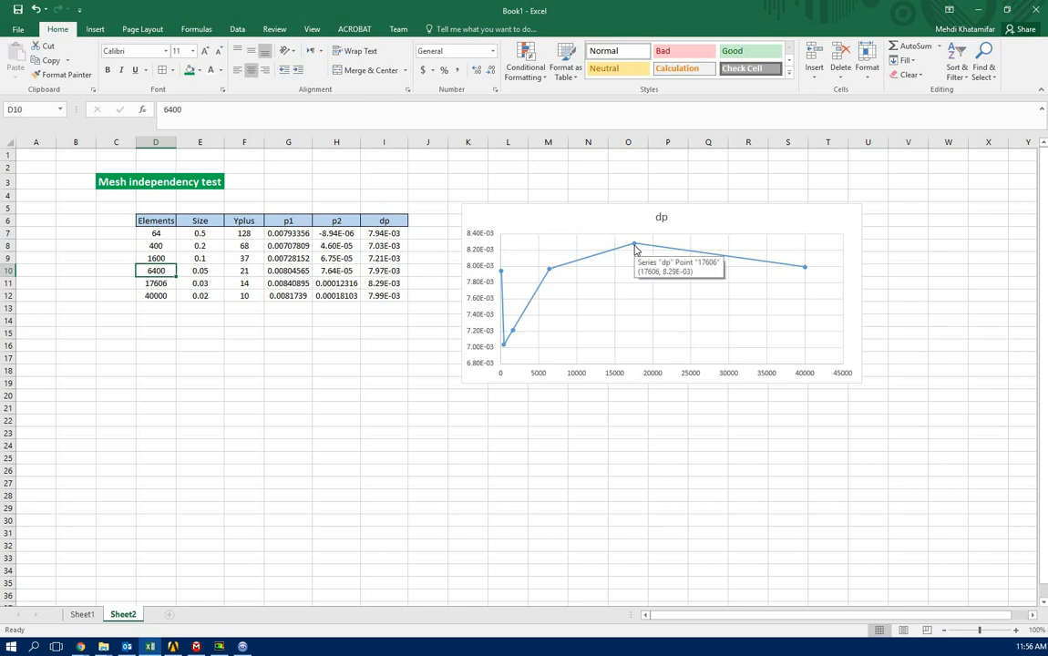
left_click_drag(156, 284, 378, 290)
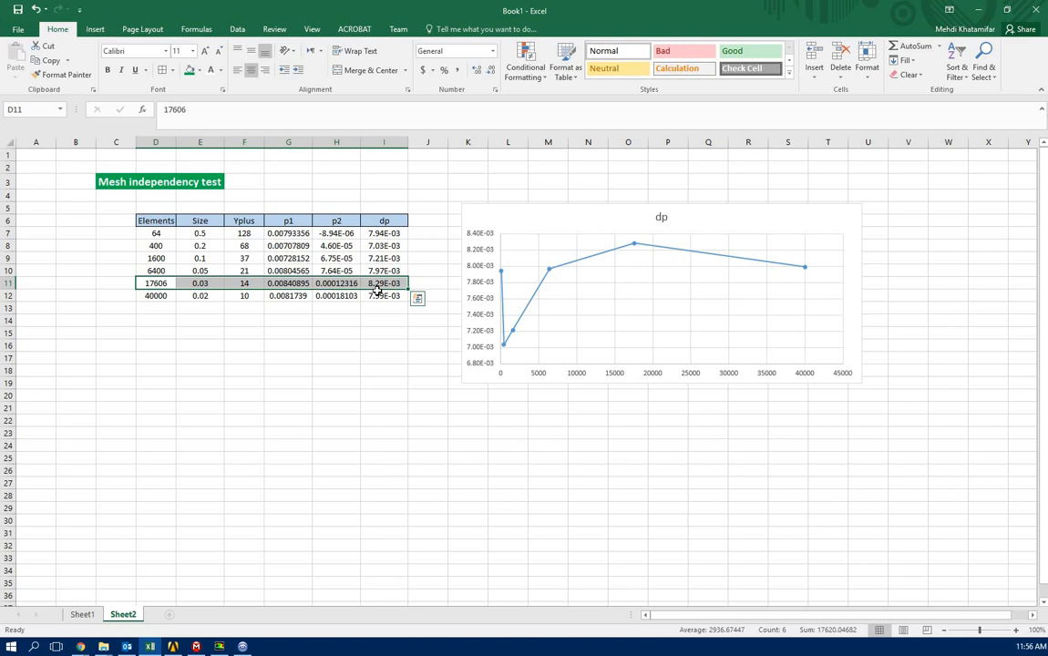
Try plotting dp against the Yplus column, and restore the Elements column as the chart's horizontal values
left_click(526, 221)
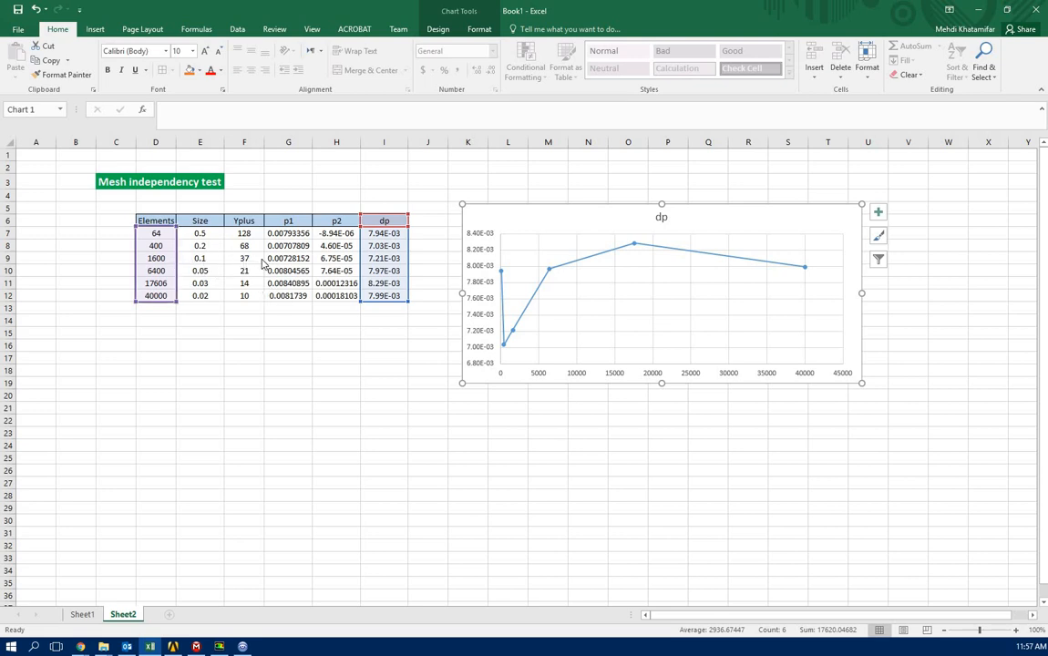
left_click_drag(180, 264, 245, 264)
left_click(613, 225)
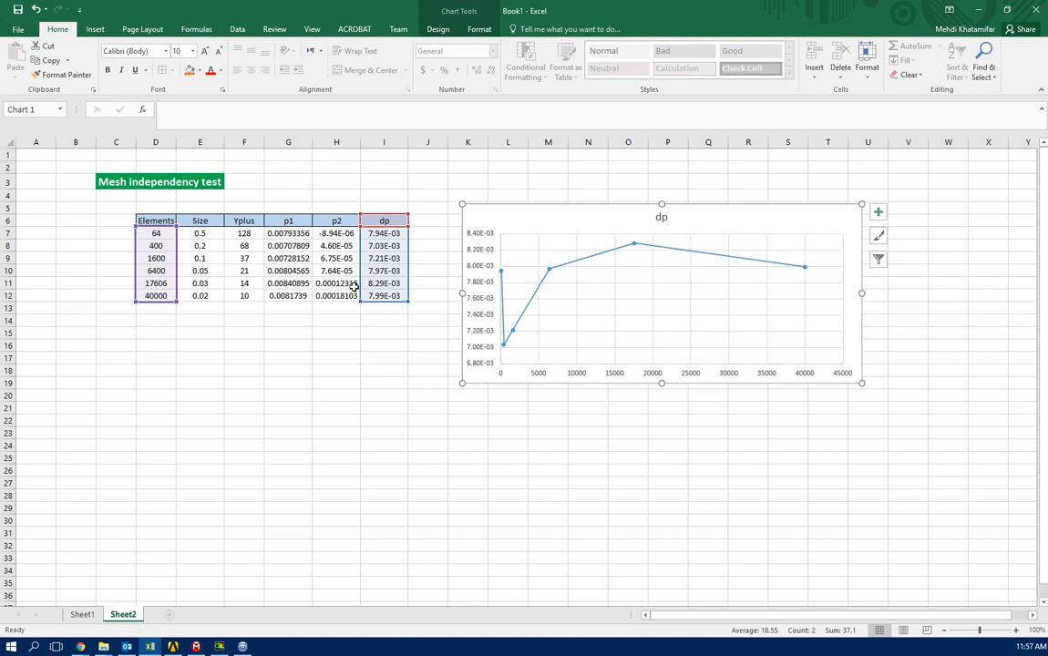
key("Down")
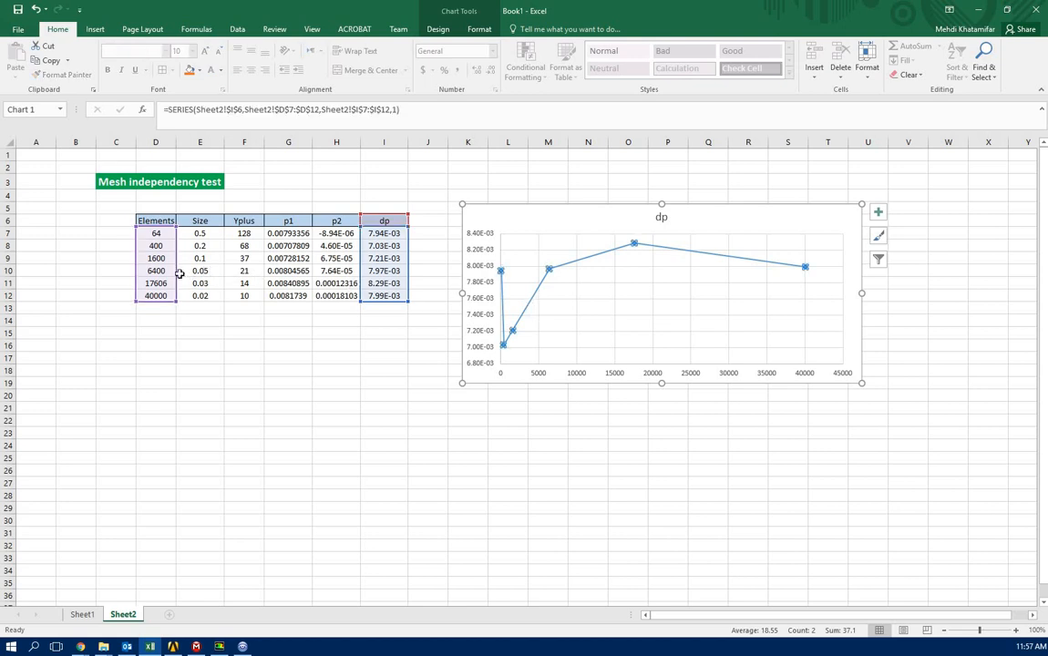
left_click_drag(176, 277, 240, 271)
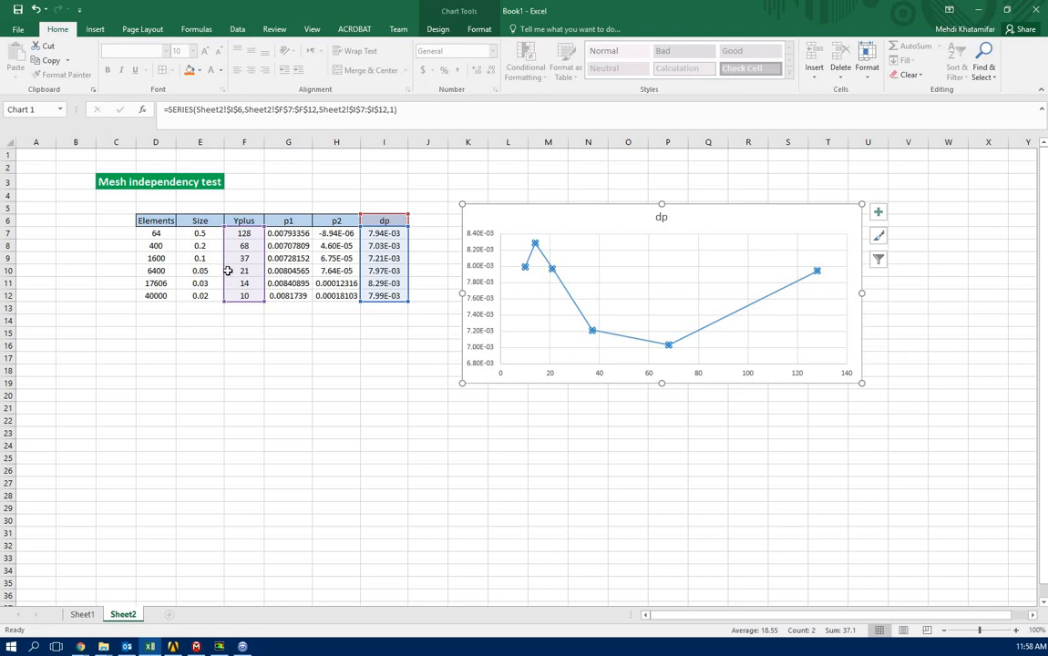
left_click_drag(224, 273, 157, 251)
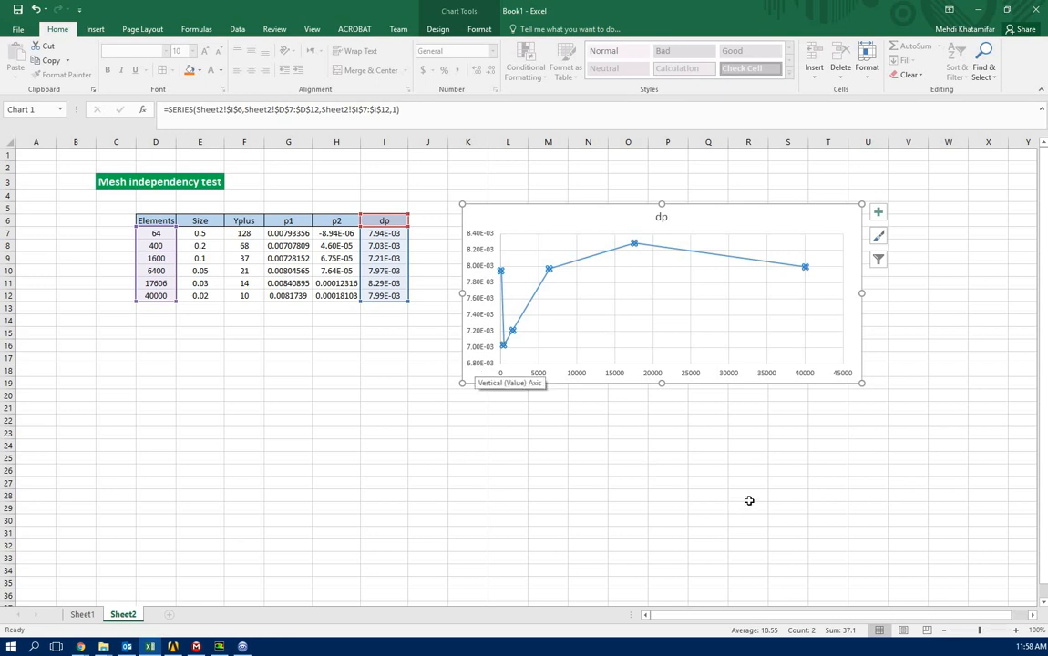
left_click(748, 504)
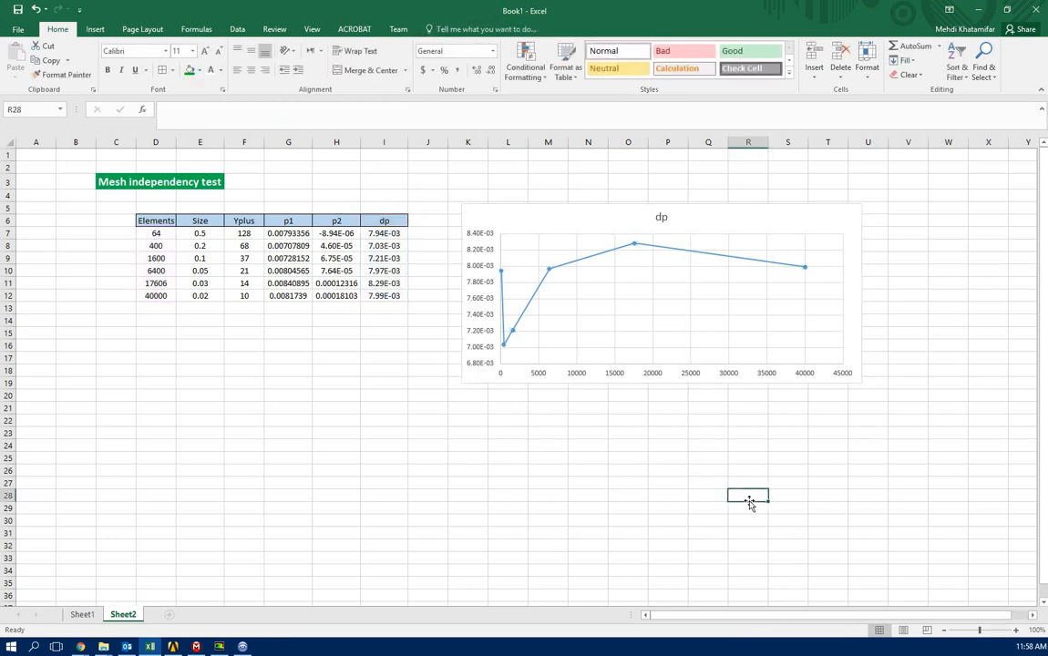